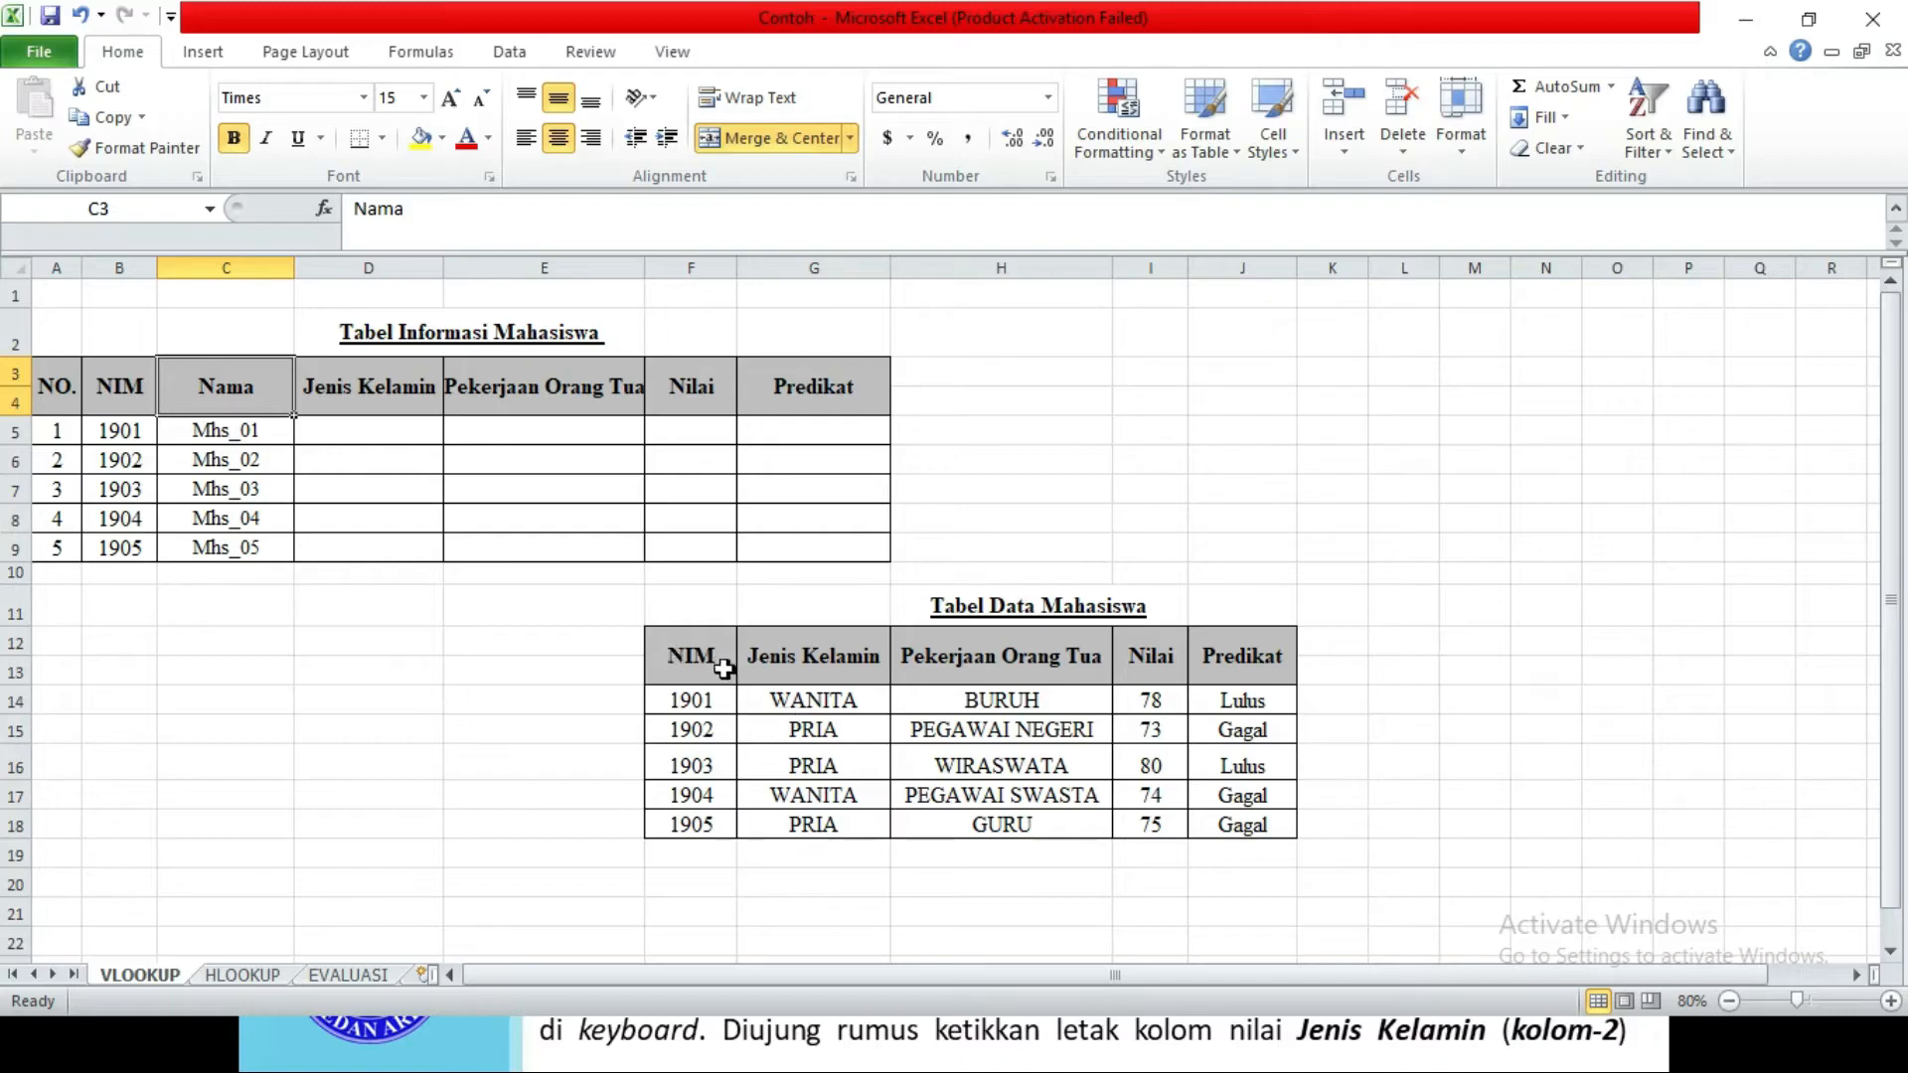
Look up the first student's Jenis Kelamin in D5 with =VLOOKUP(B5,$F$14:$J$18,2) and fill the formula down to D9
left_click_drag(826, 659, 811, 842)
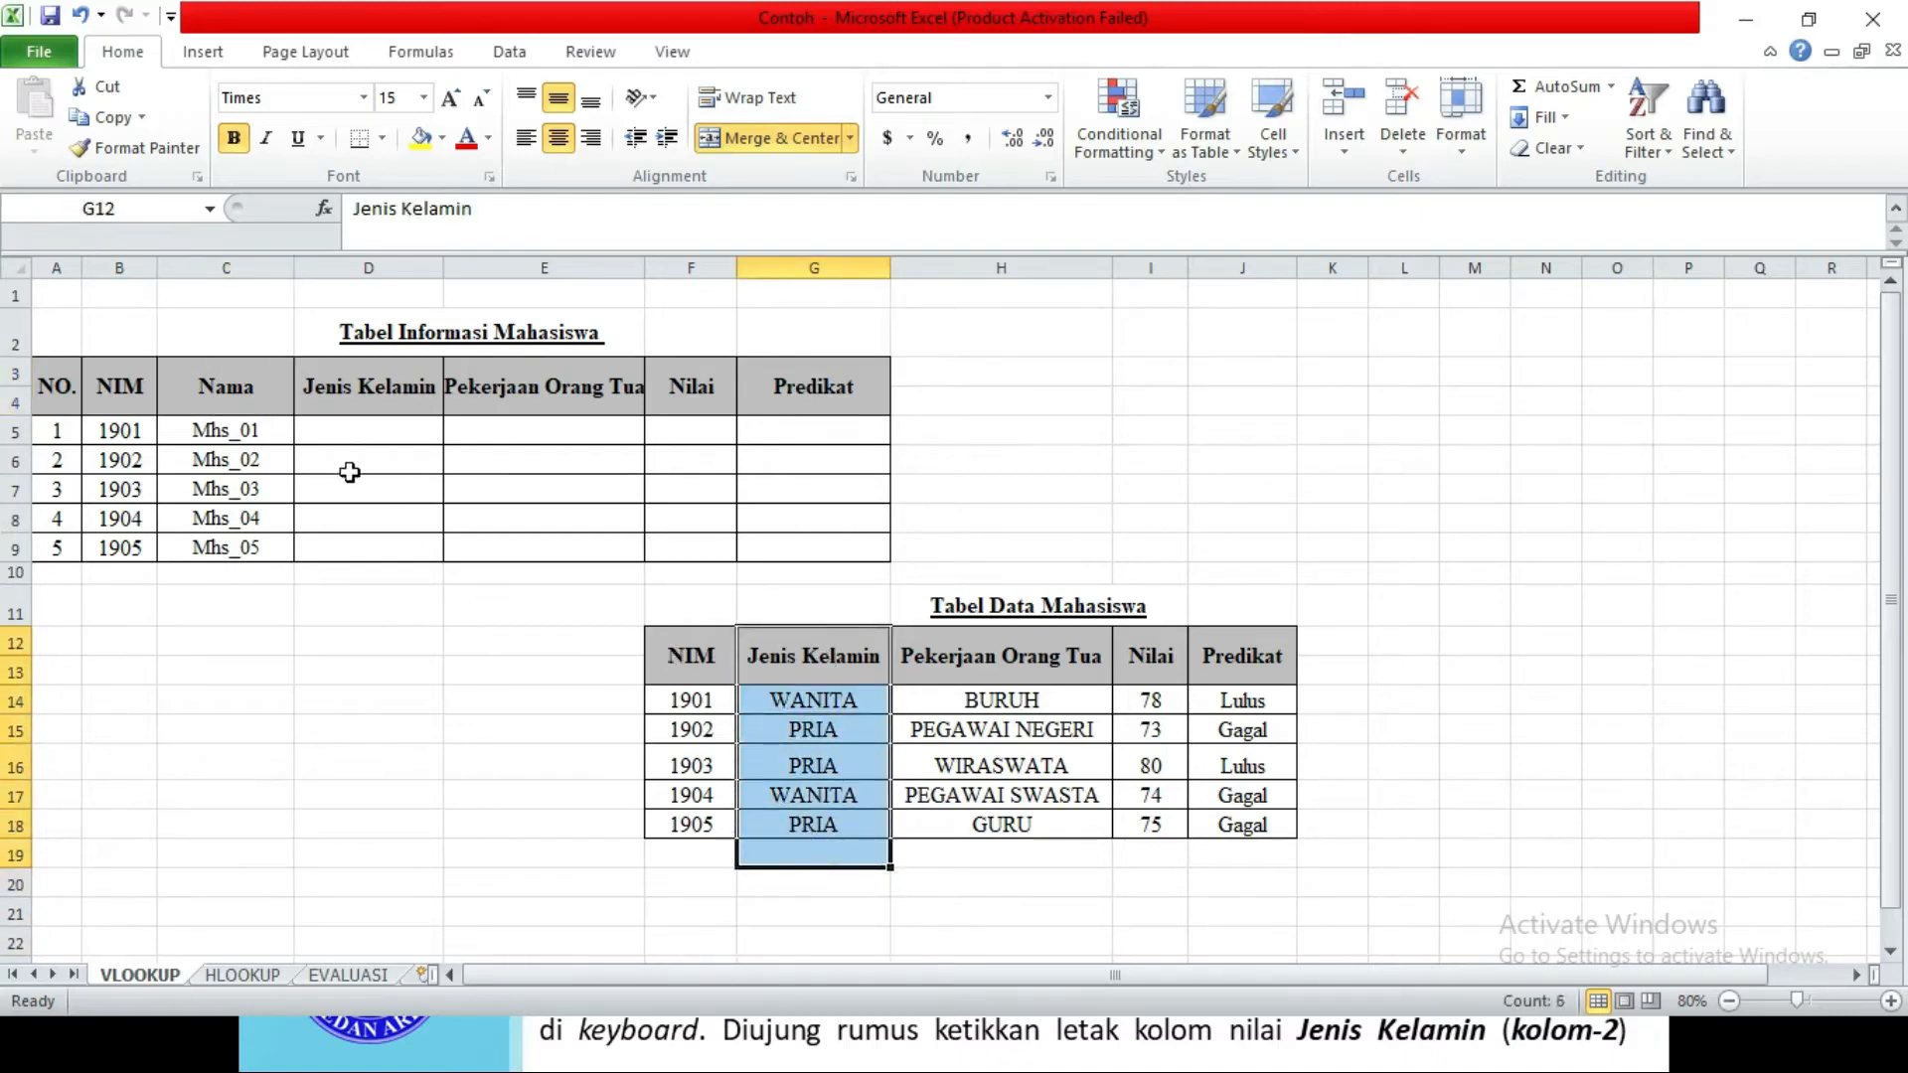
left_click(339, 431)
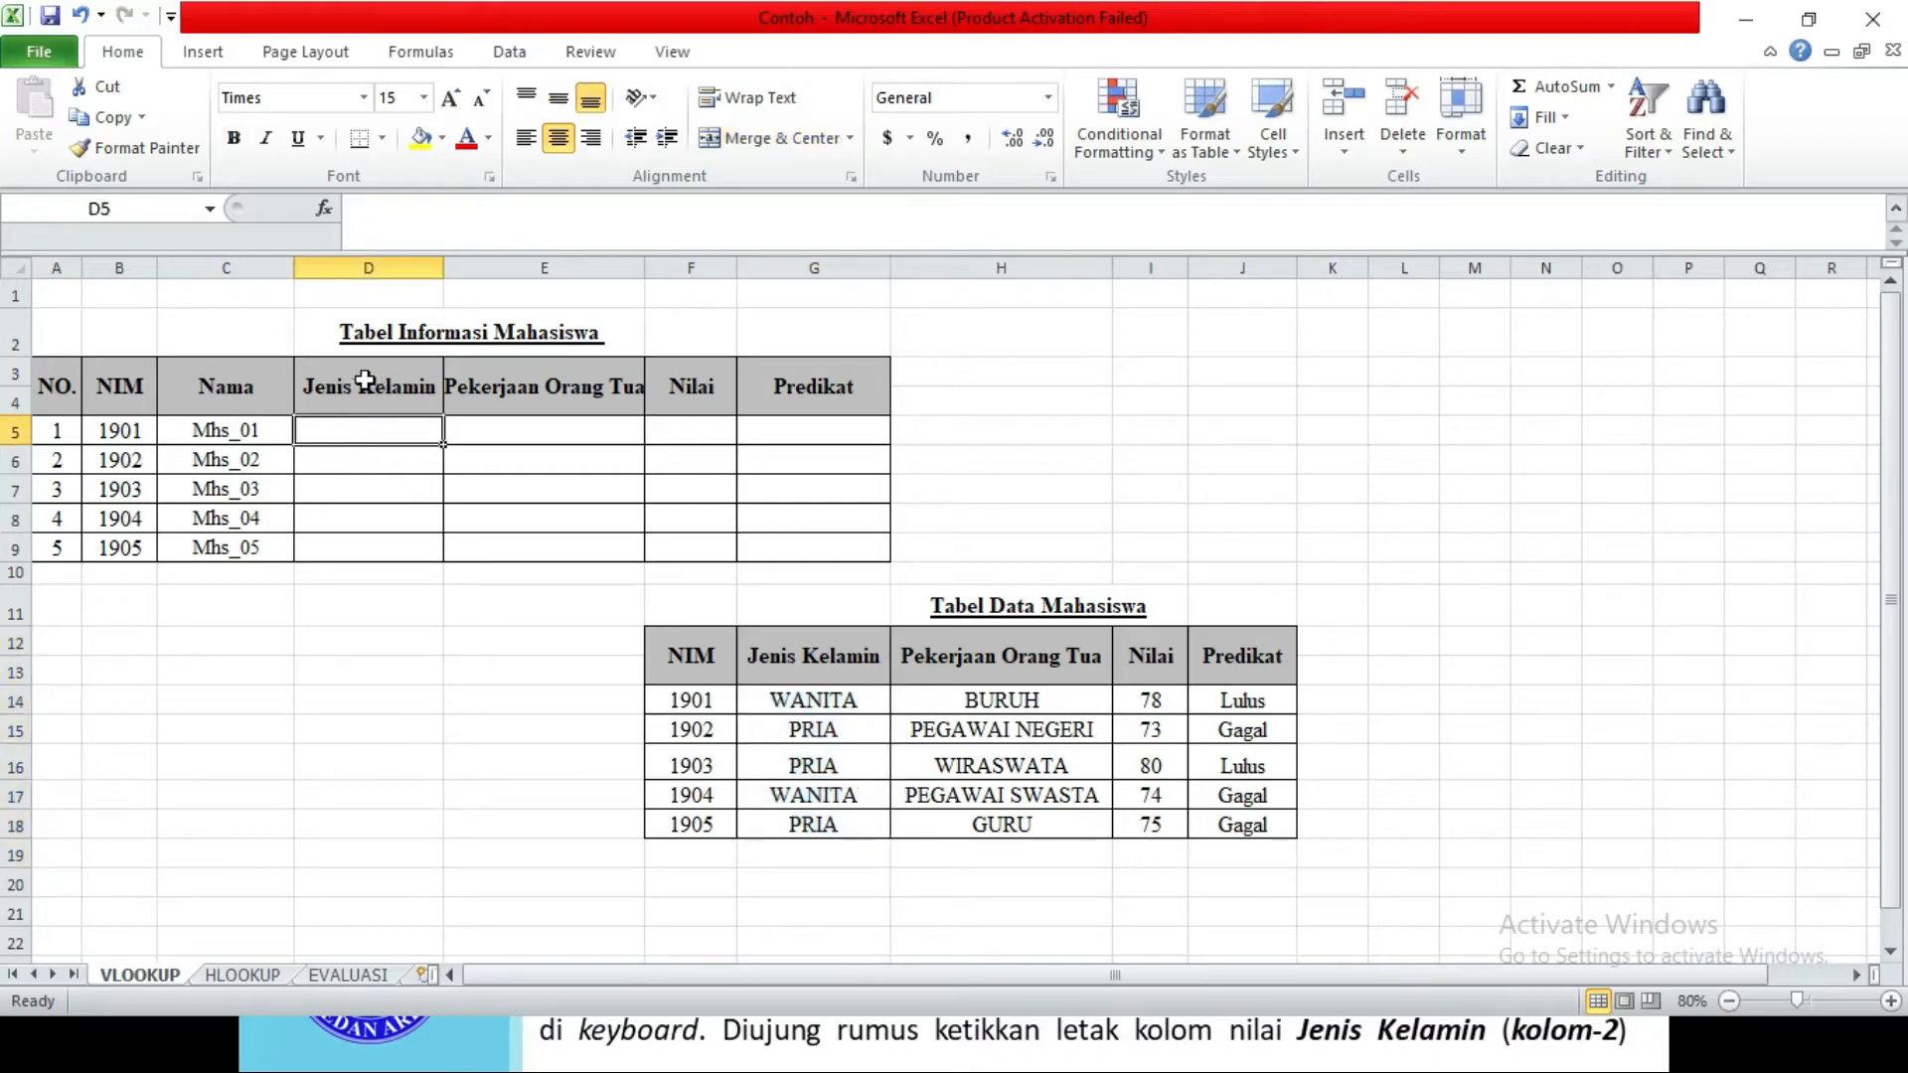
type("=")
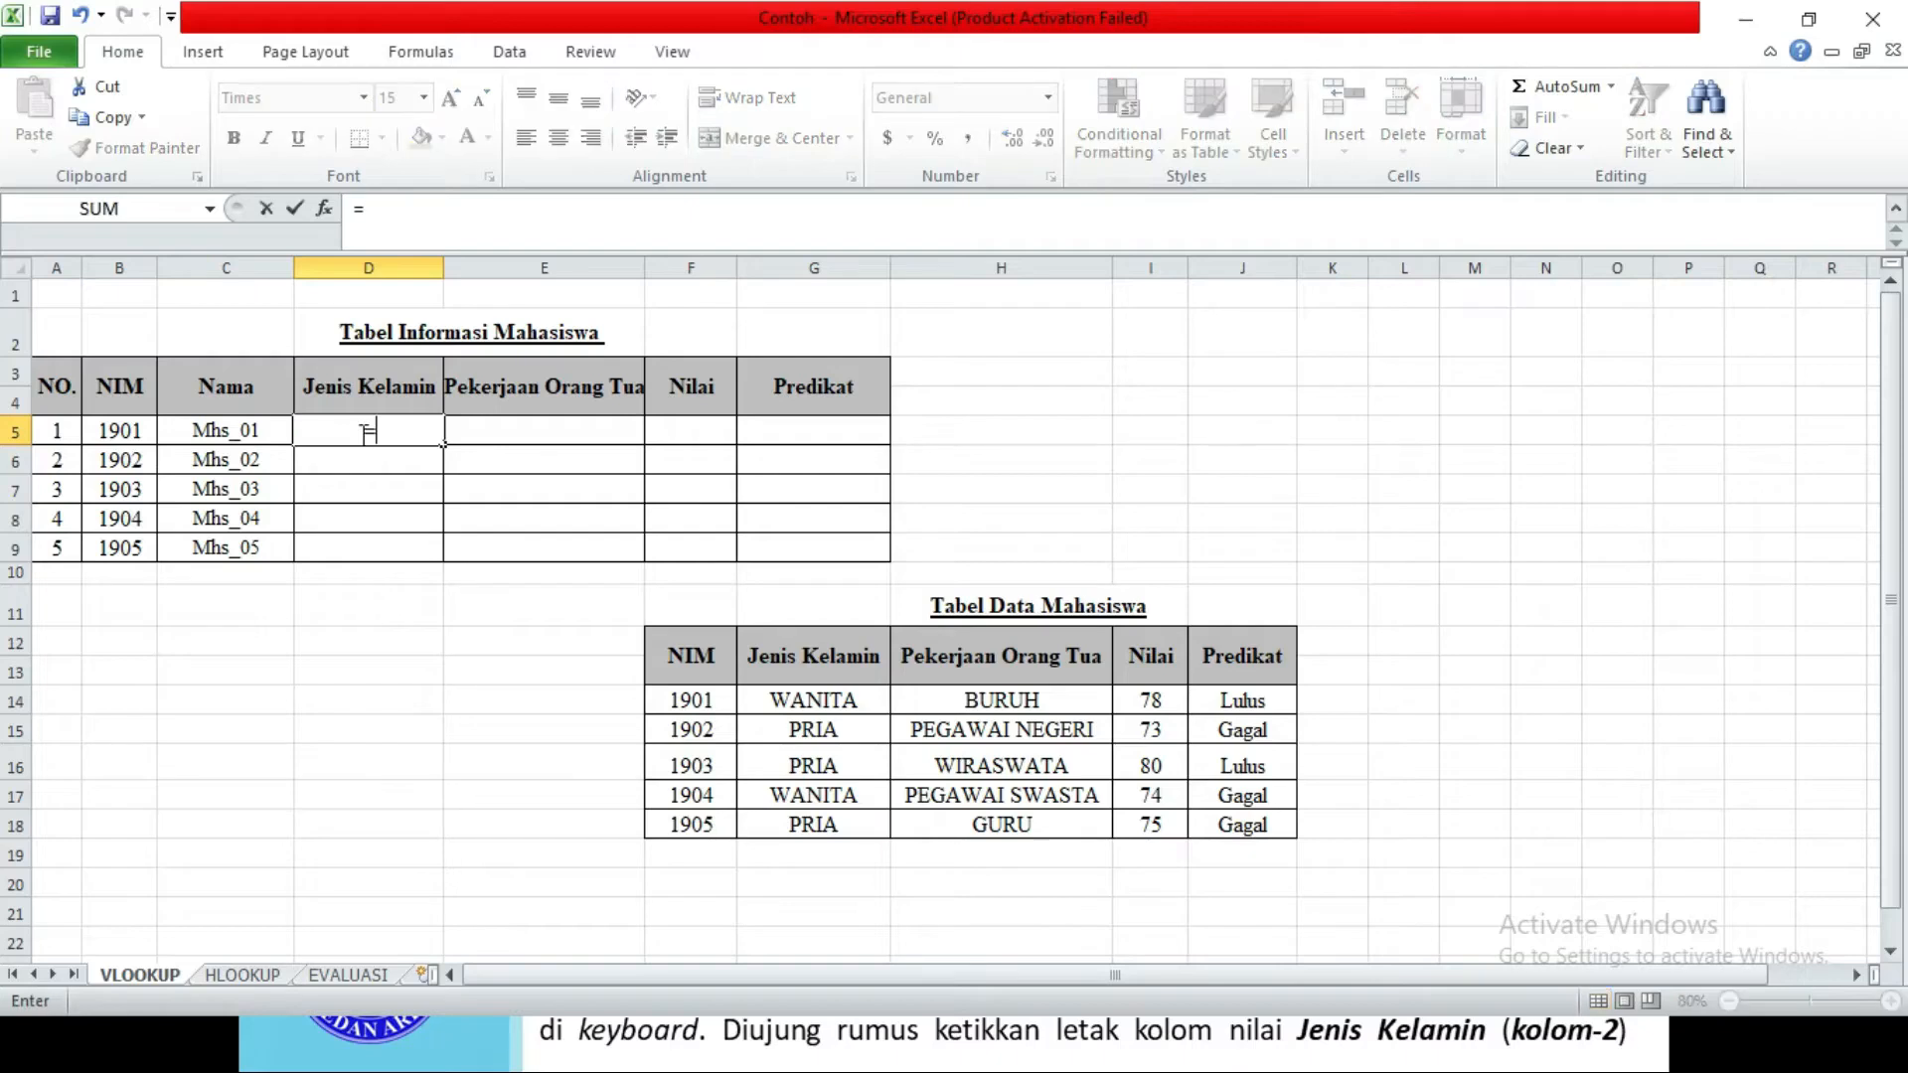
type("vlo")
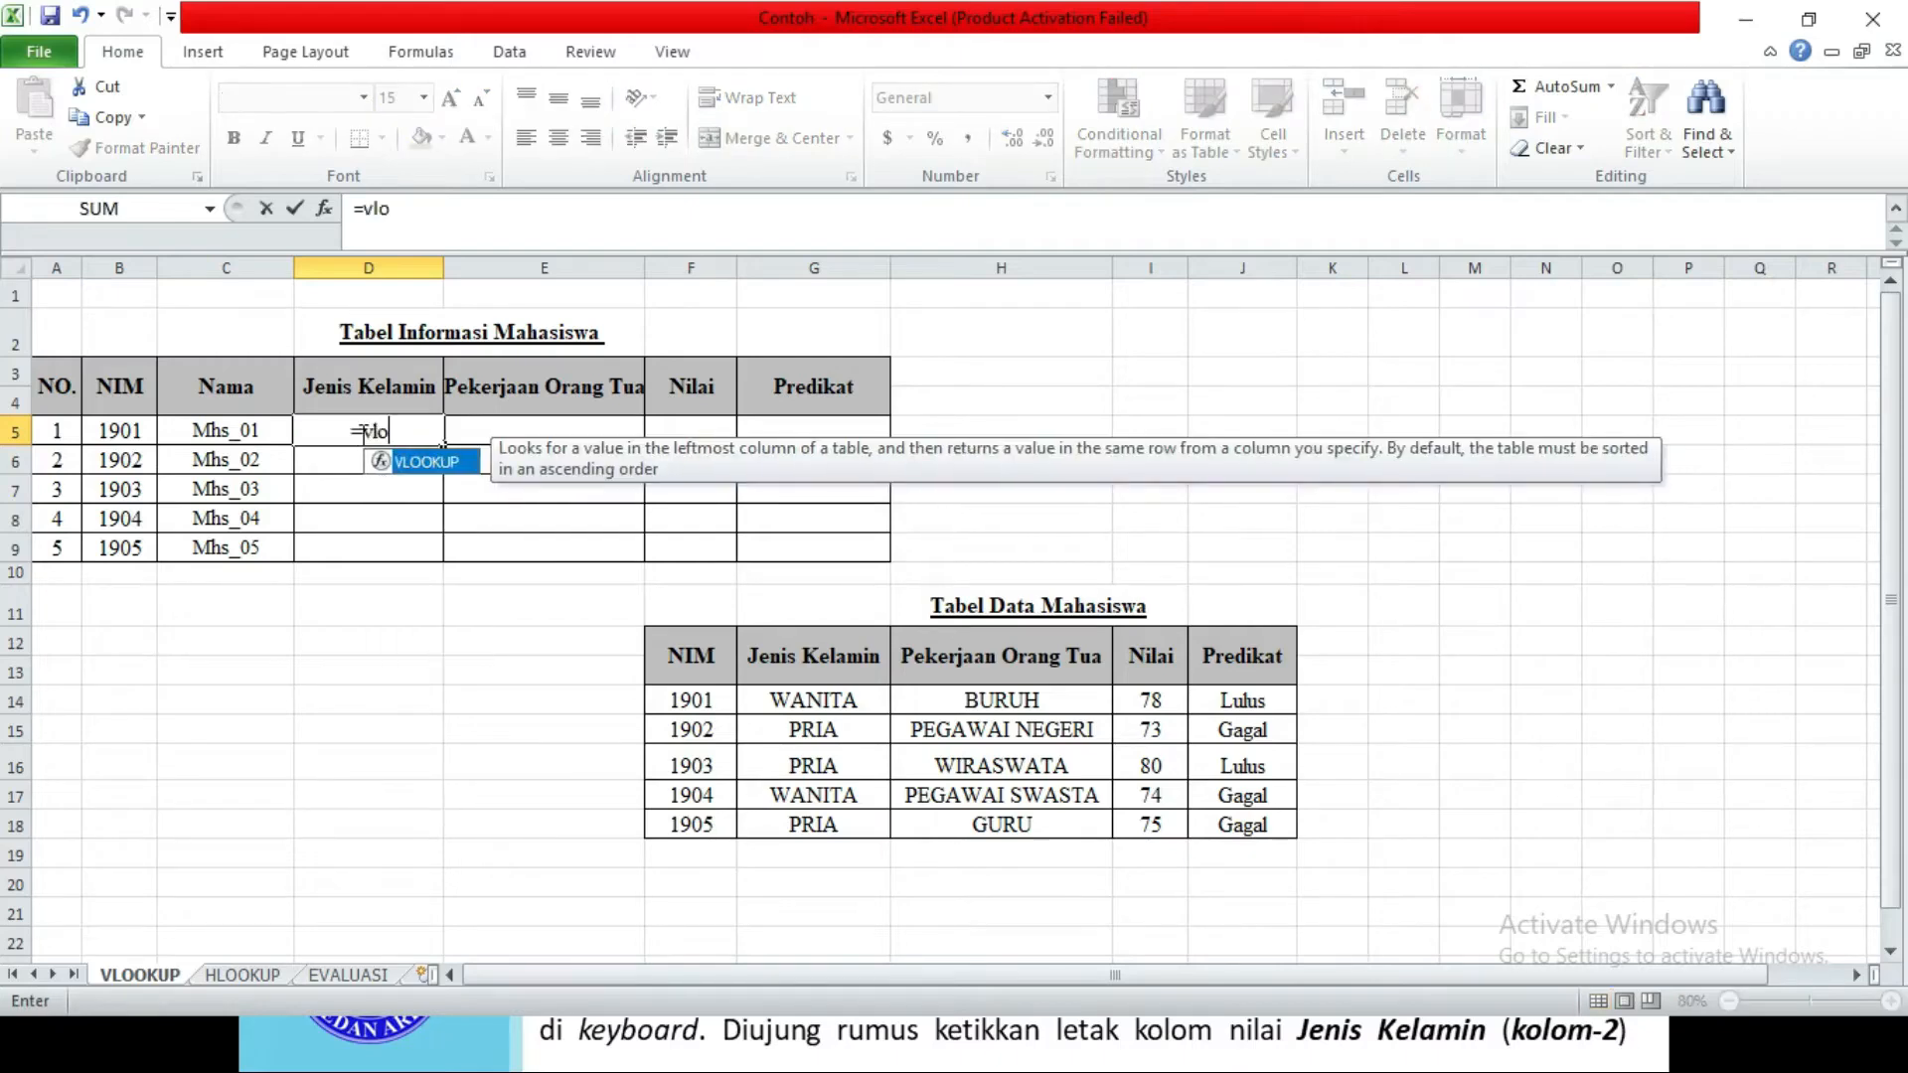
key("Tab")
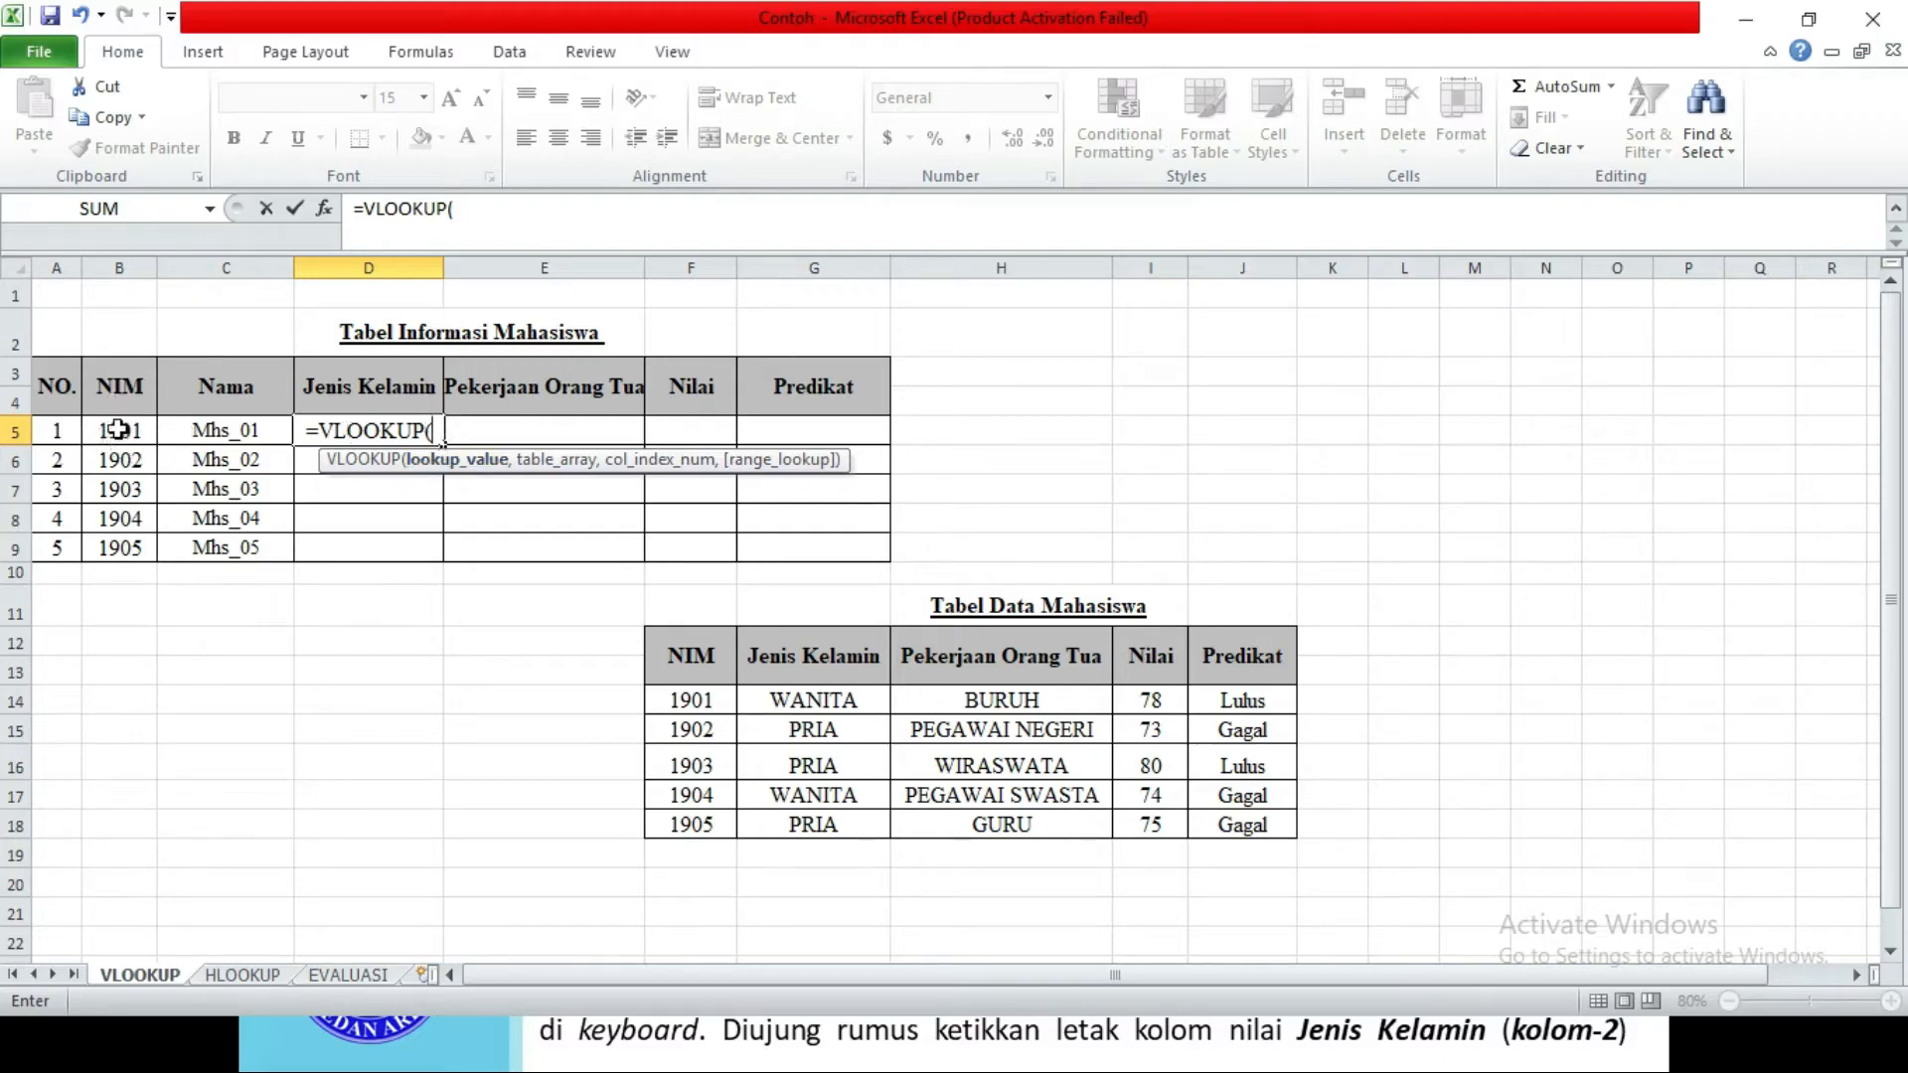
left_click(116, 433)
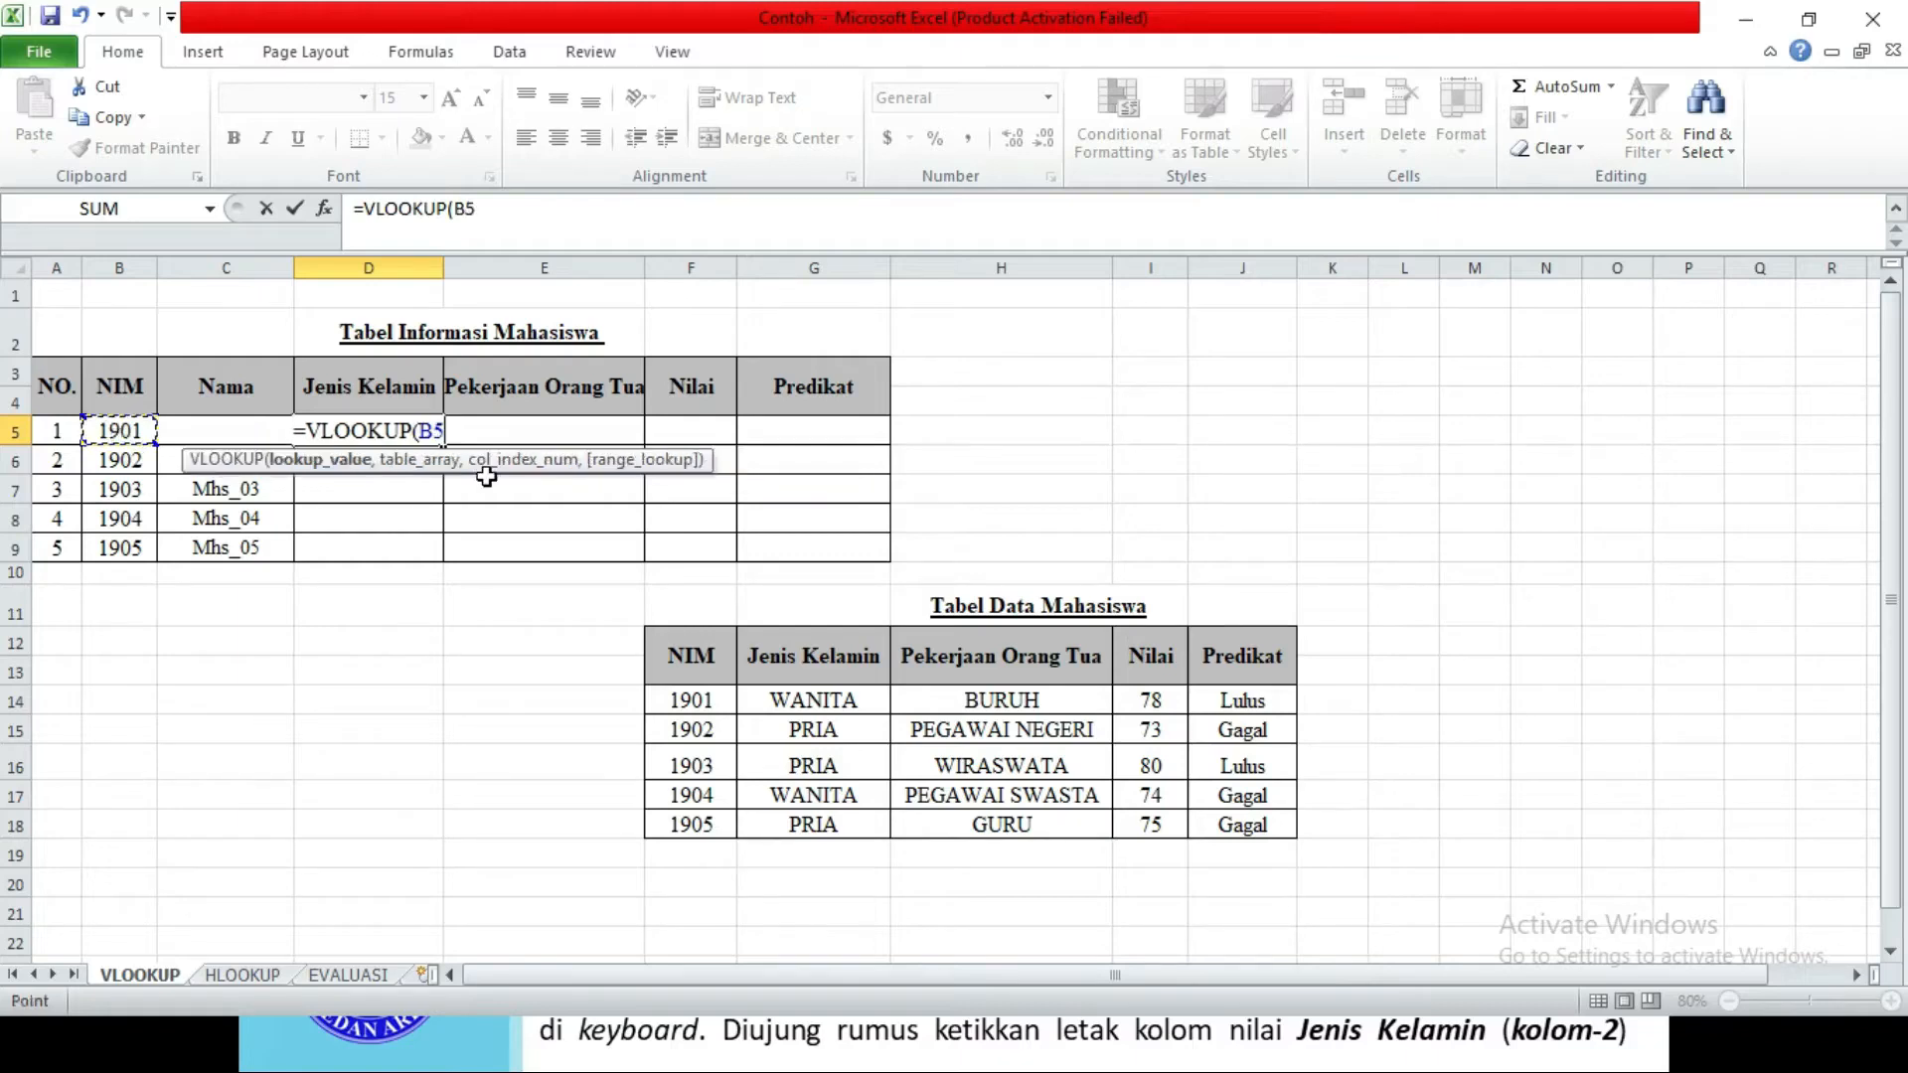
type(",")
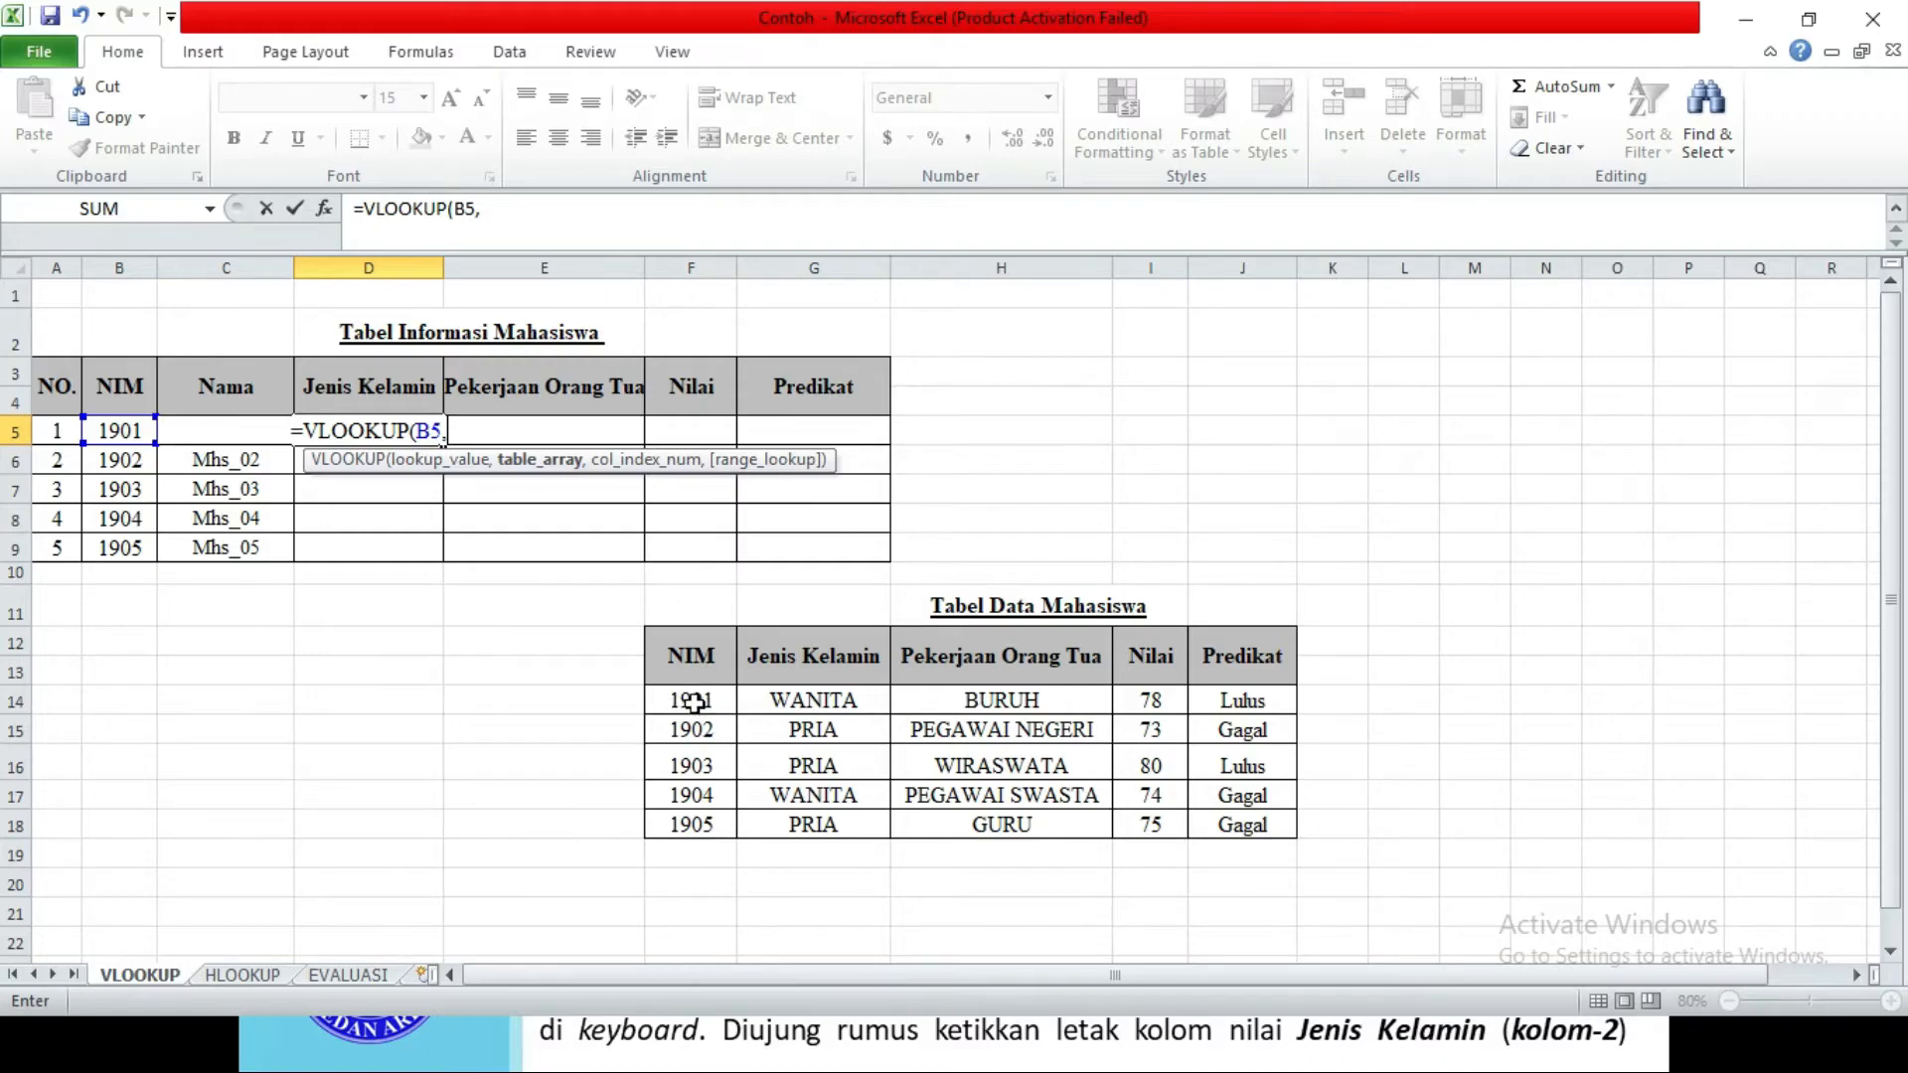
left_click(694, 703)
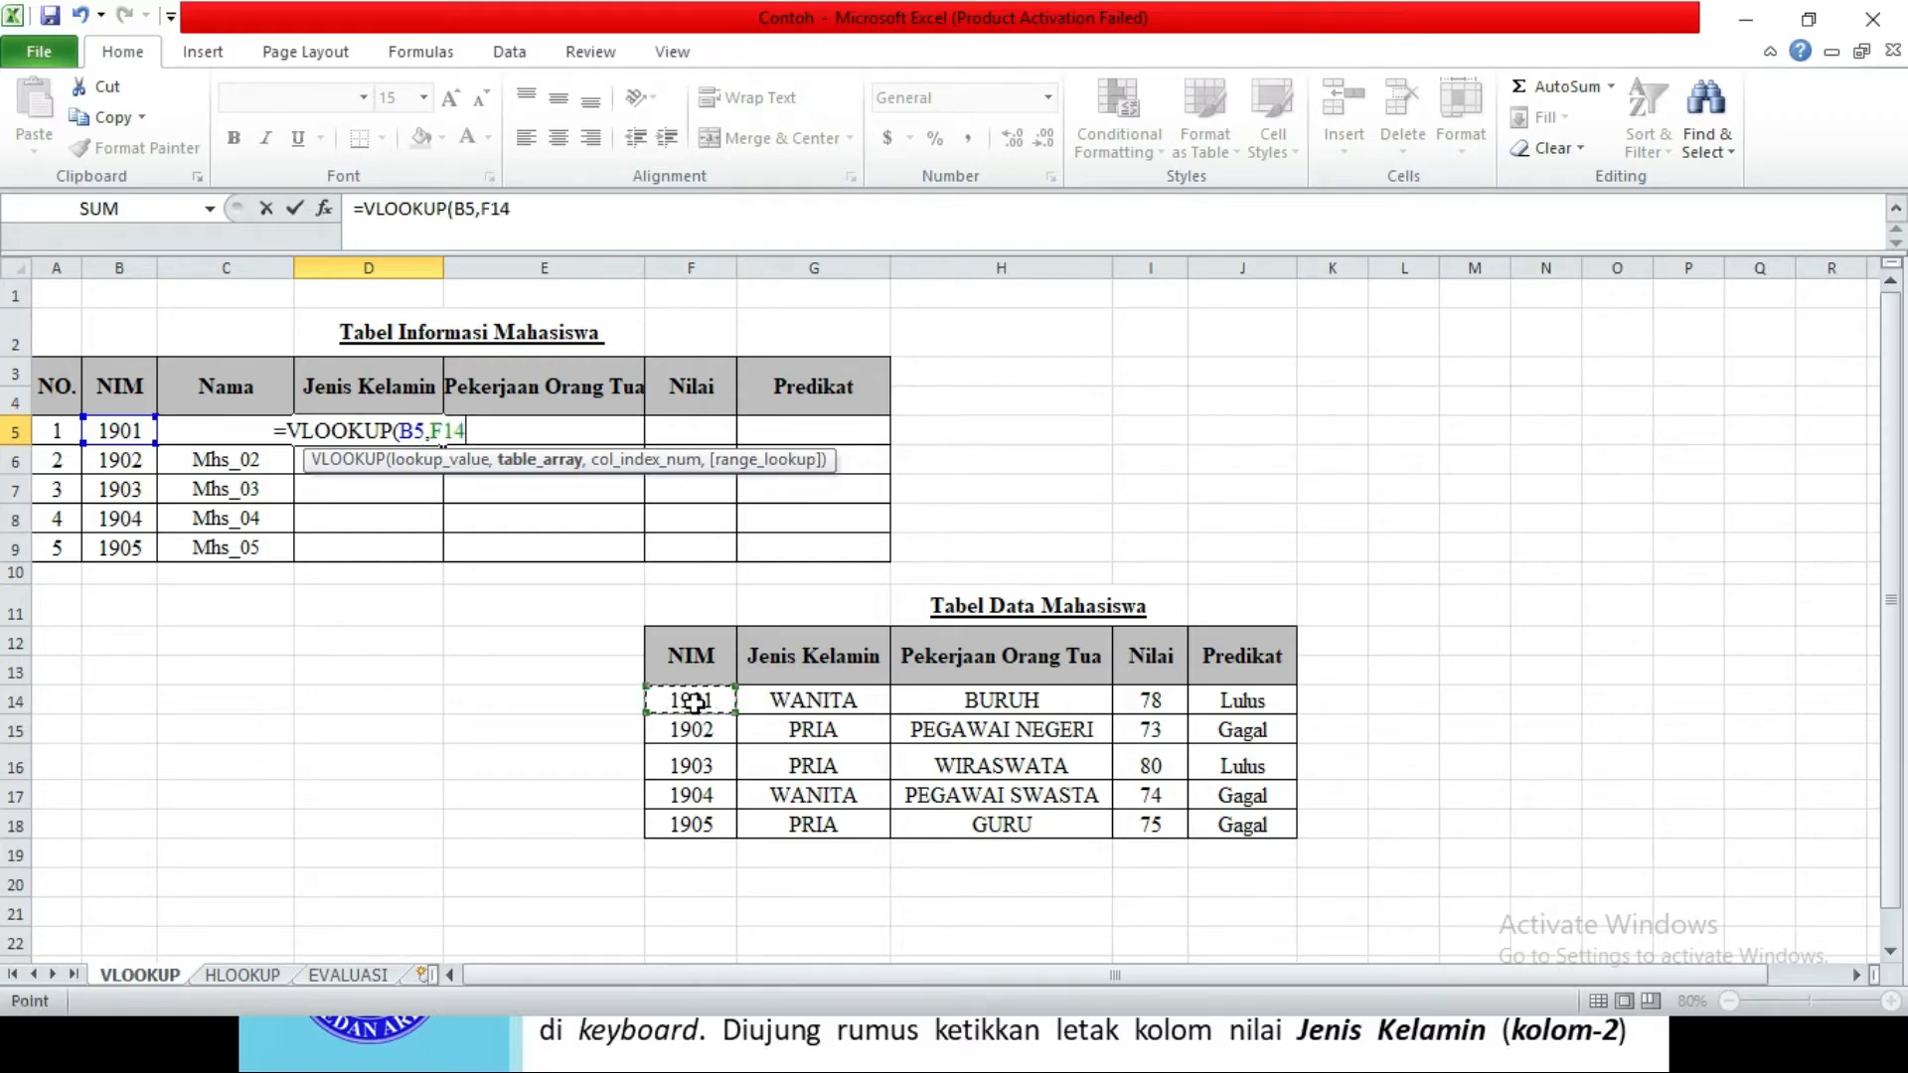
left_click_drag(731, 710, 1224, 822)
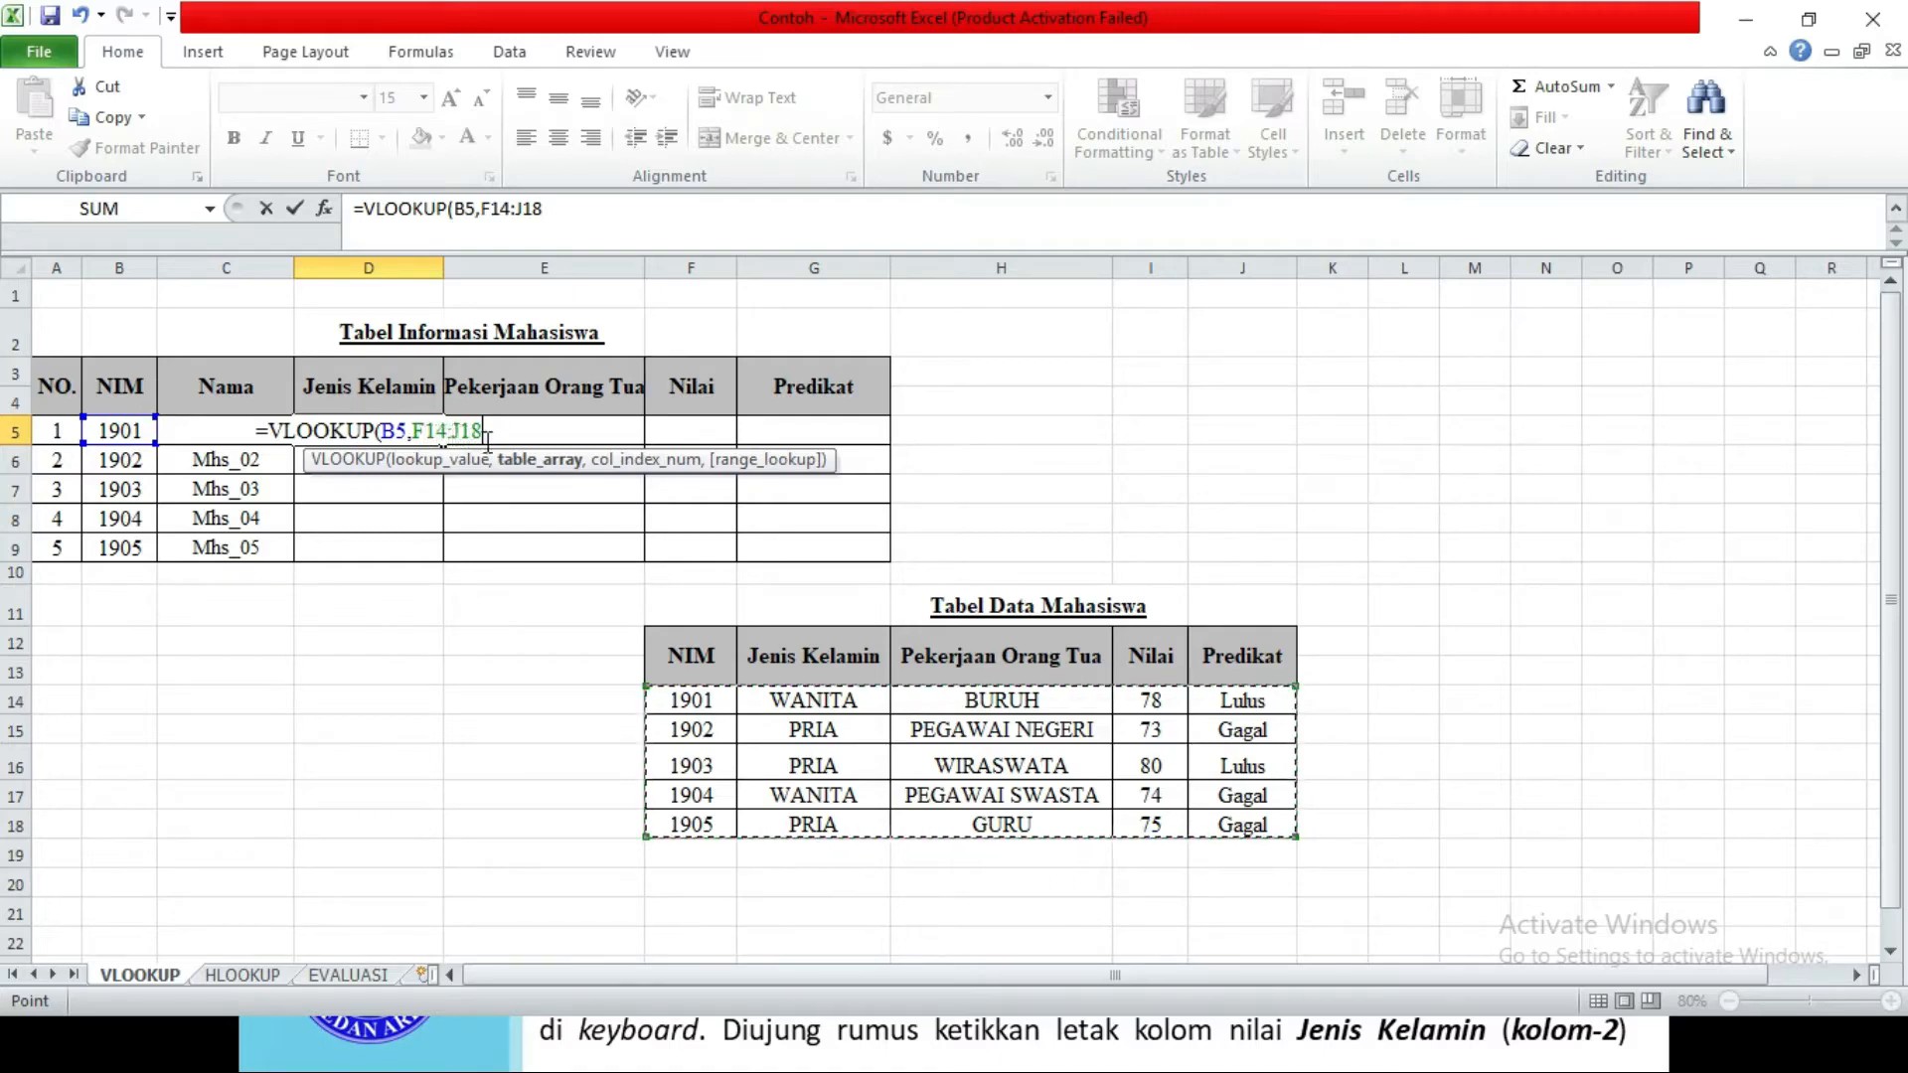
key("F4")
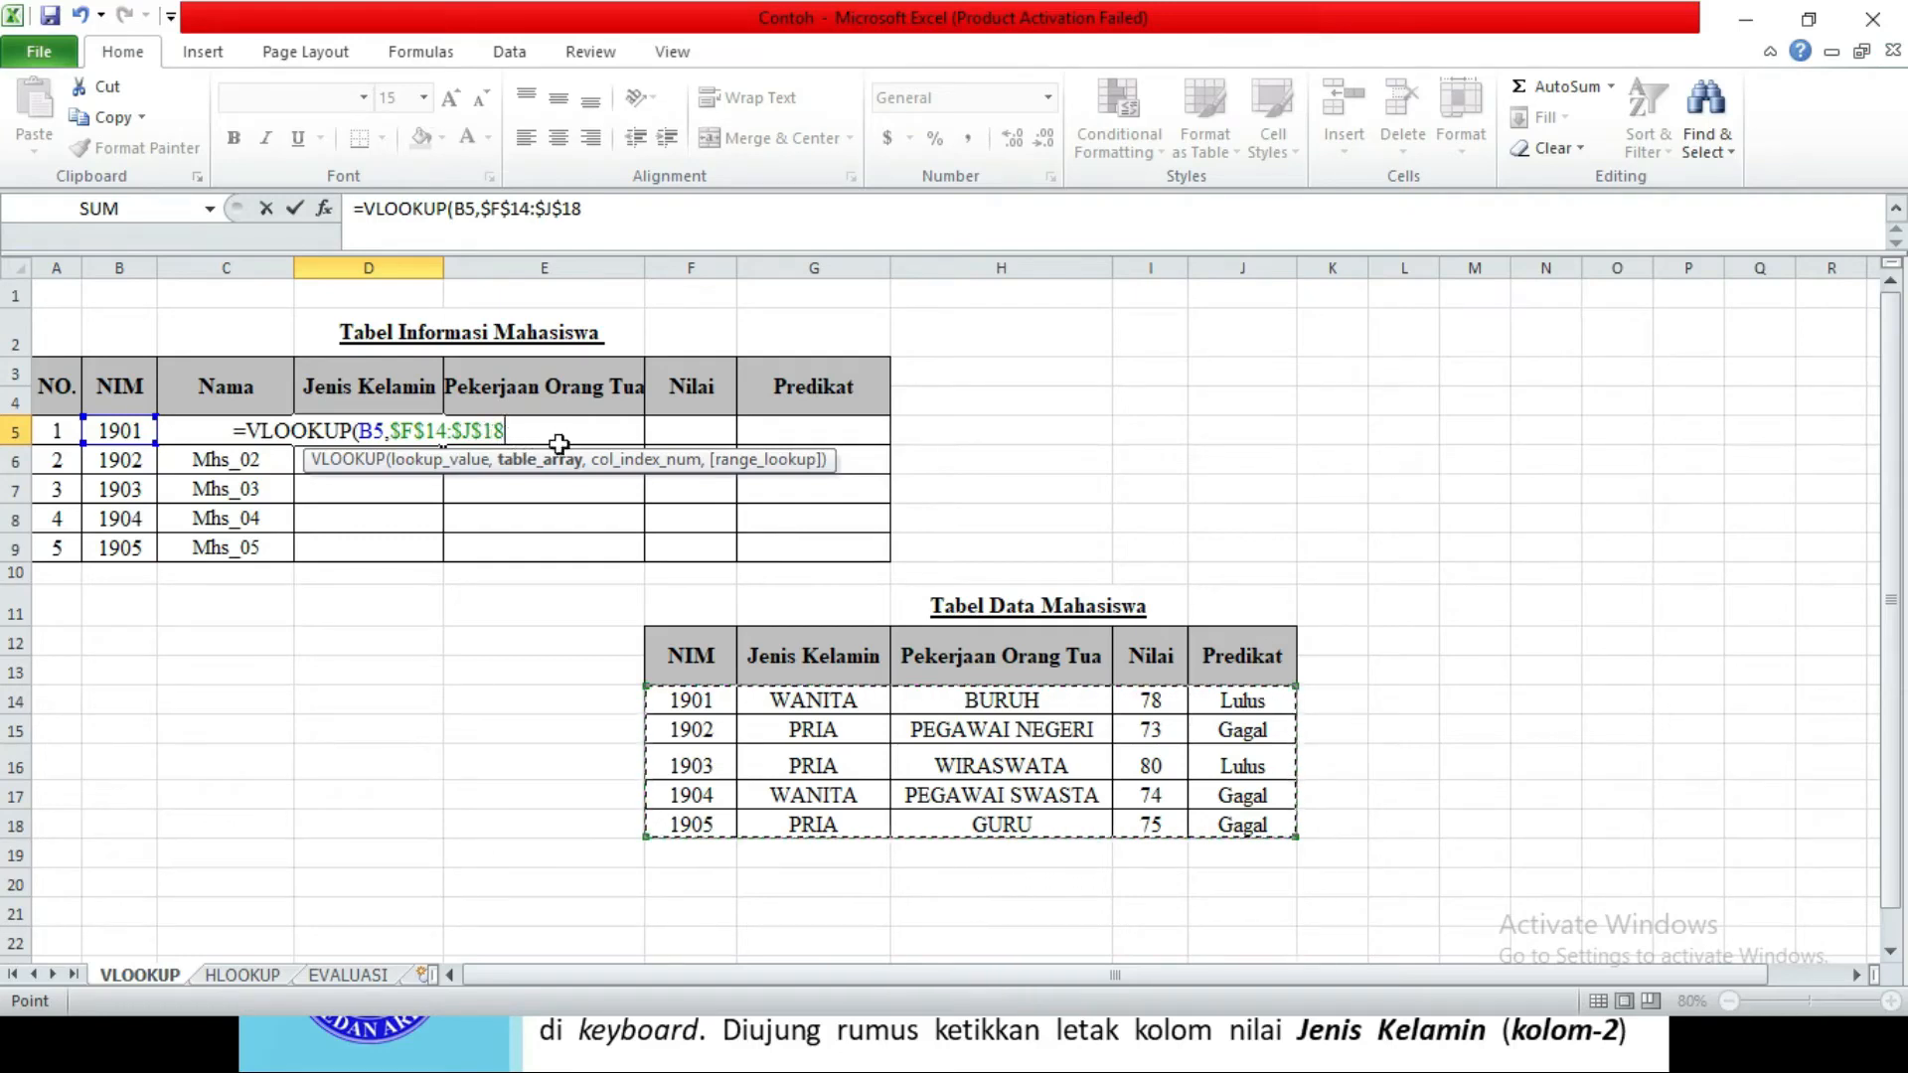
type(",")
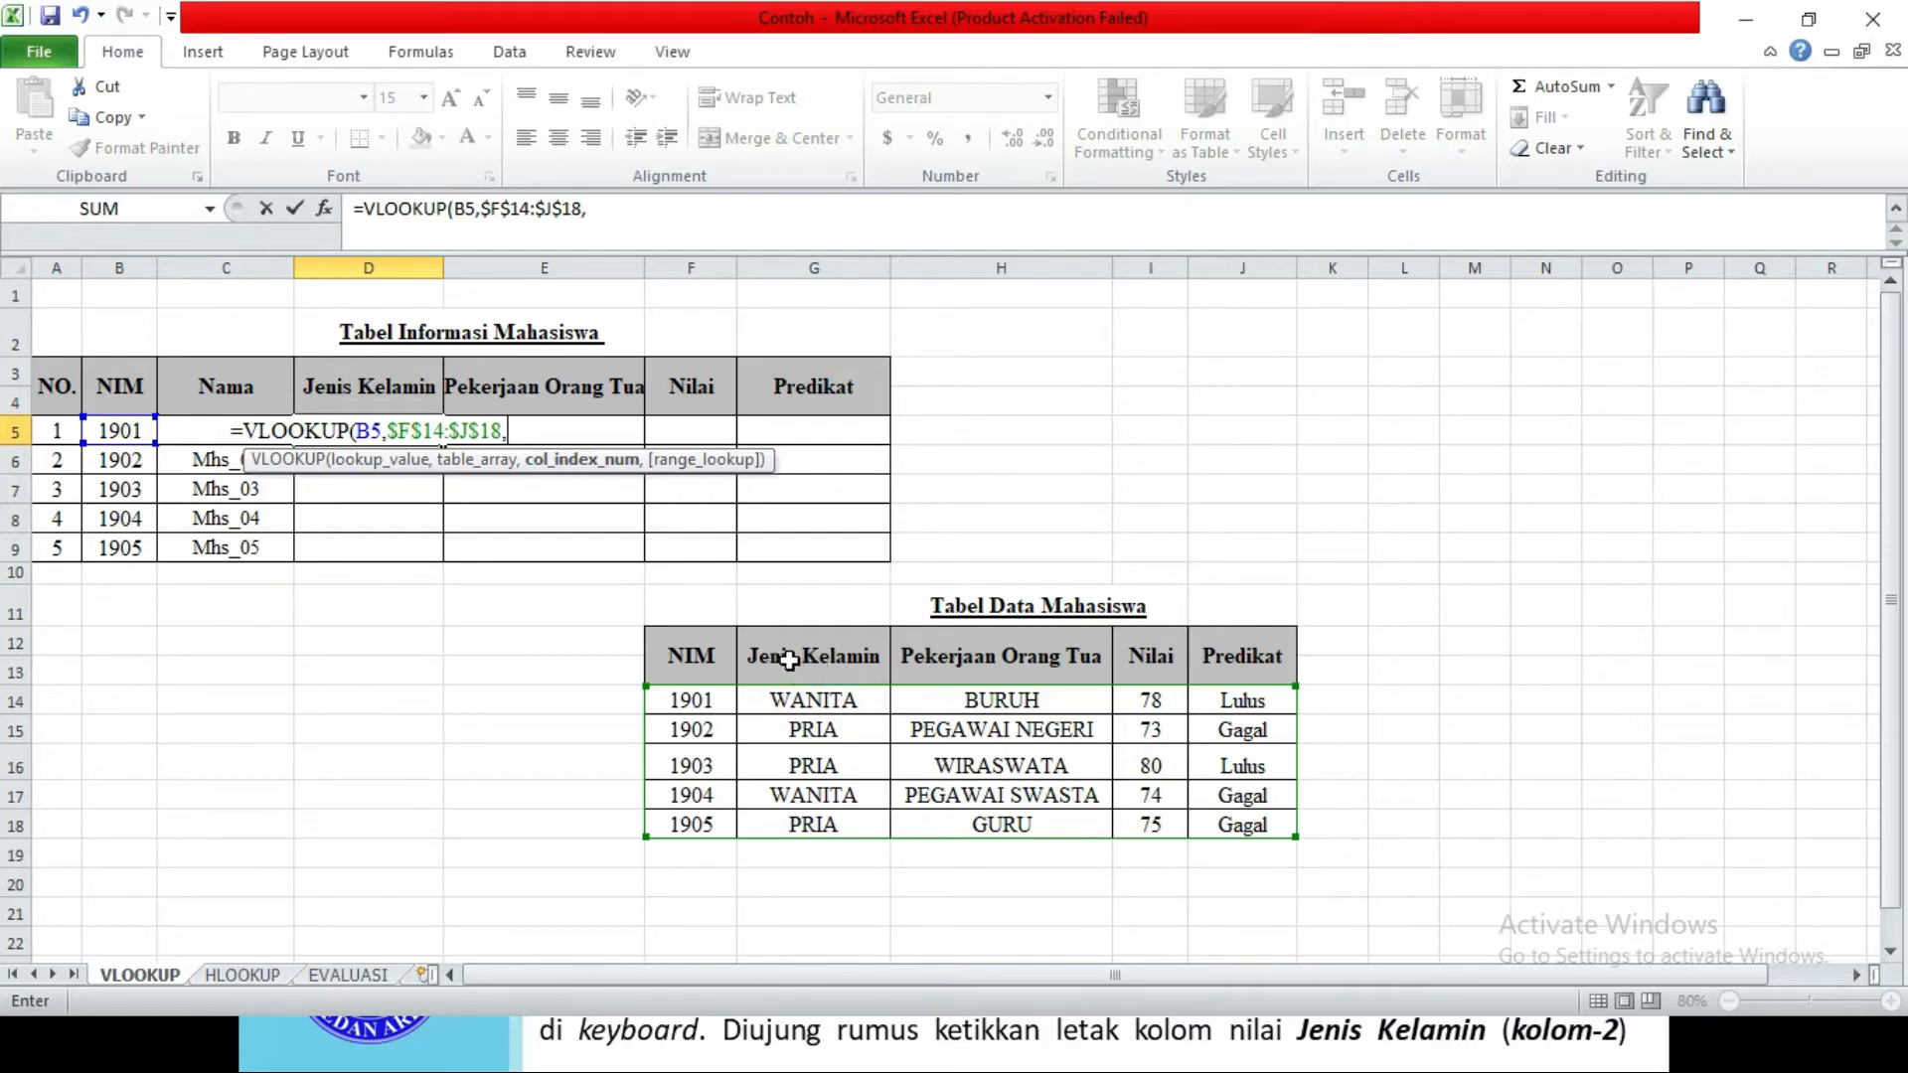
type("2)")
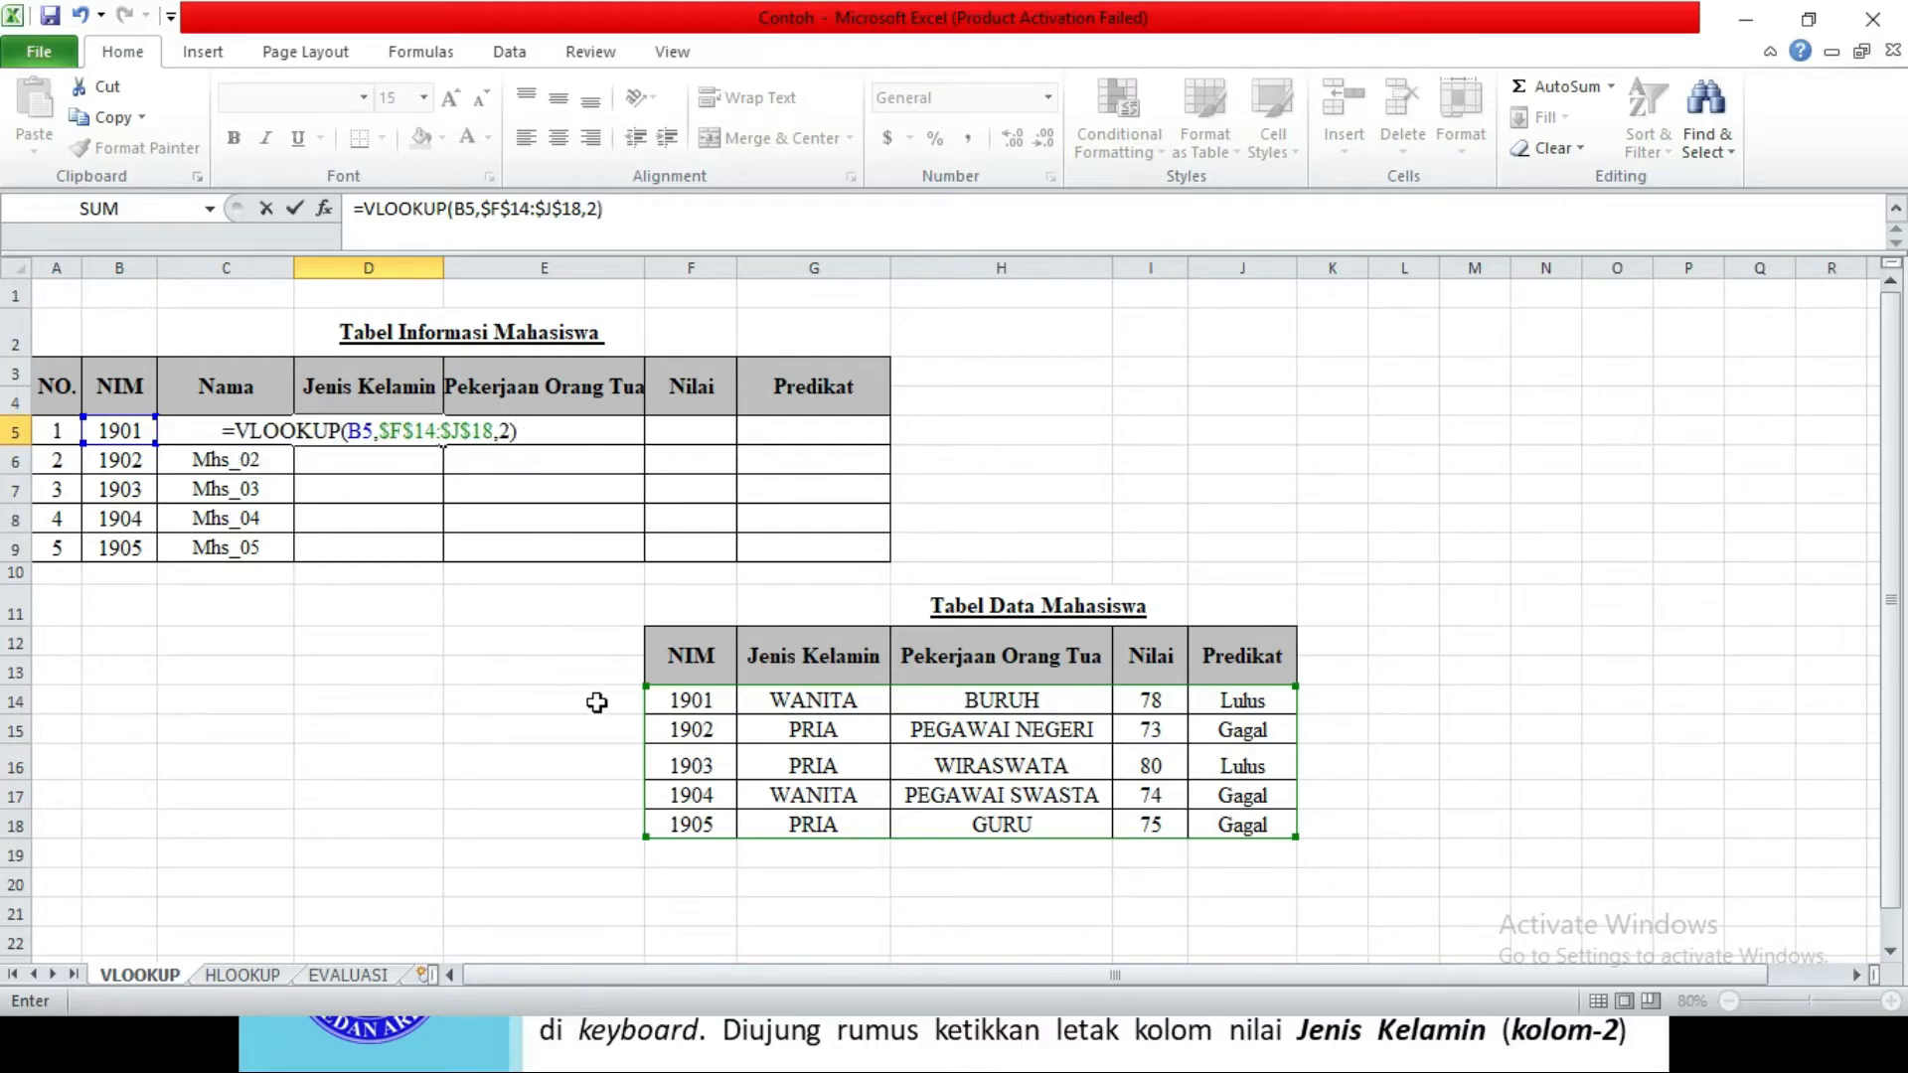
key("Return")
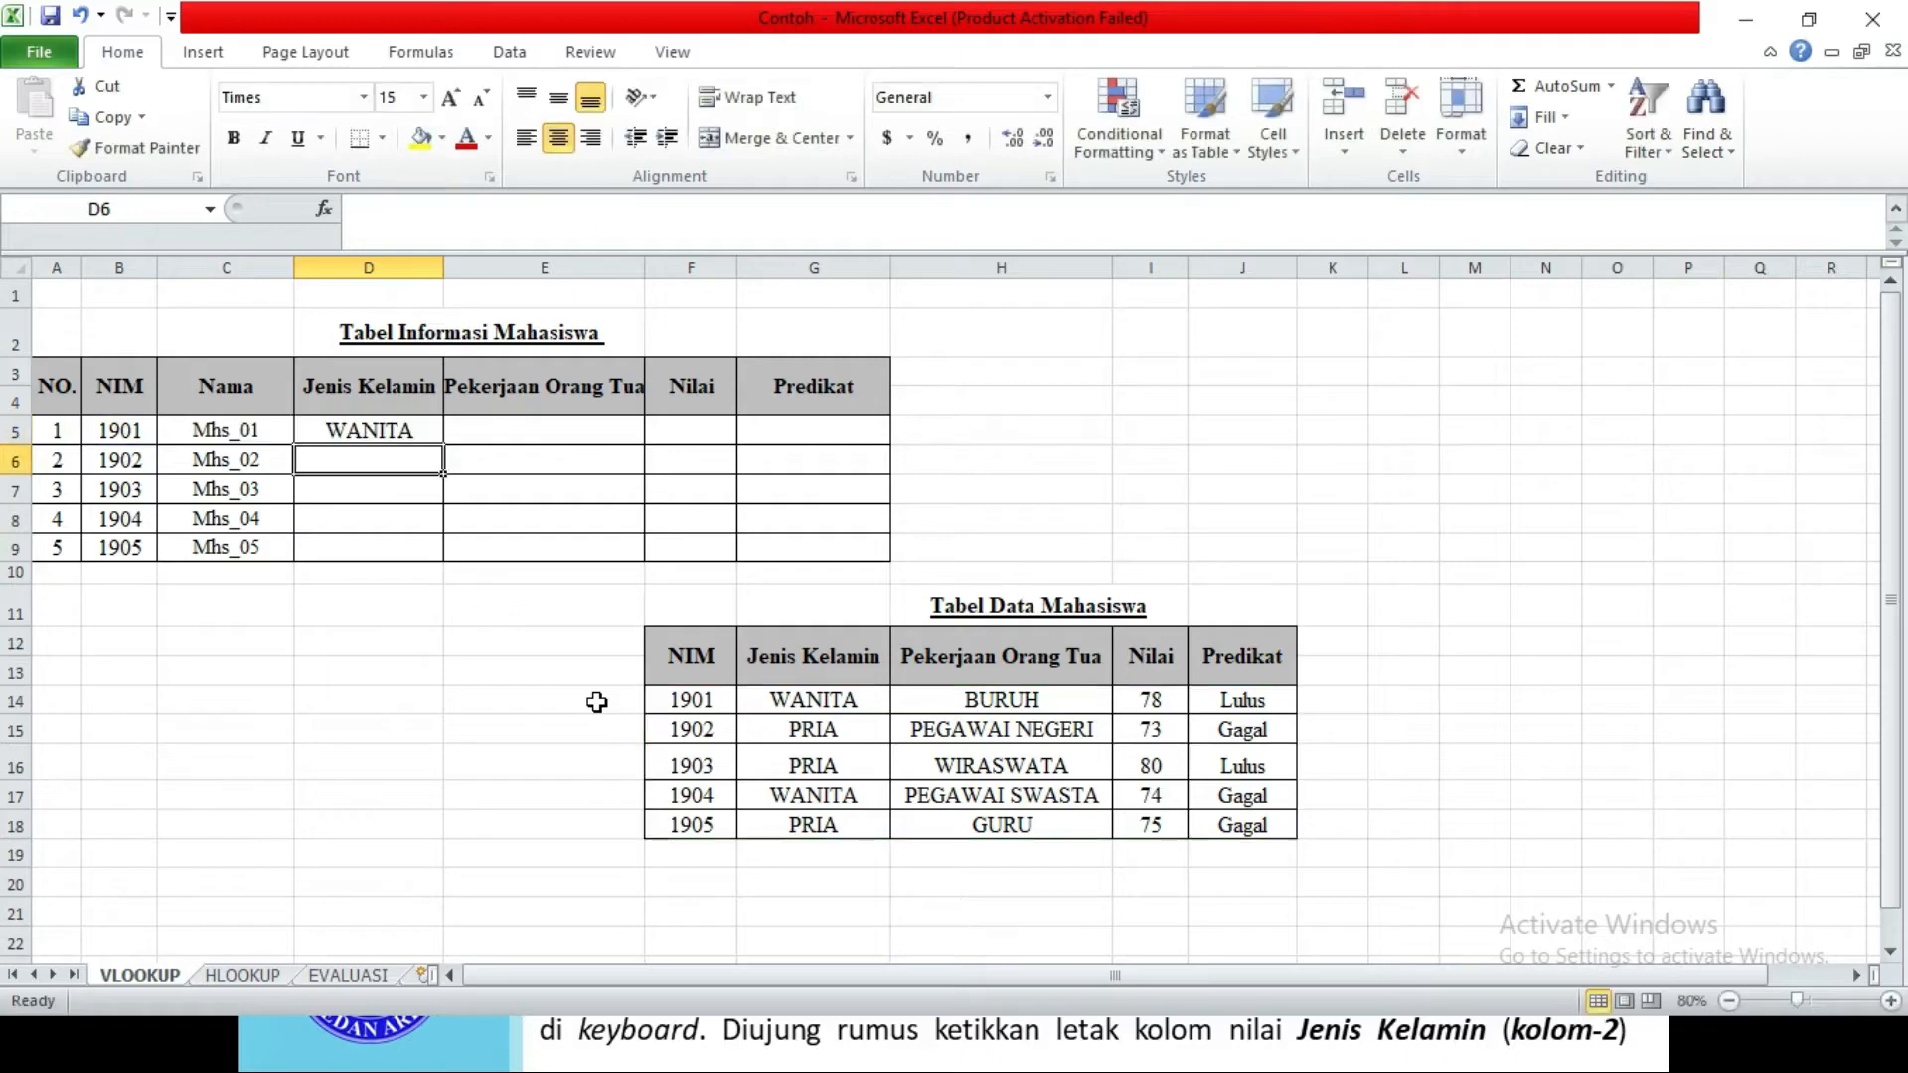
left_click(414, 431)
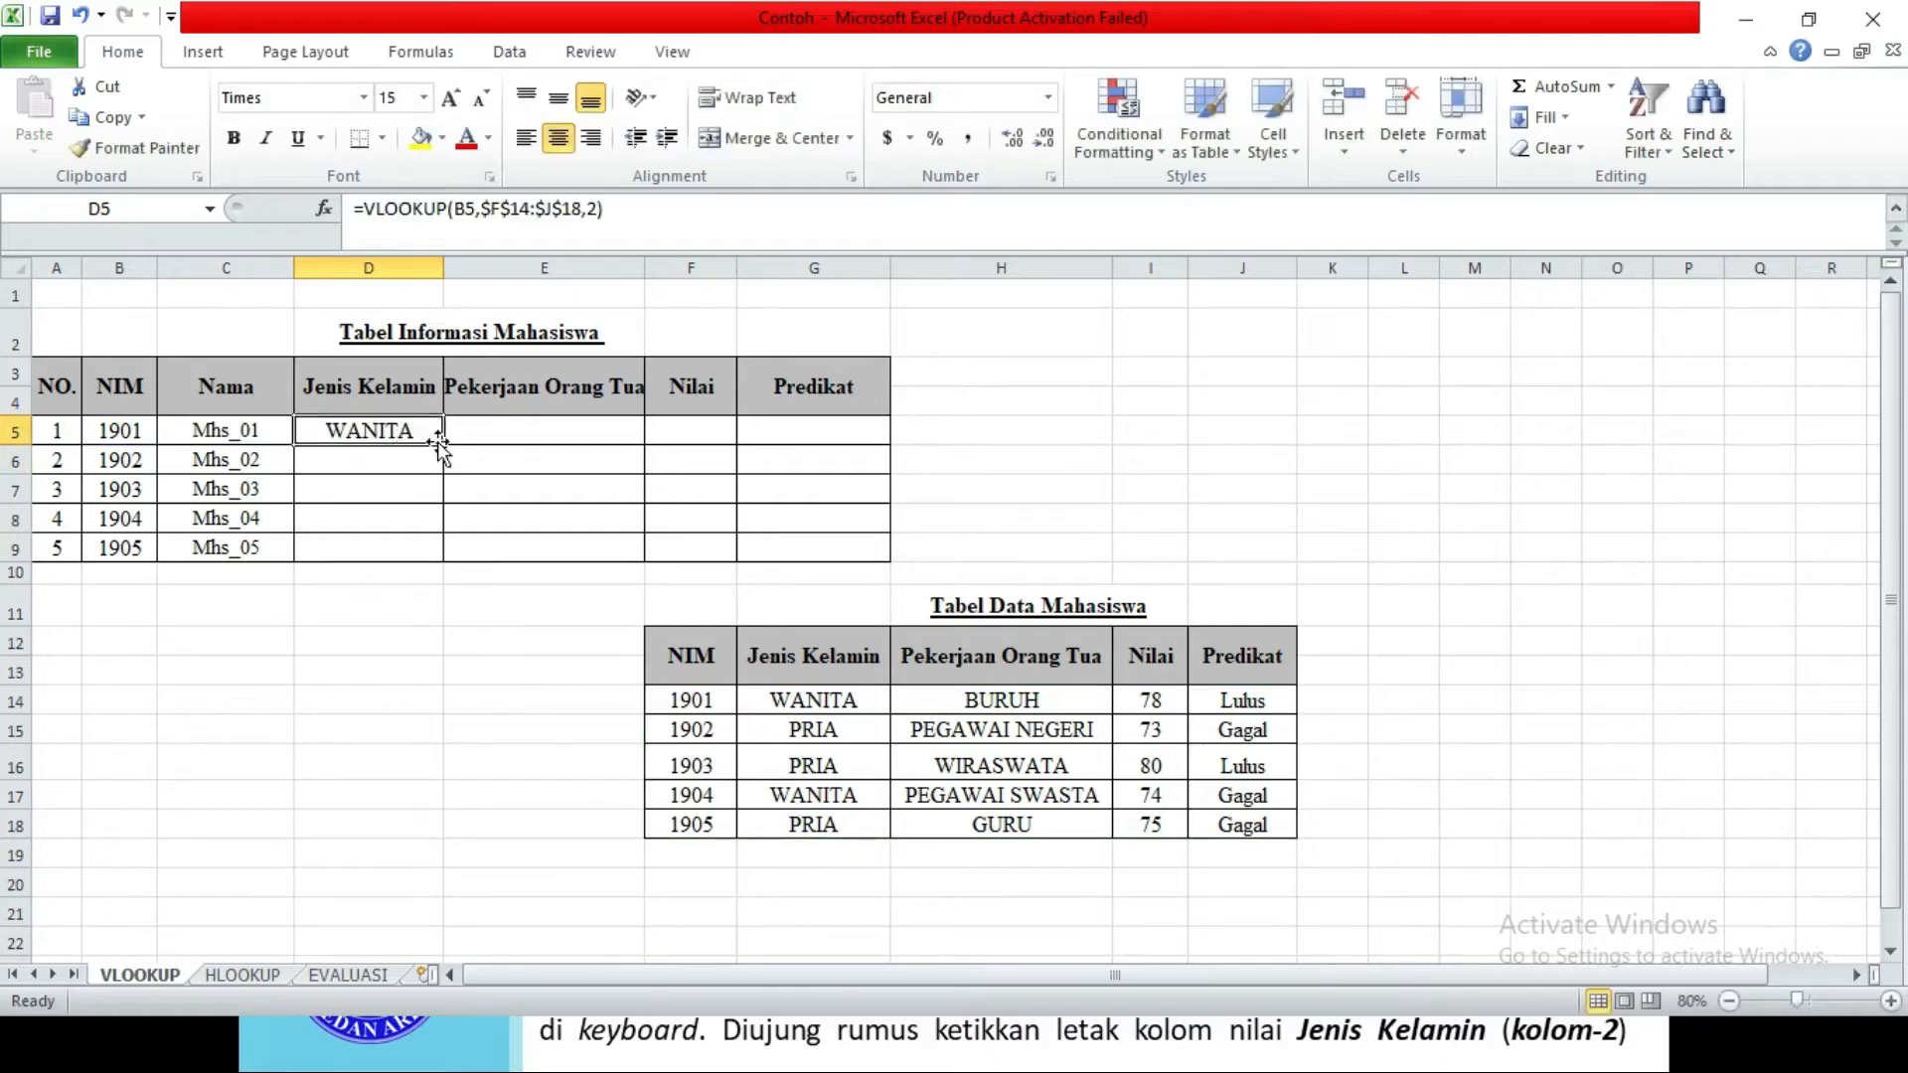
left_click_drag(447, 448, 430, 549)
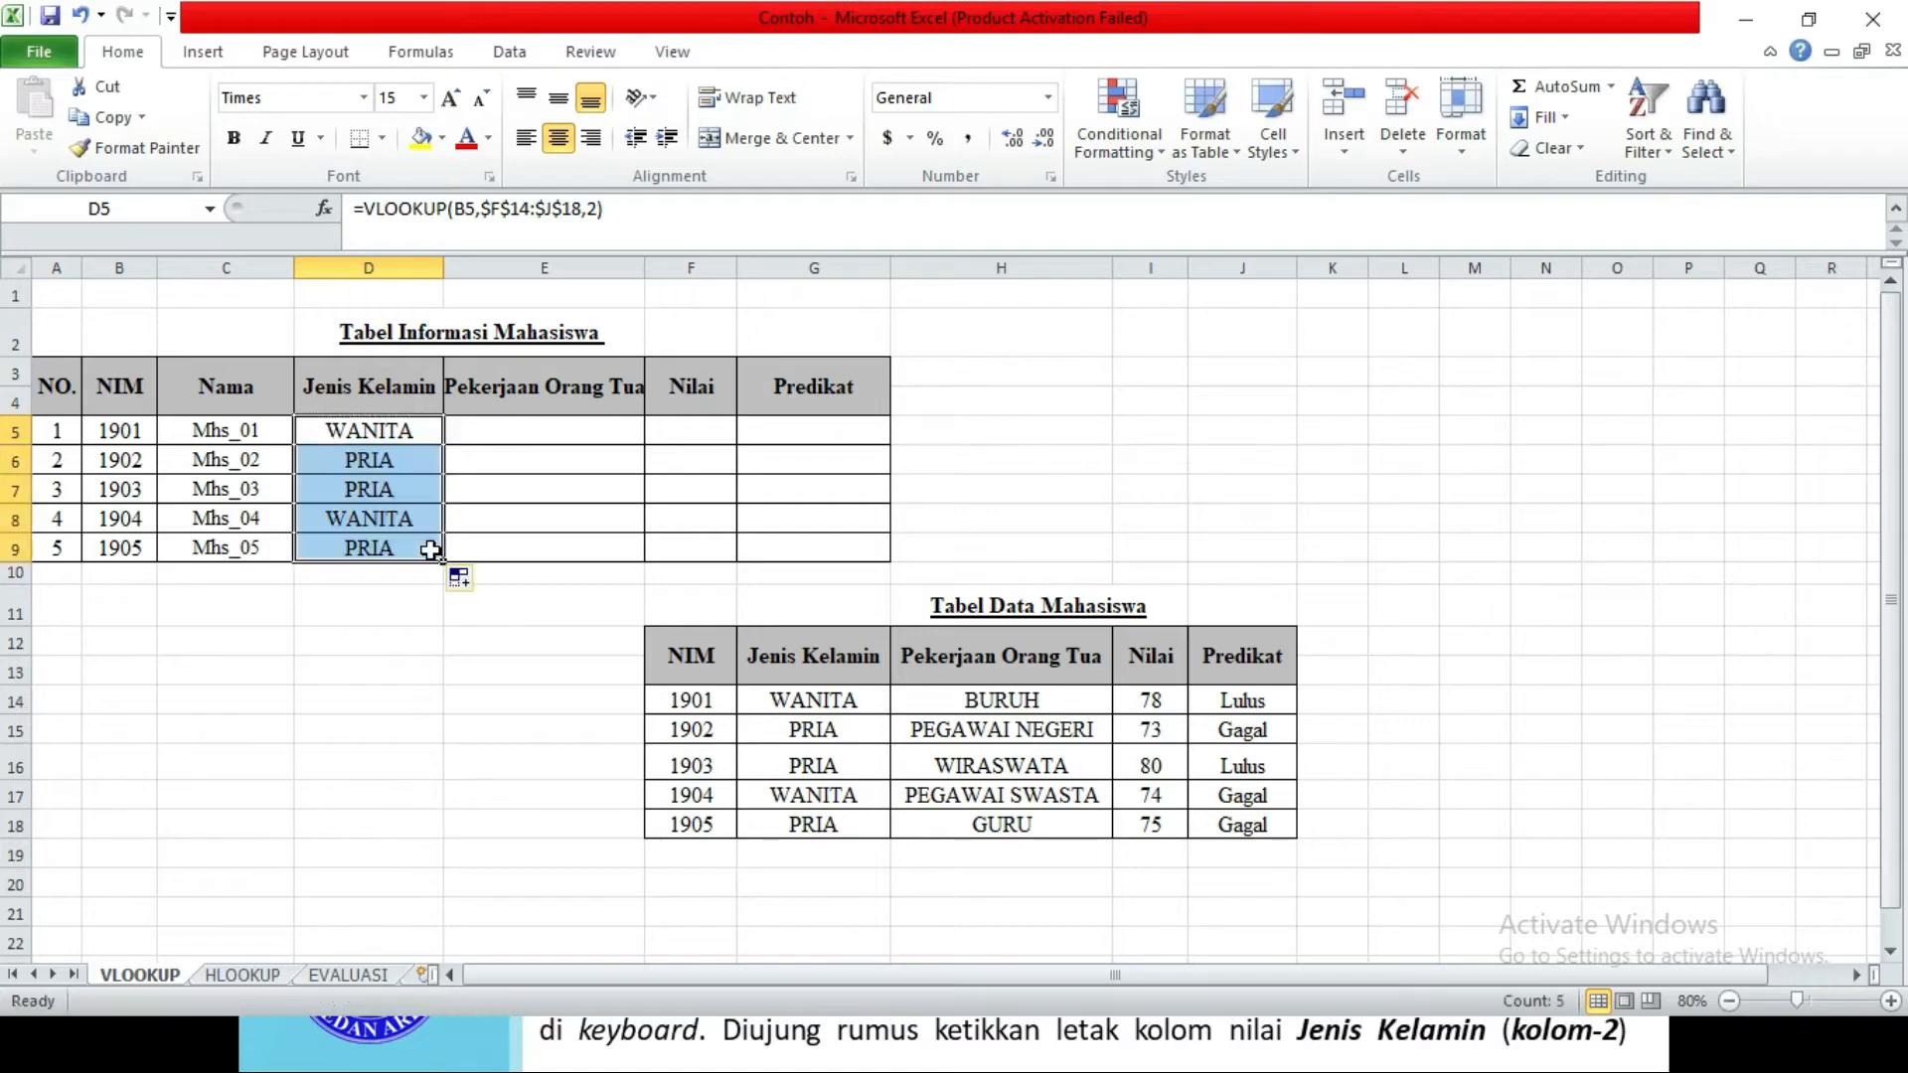
Look up Pekerjaan Orang Tua in E5 with =VLOOKUP(B5,$F$14:$J$18,3) and fill the formula down to E9
left_click(543, 436)
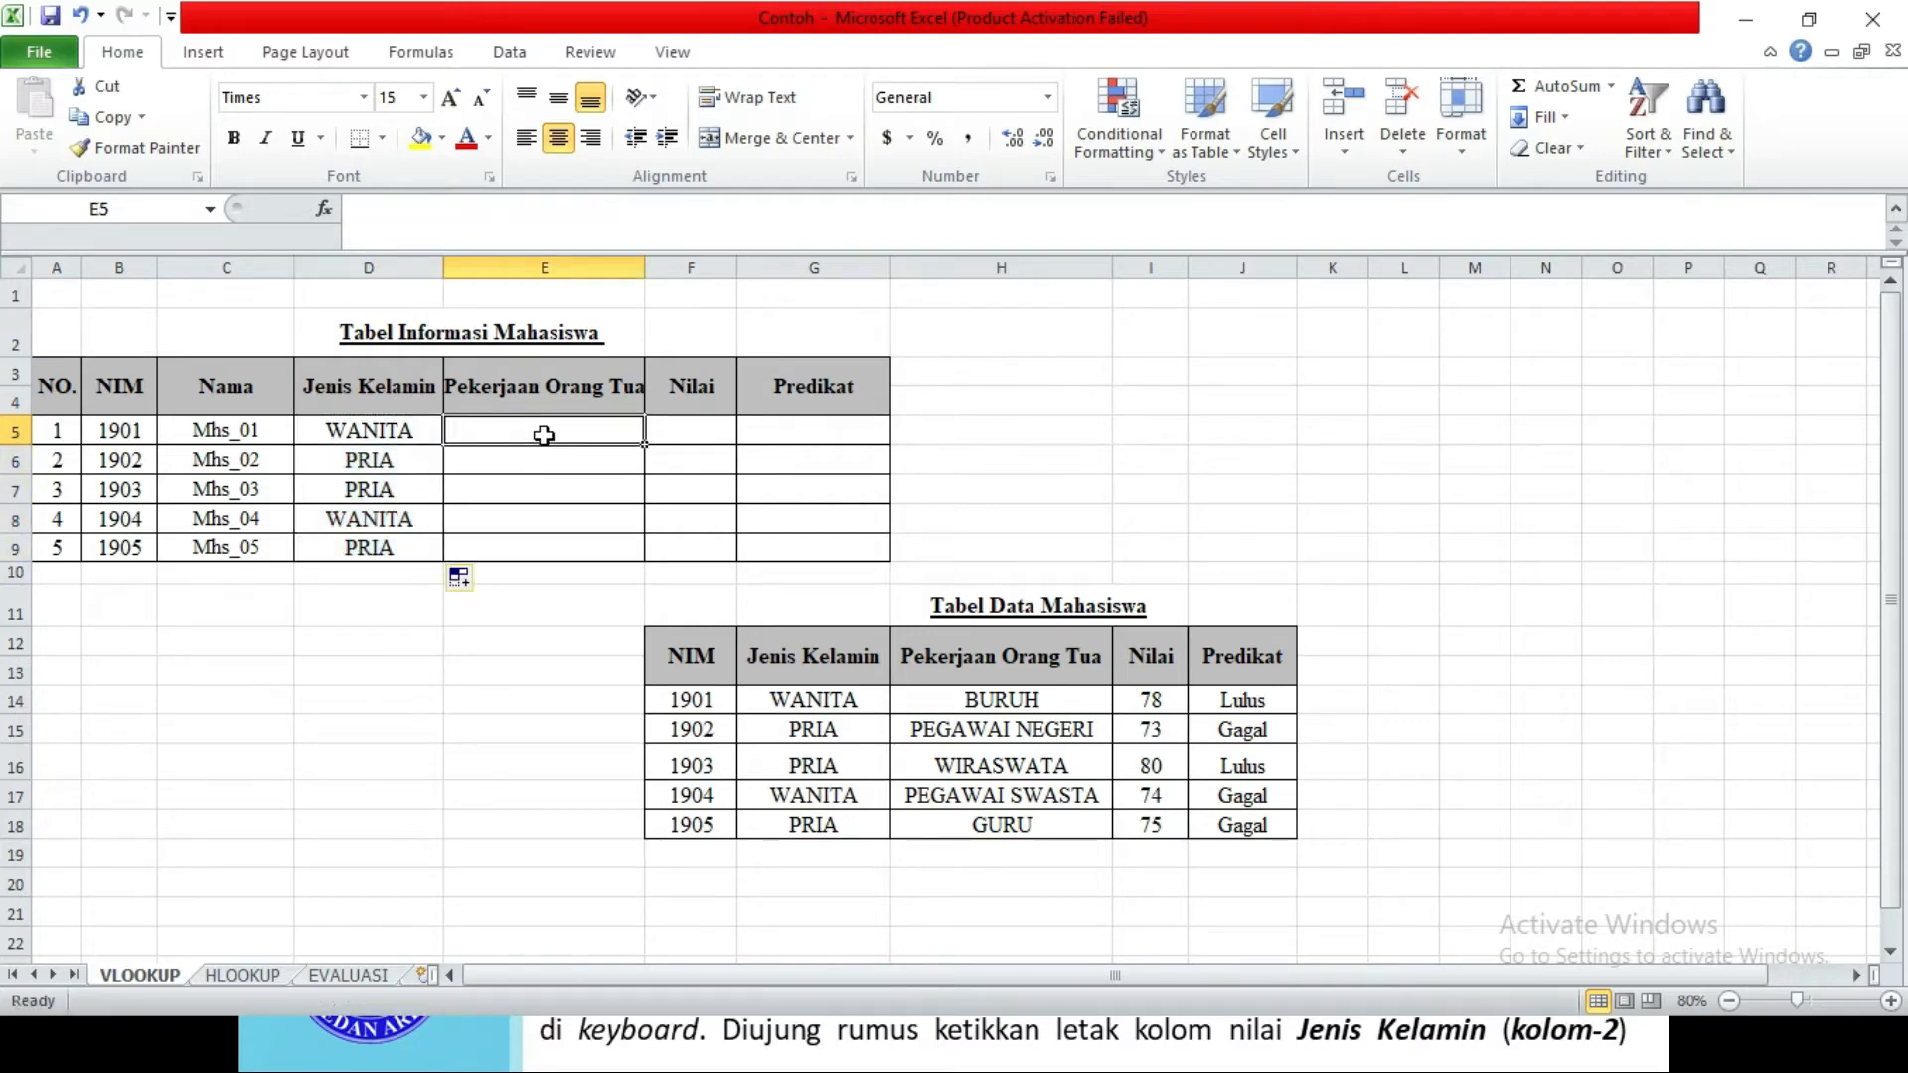
type("=")
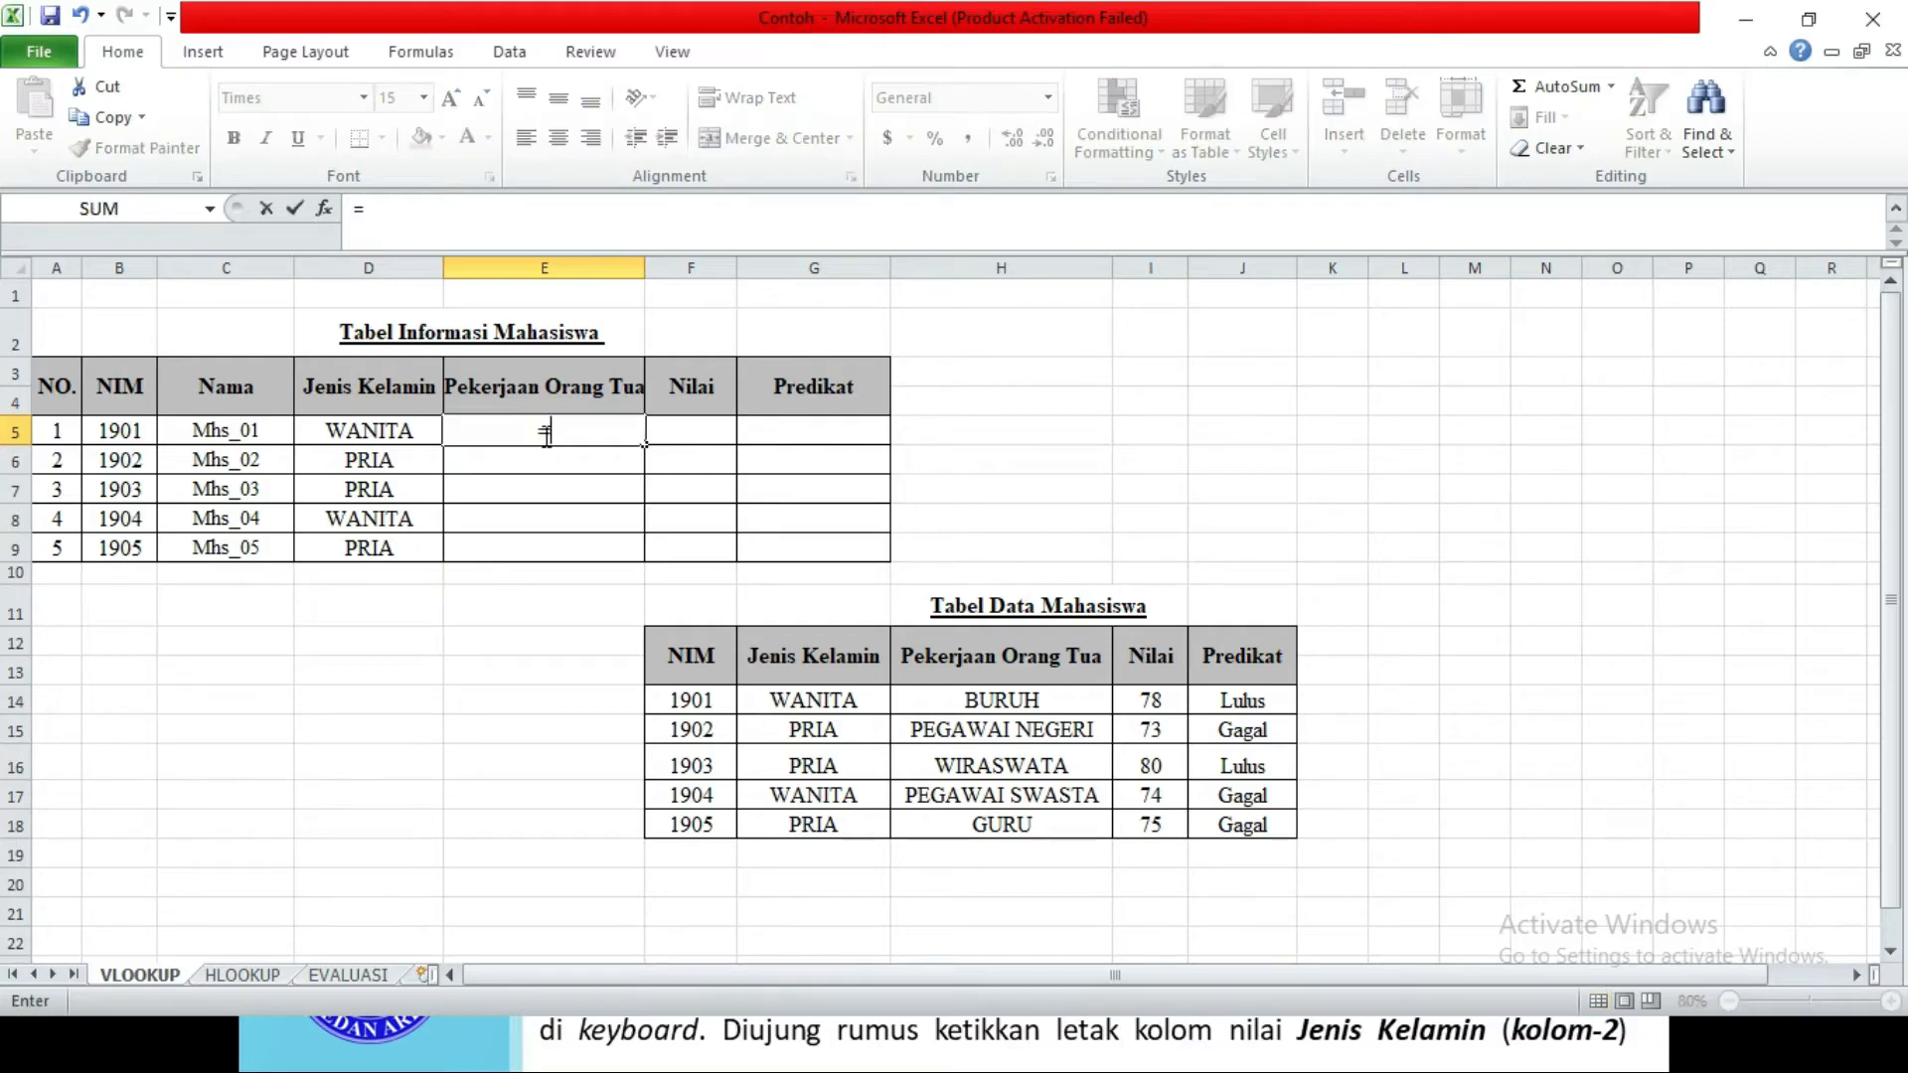
type("vl")
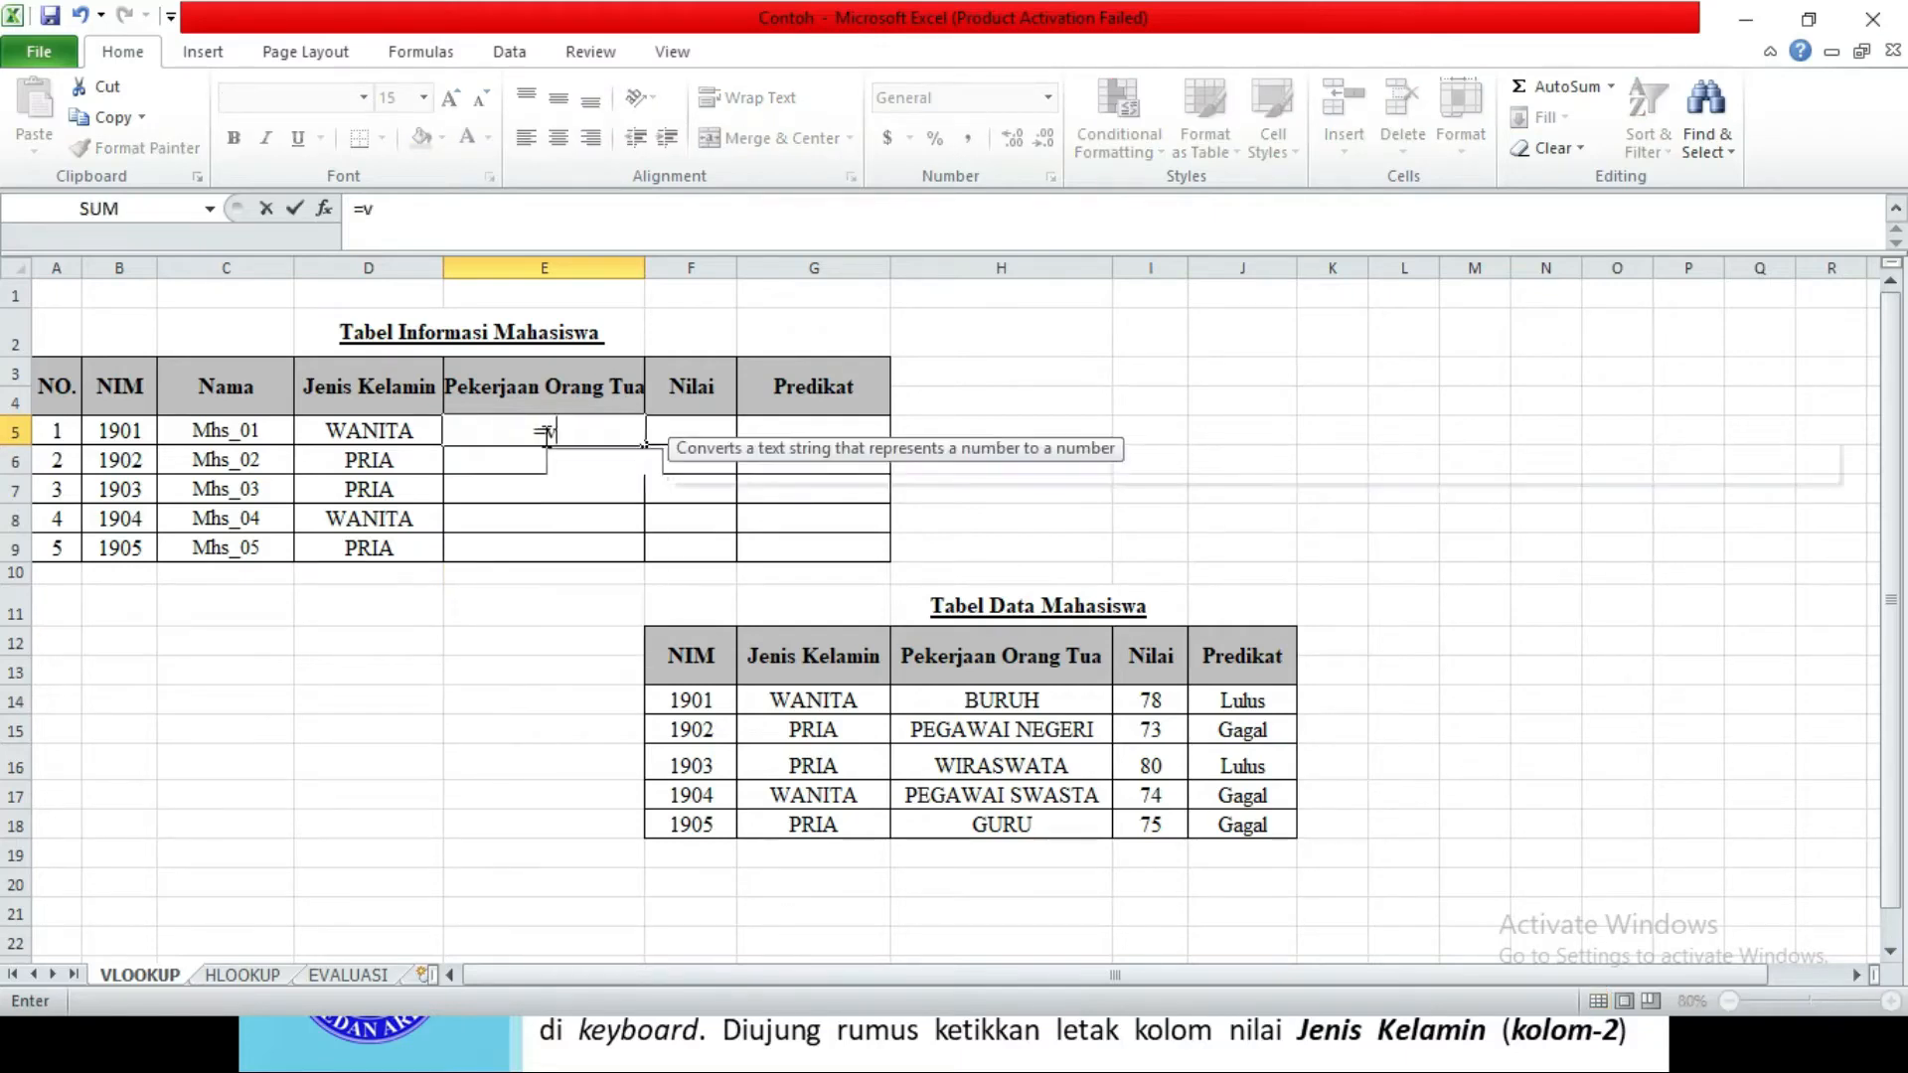
key("Tab")
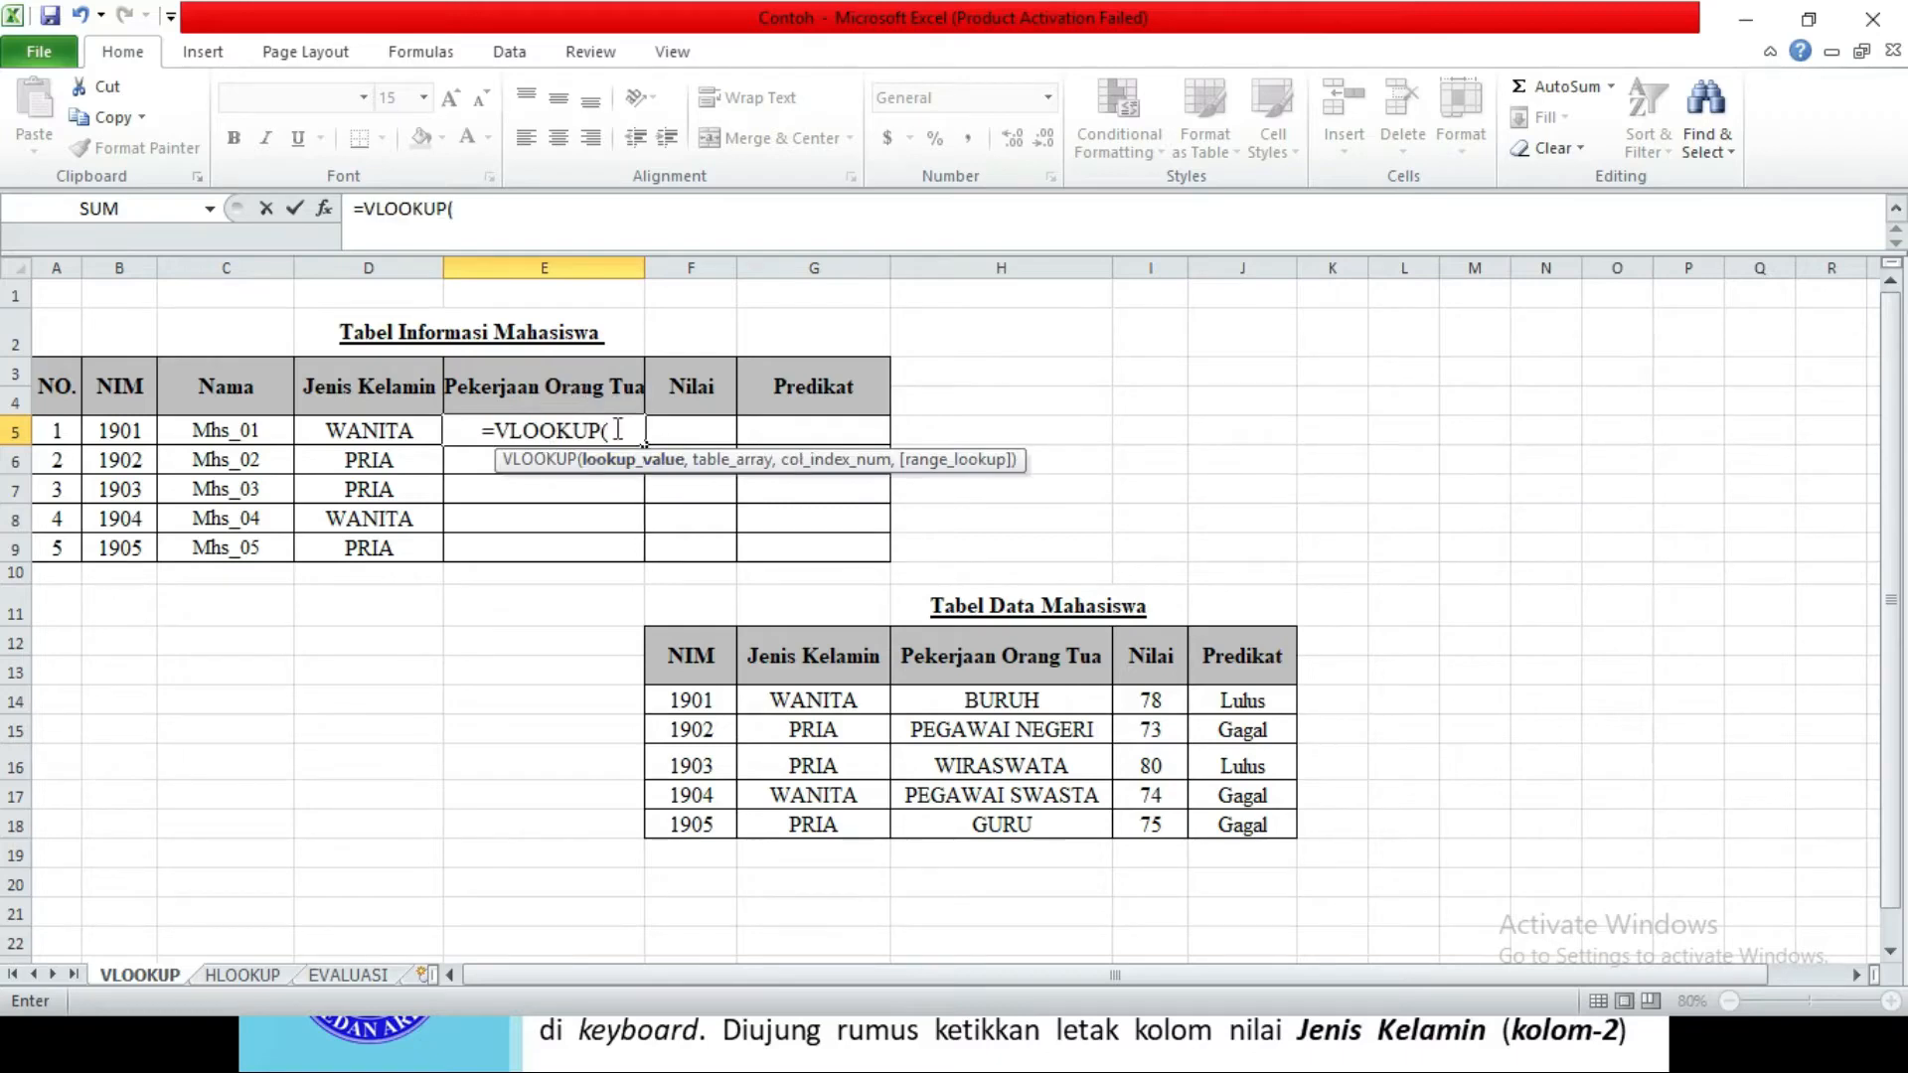
left_click(126, 432)
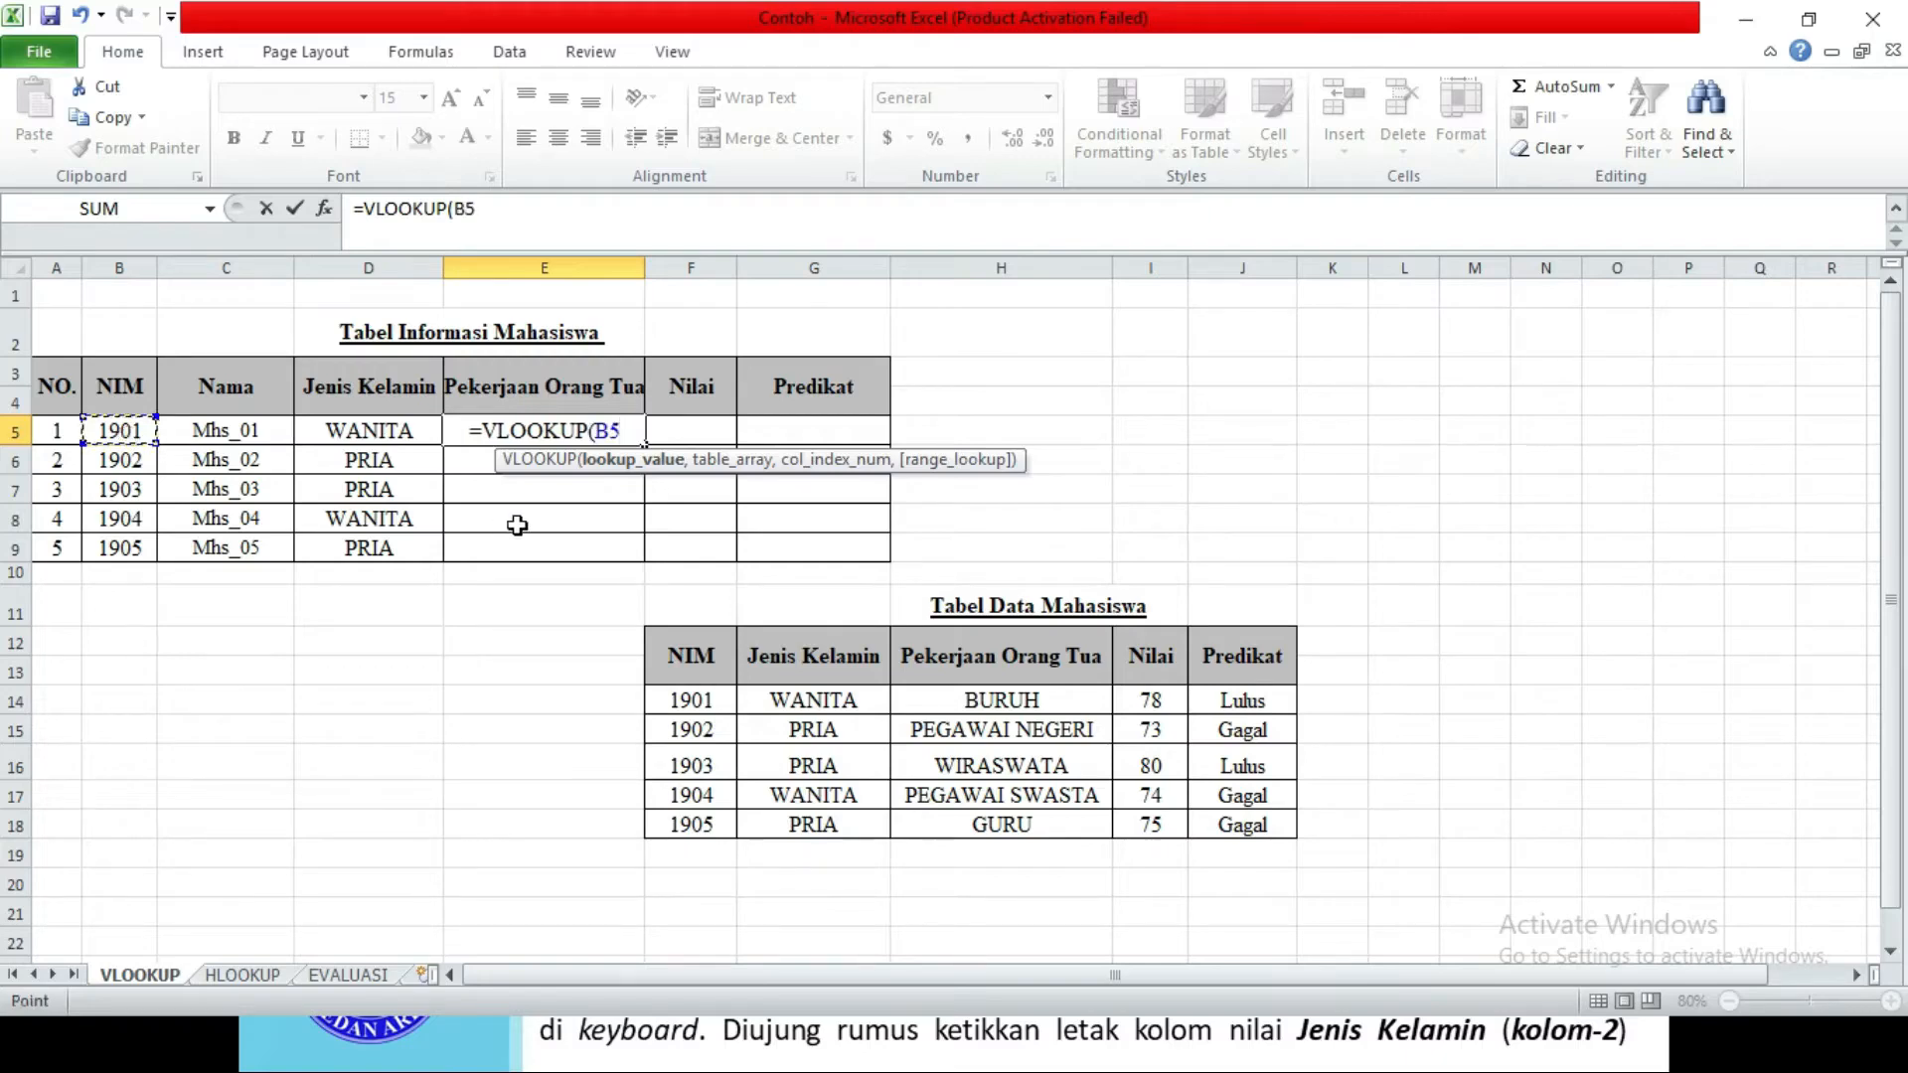
type(",")
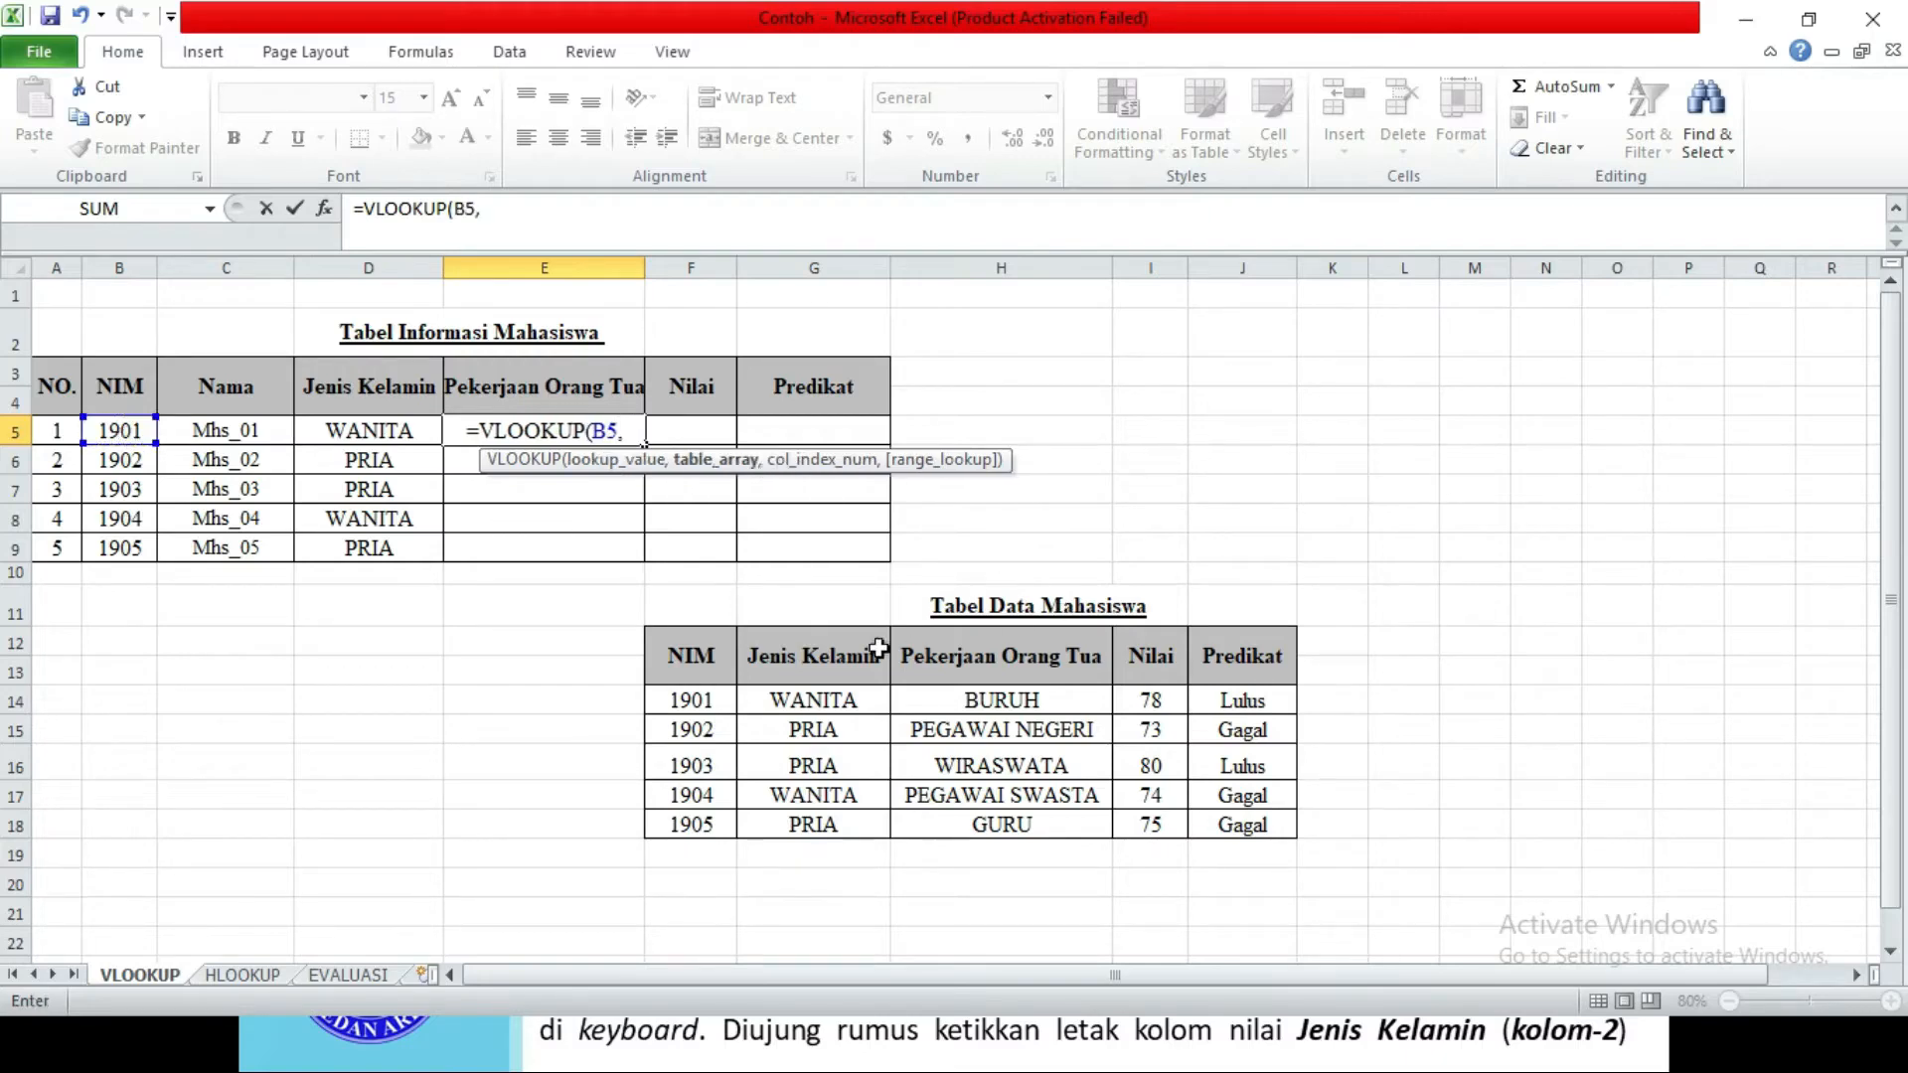
left_click_drag(693, 702, 1249, 827)
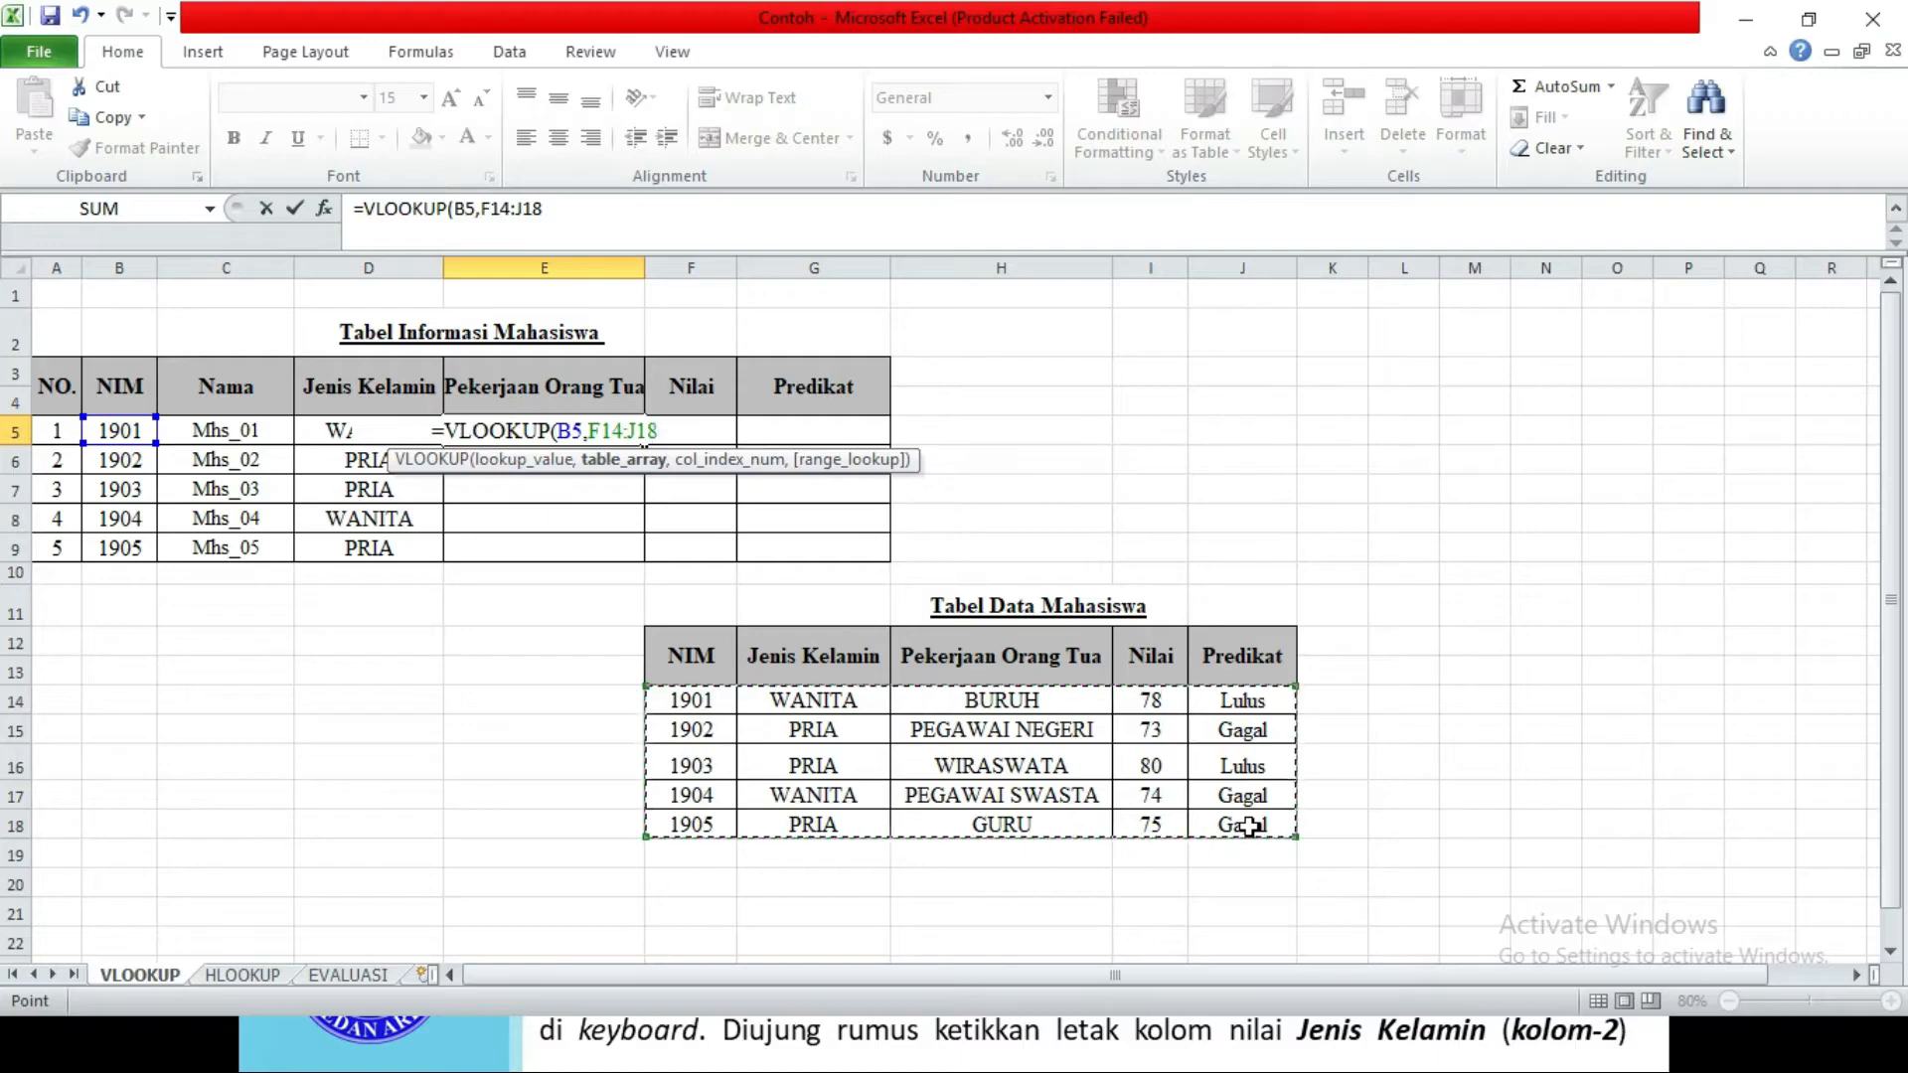
key("F4")
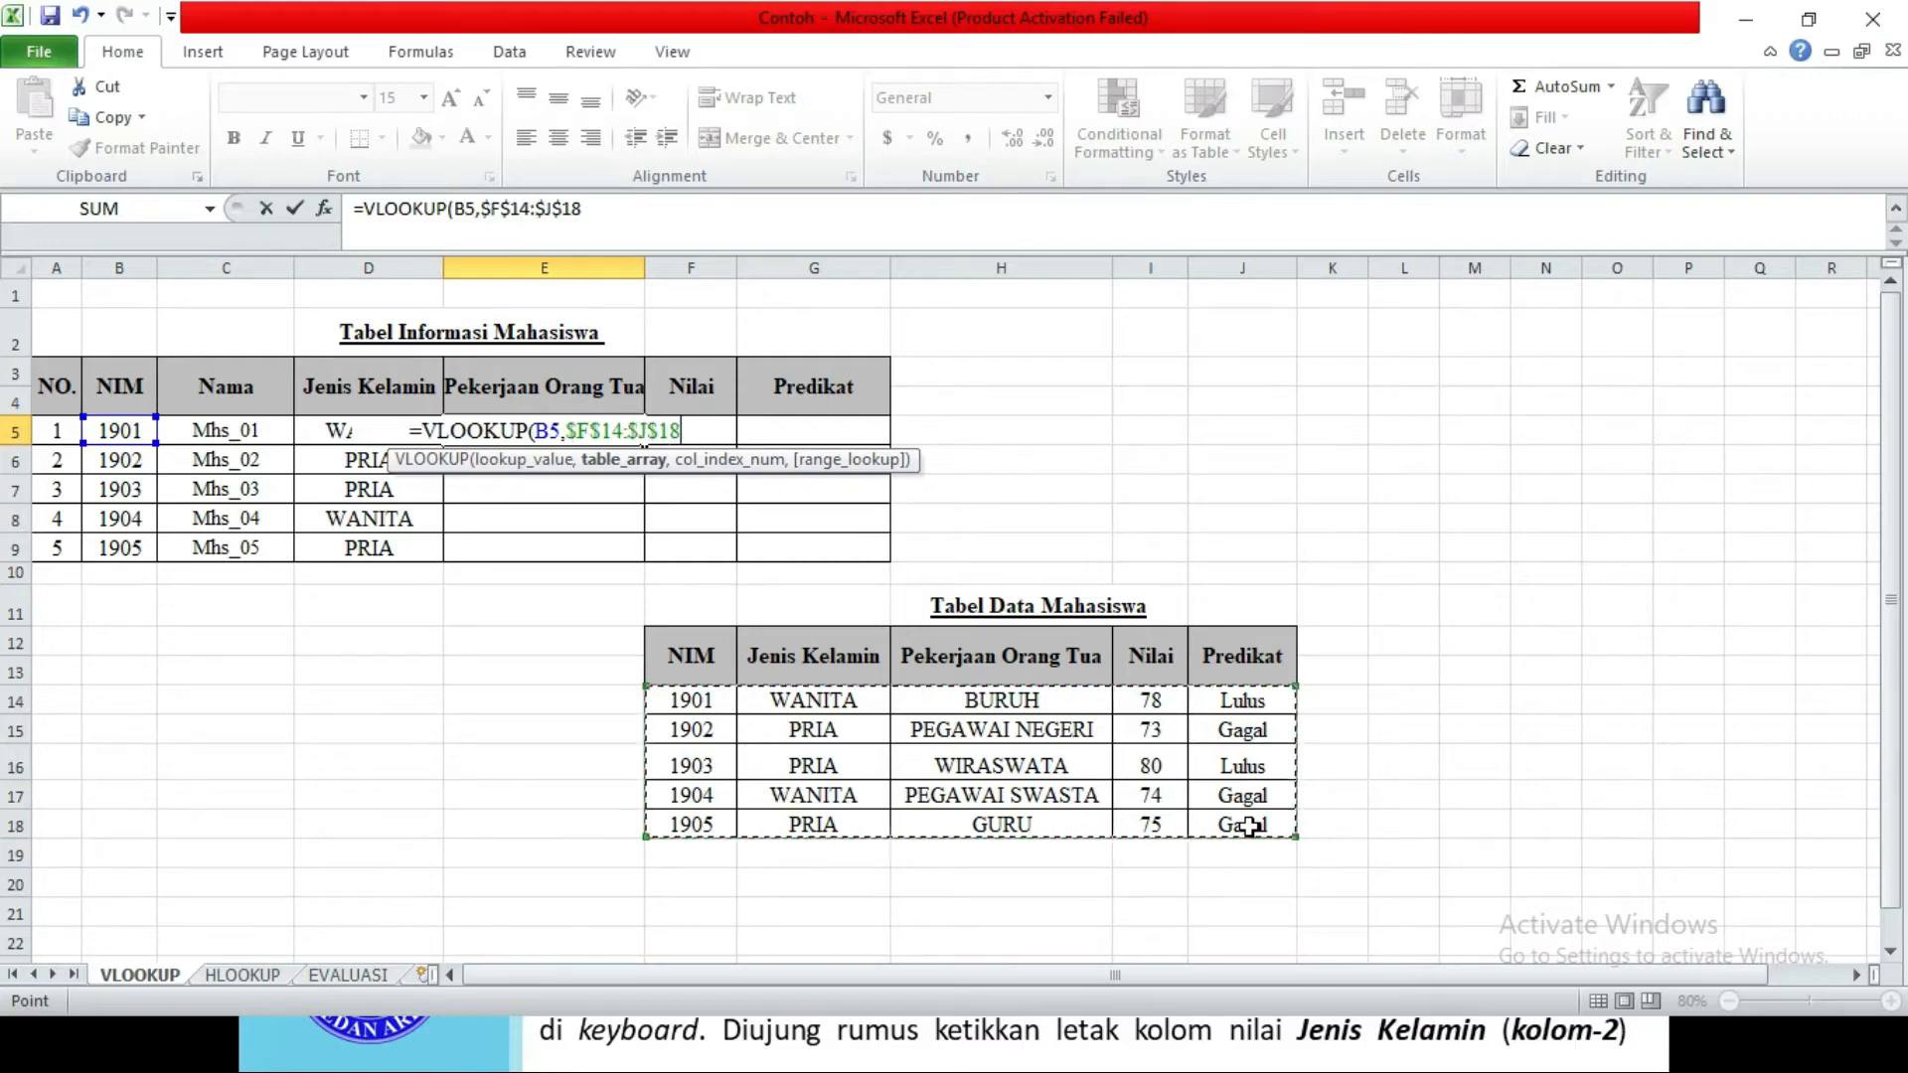
type(",")
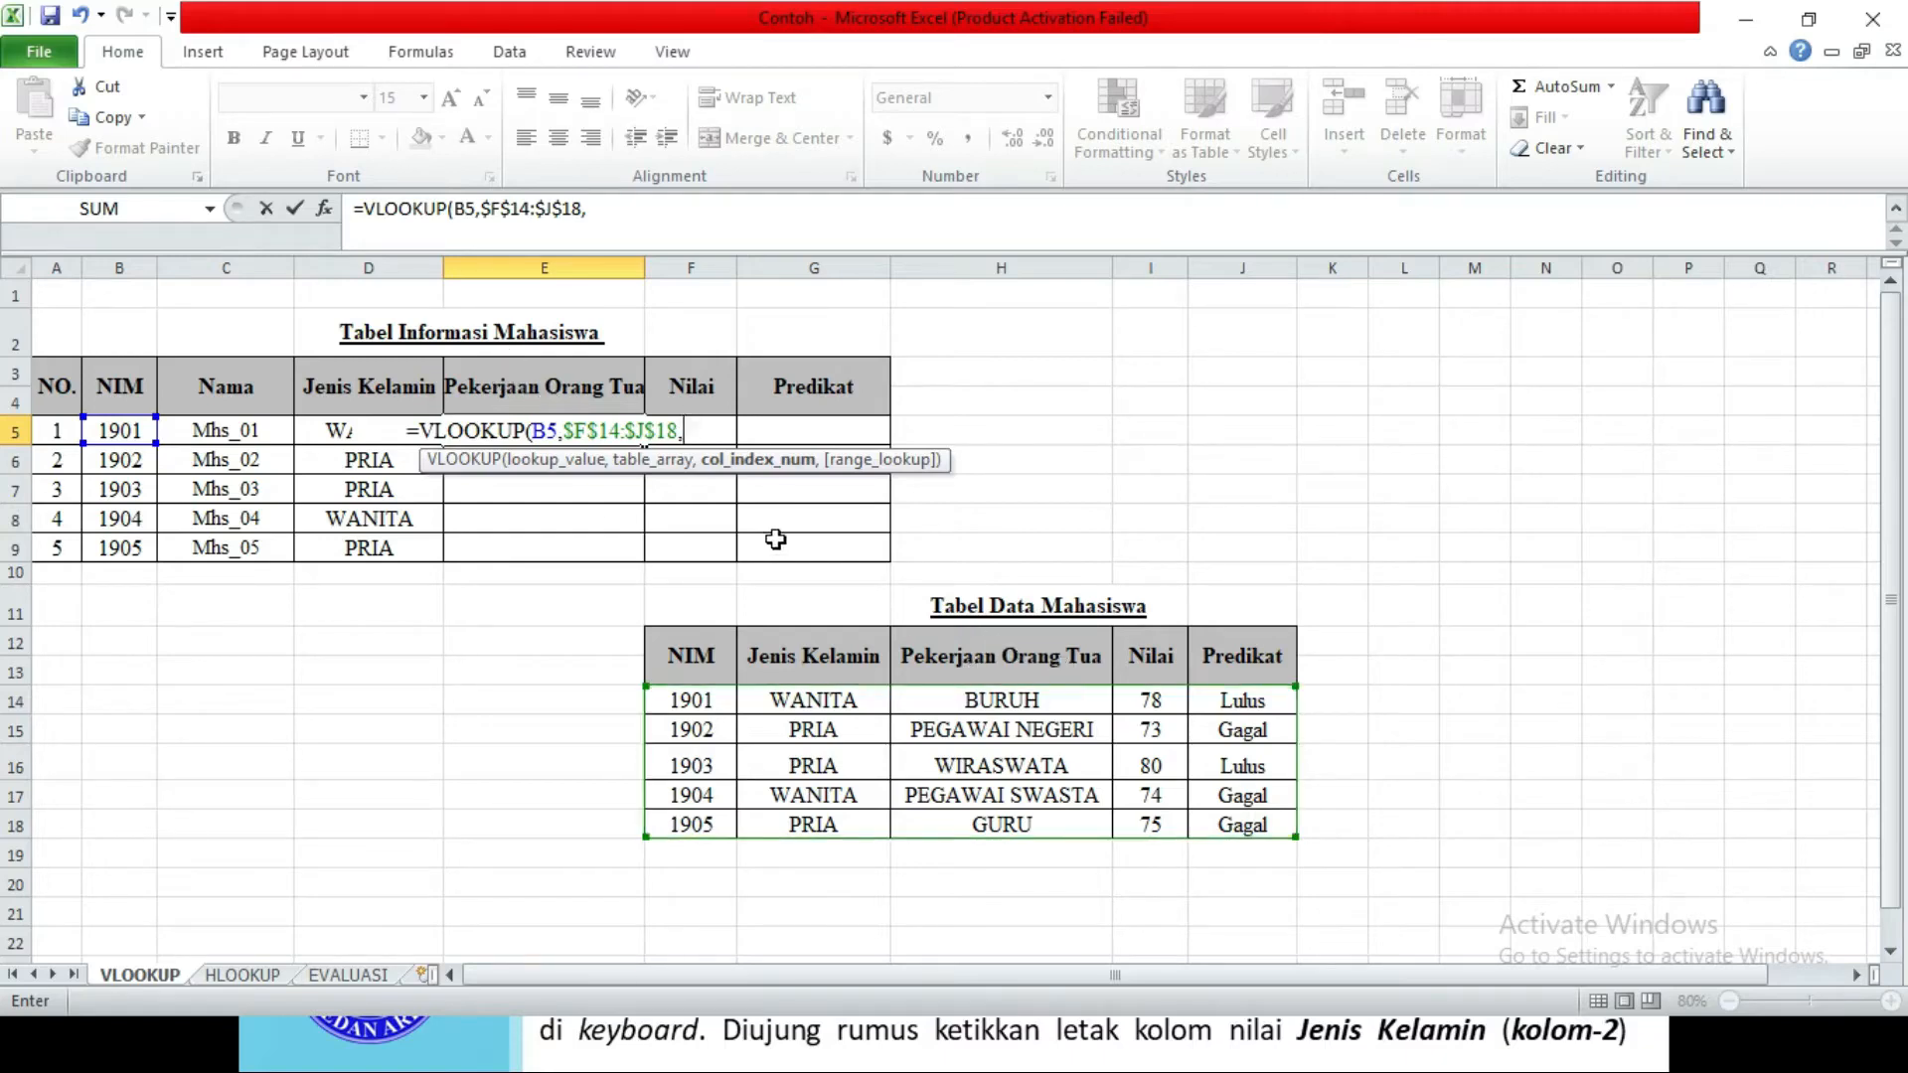
type("3)")
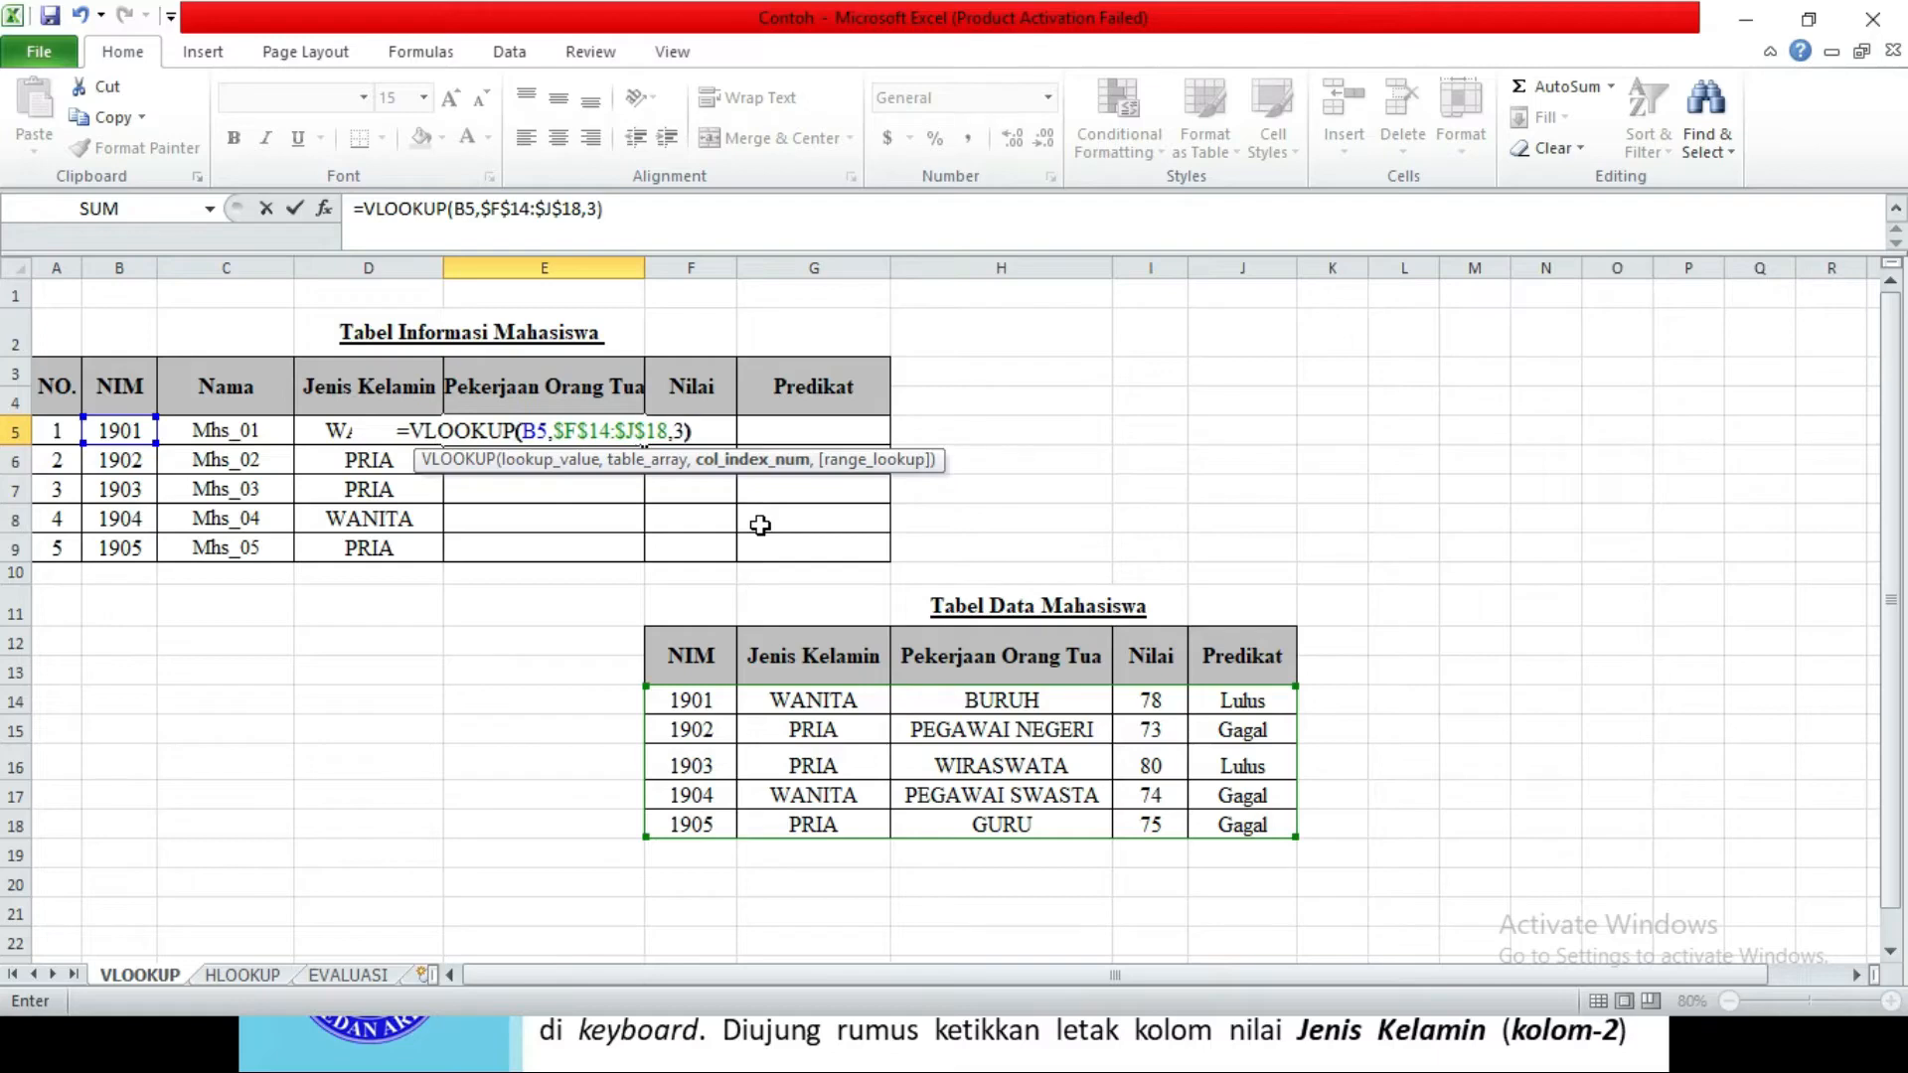
key("Return")
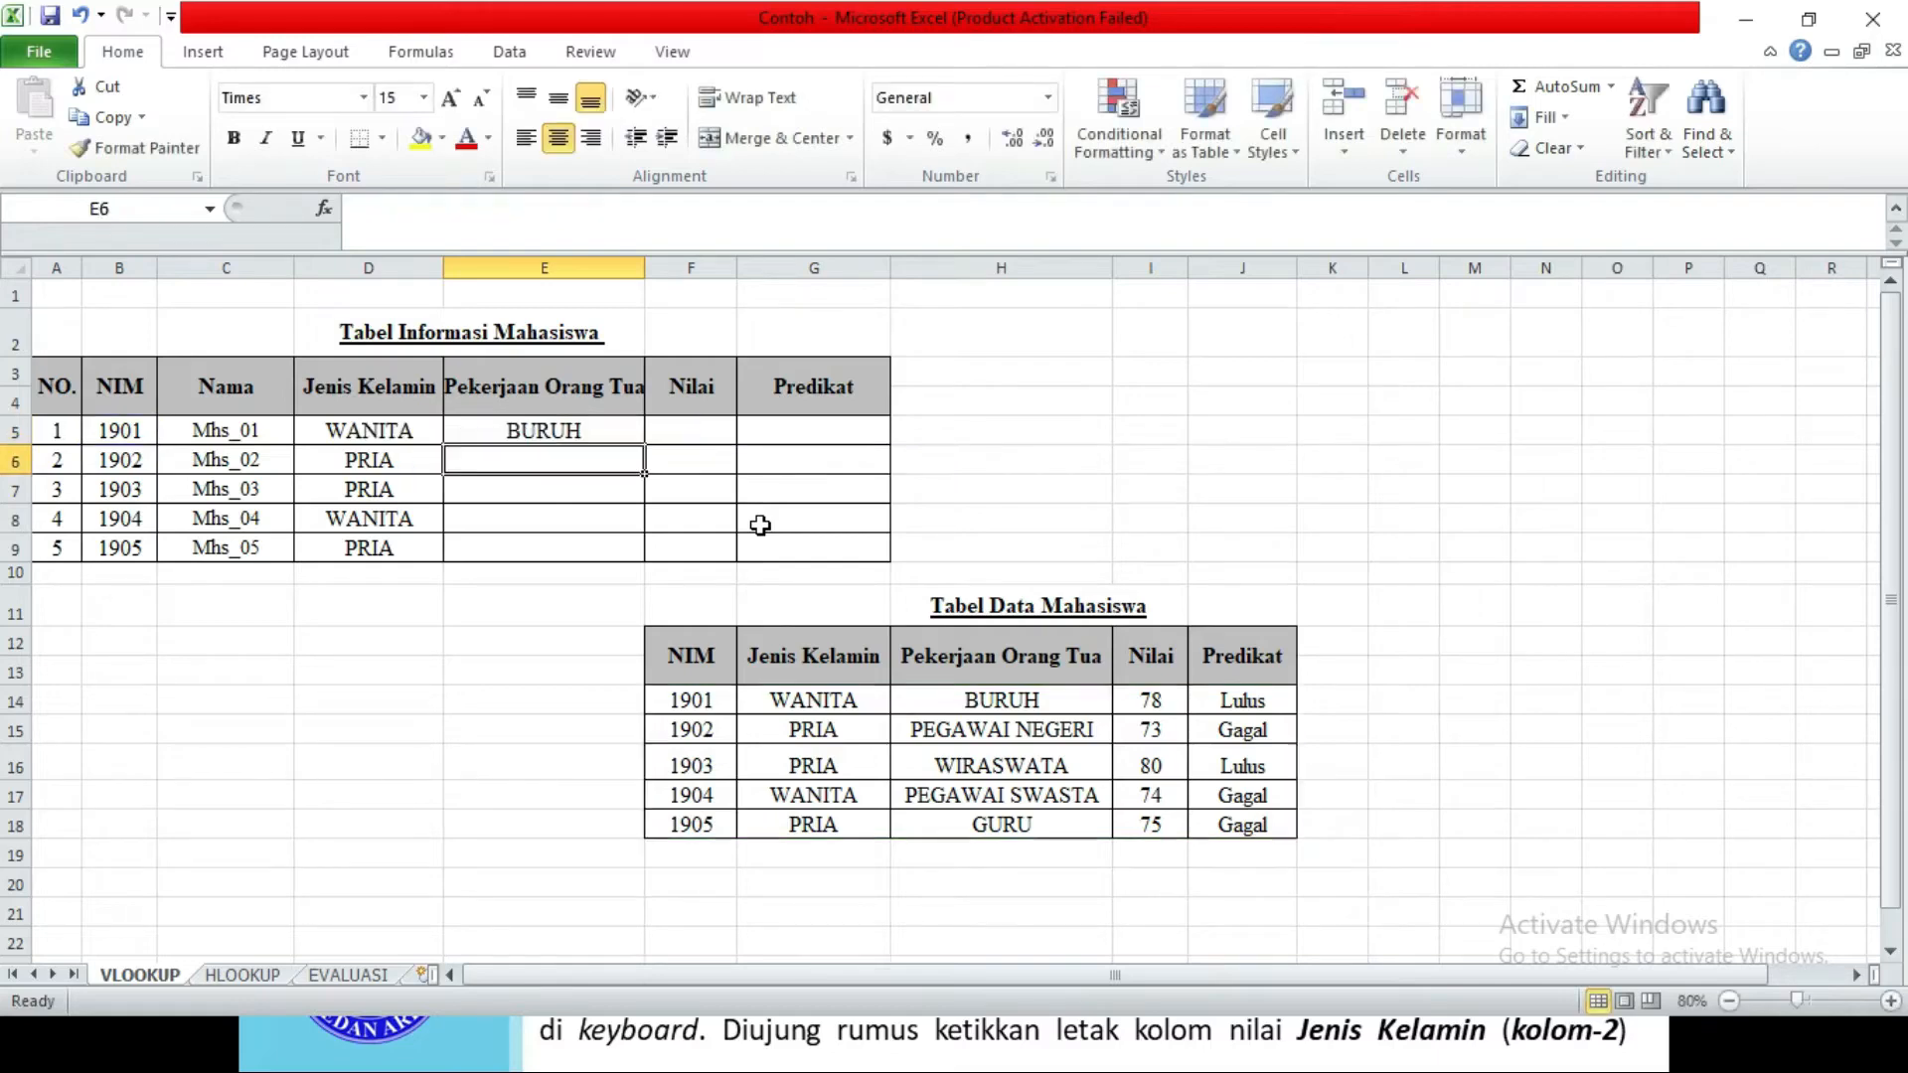
left_click(580, 430)
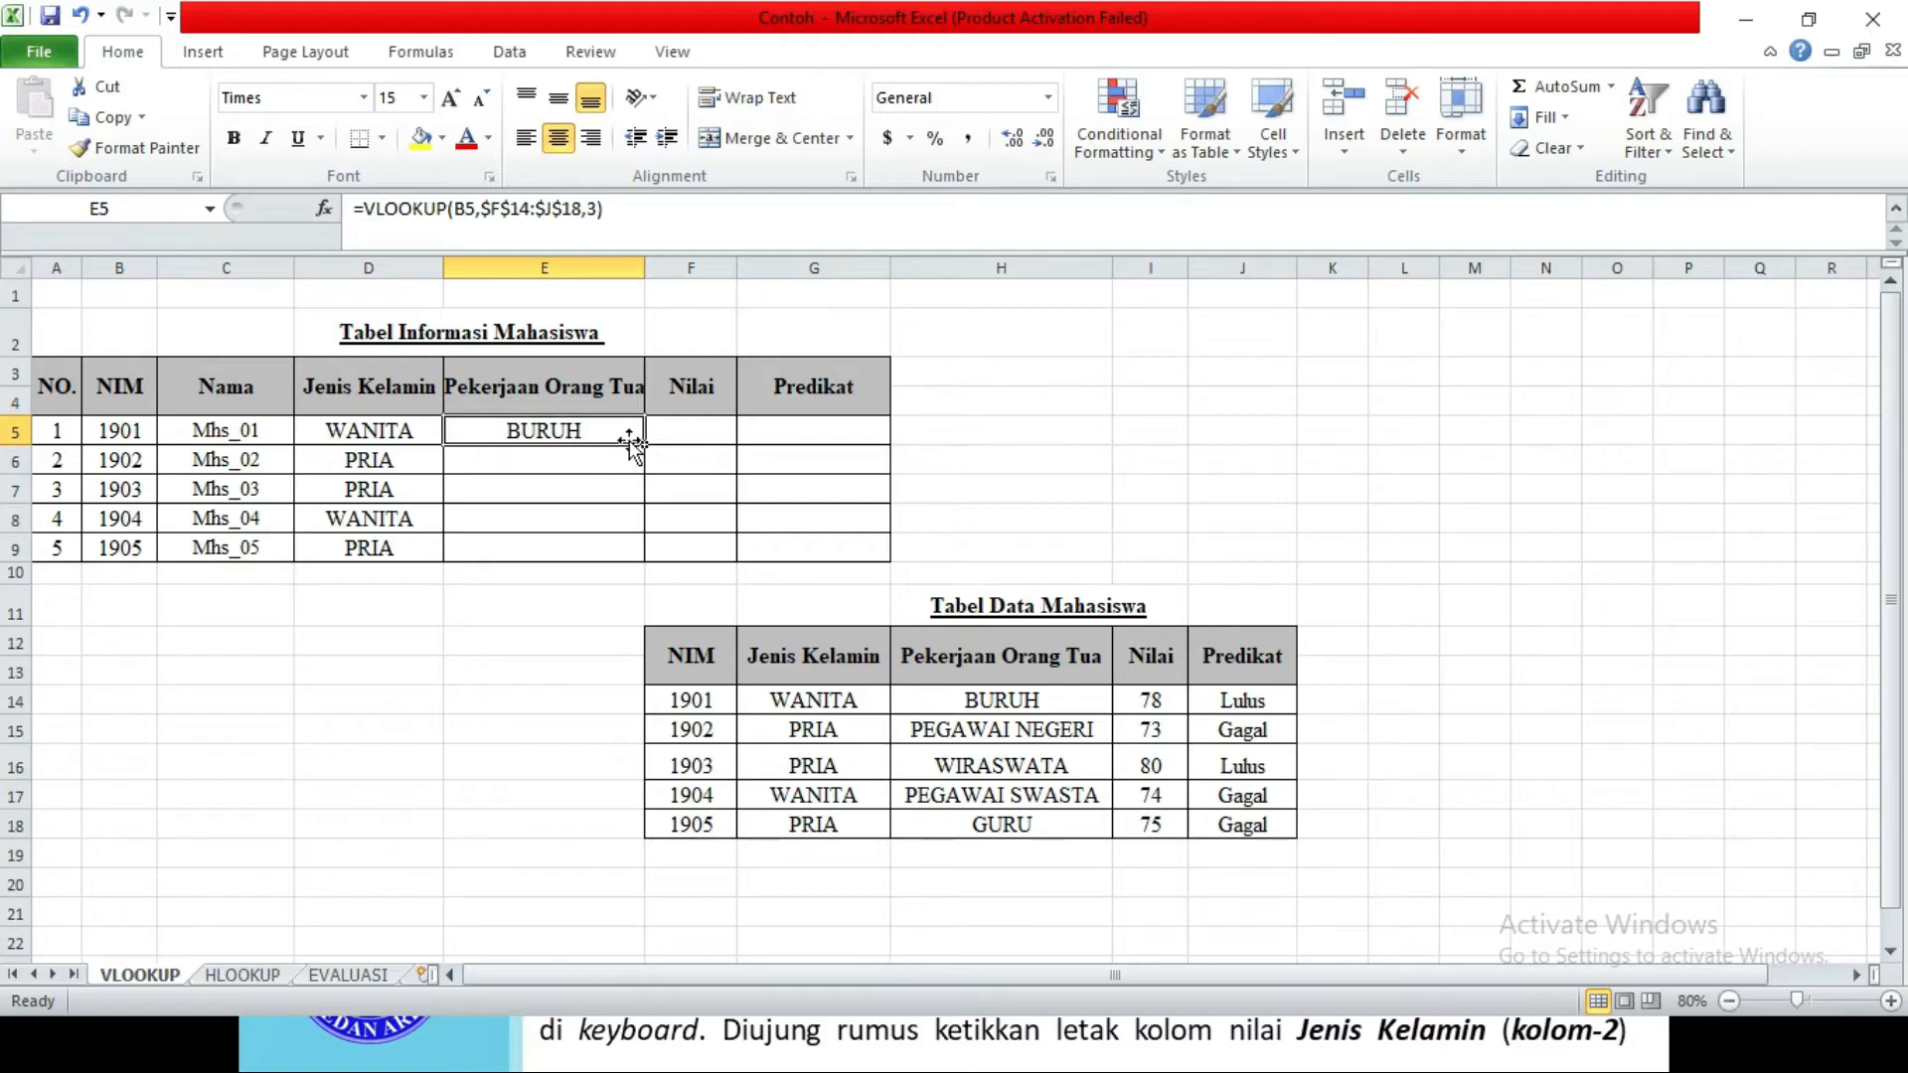
left_click_drag(645, 447, 635, 568)
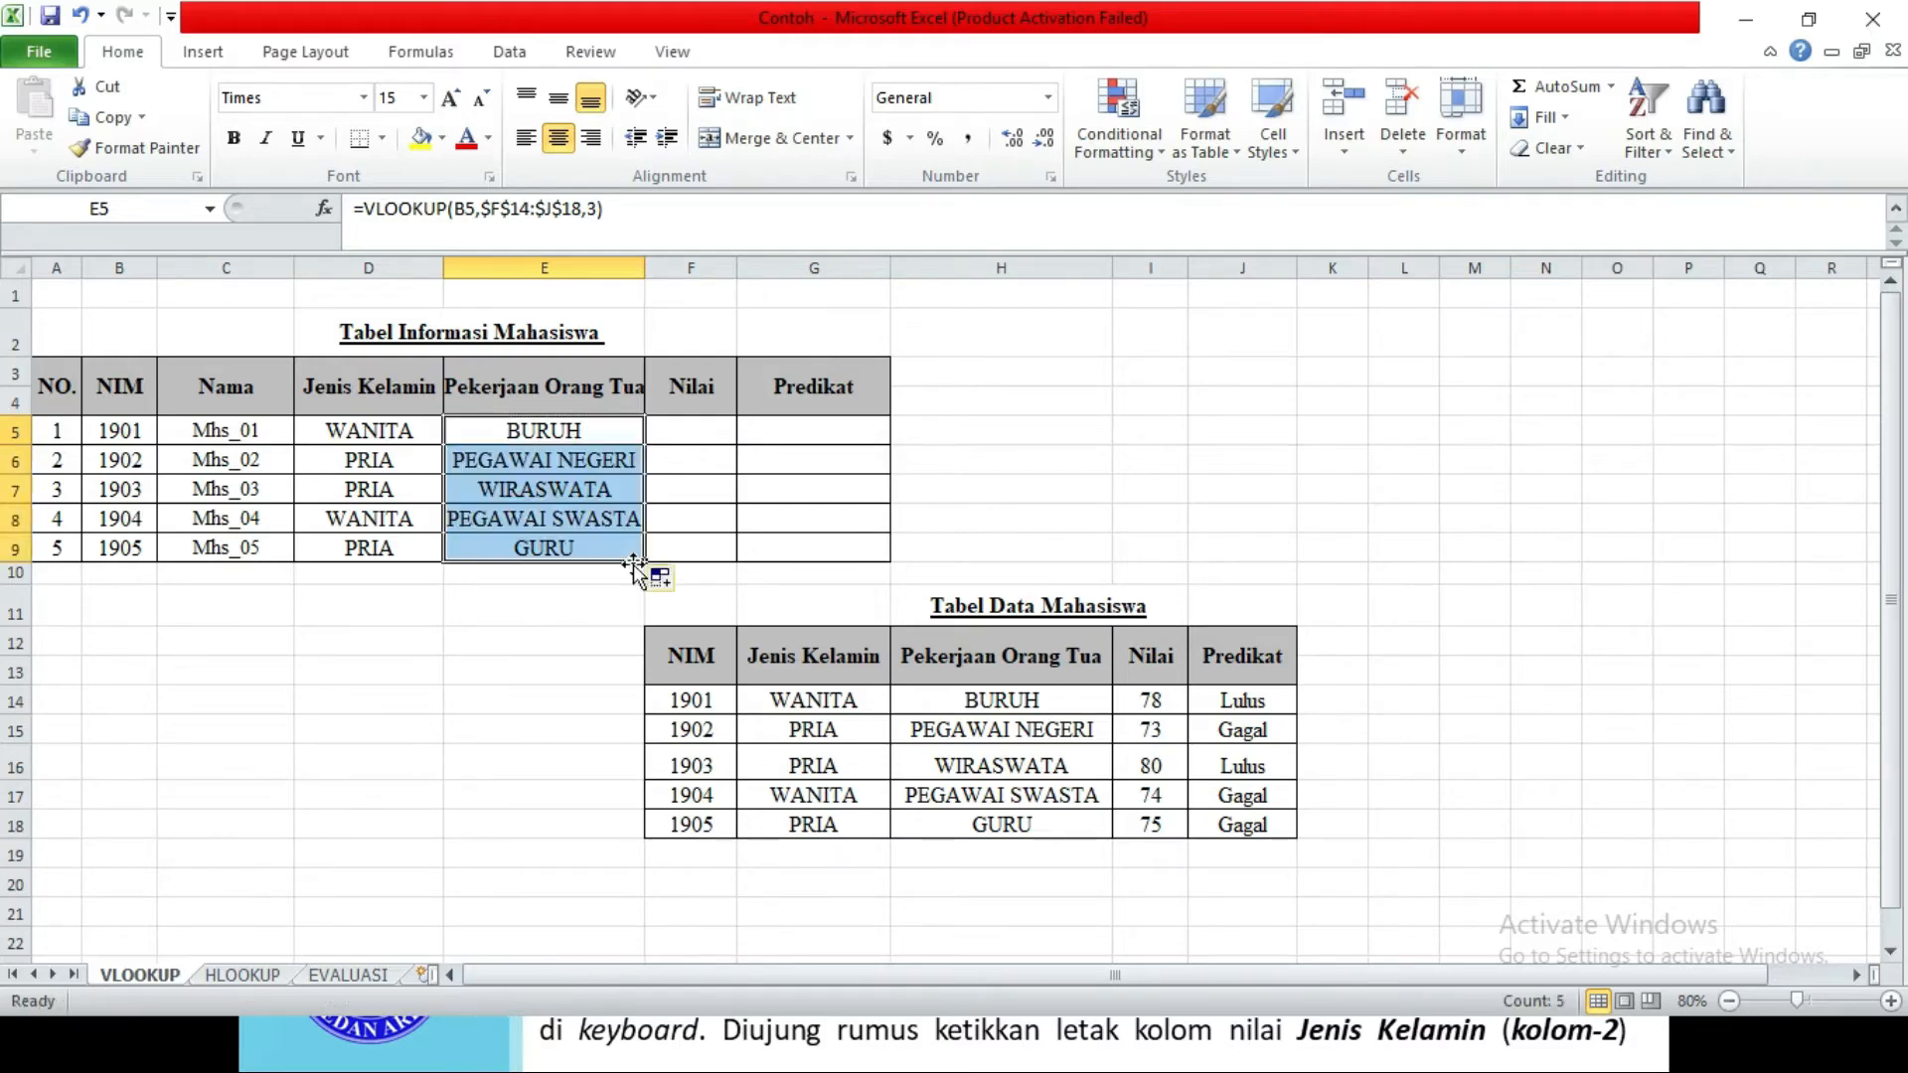
Look up the first student's Nilai in F5 with =VLOOKUP(B5,$F$14:$J$18,4) and fill the formula down to F9
left_click(696, 437)
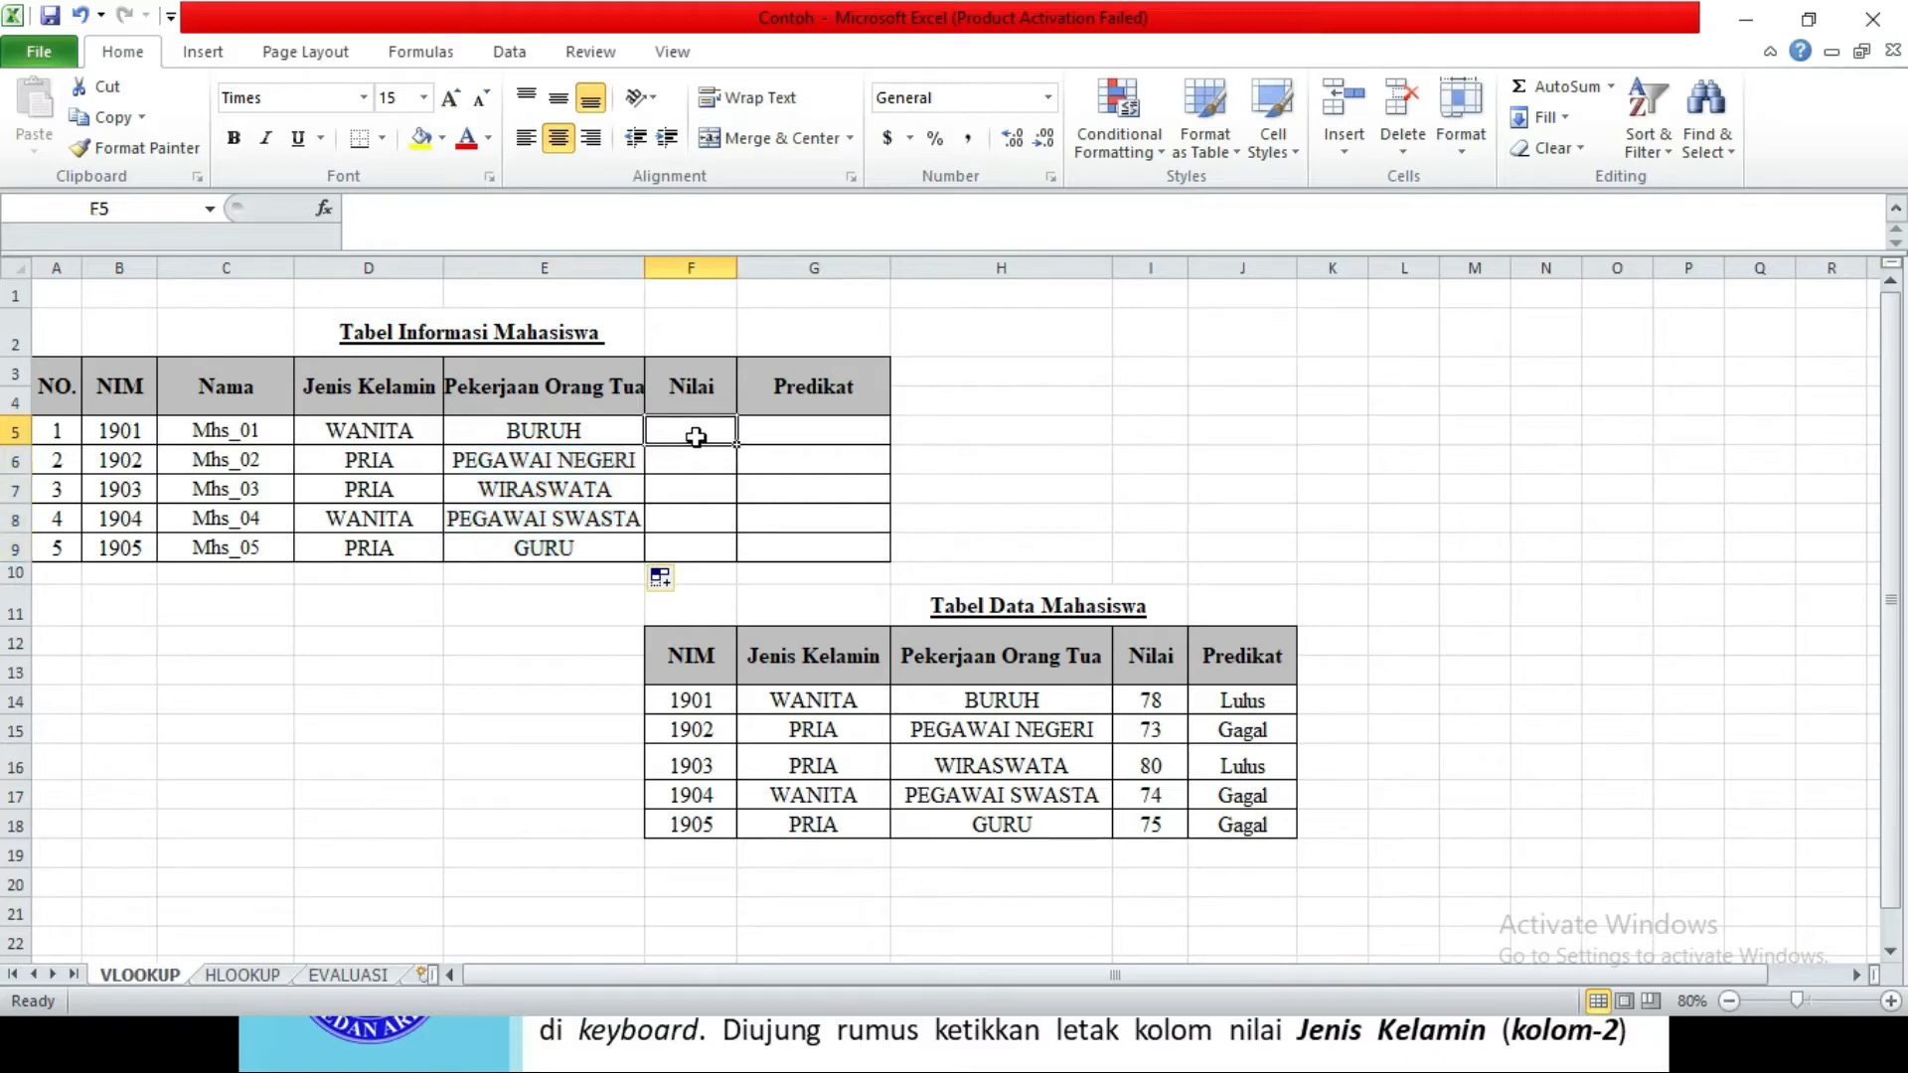
type("=")
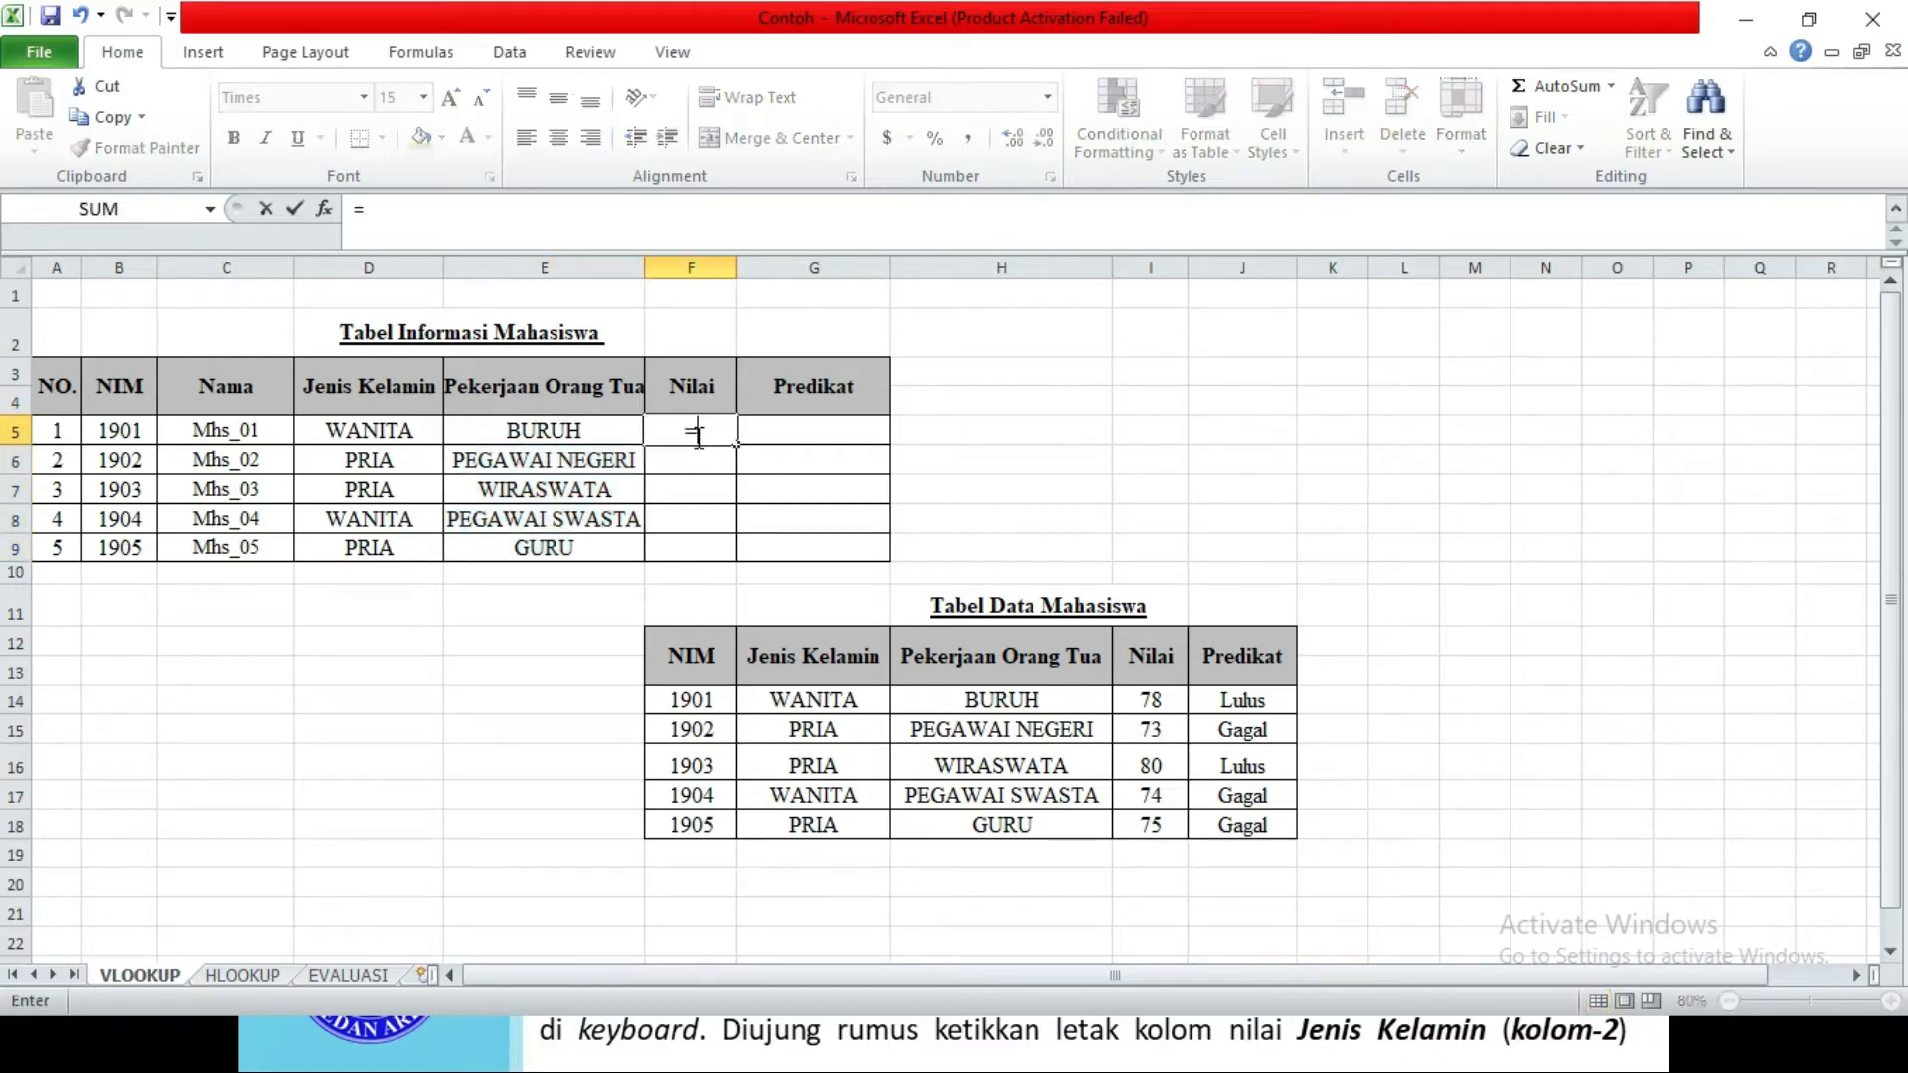
type("vlo")
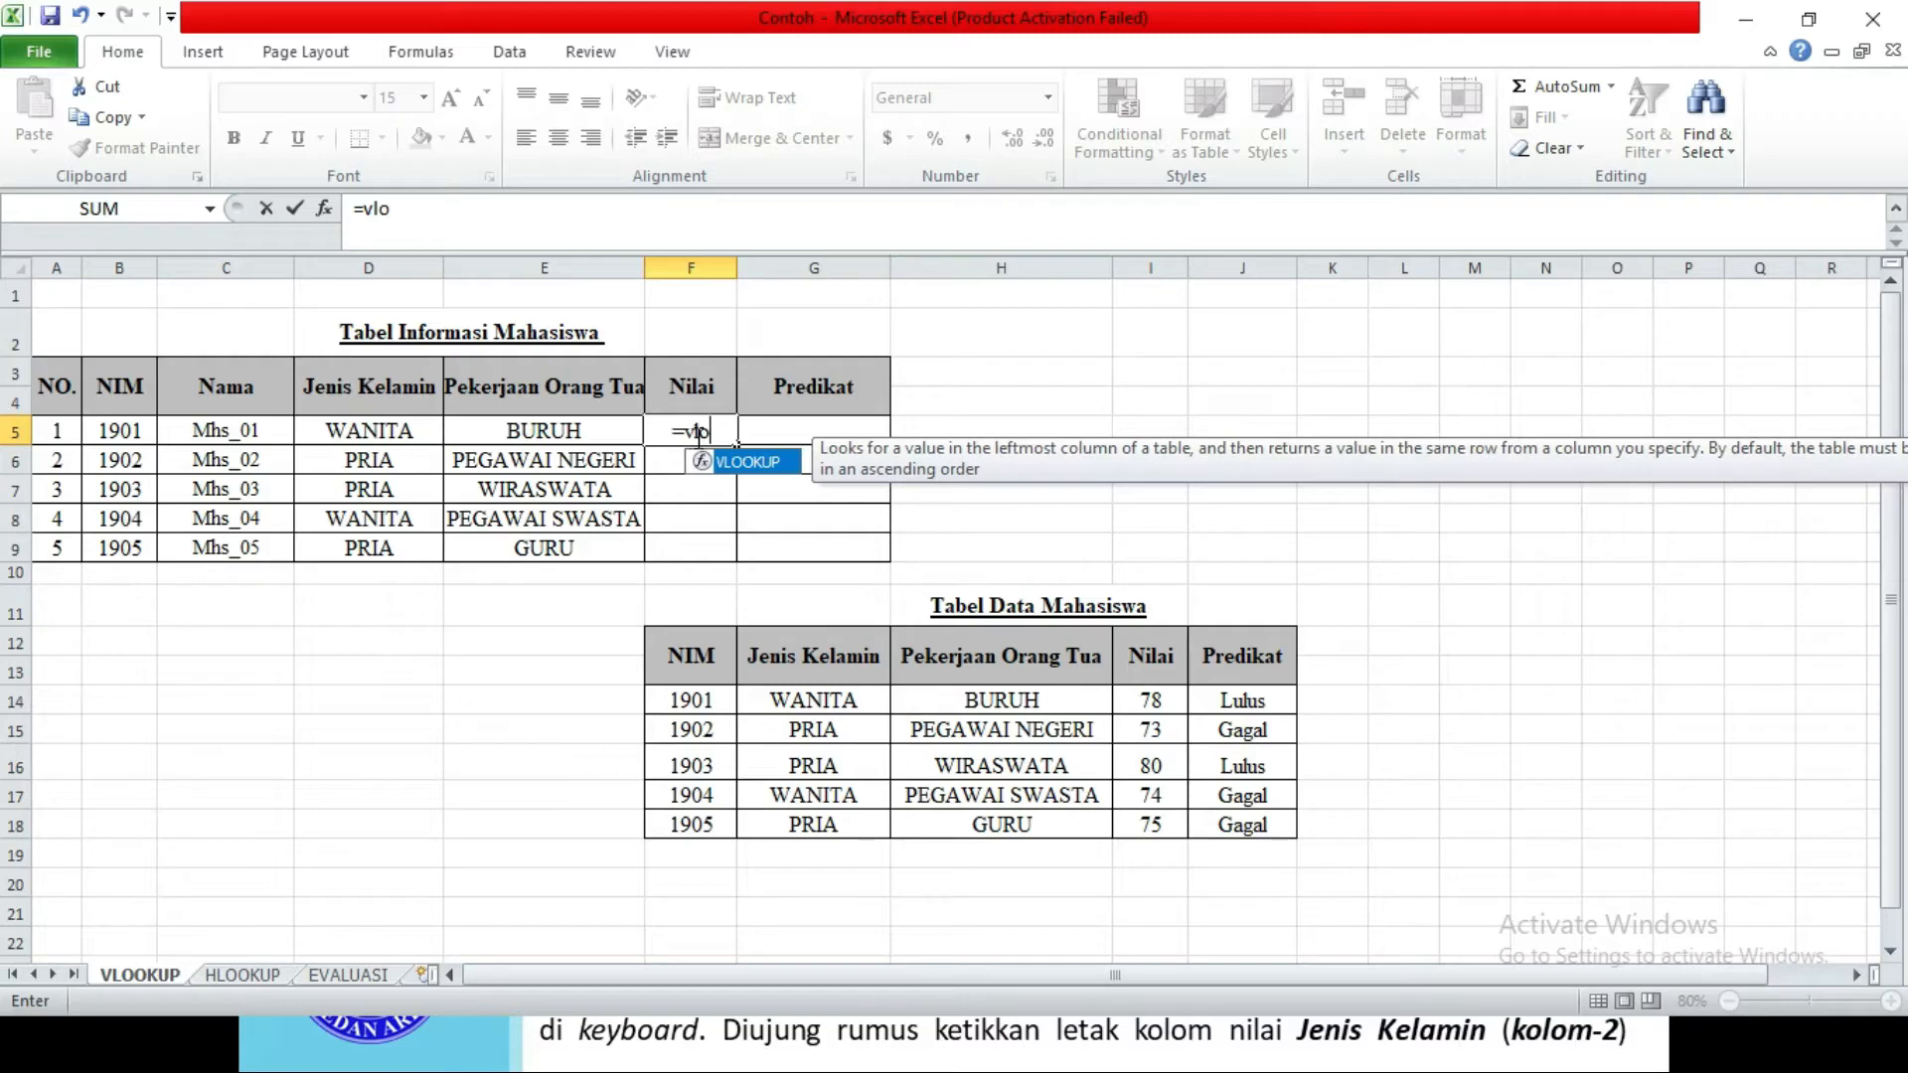
key("Tab")
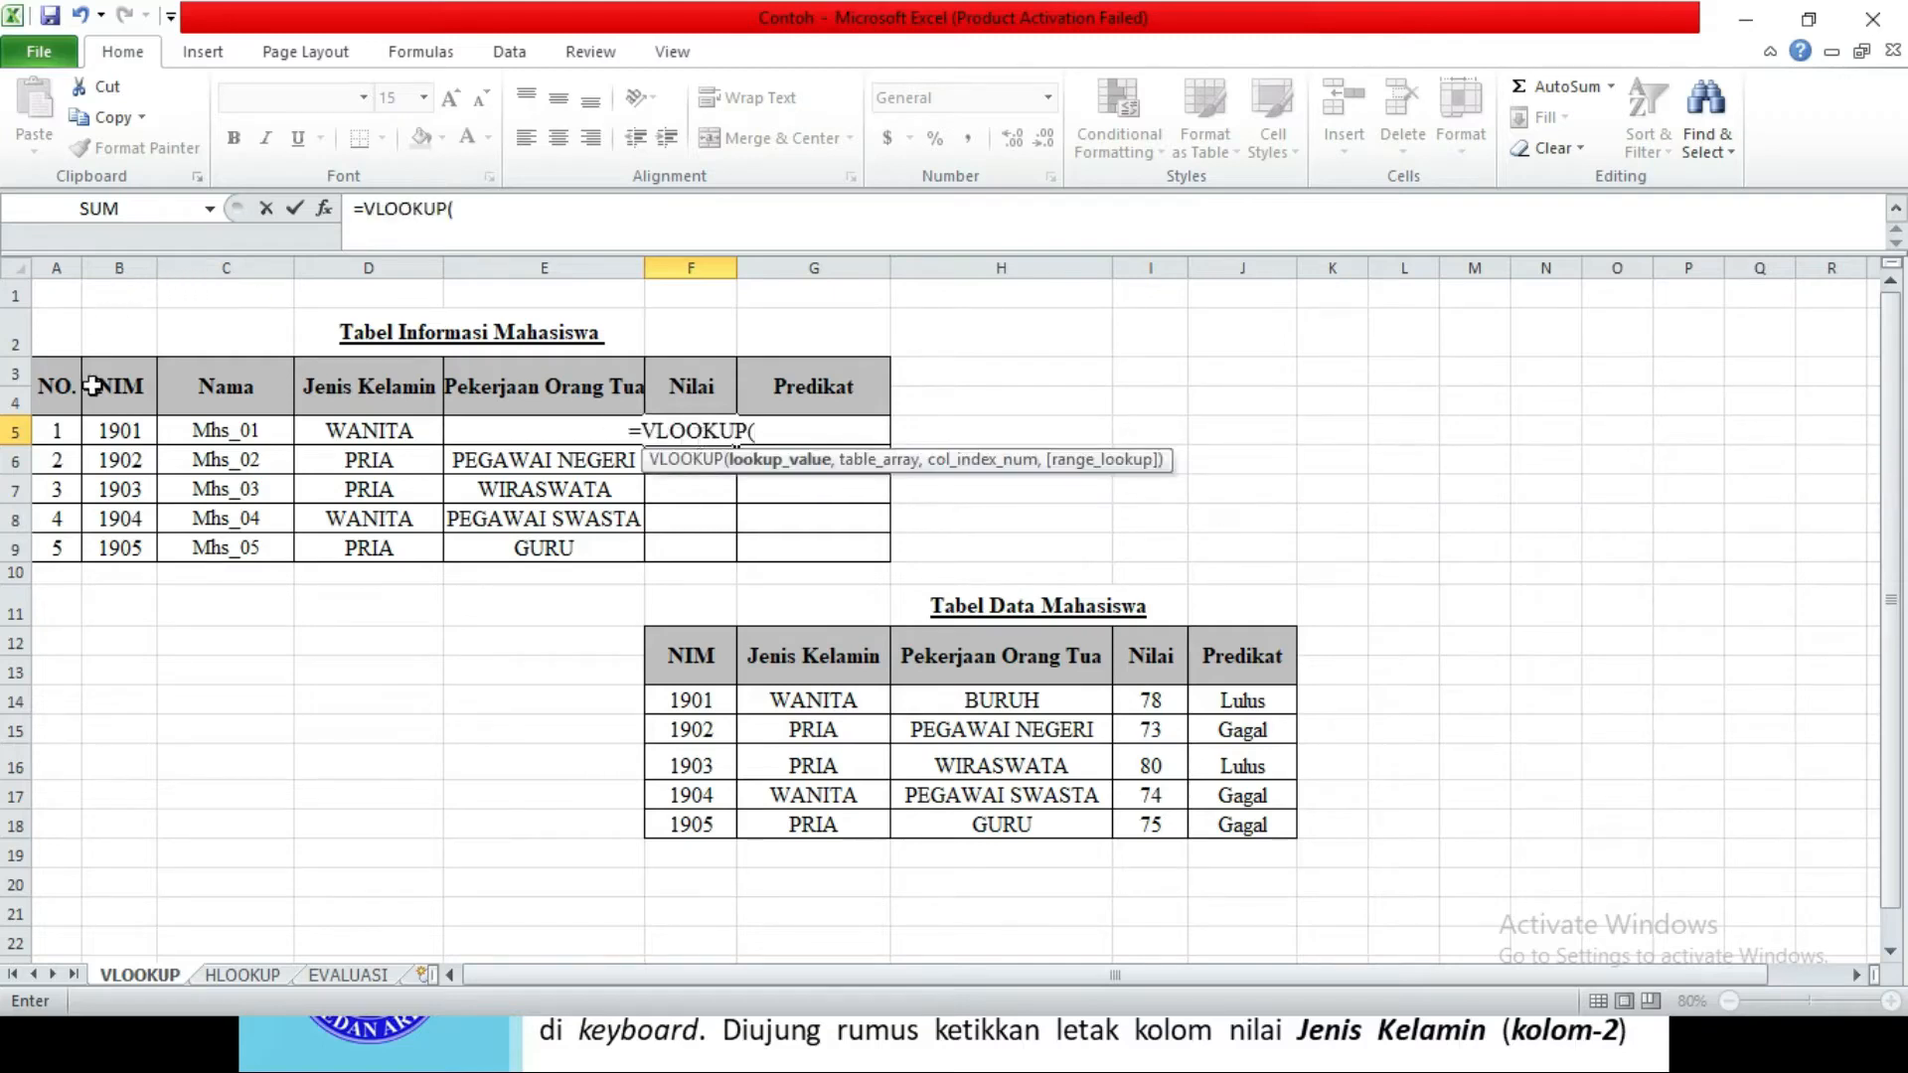
left_click(128, 434)
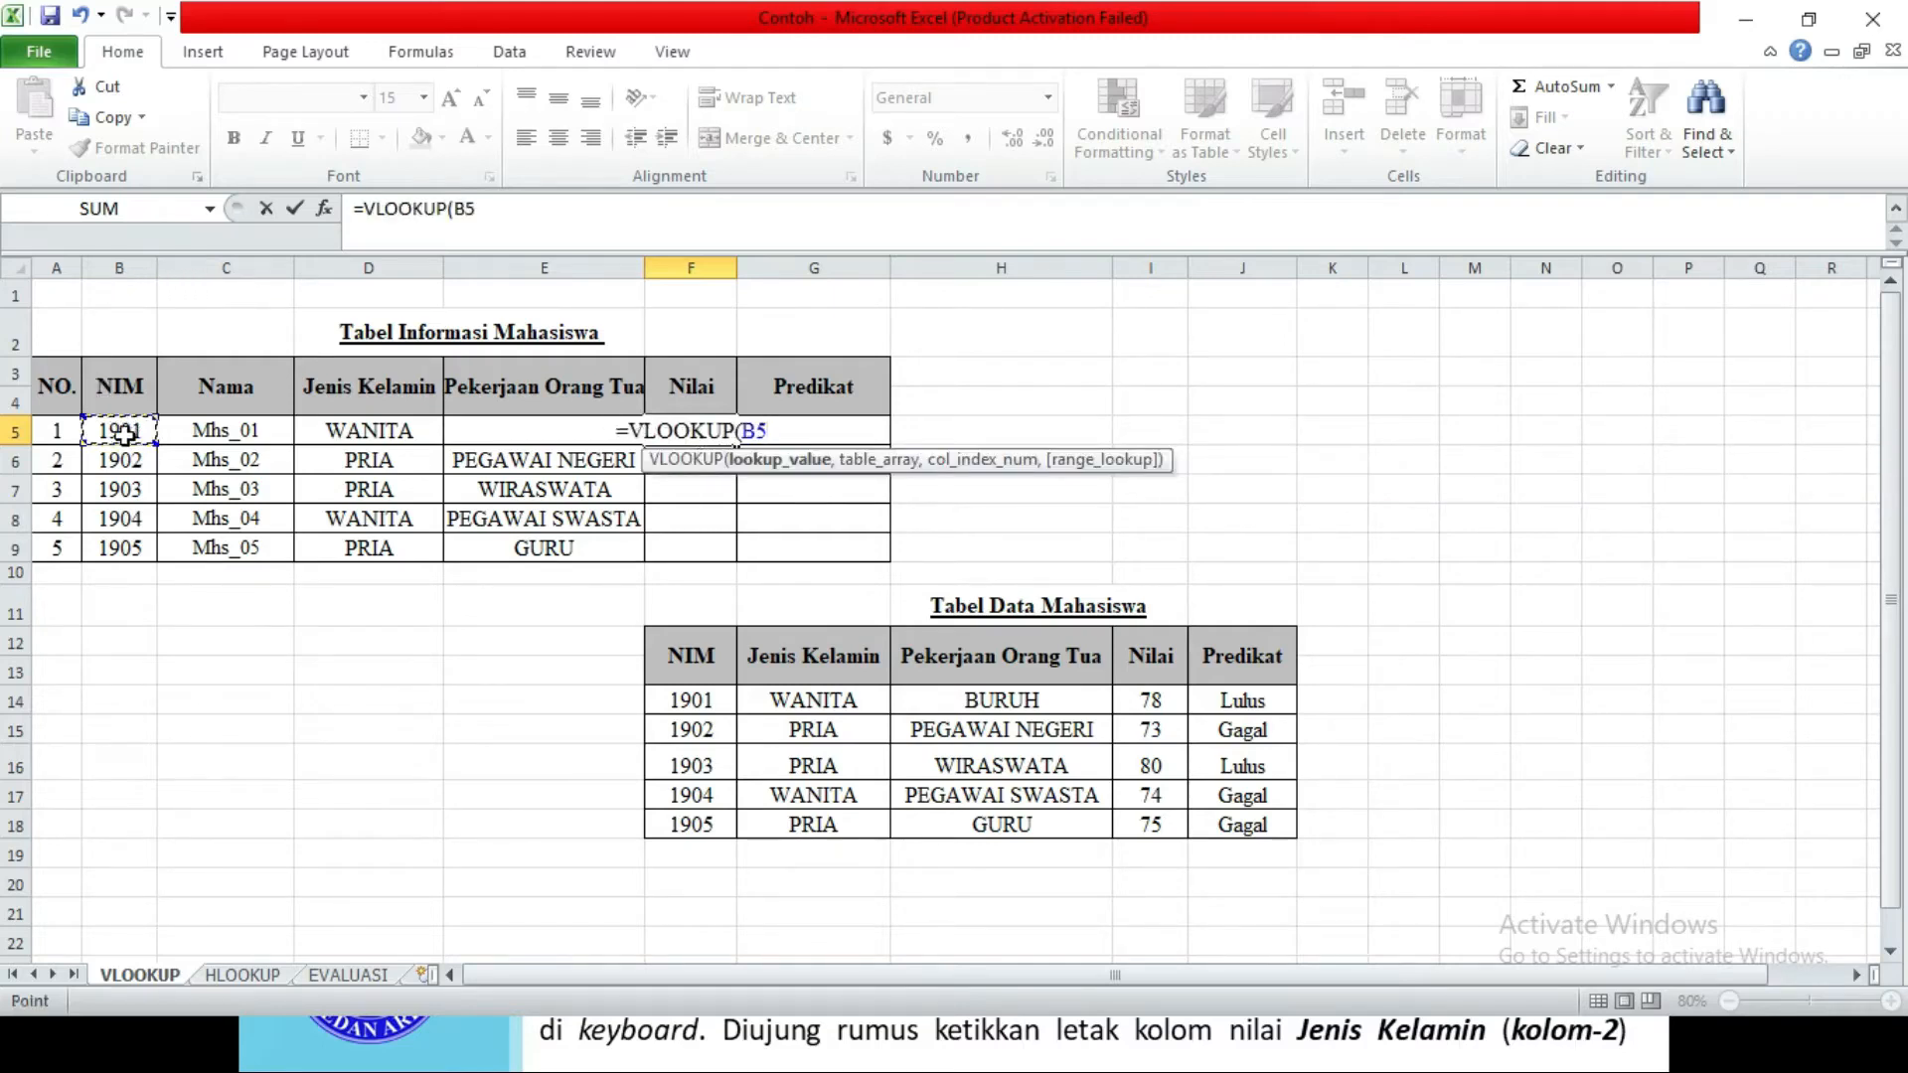
type(",")
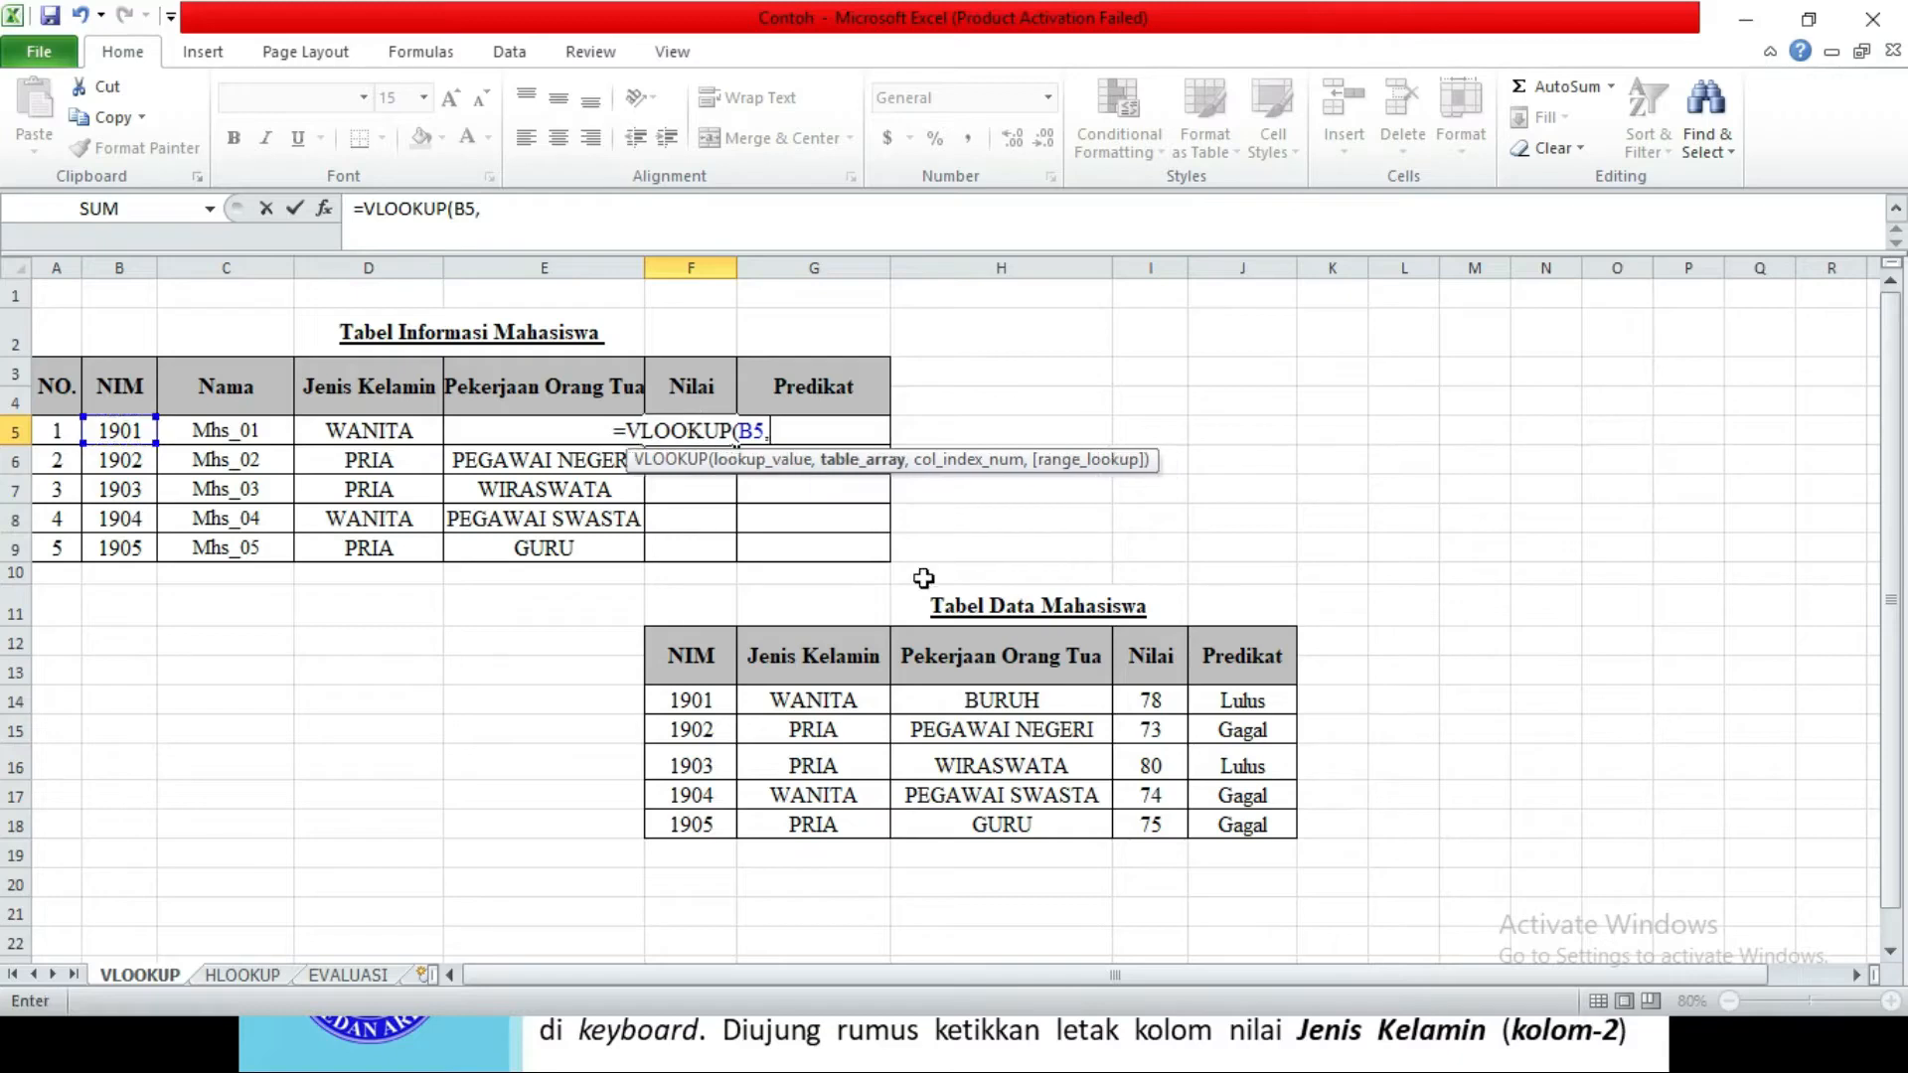
left_click_drag(687, 704, 1220, 825)
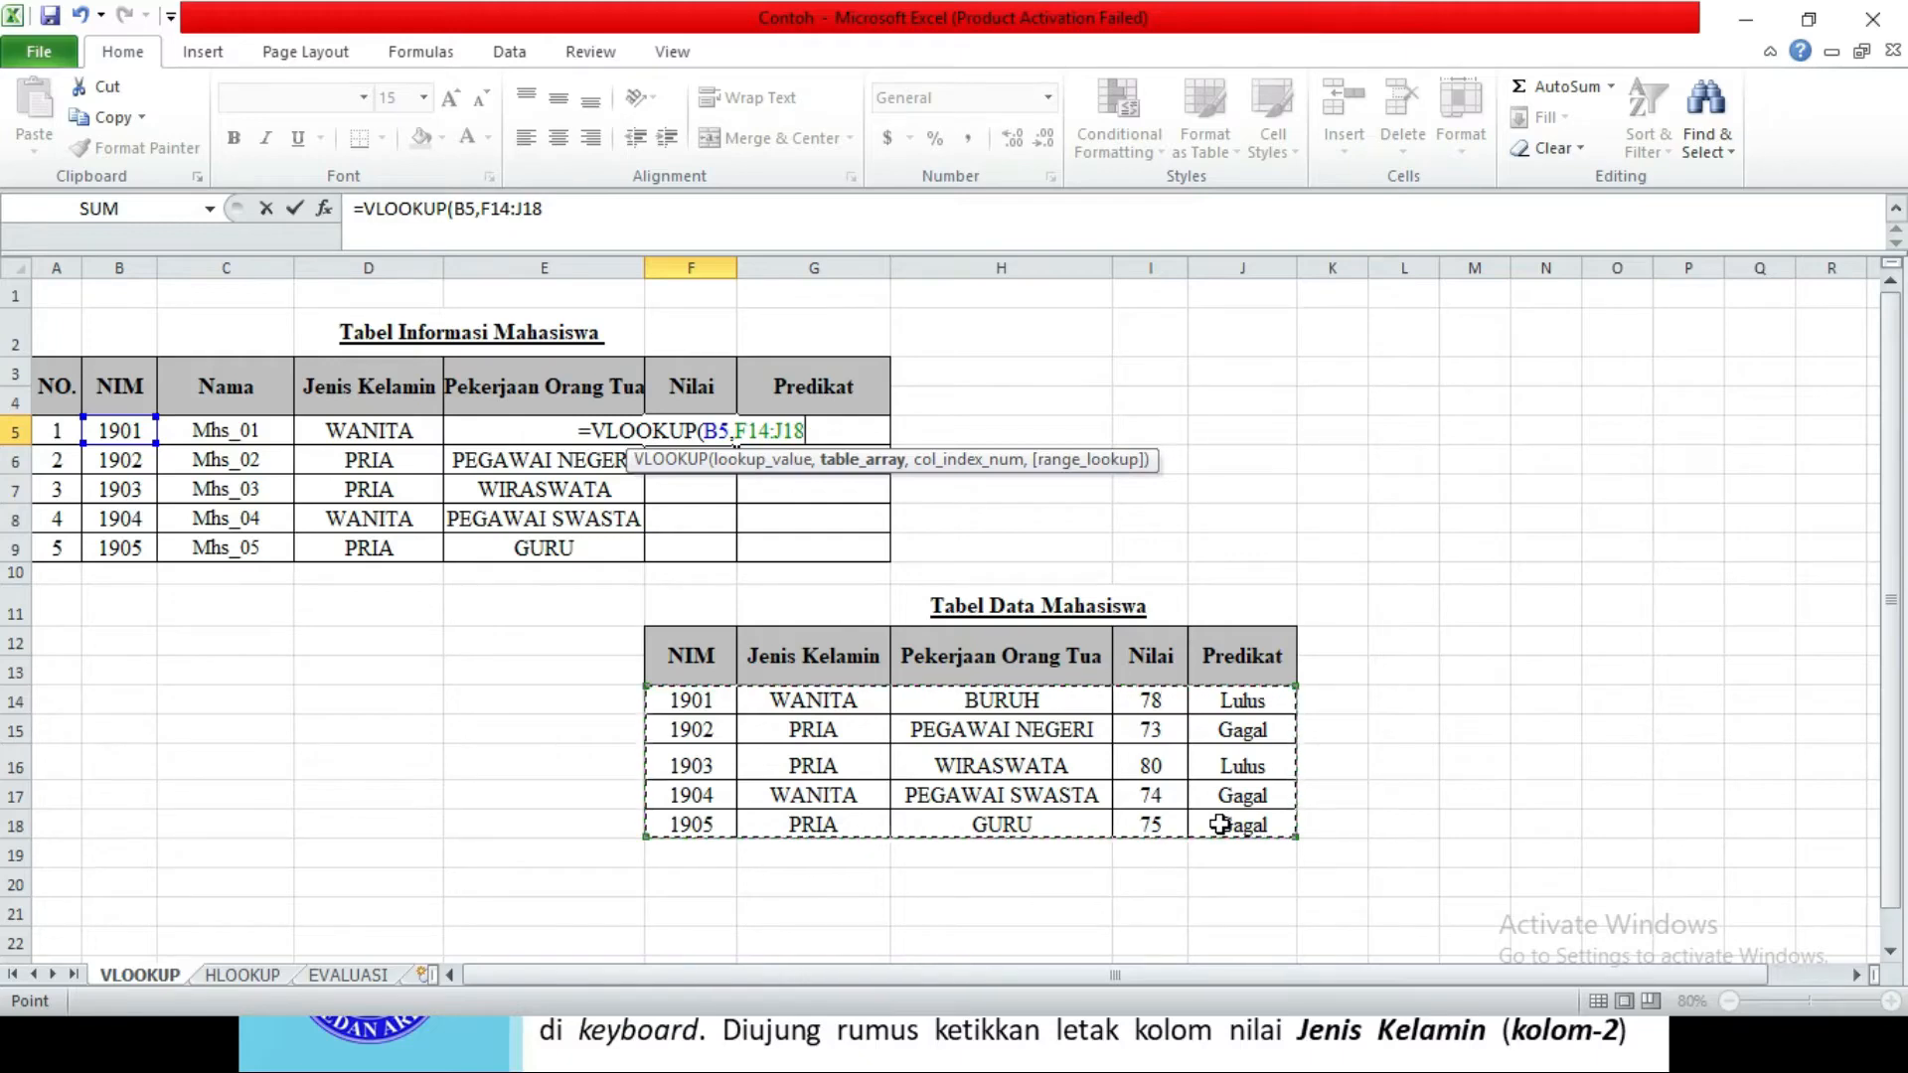
key("F4")
type(",")
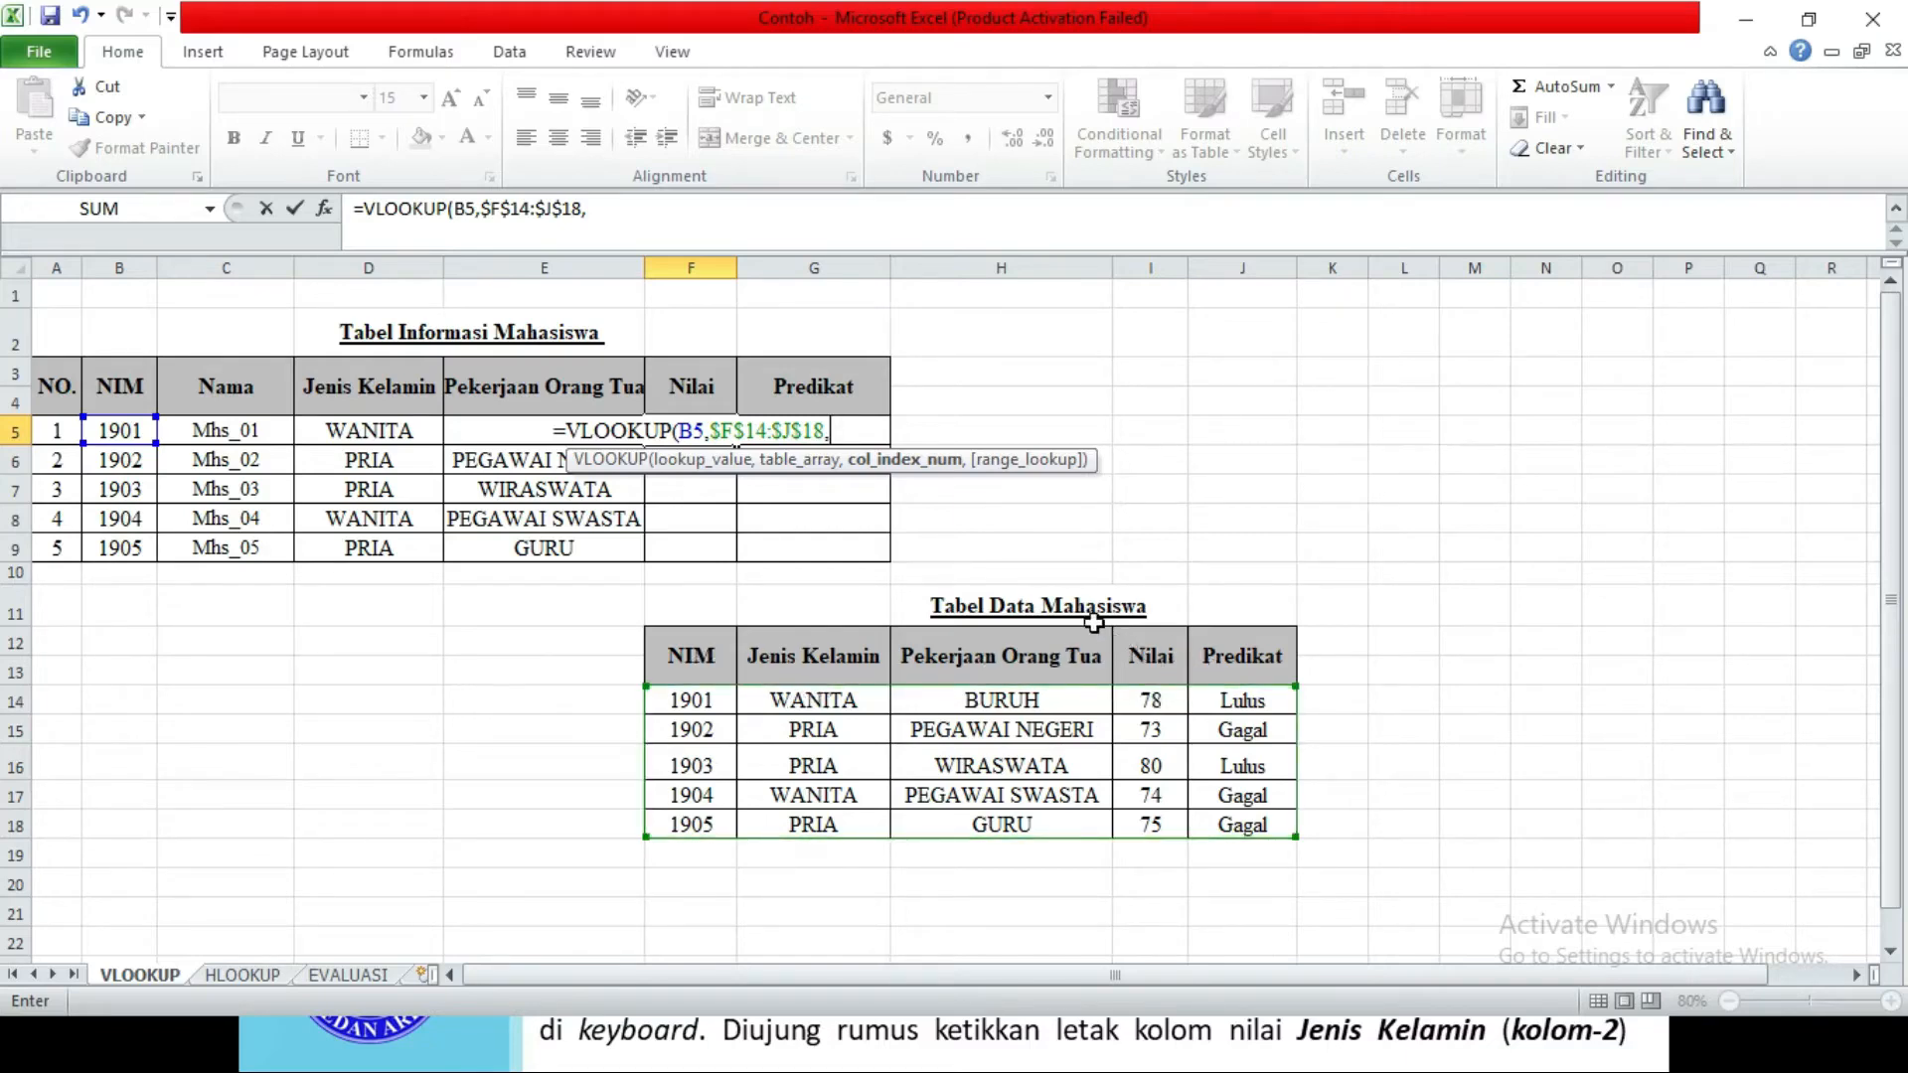
type("4)")
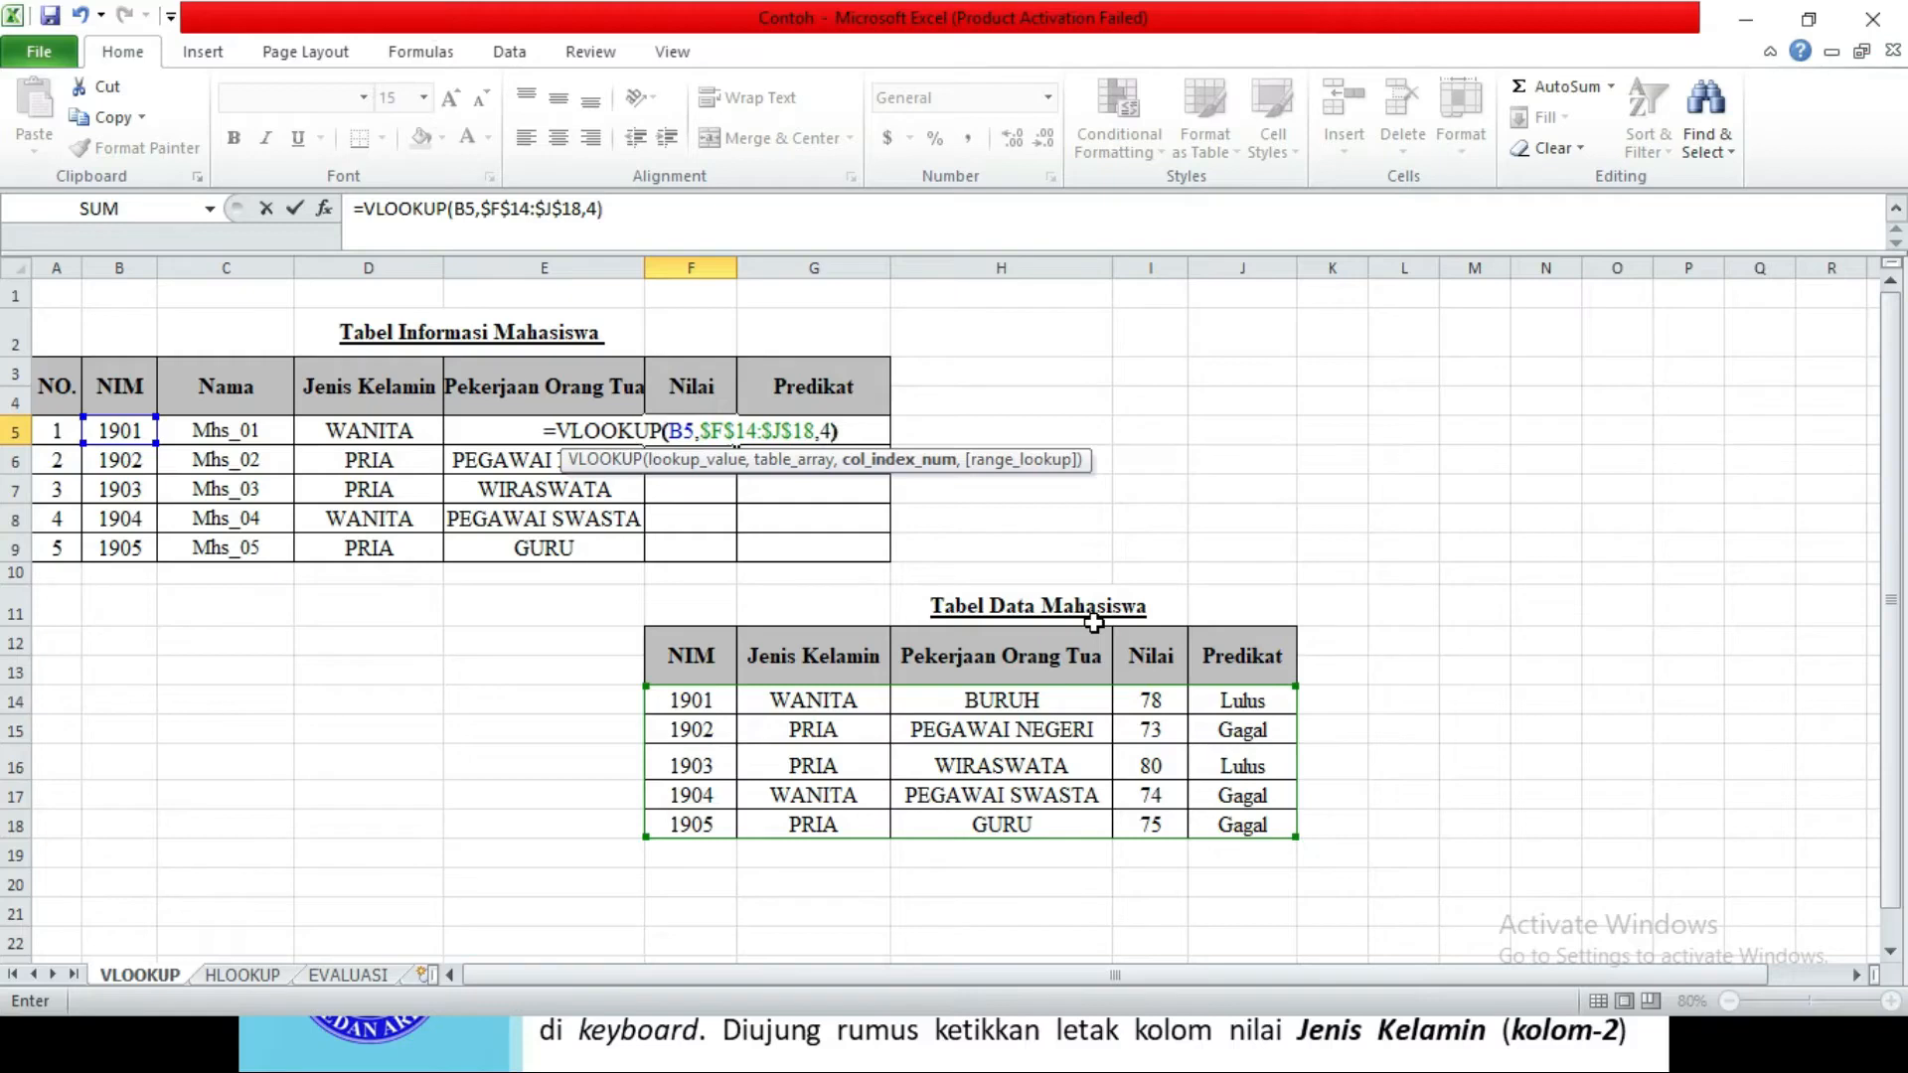
key("Return")
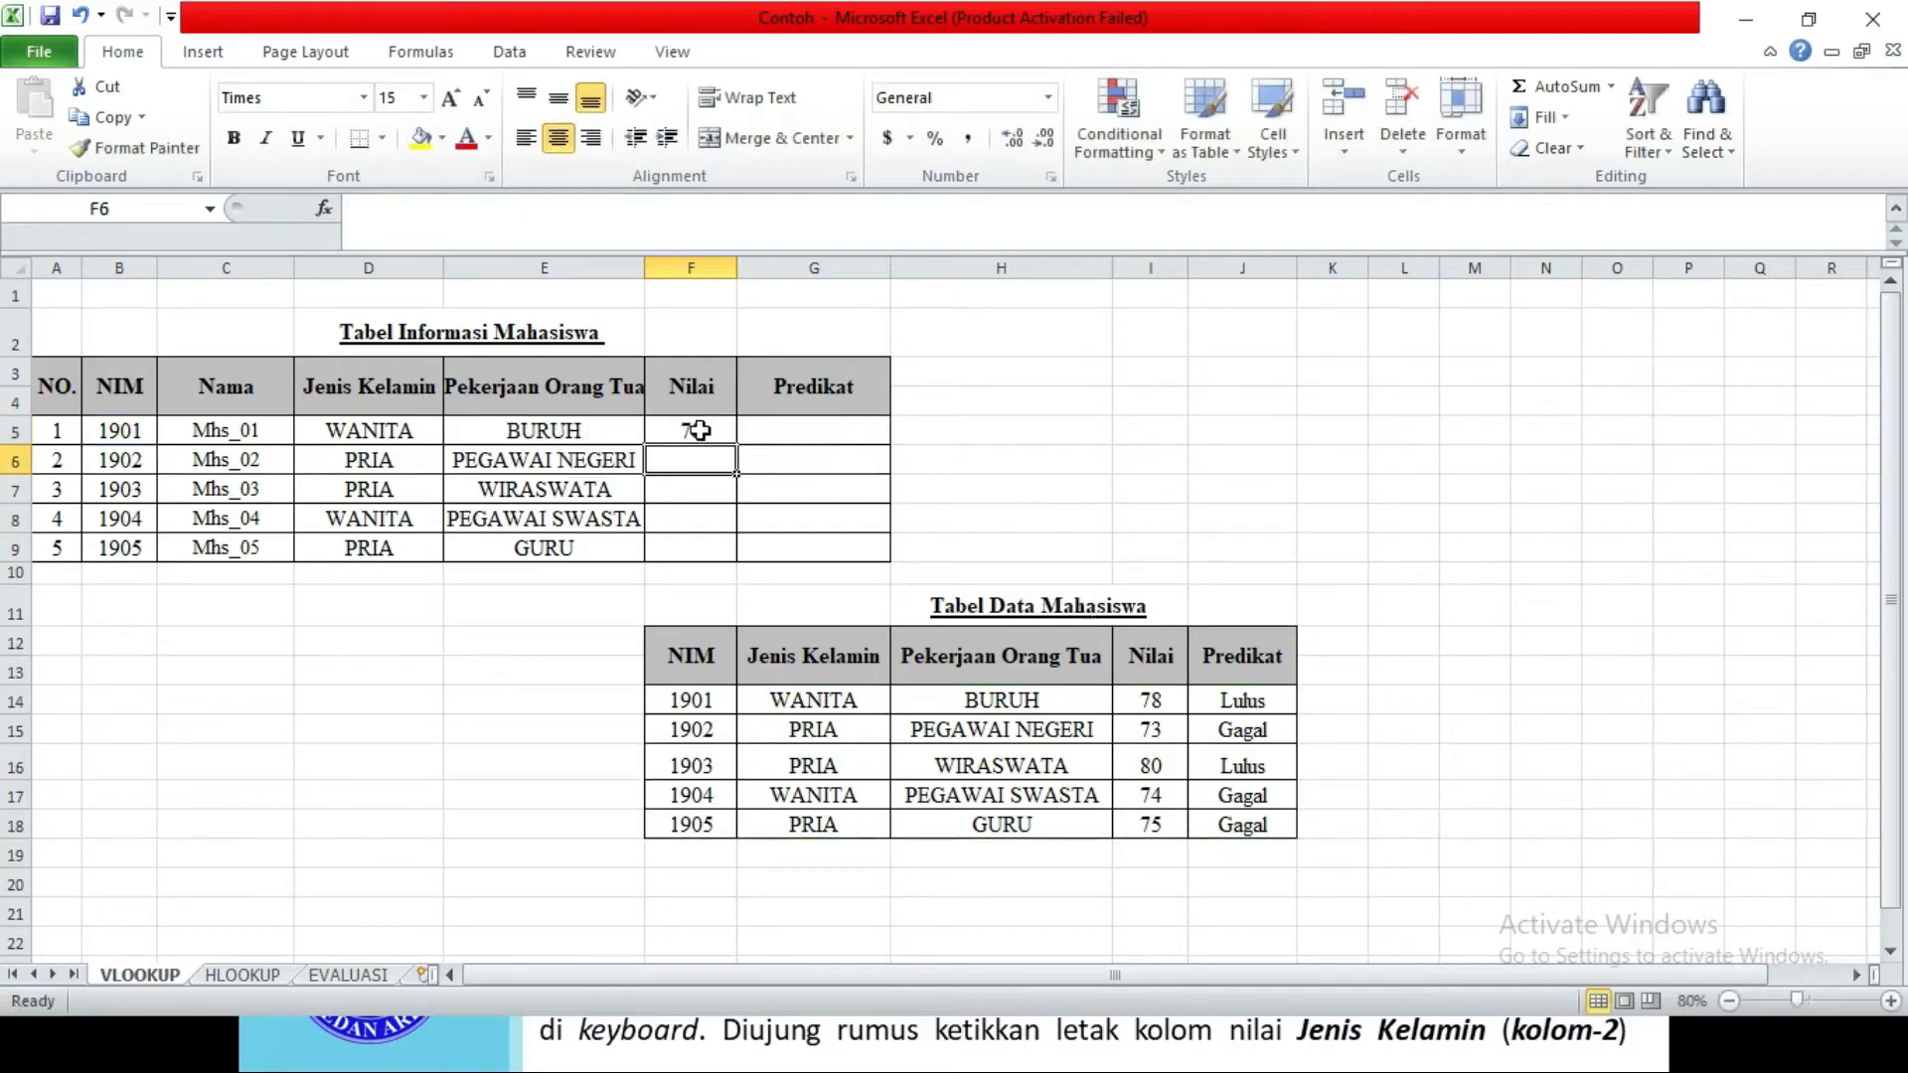
left_click(701, 430)
left_click_drag(739, 446, 715, 552)
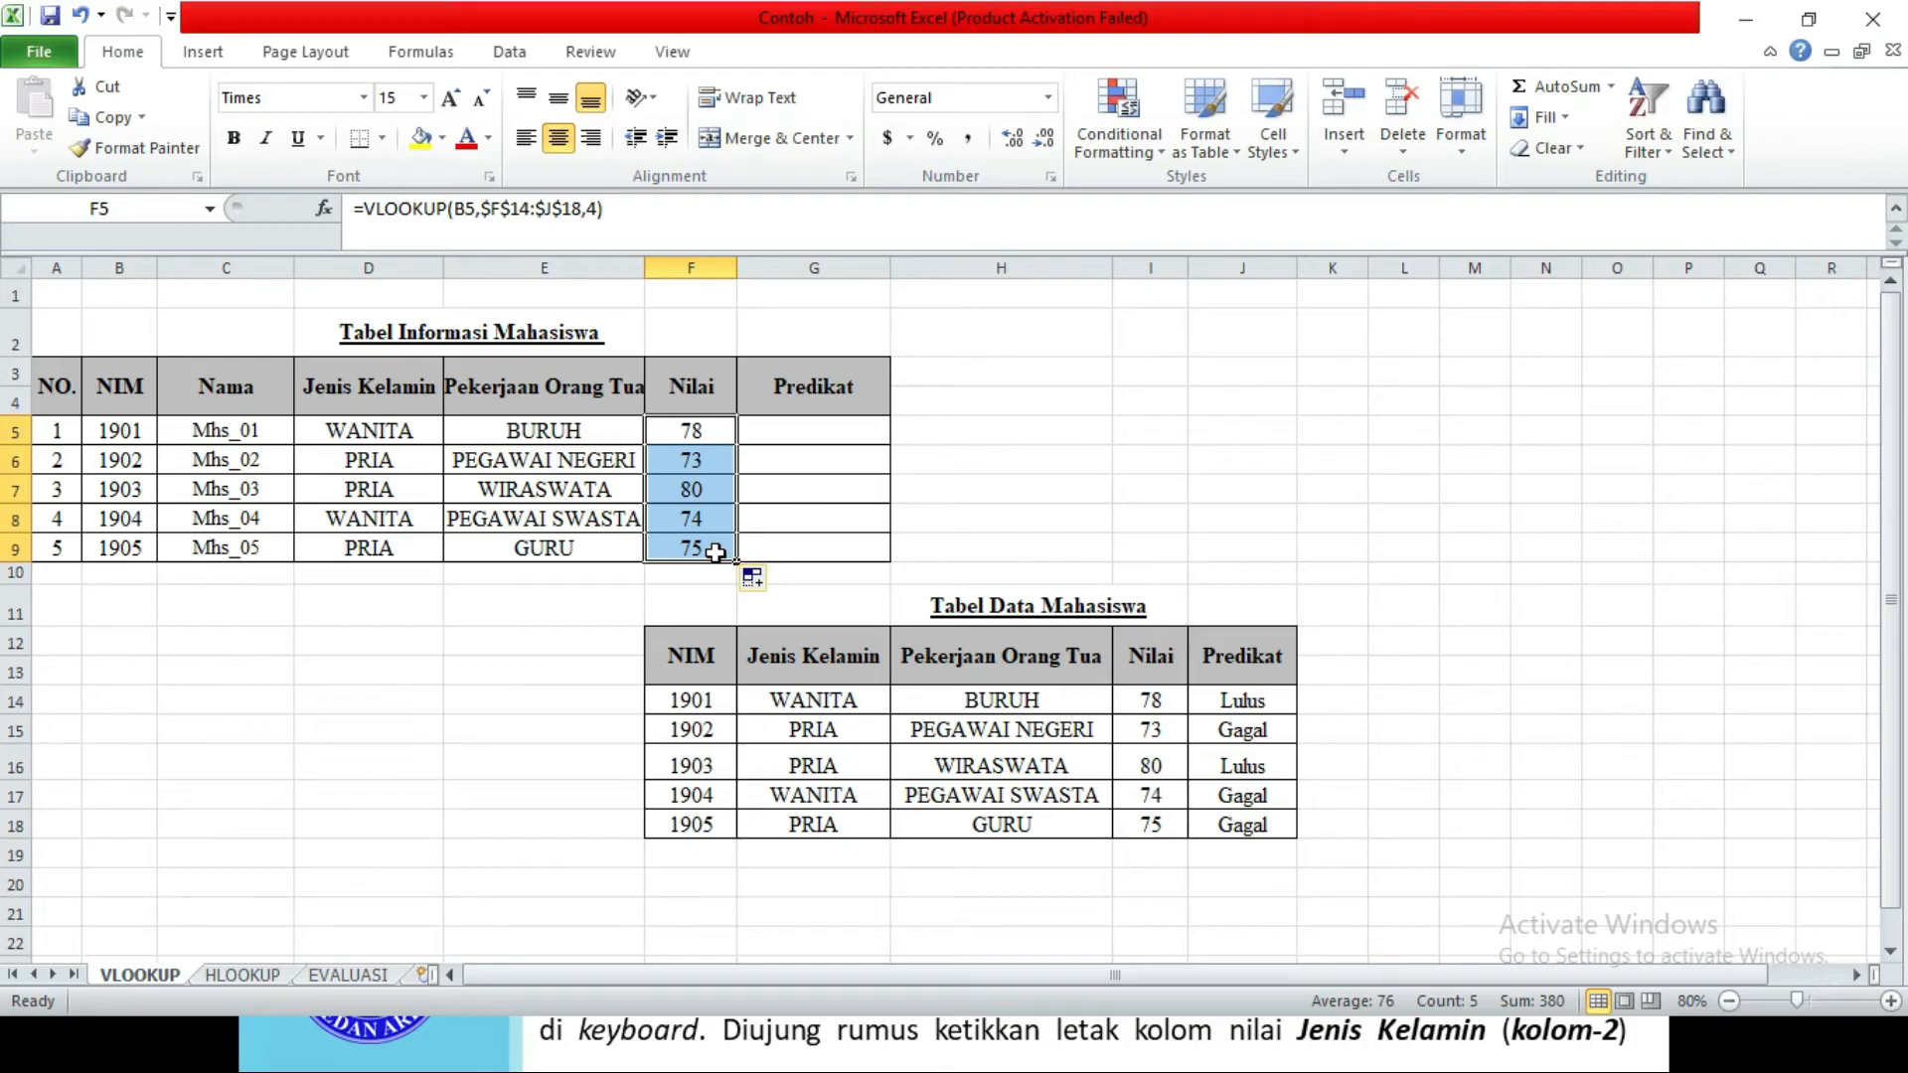
Look up Predikat in G5 with =VLOOKUP(B5,$F$14:$J$18,5) and fill the formula down to G9
left_click(857, 439)
type("=")
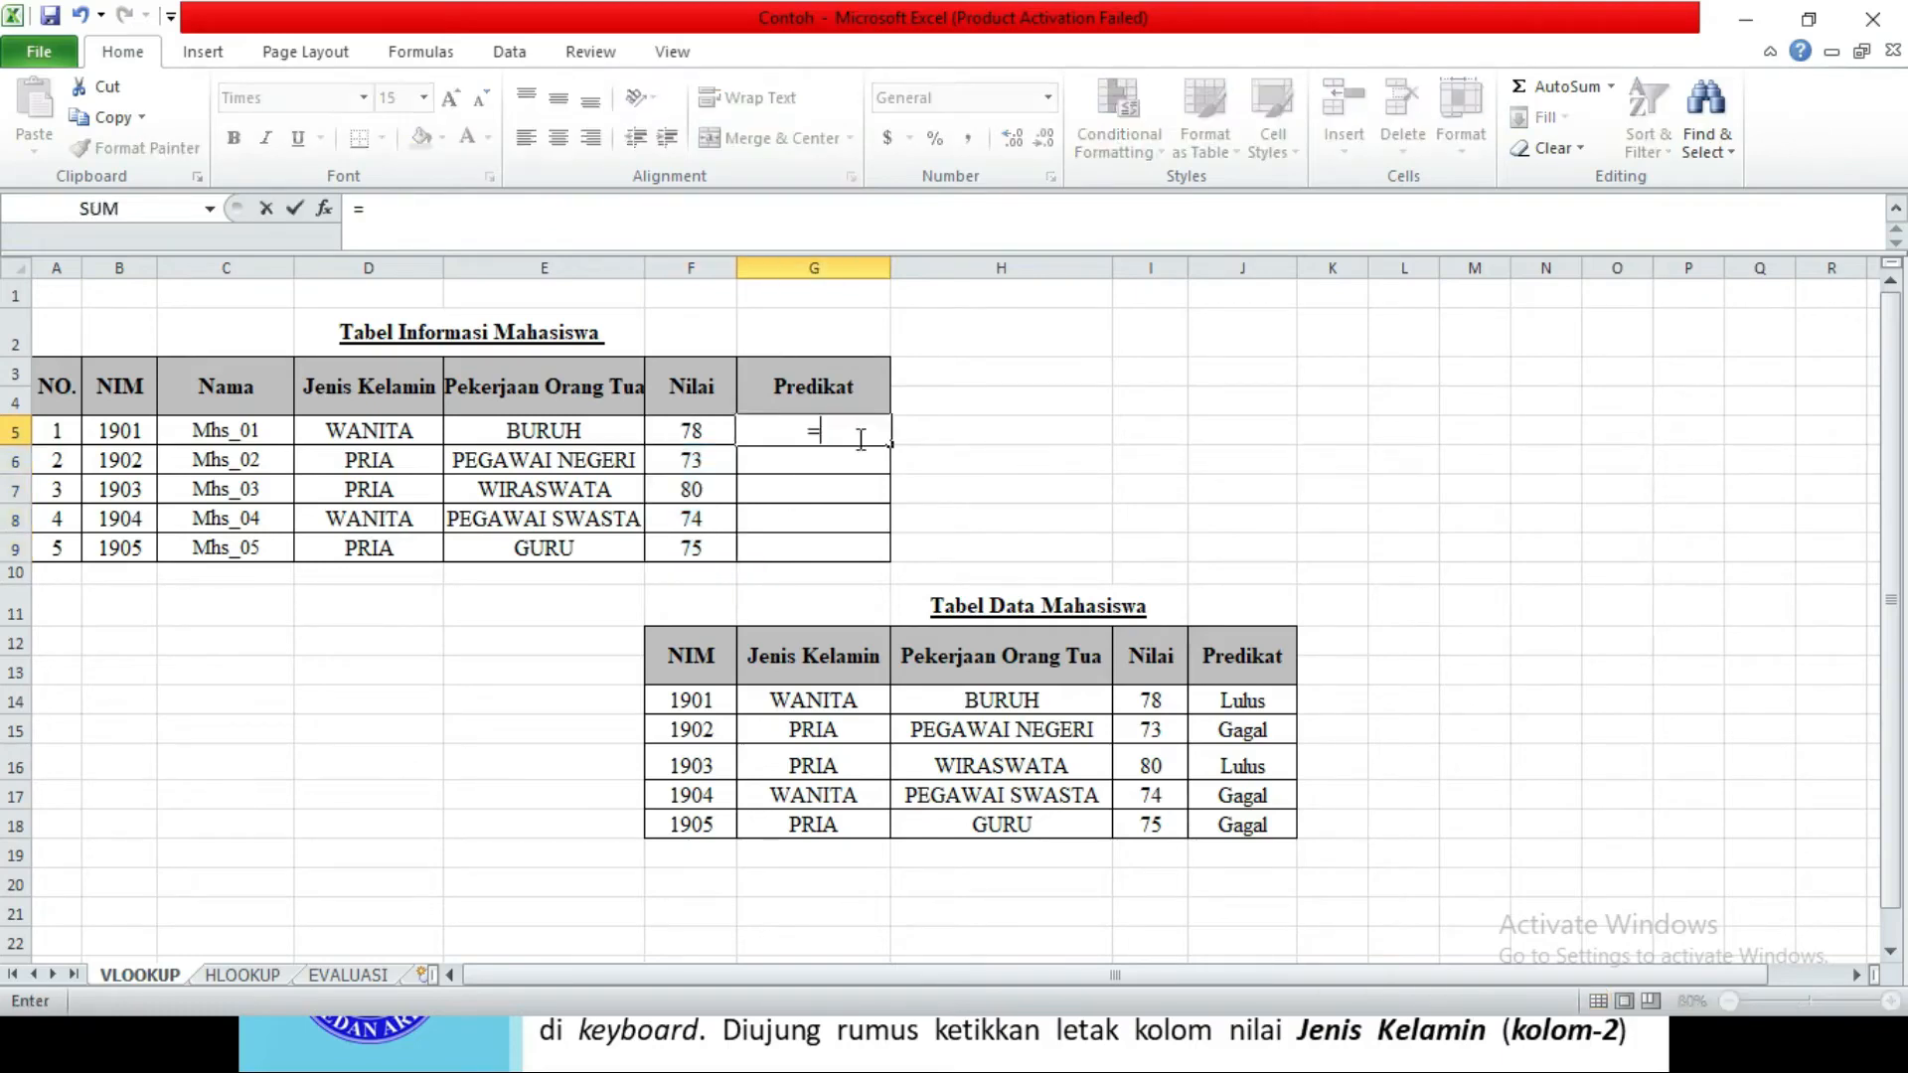
type("vl")
key("Tab")
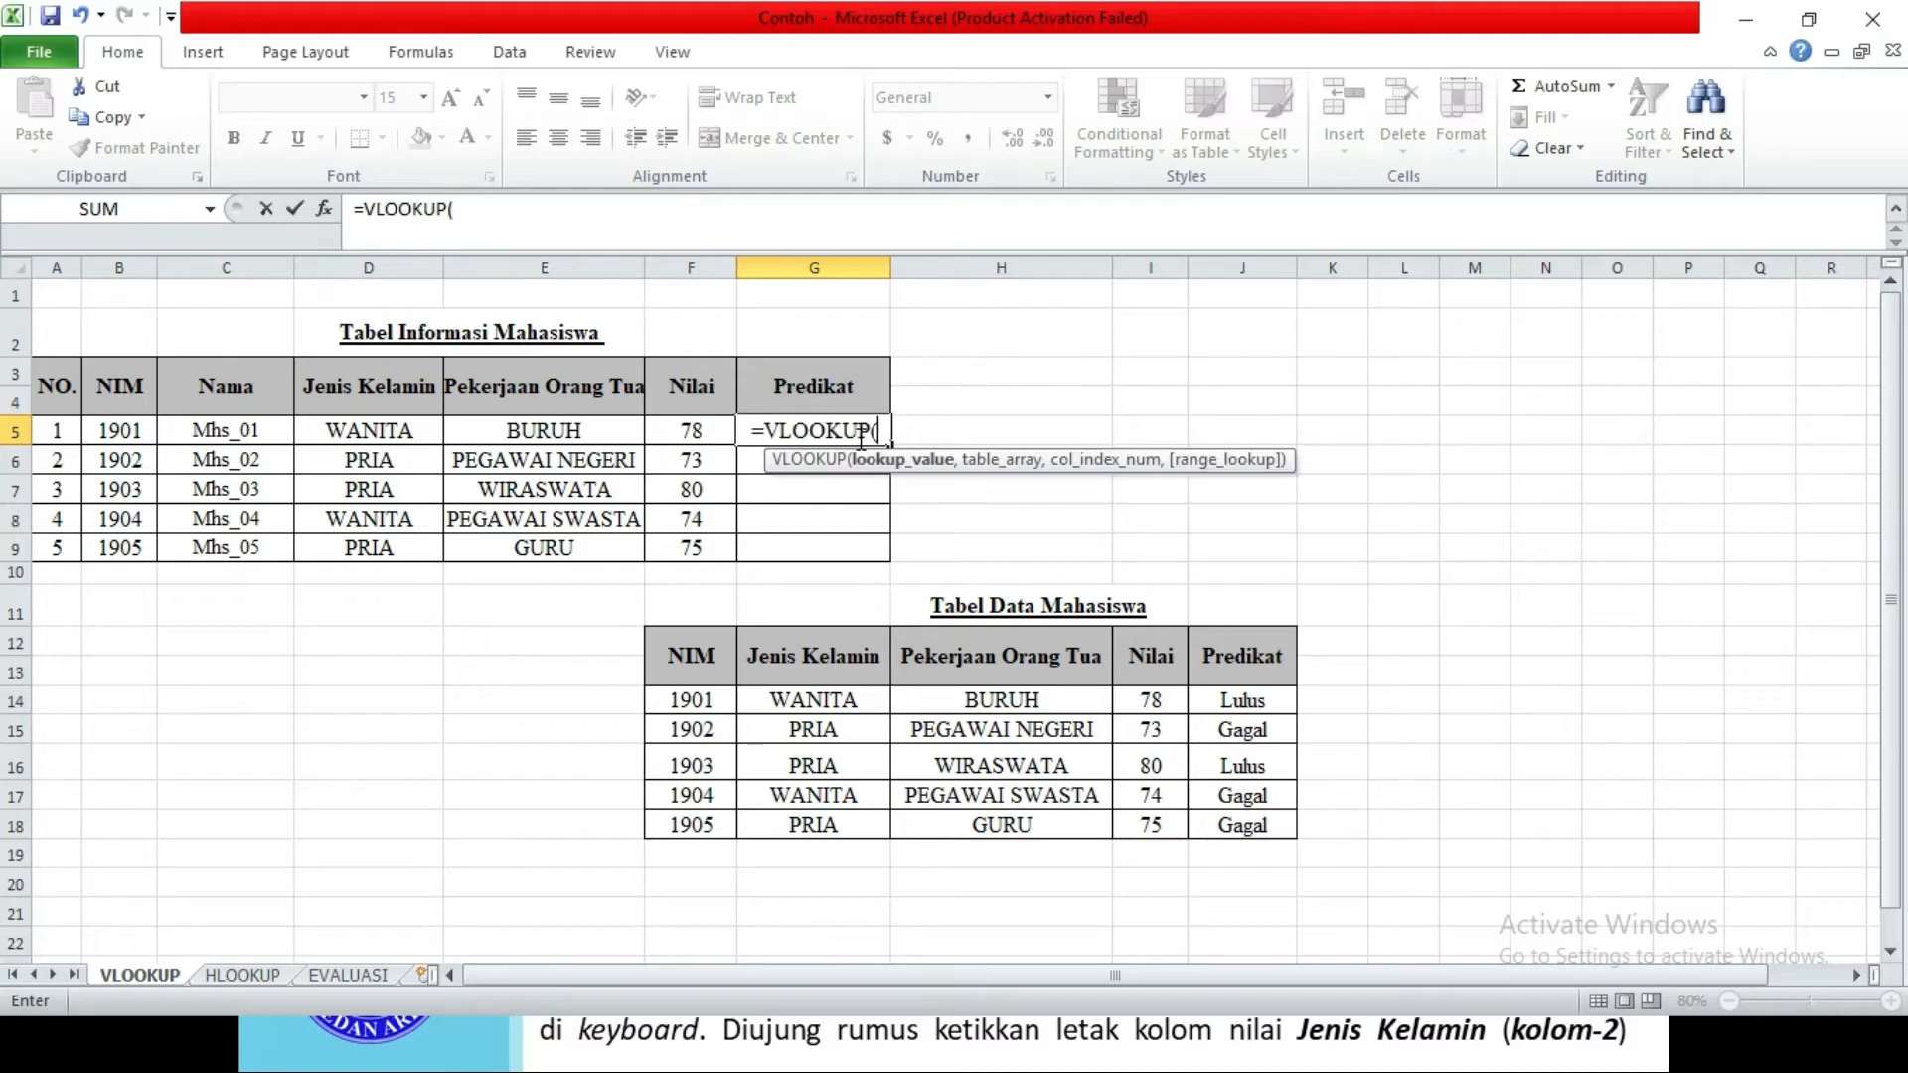
left_click(137, 428)
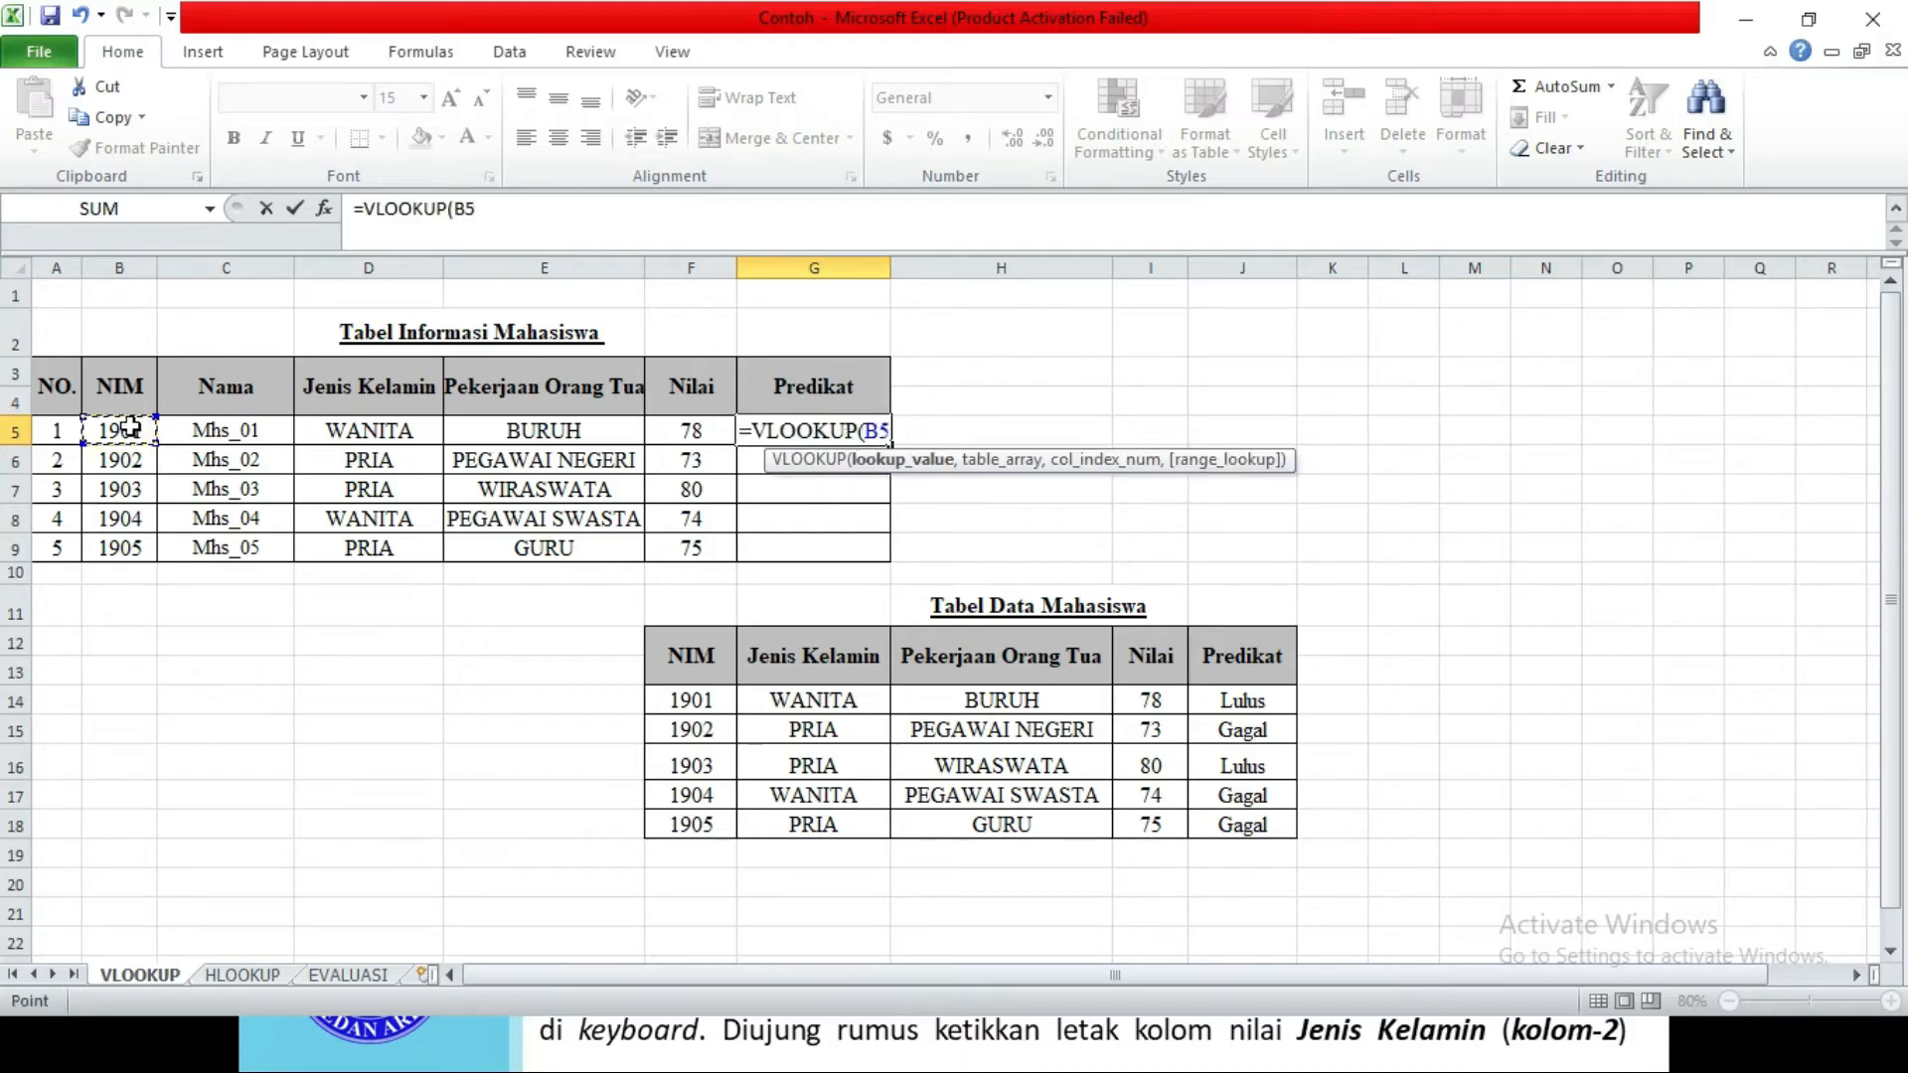
type(",")
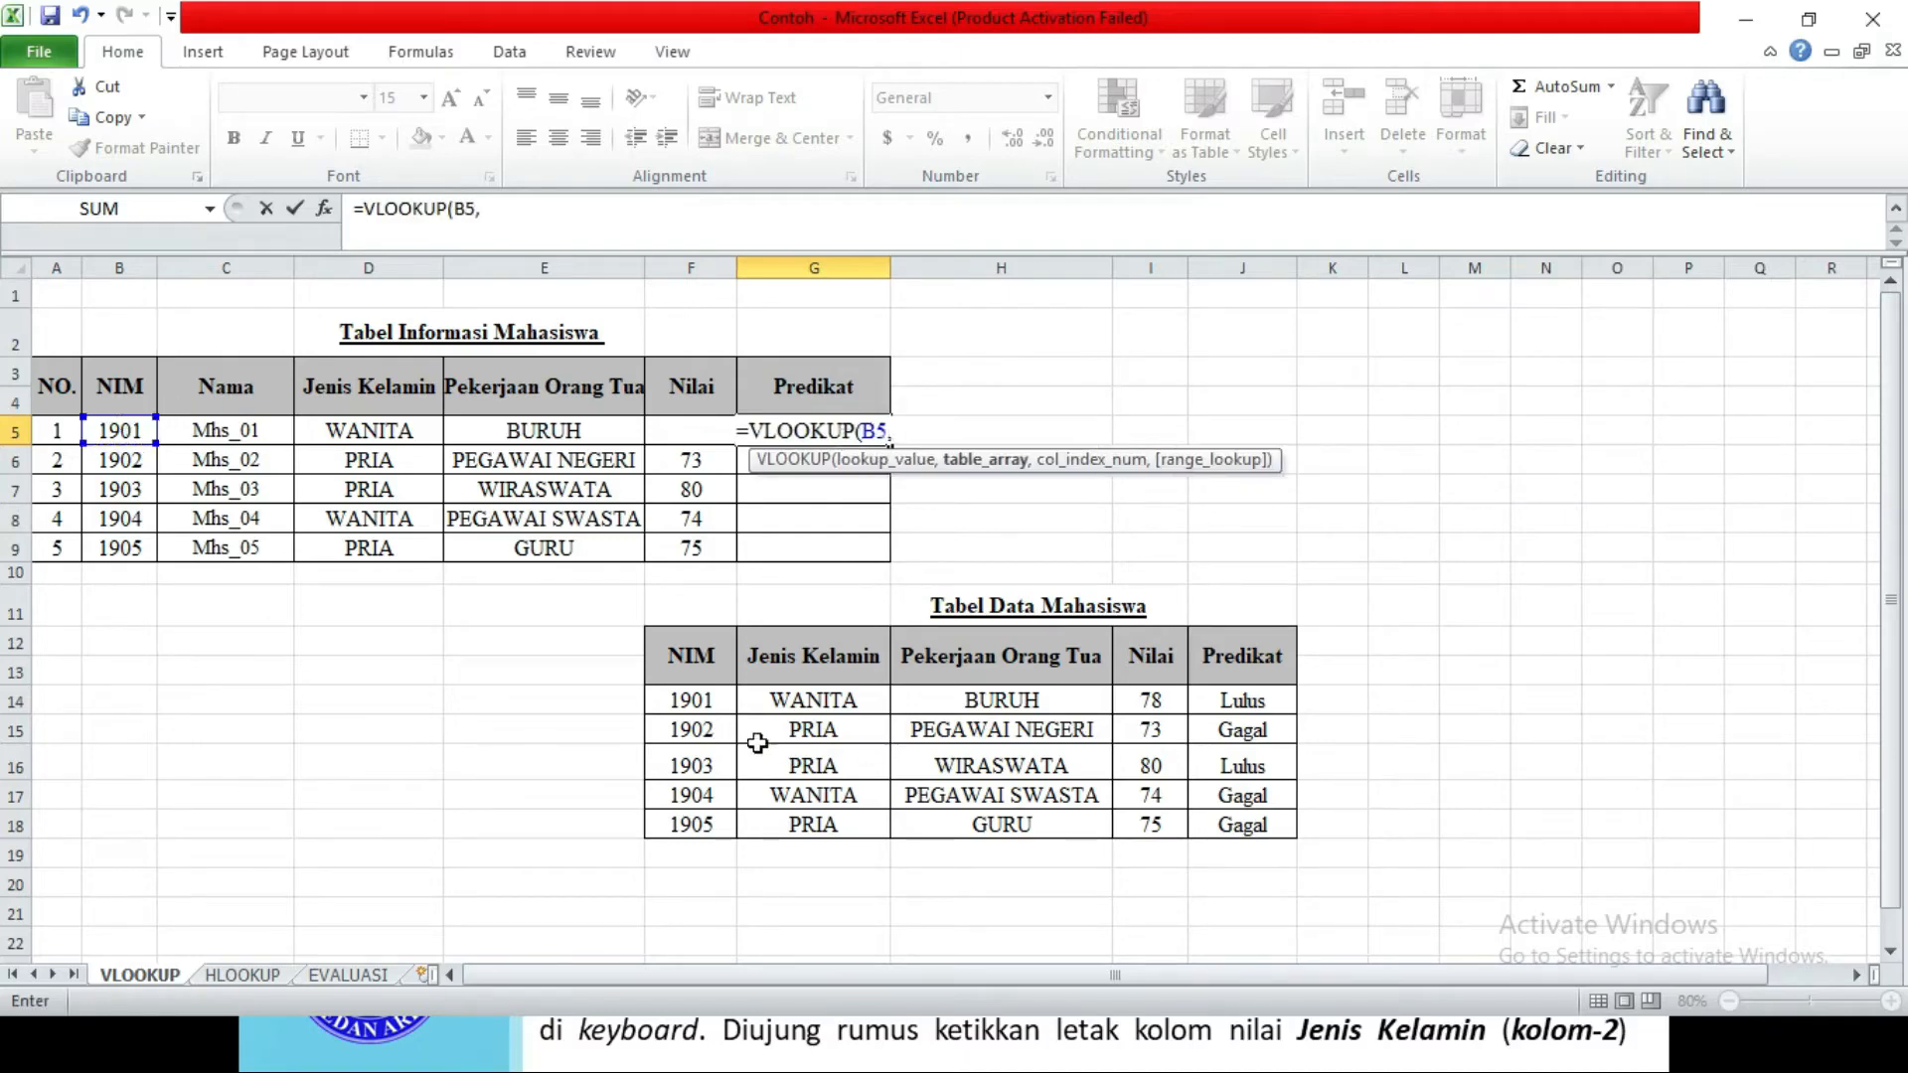
left_click_drag(695, 698, 1210, 824)
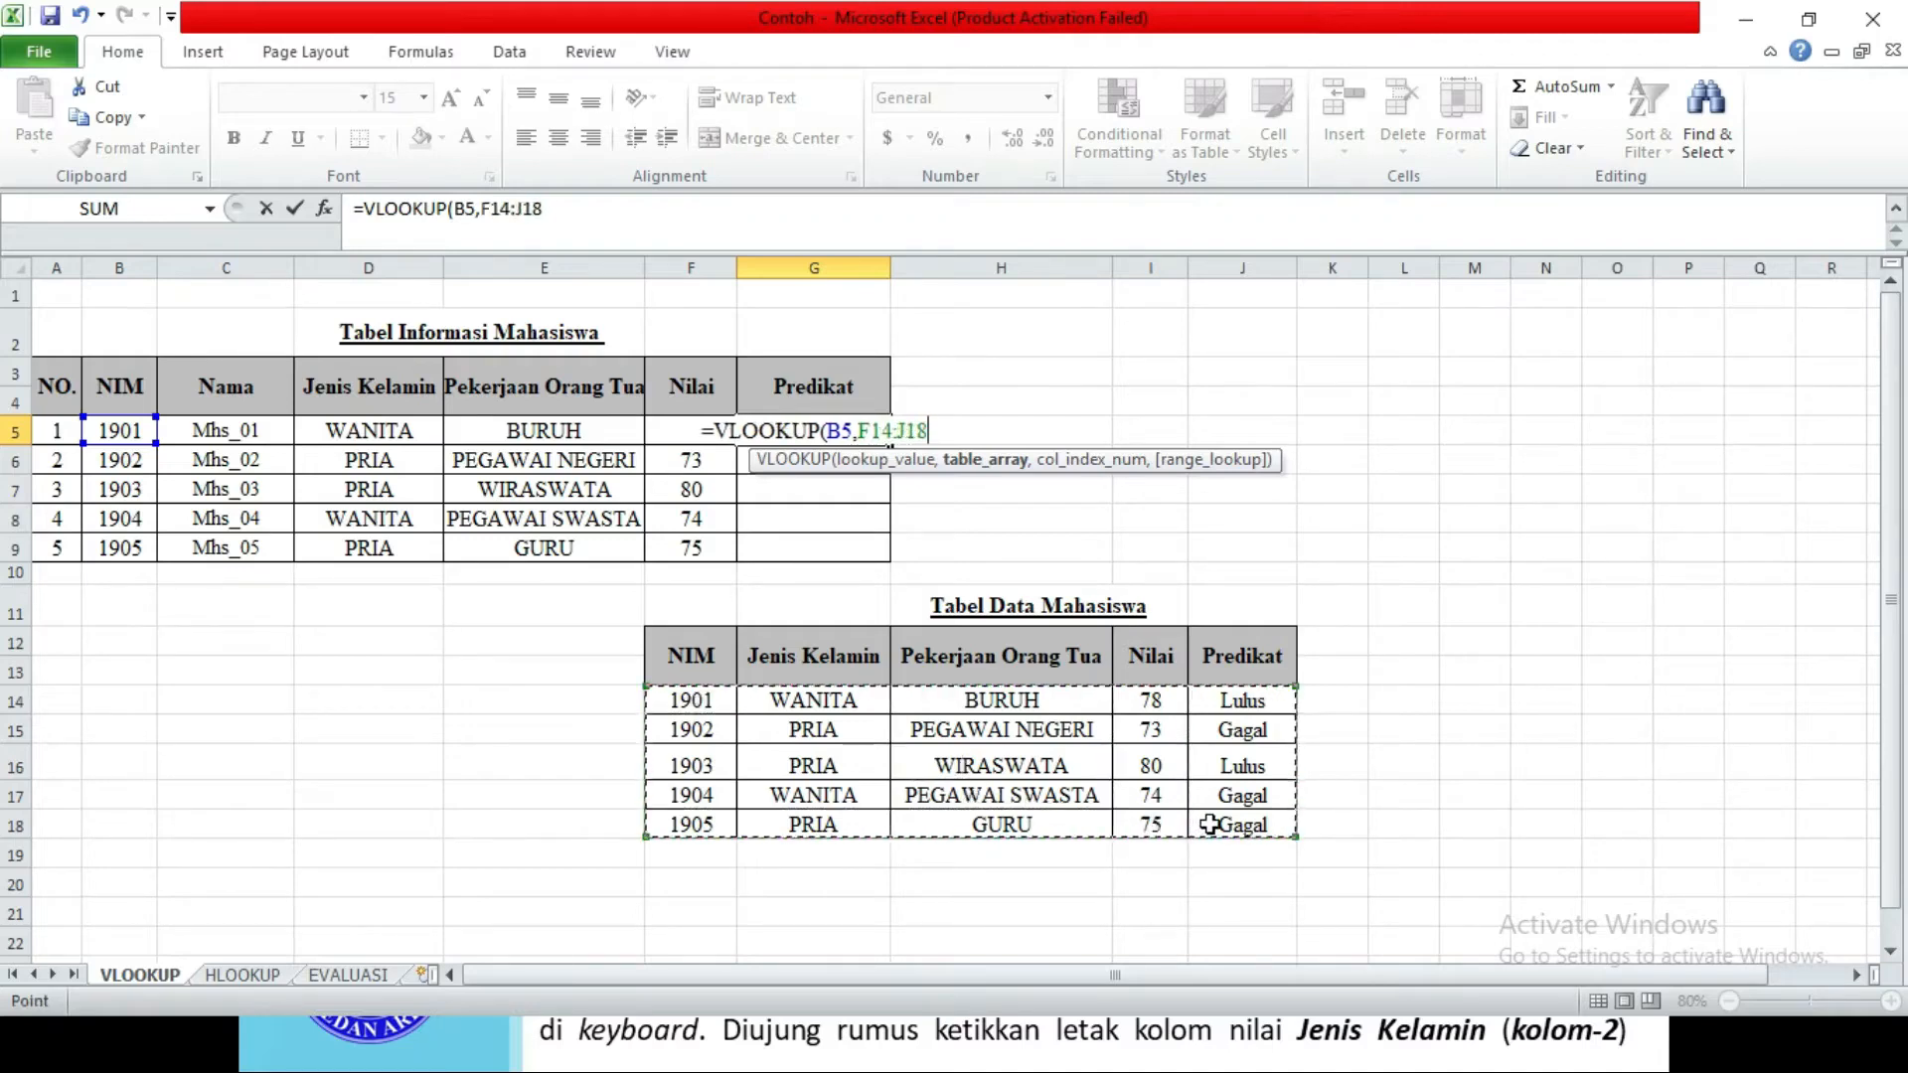
key("F4")
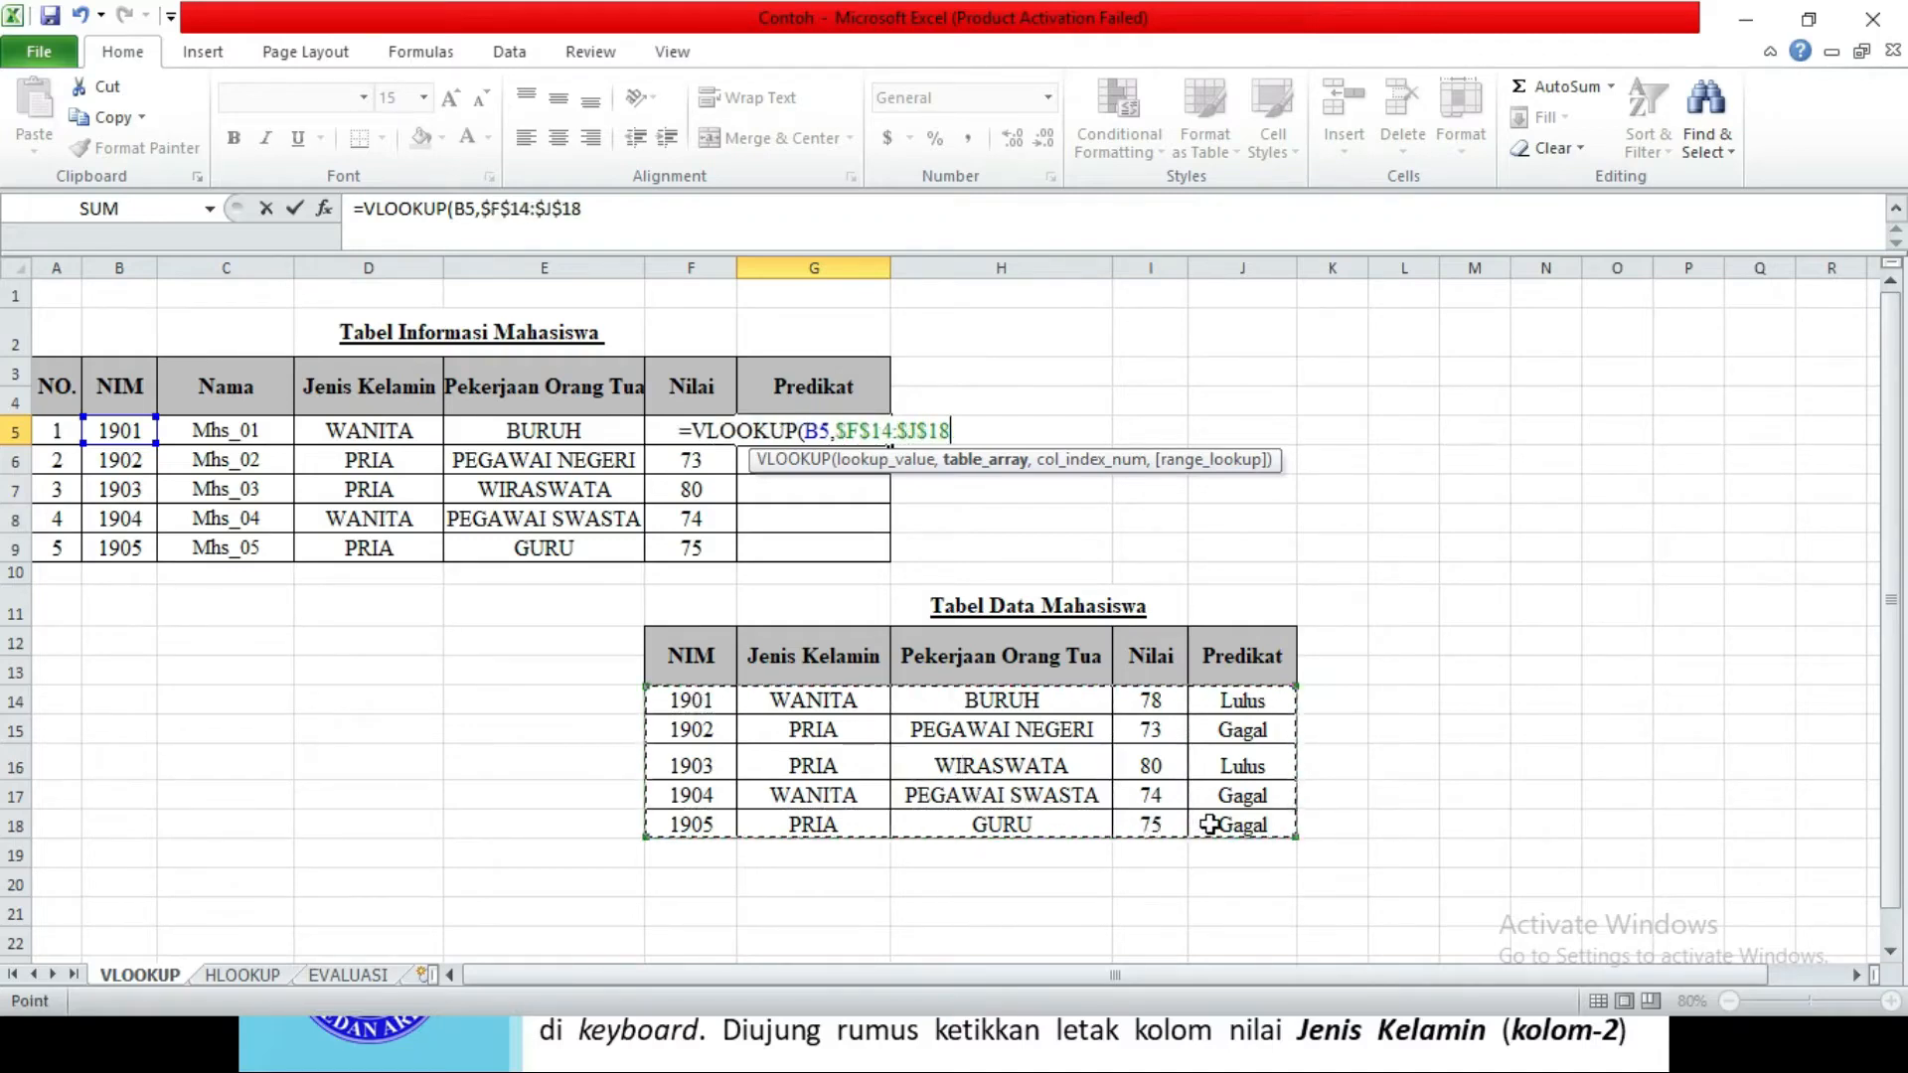
type(",")
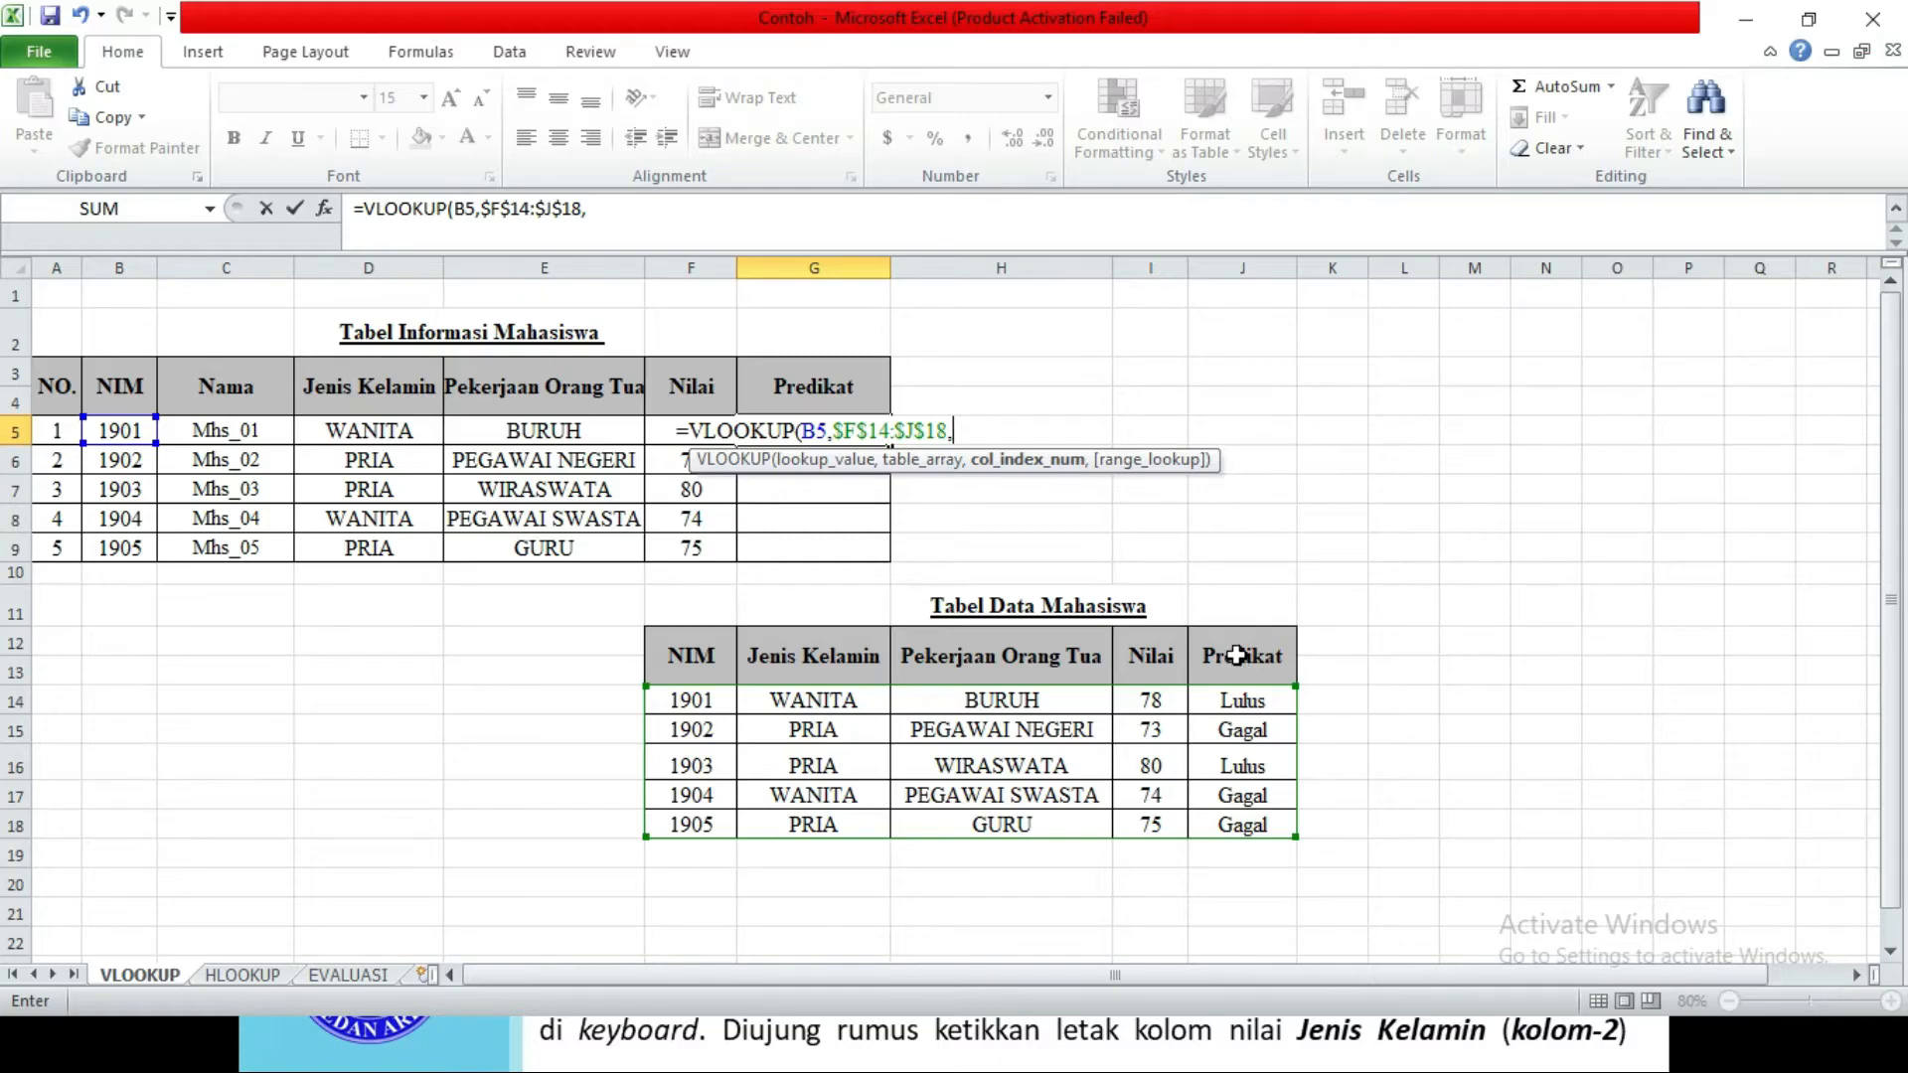
type("5")
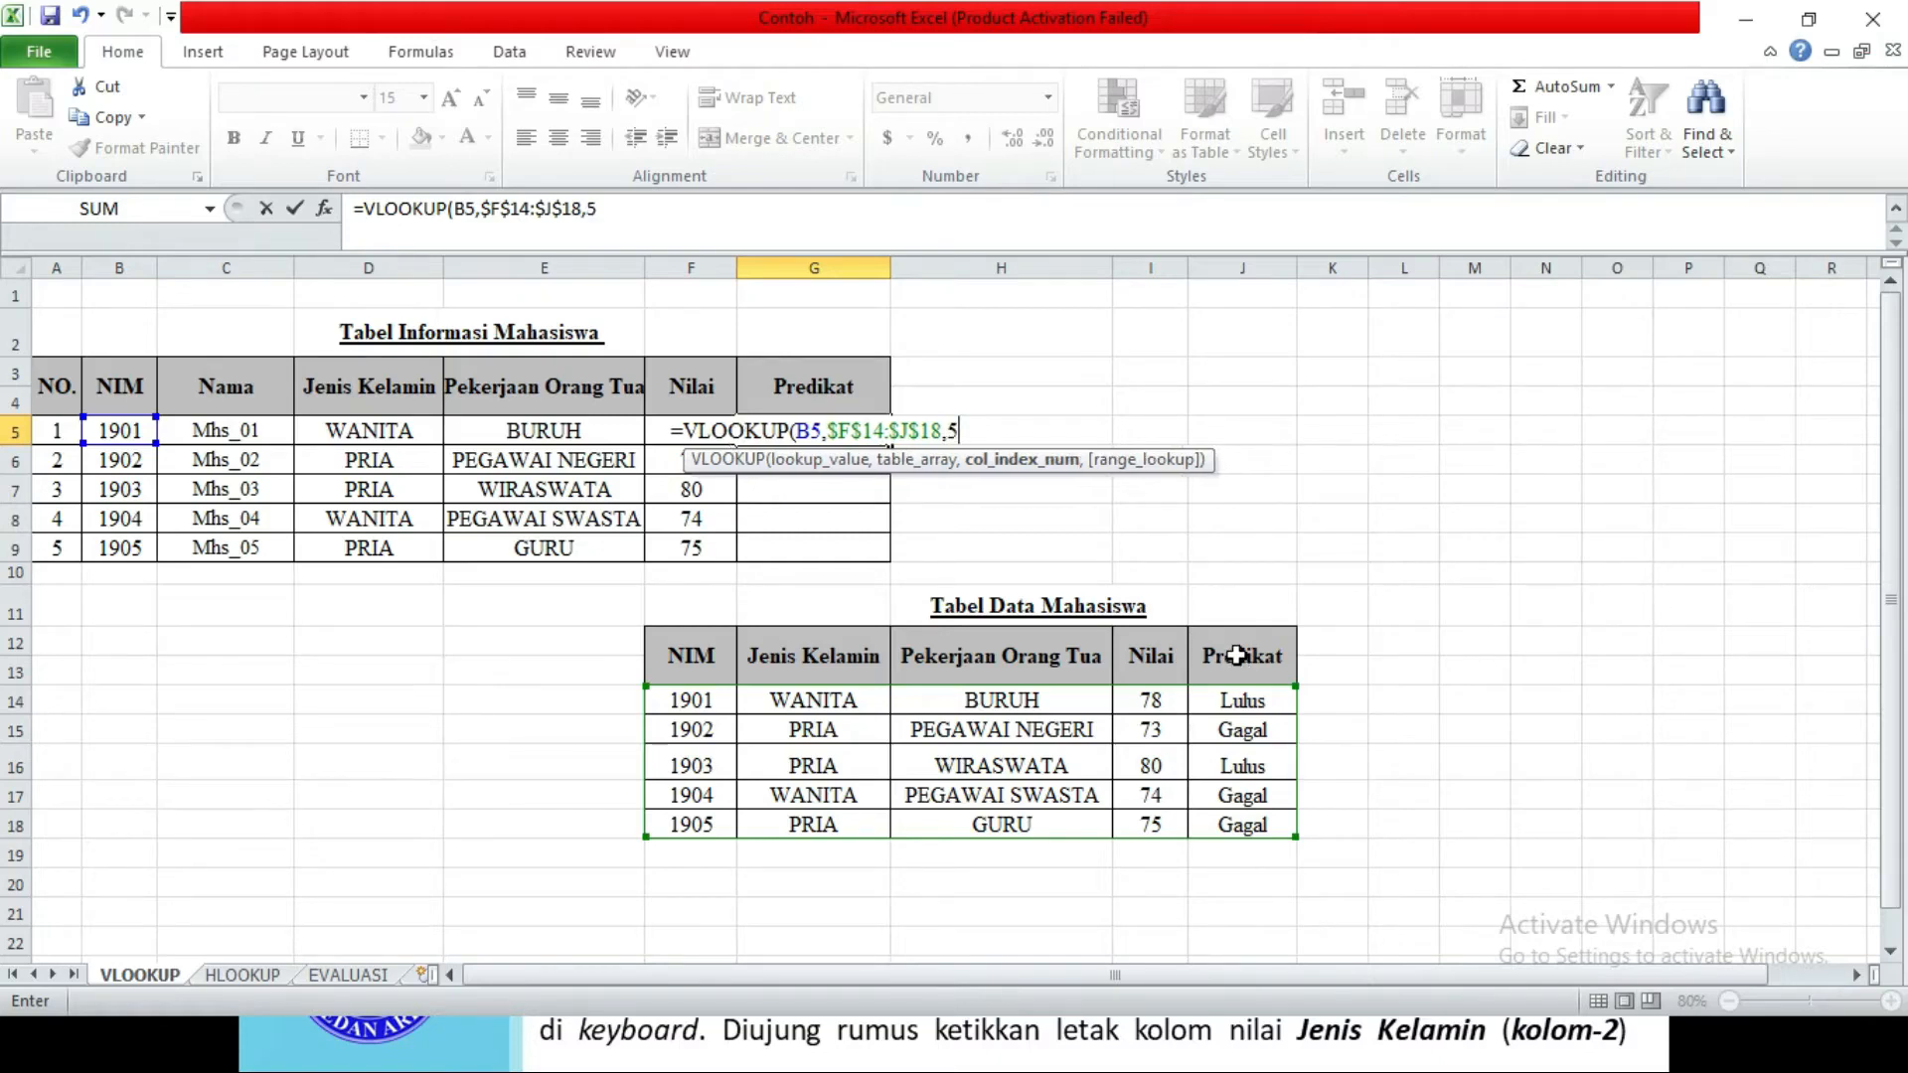
type(")")
key("Return")
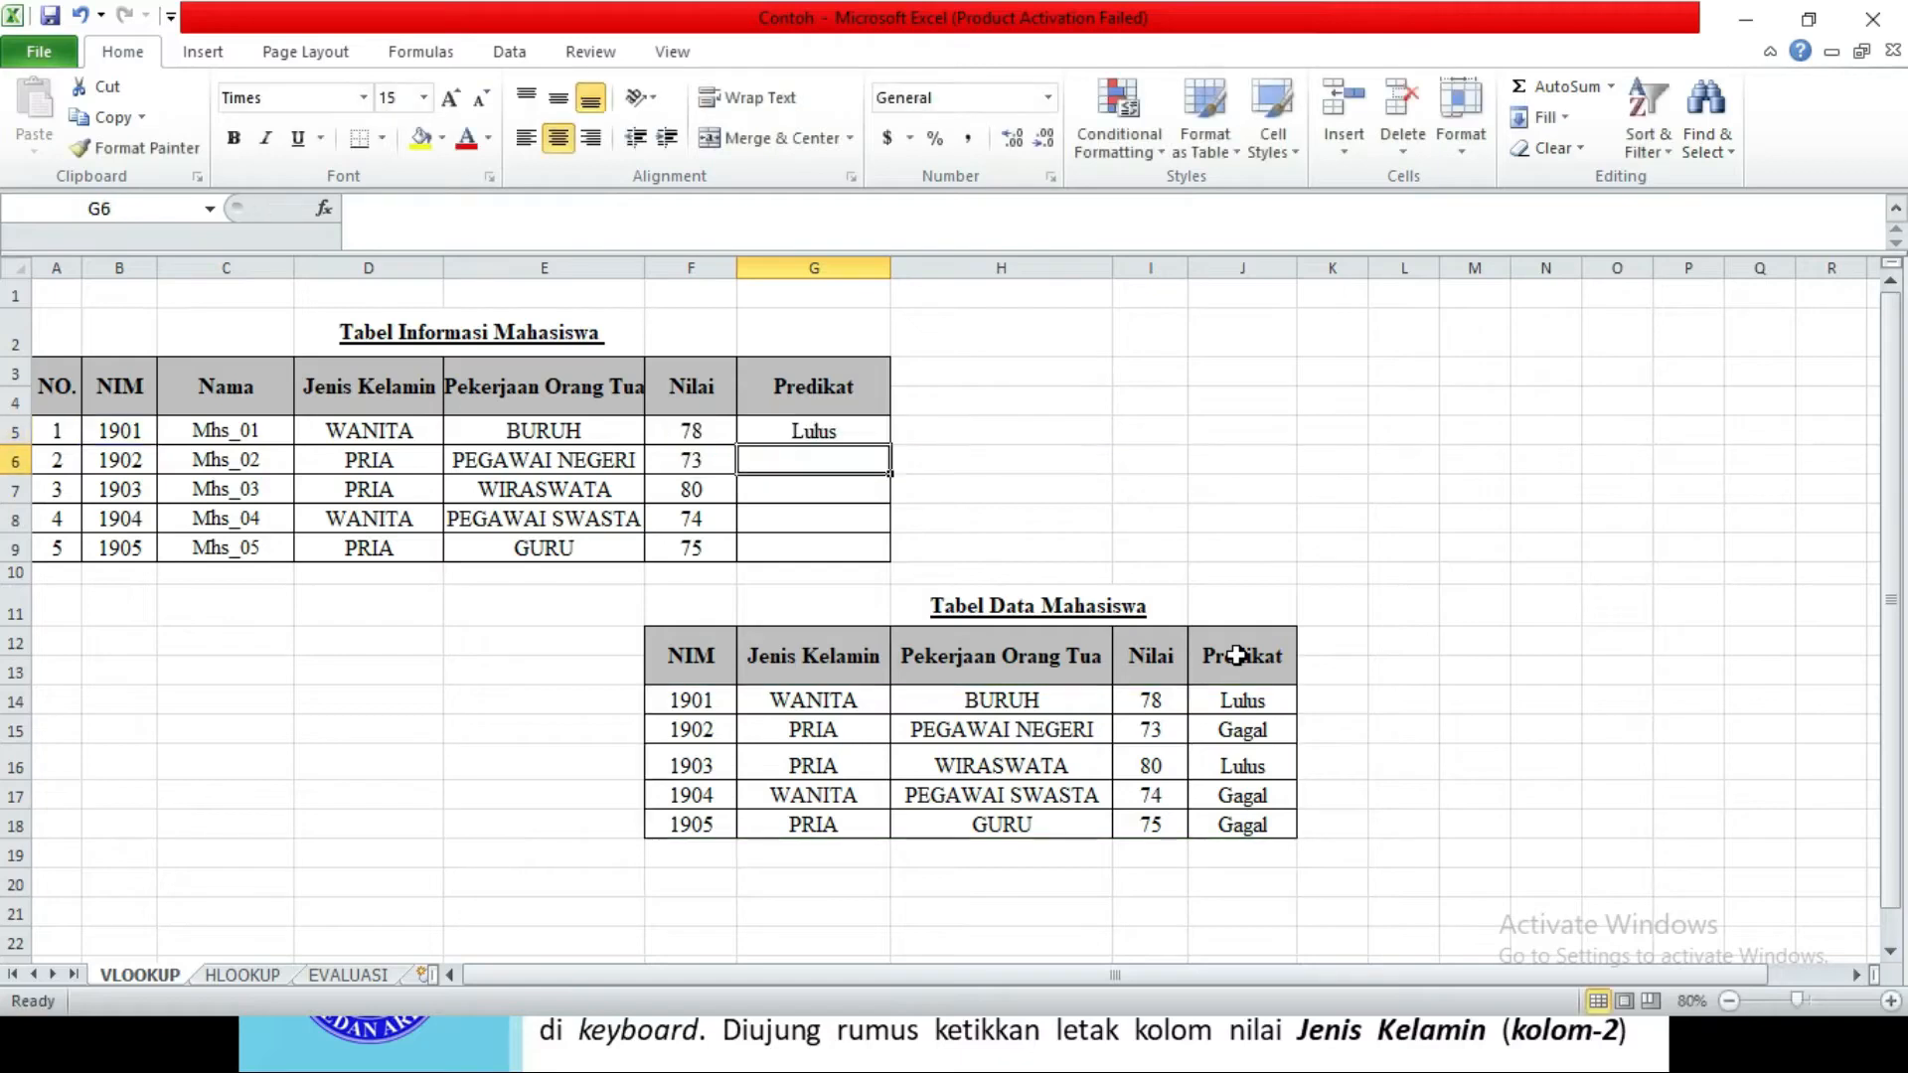
left_click(861, 434)
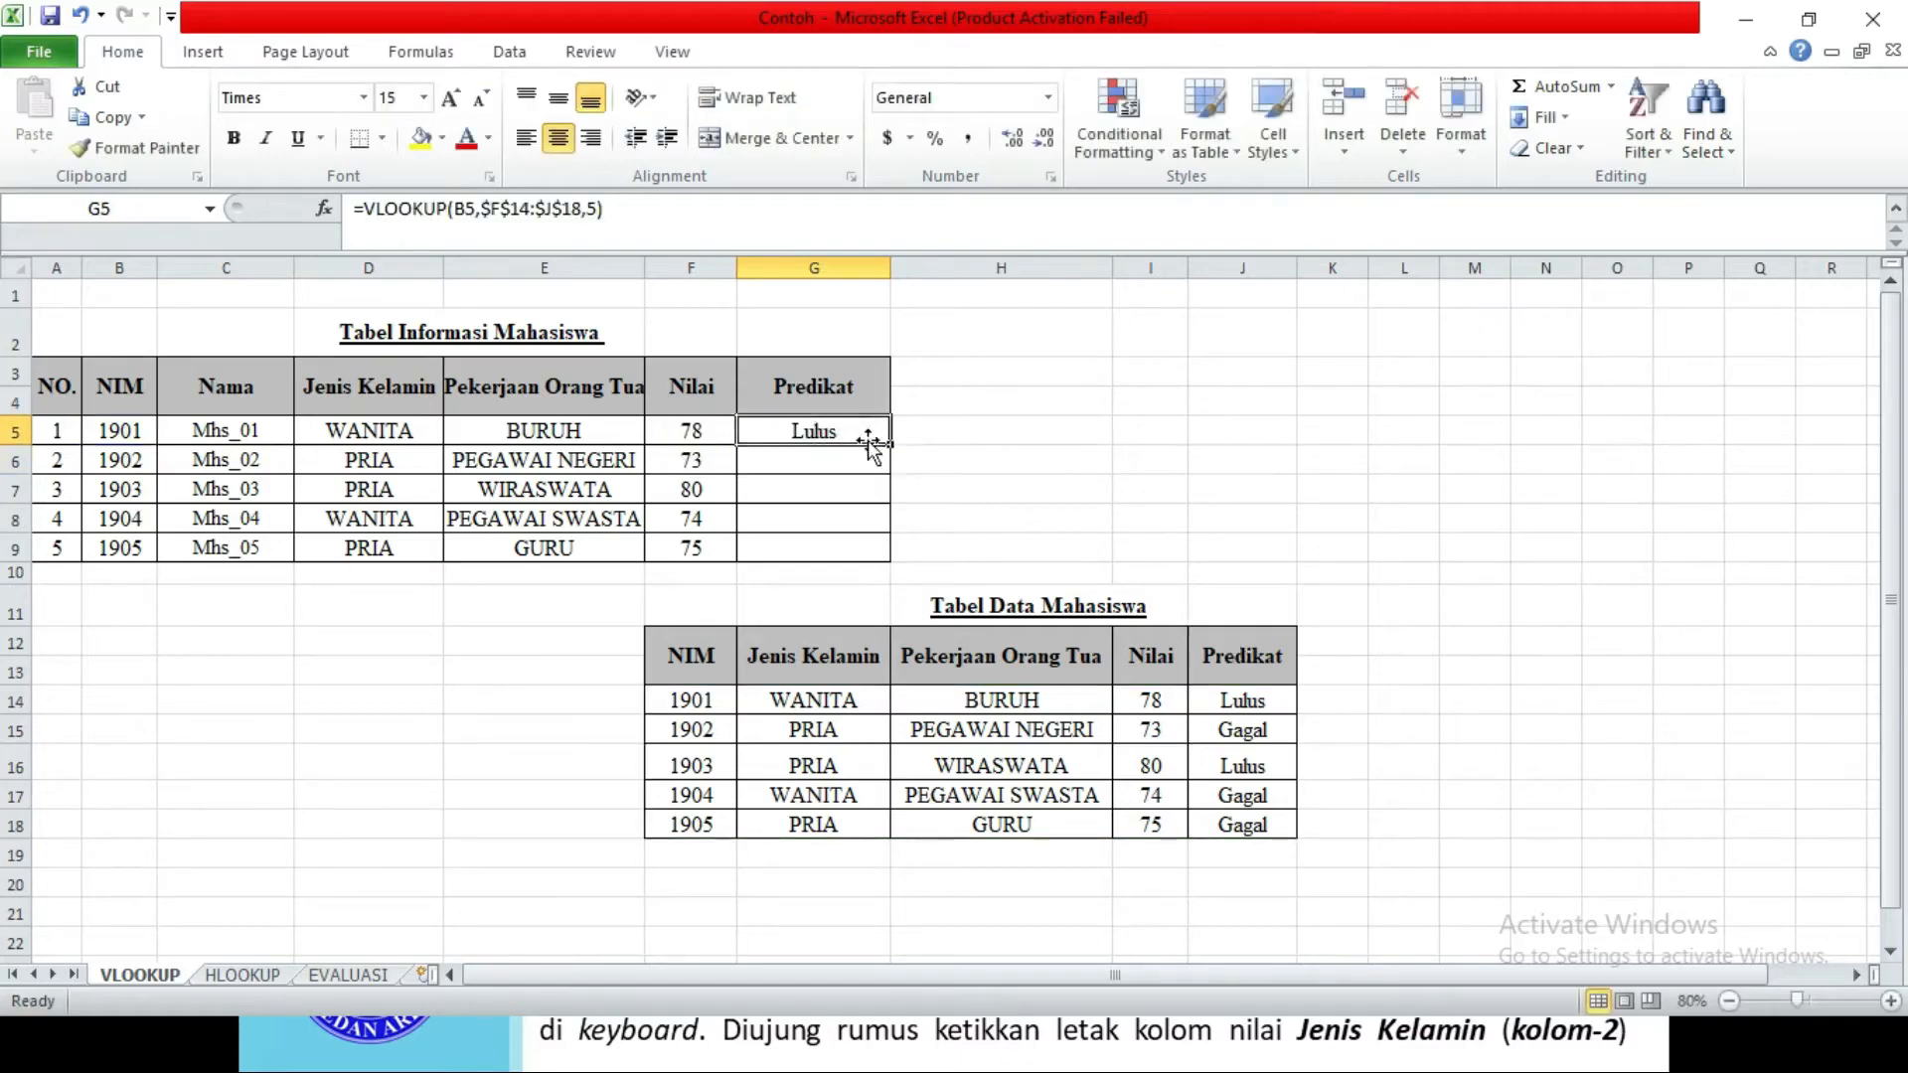
left_click_drag(890, 445, 888, 551)
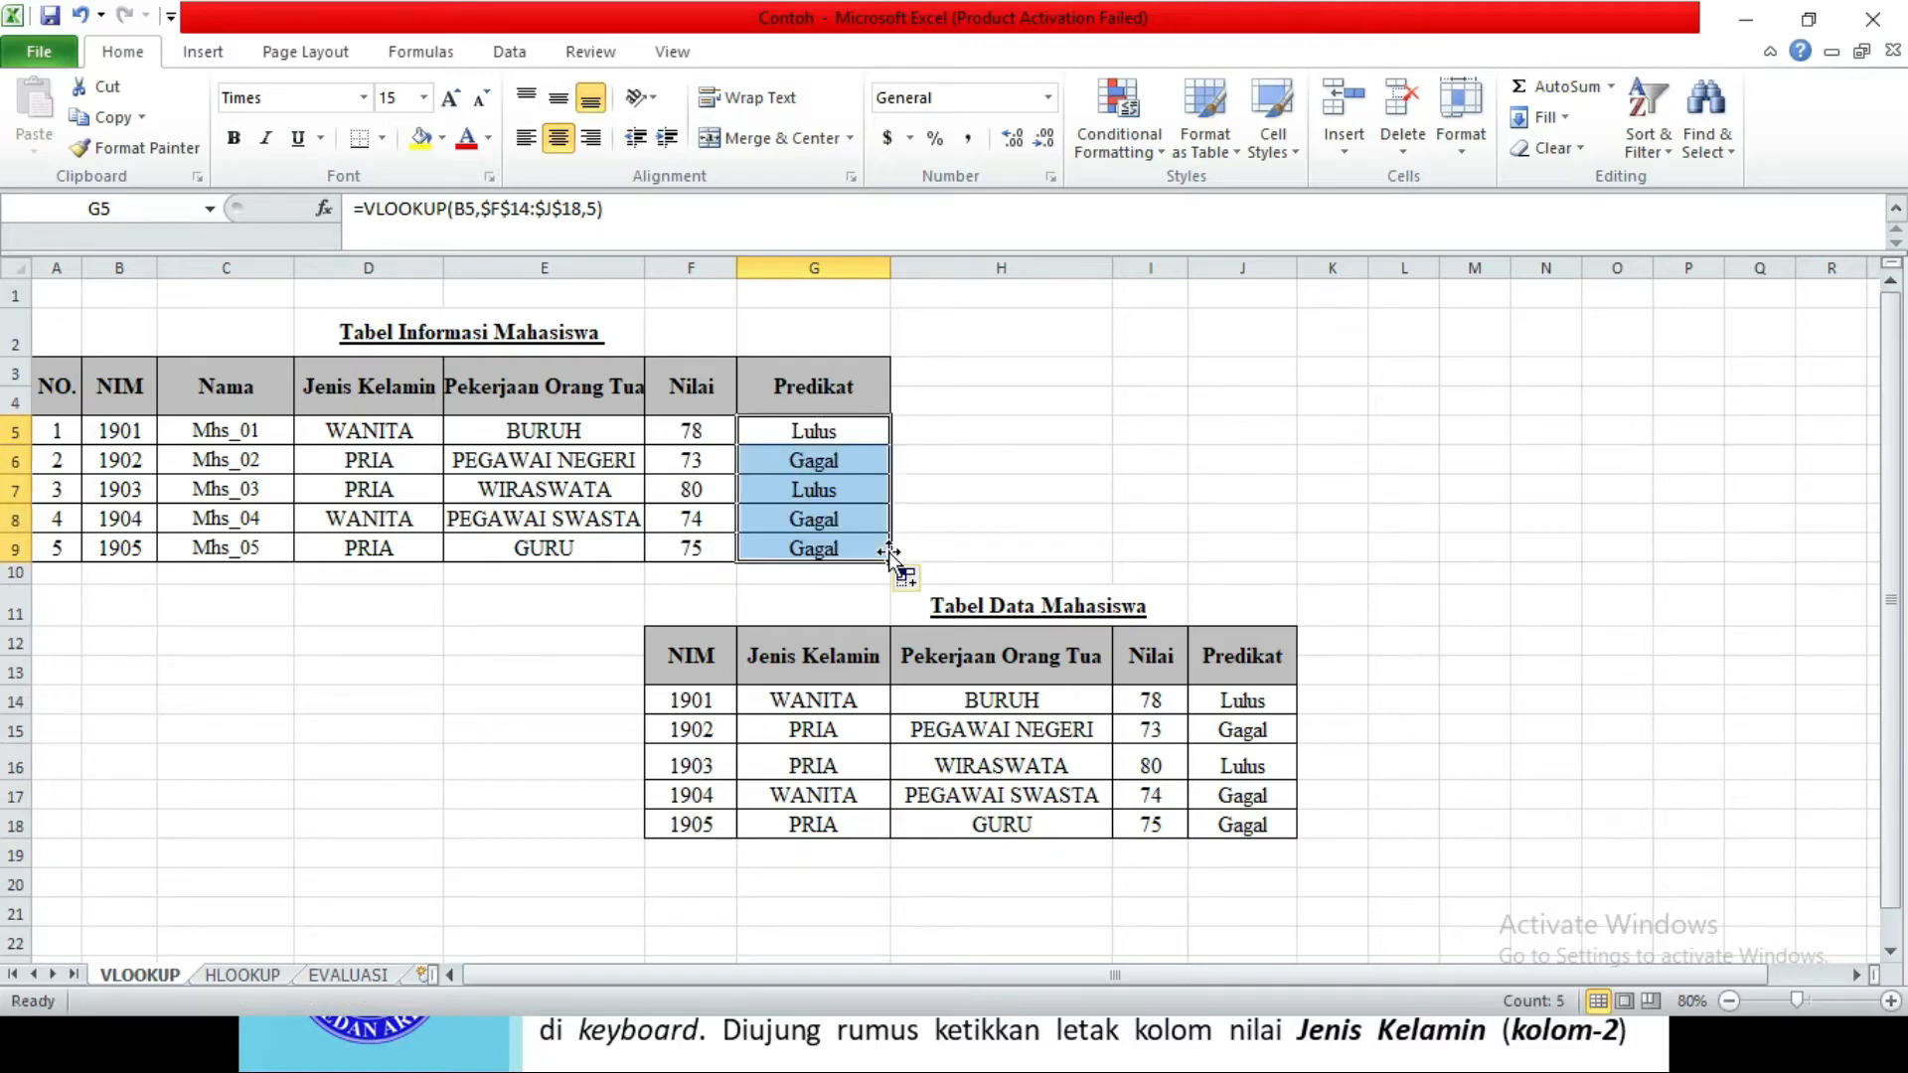
Switch to the presentation slideshow and advance to the Fungsi HLOOKUP slide
left_click(568, 641)
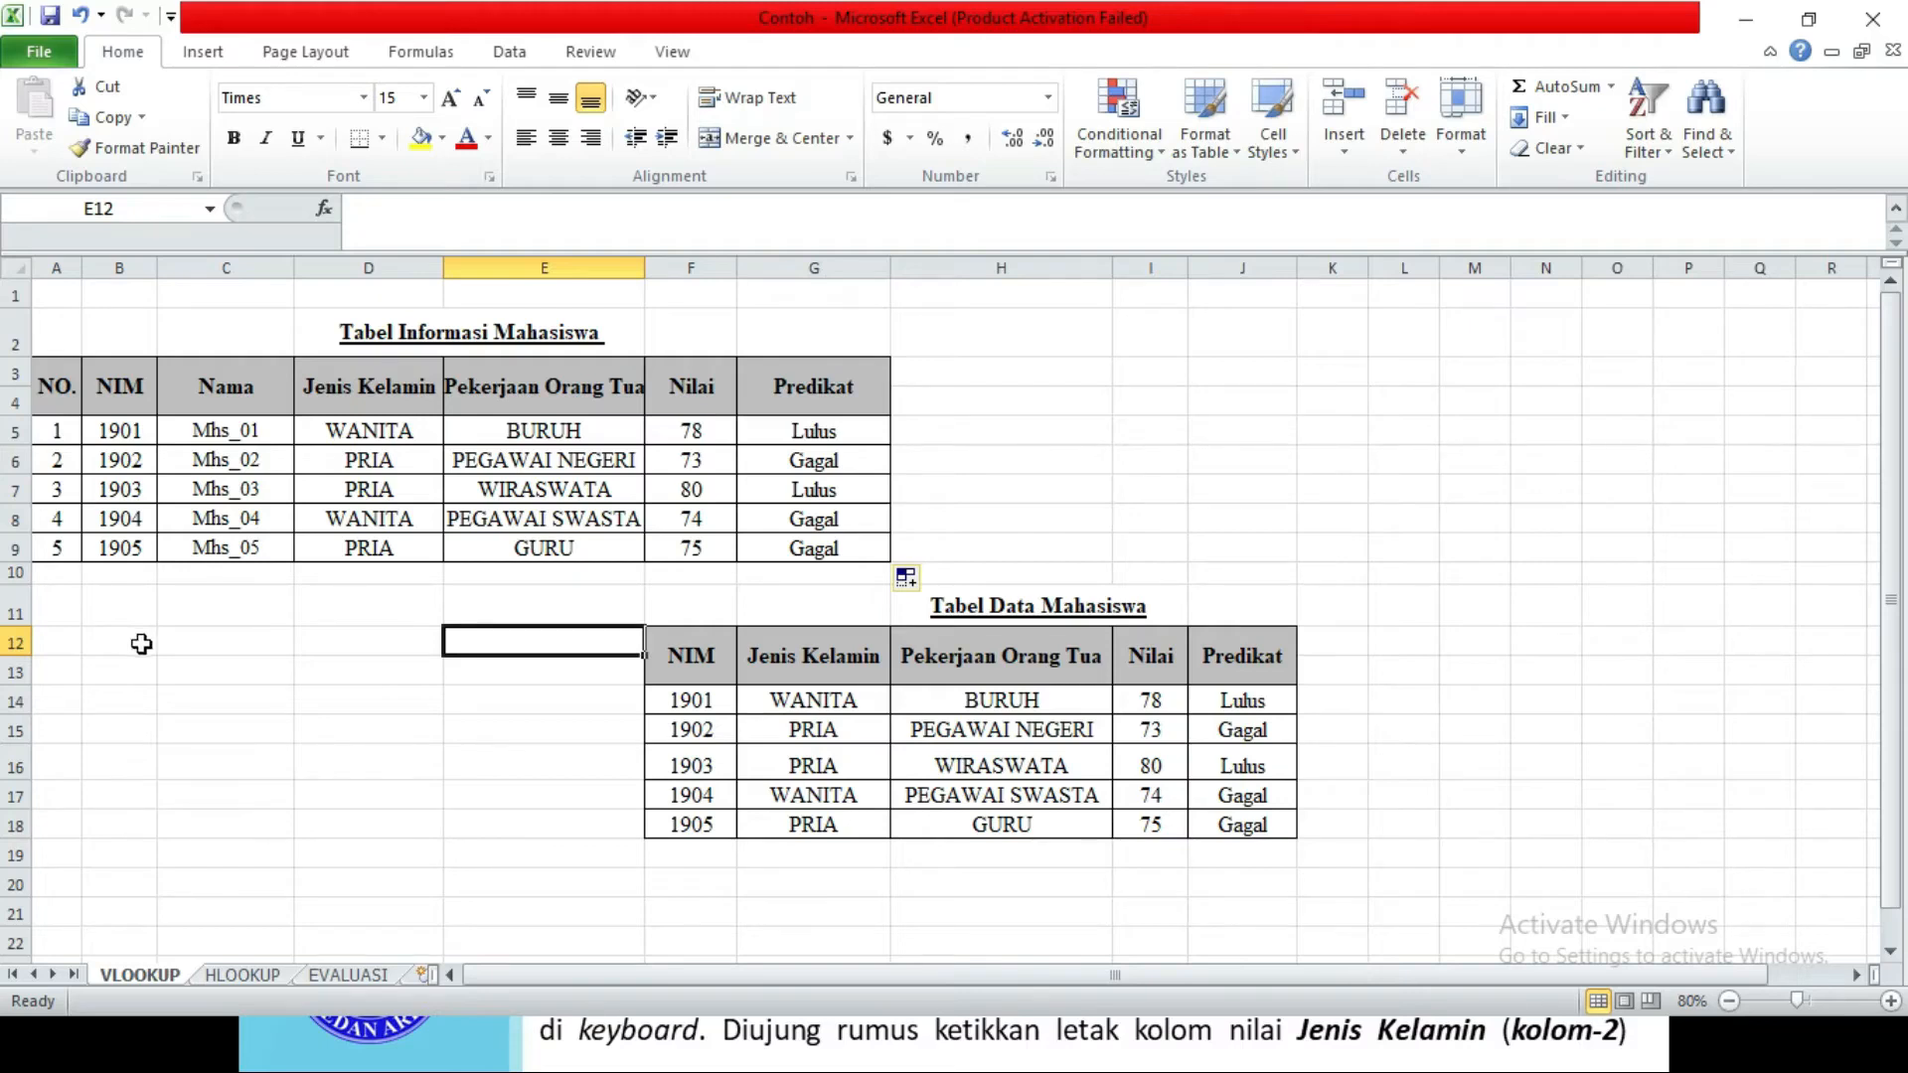
left_click(211, 650)
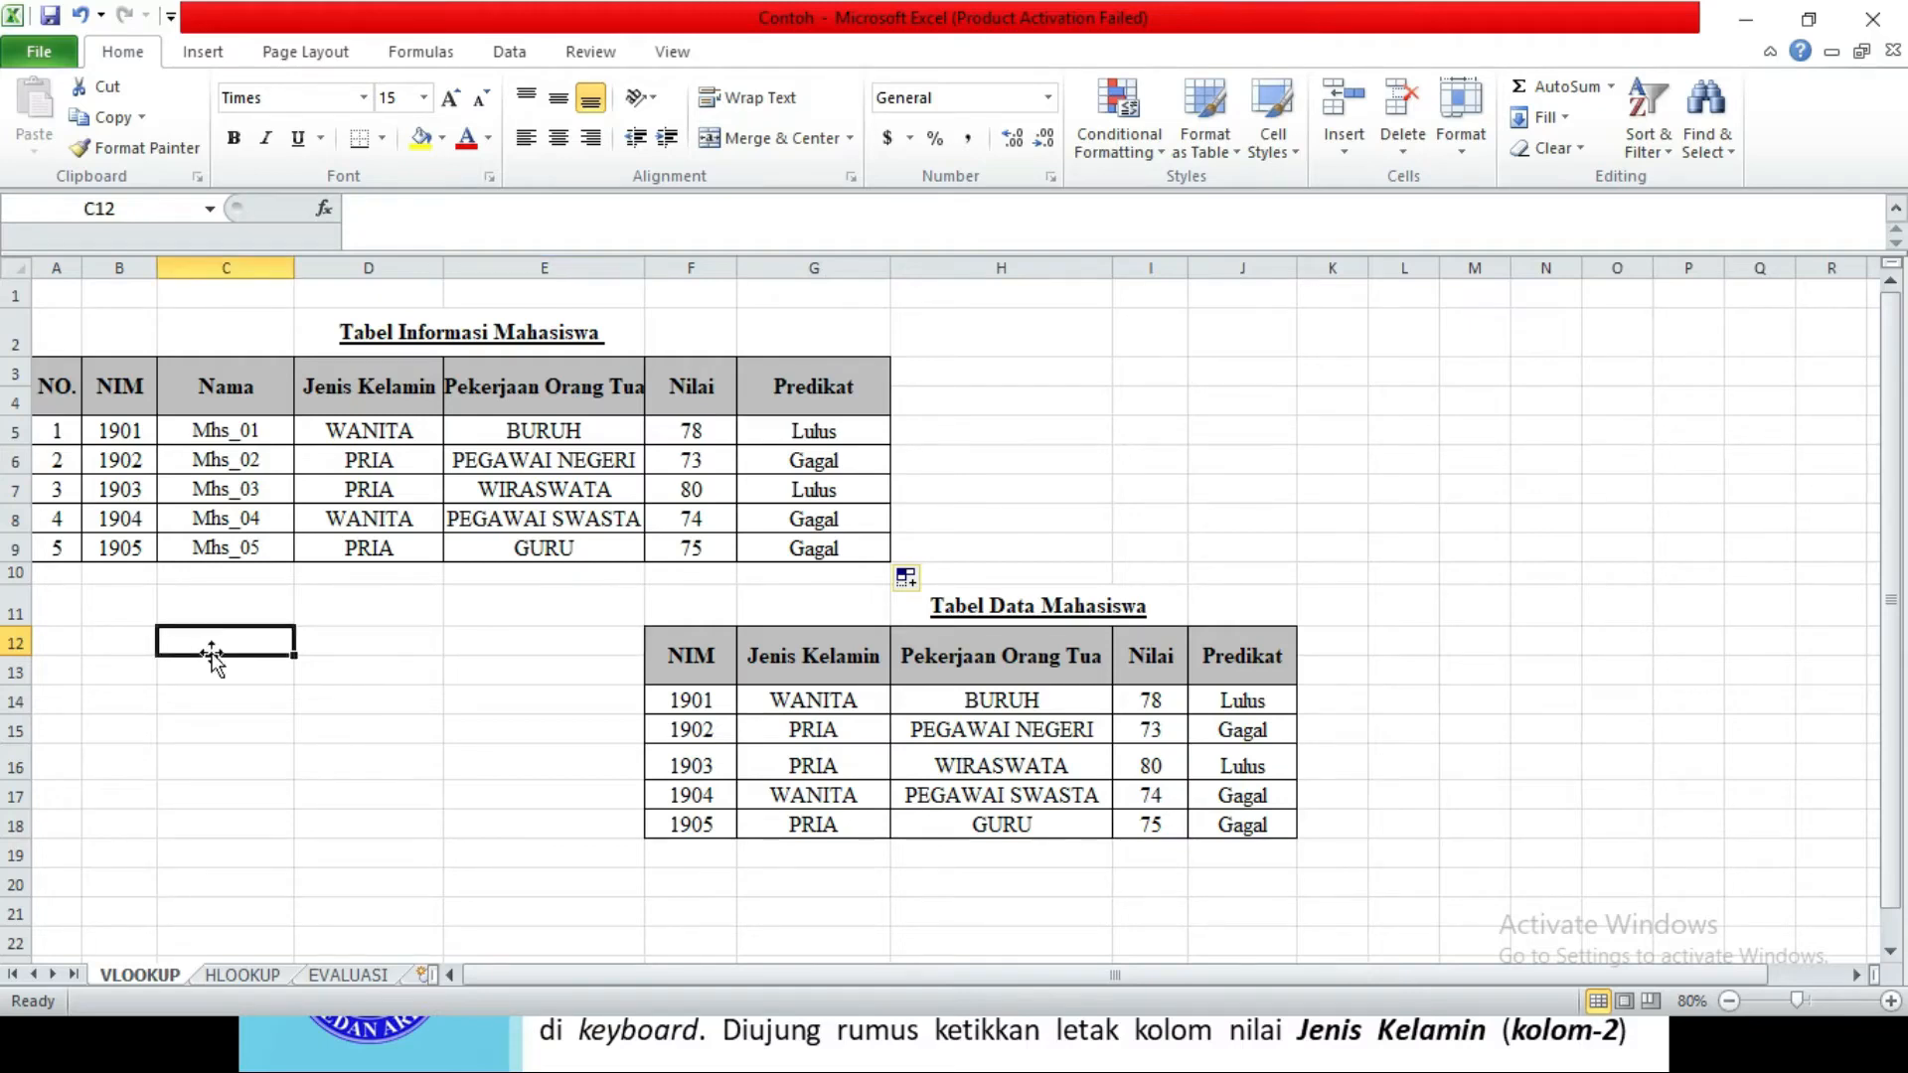
key("alt+Tab")
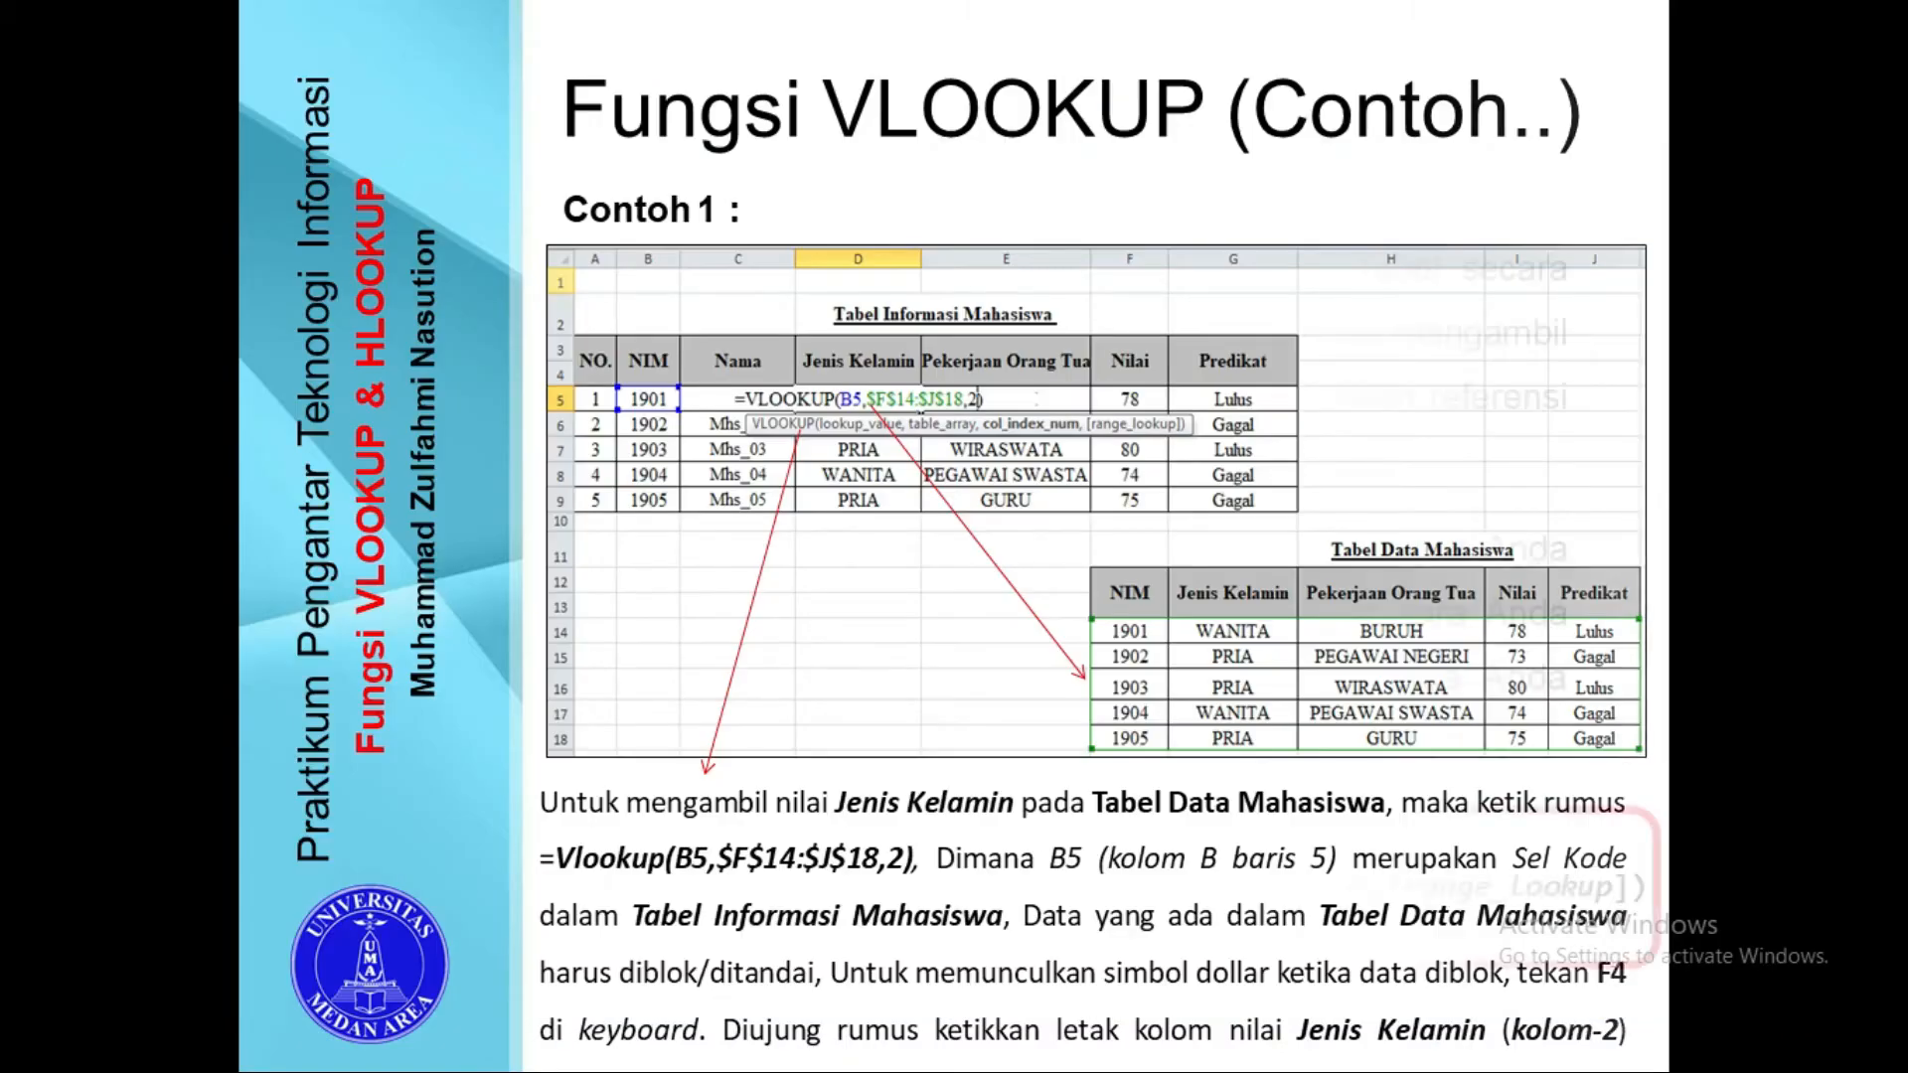
key("Right")
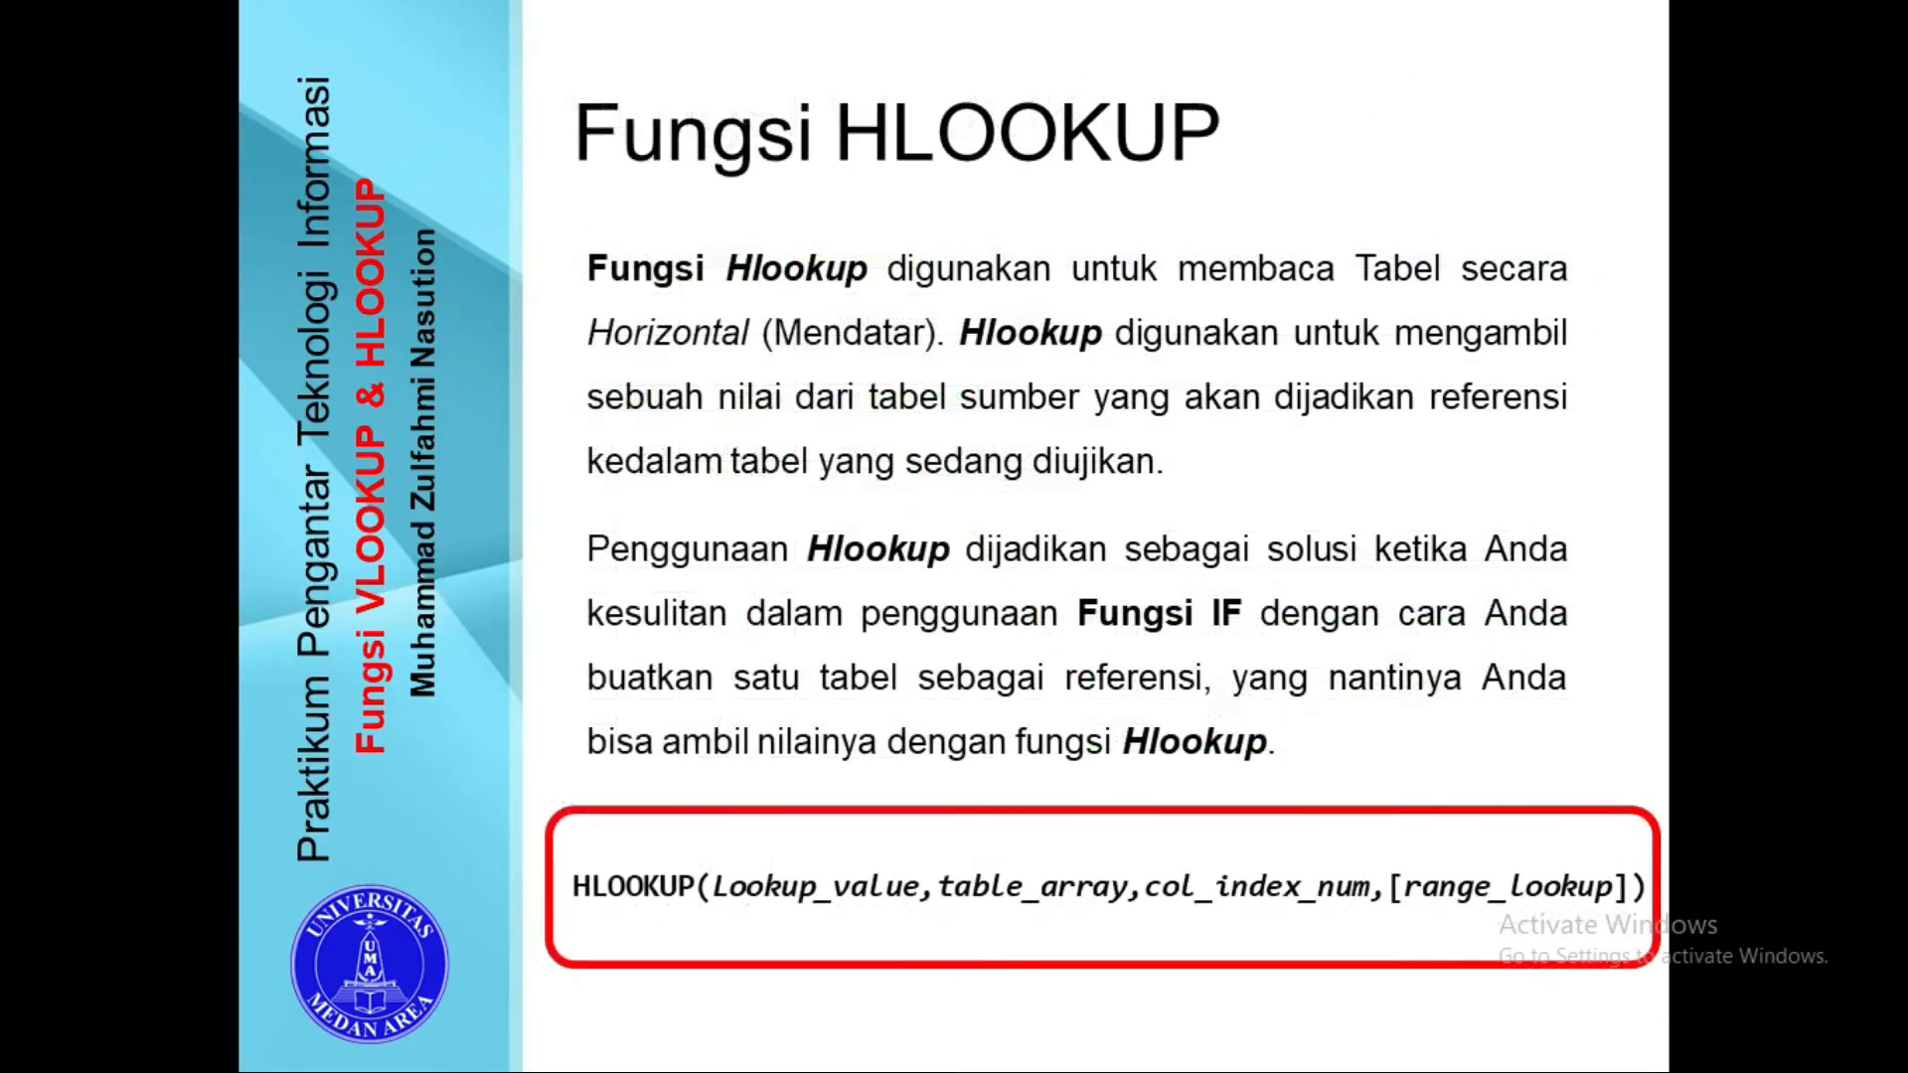
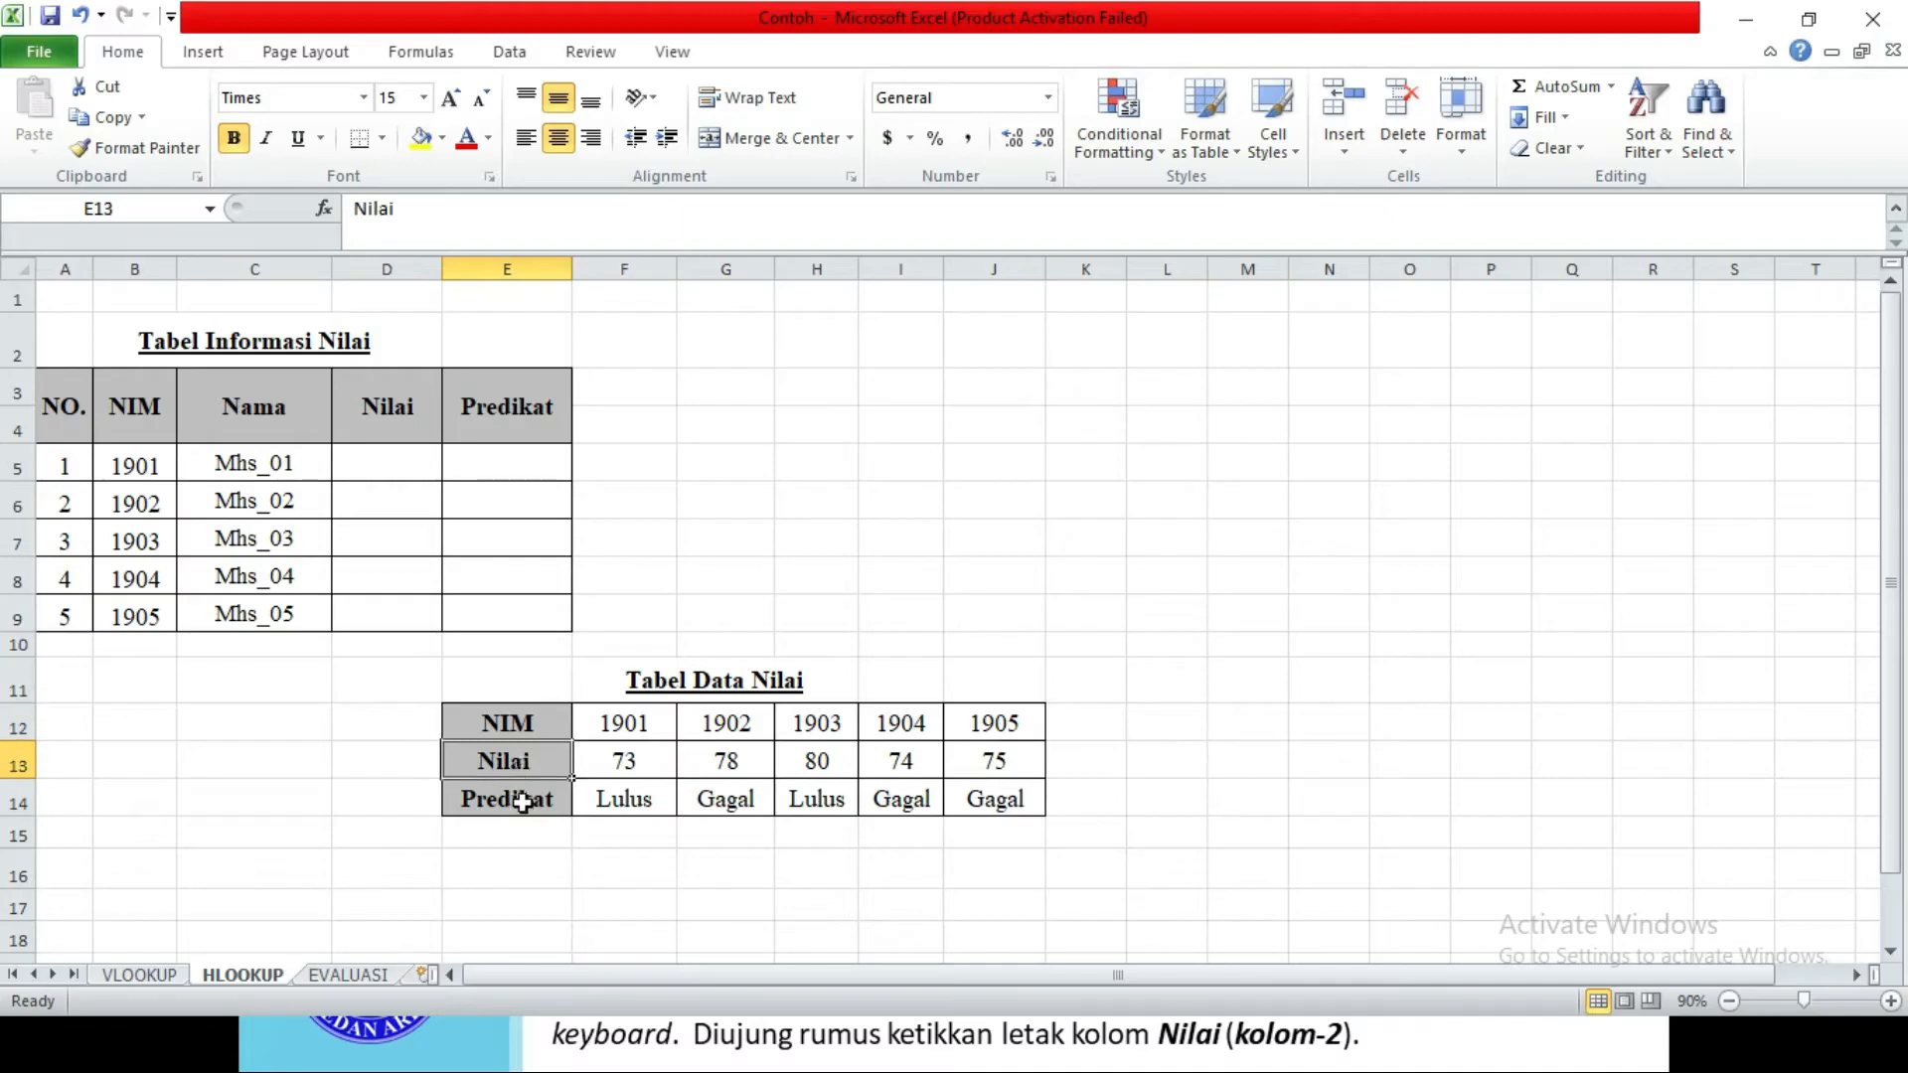
Examine the horizontal layout of the NIM, Nilai and Predikat rows in Tabel Data Nilai on the HLOOKUP sheet
left_click(522, 801)
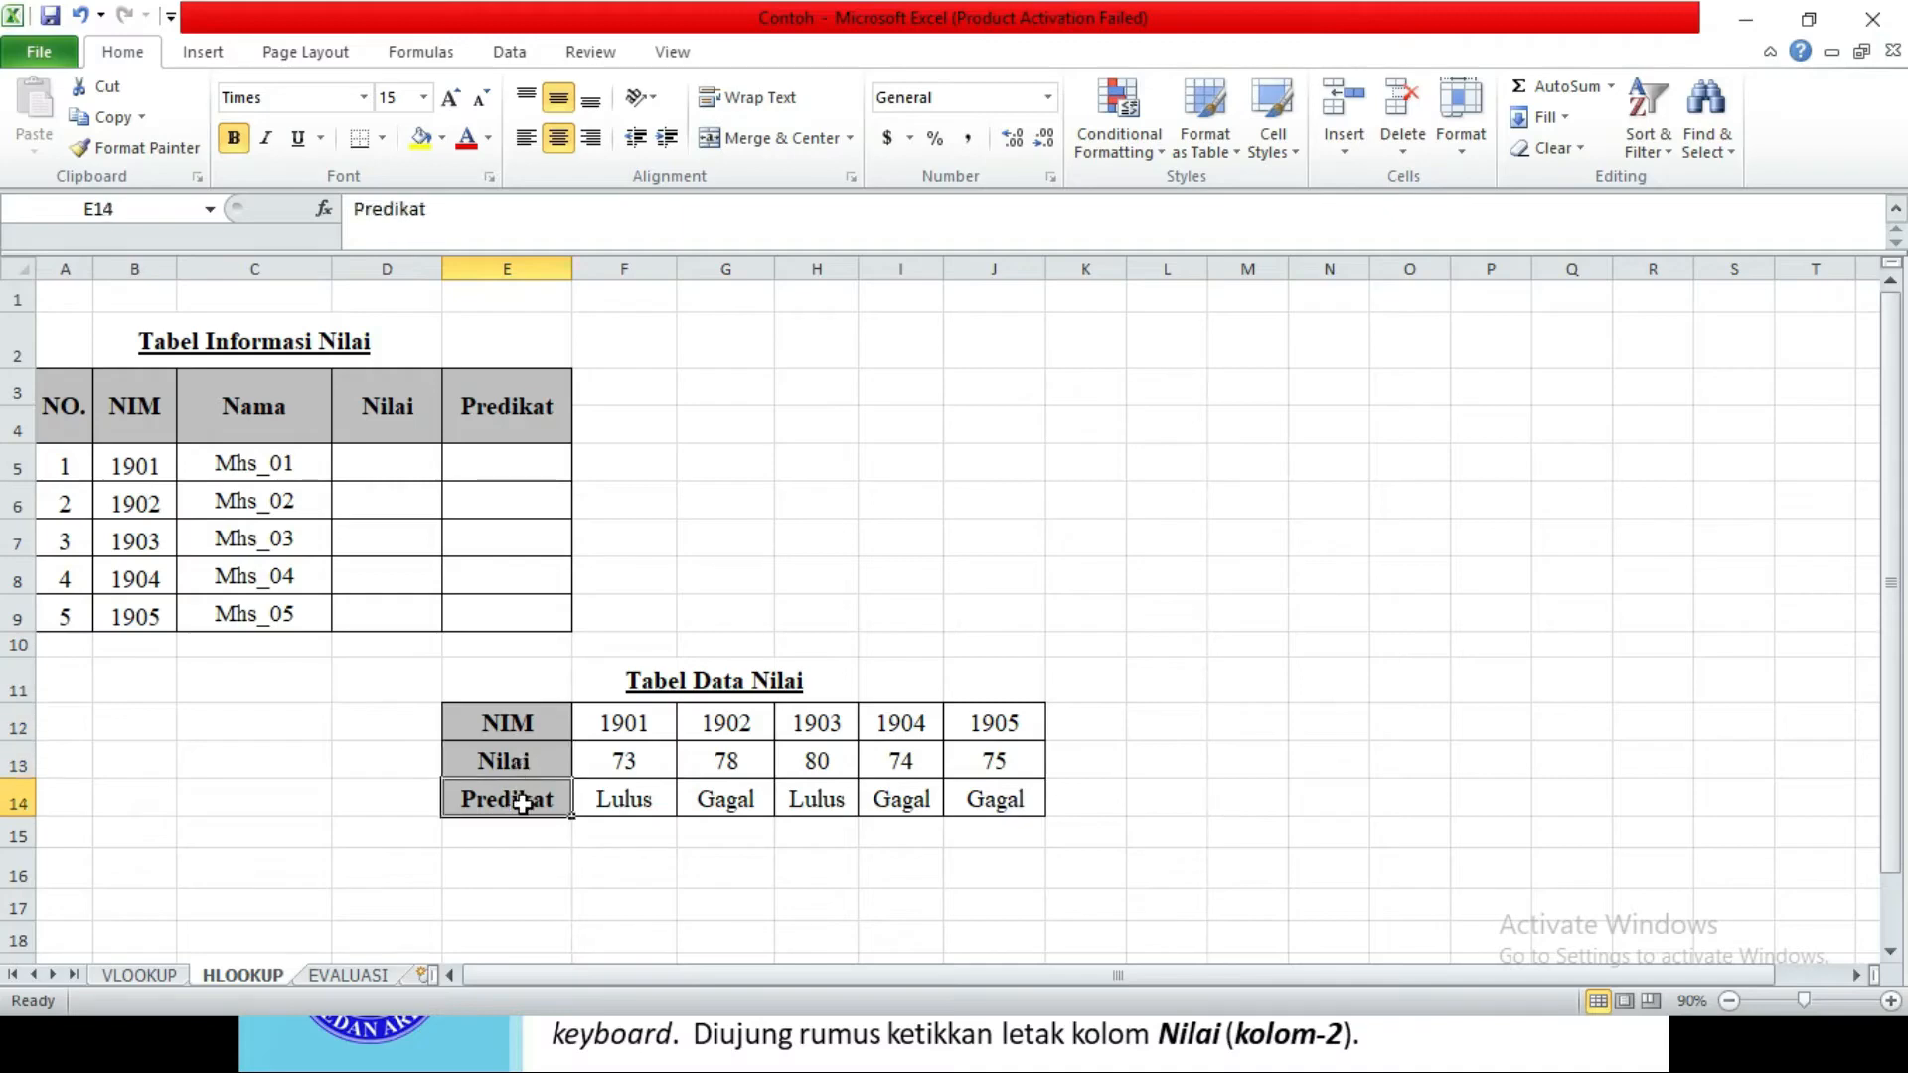
left_click(544, 727)
left_click_drag(644, 718, 997, 722)
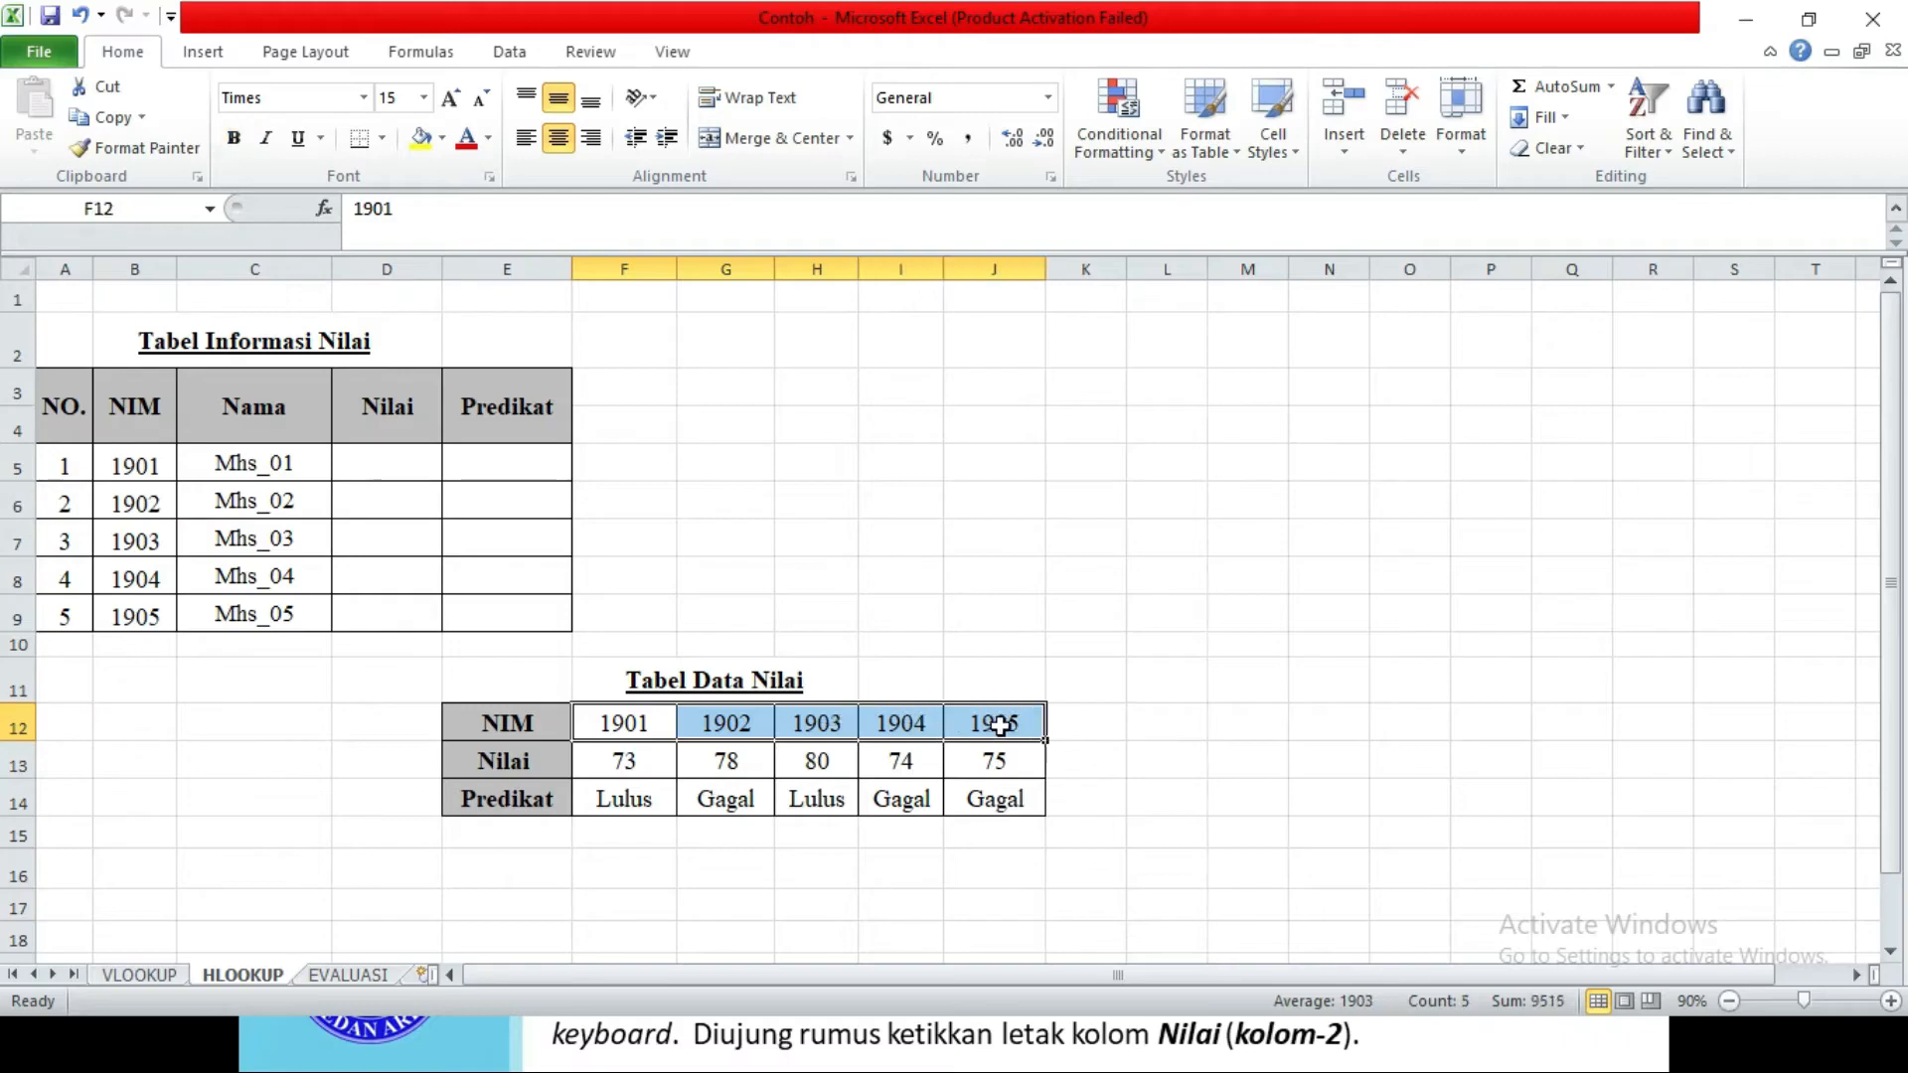
left_click(613, 722)
left_click_drag(613, 722, 617, 829)
left_click(624, 788)
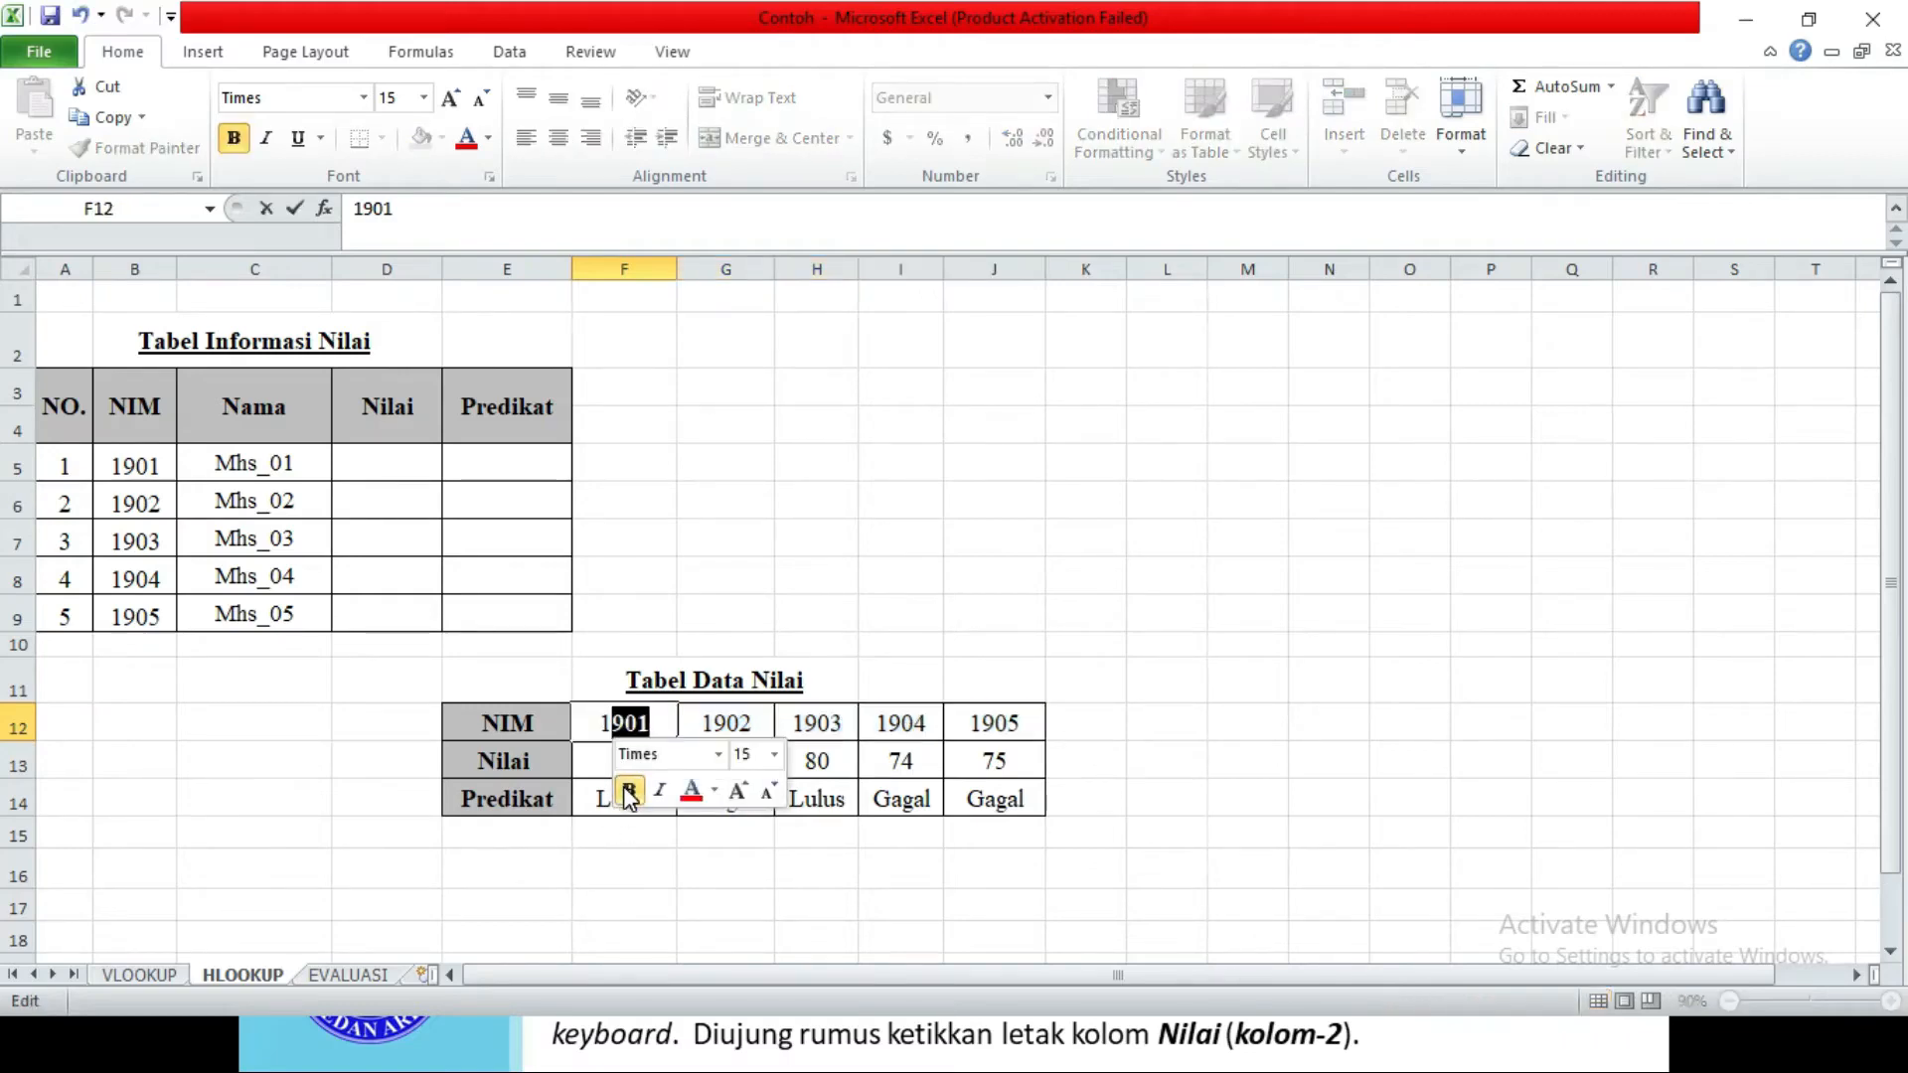
key("ctrl+b")
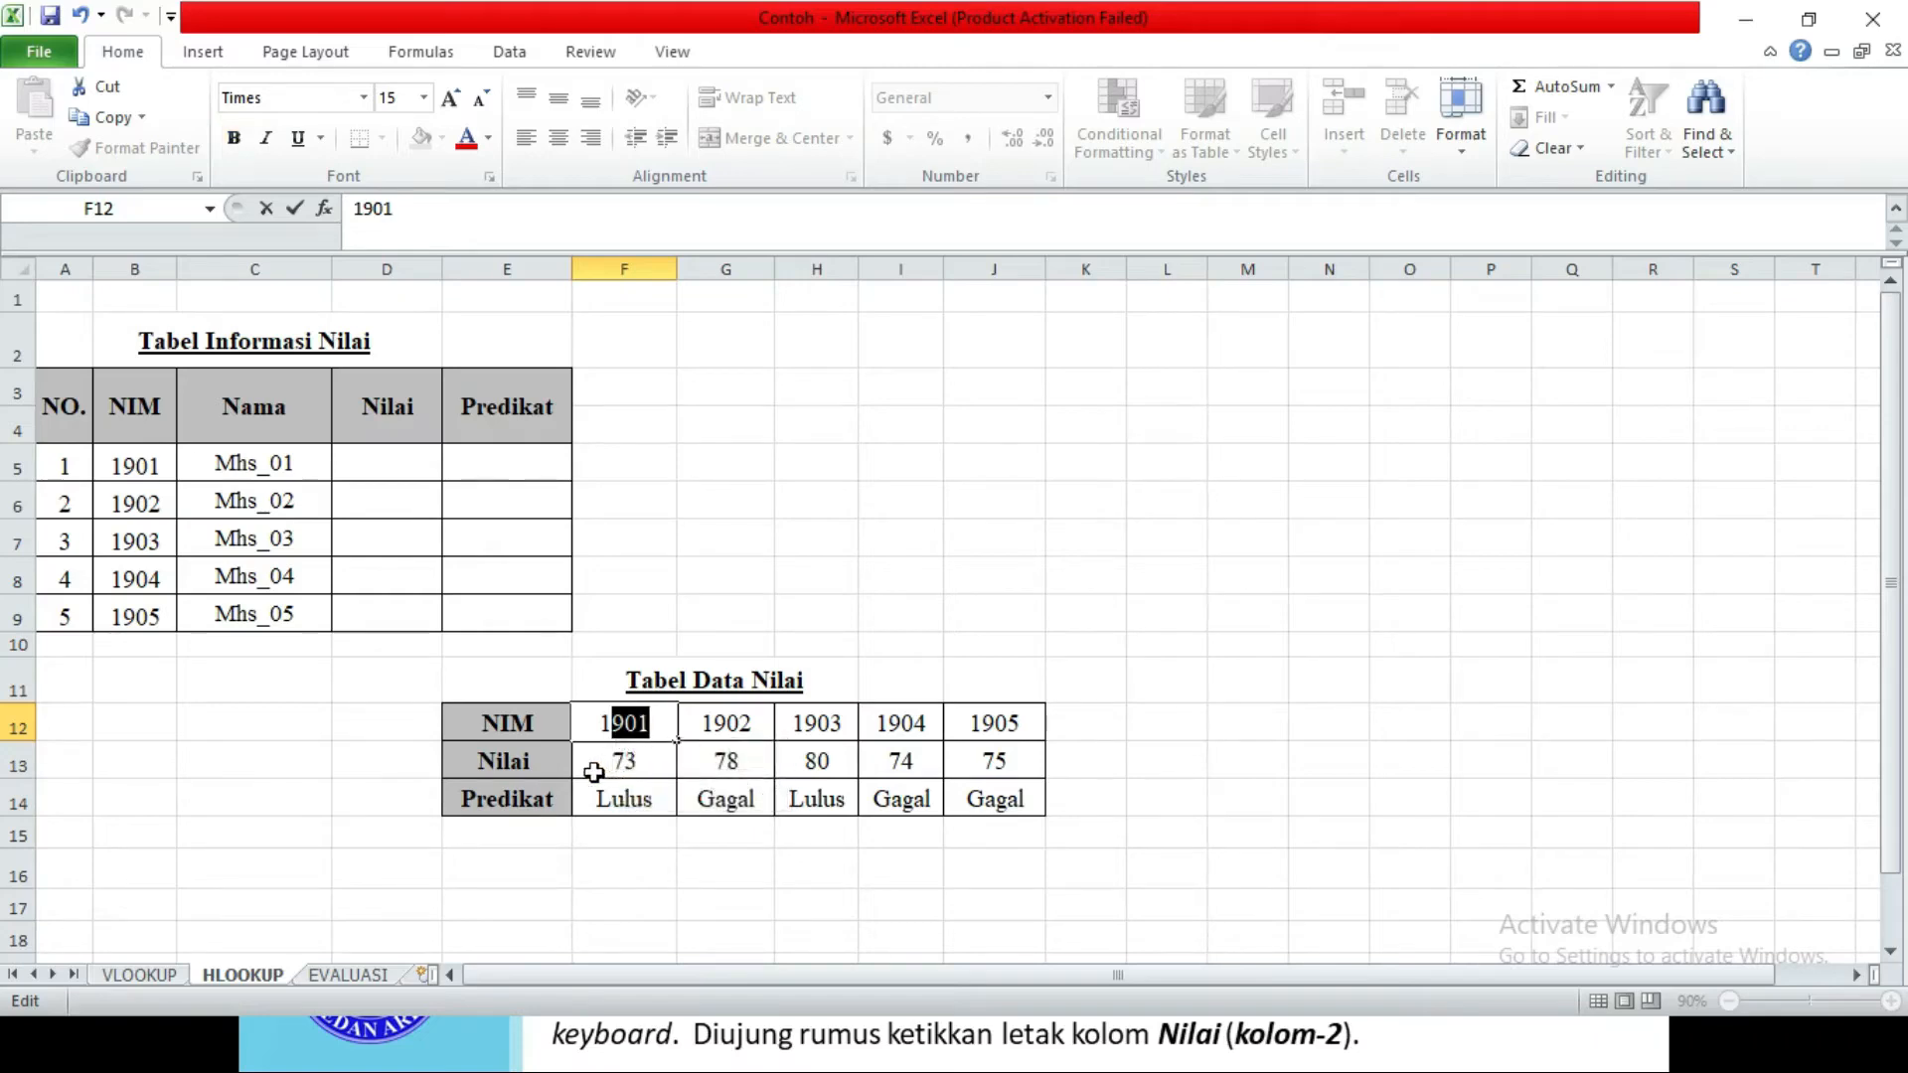
left_click(604, 738)
left_click(617, 796)
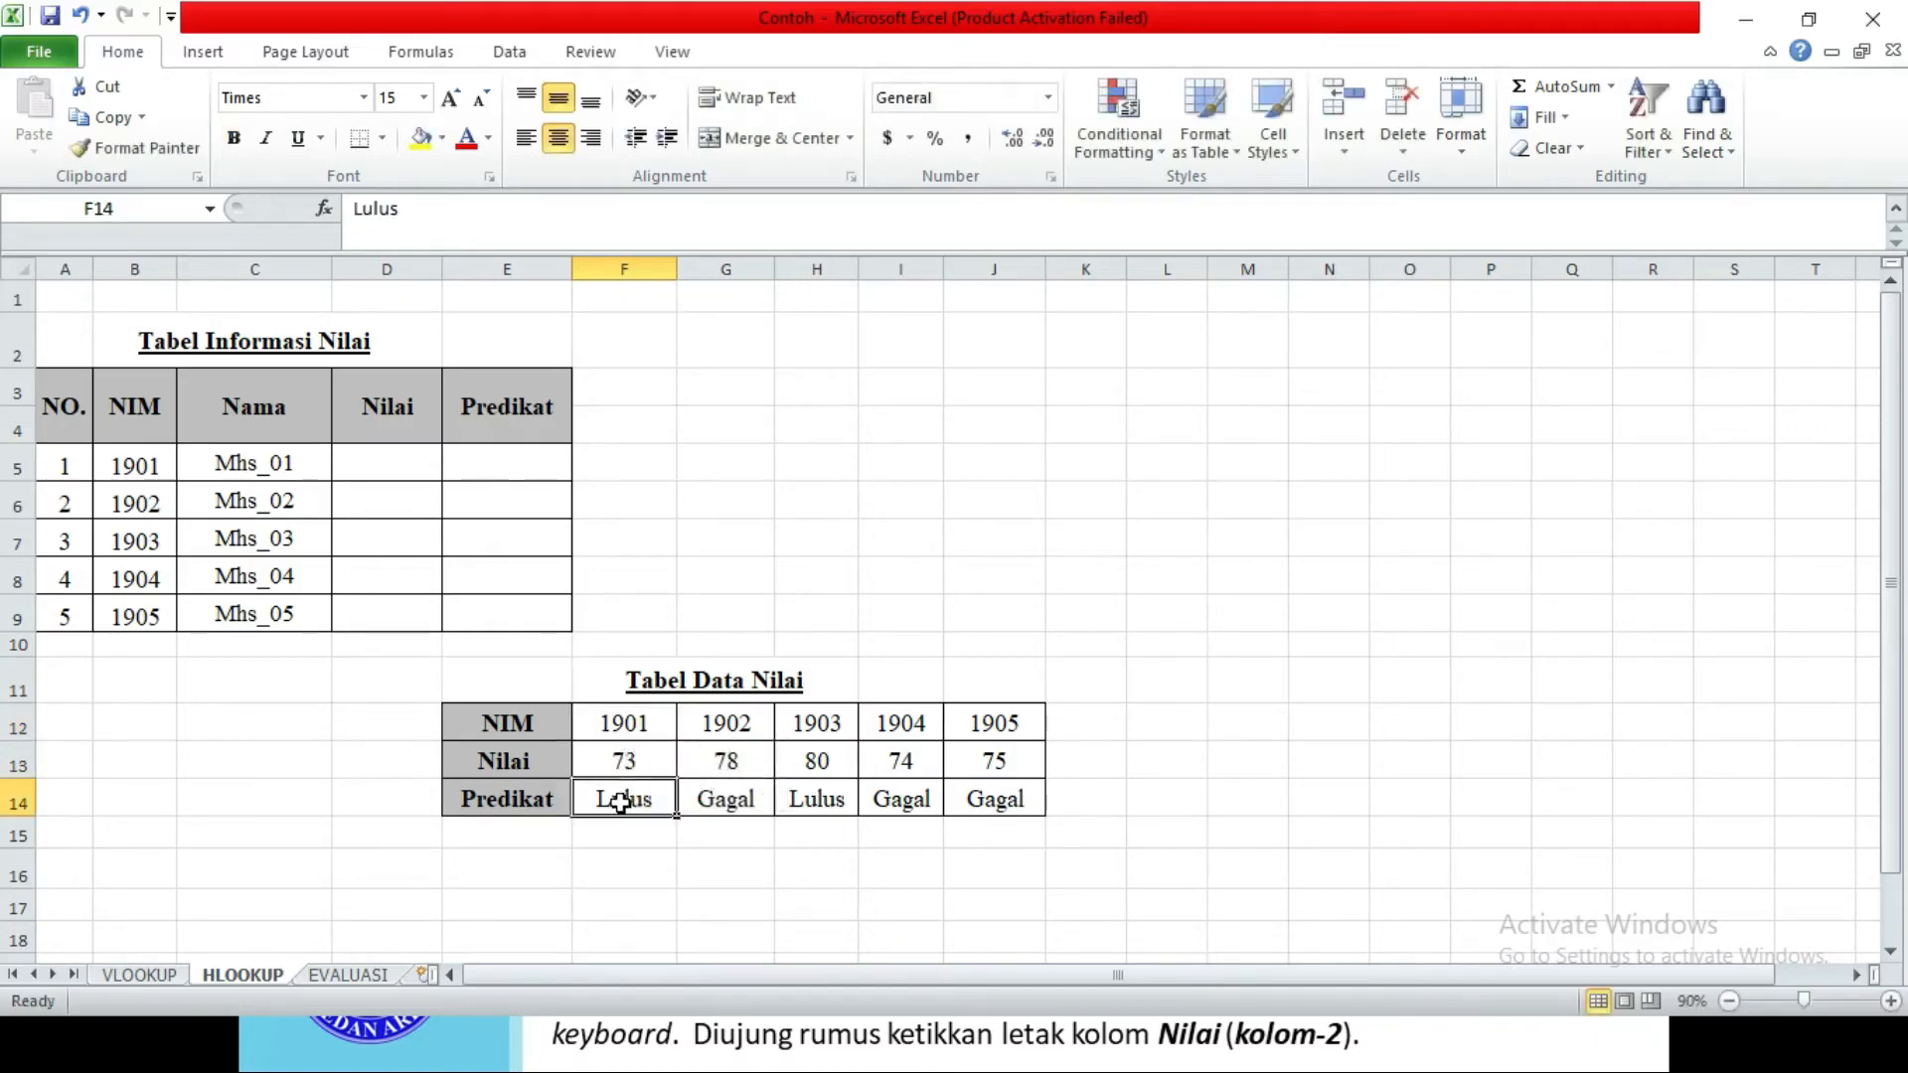
left_click(606, 727)
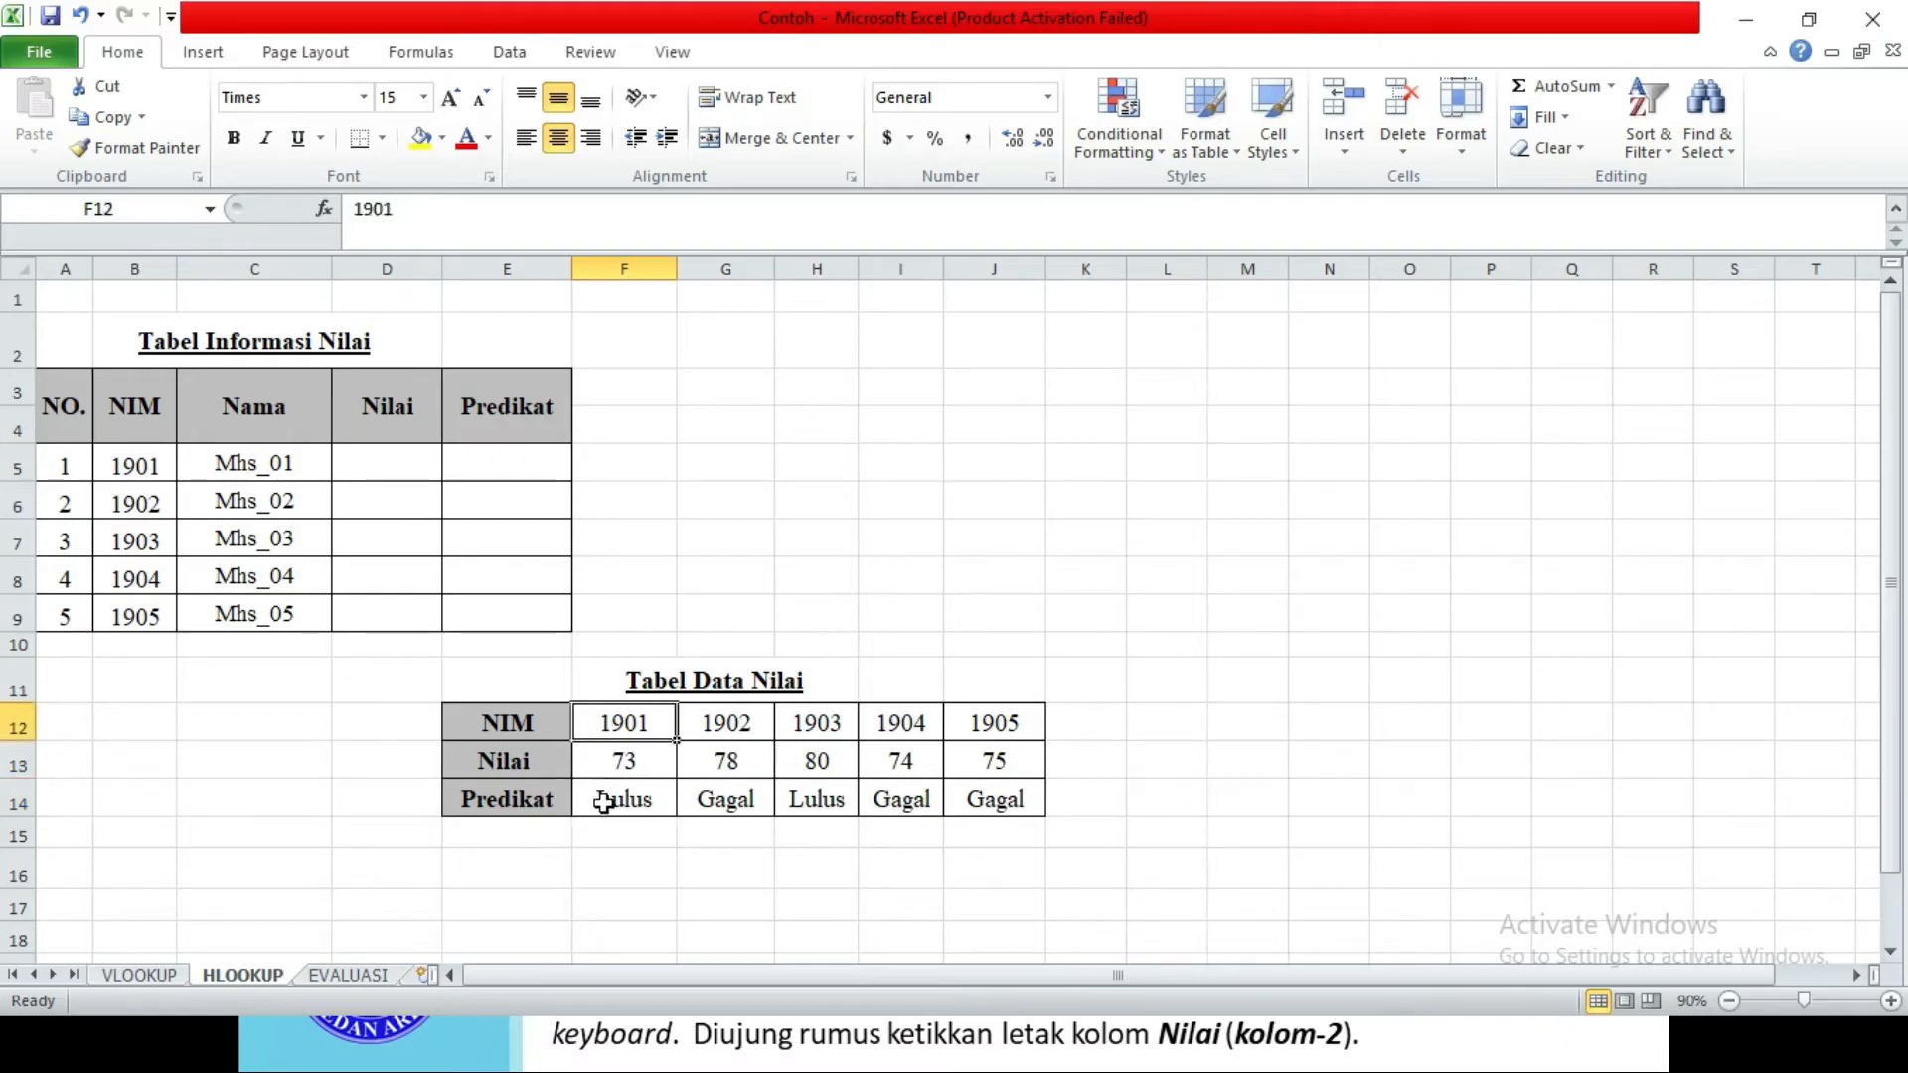
left_click_drag(621, 726, 1003, 760)
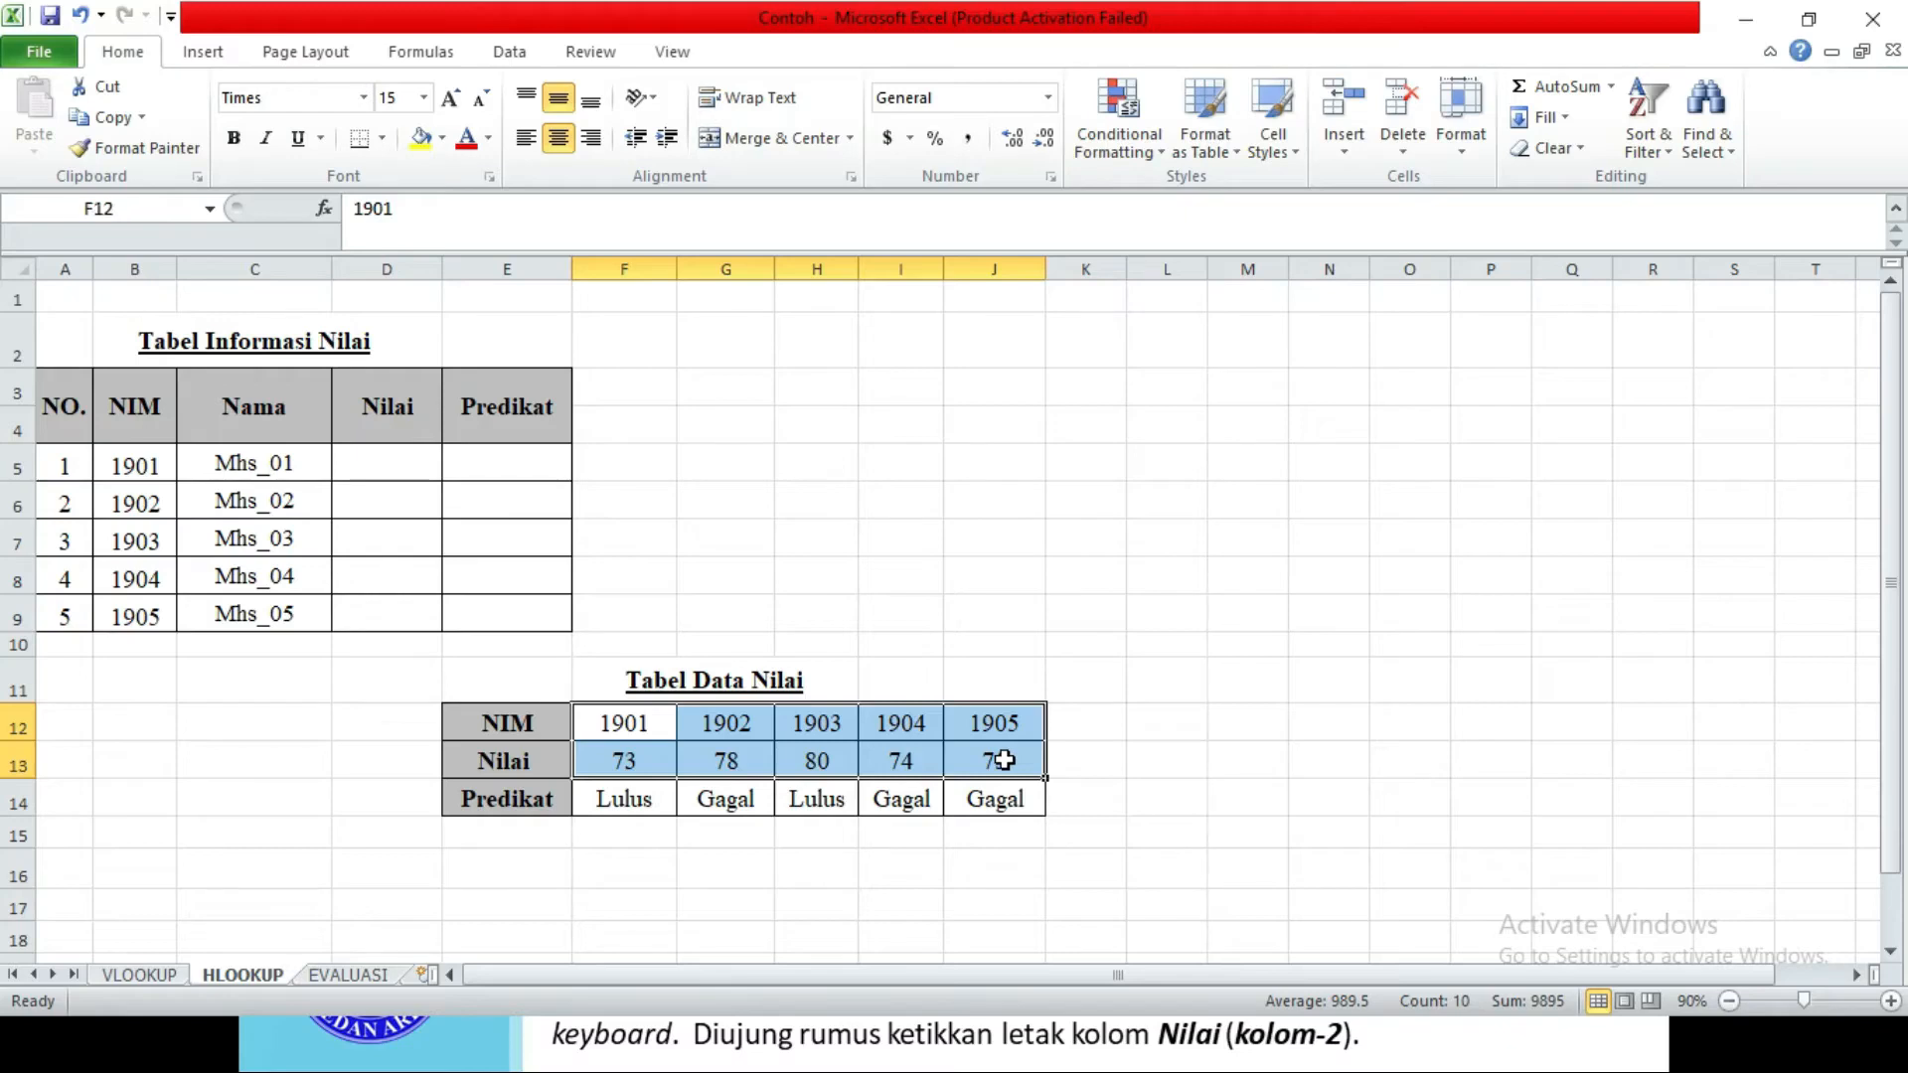
Look up the first student's Nilai in D5 of Tabel Informasi Nilai with =HLOOKUP(B5,$F$12:$J$14,2)
left_click(403, 459)
type("=")
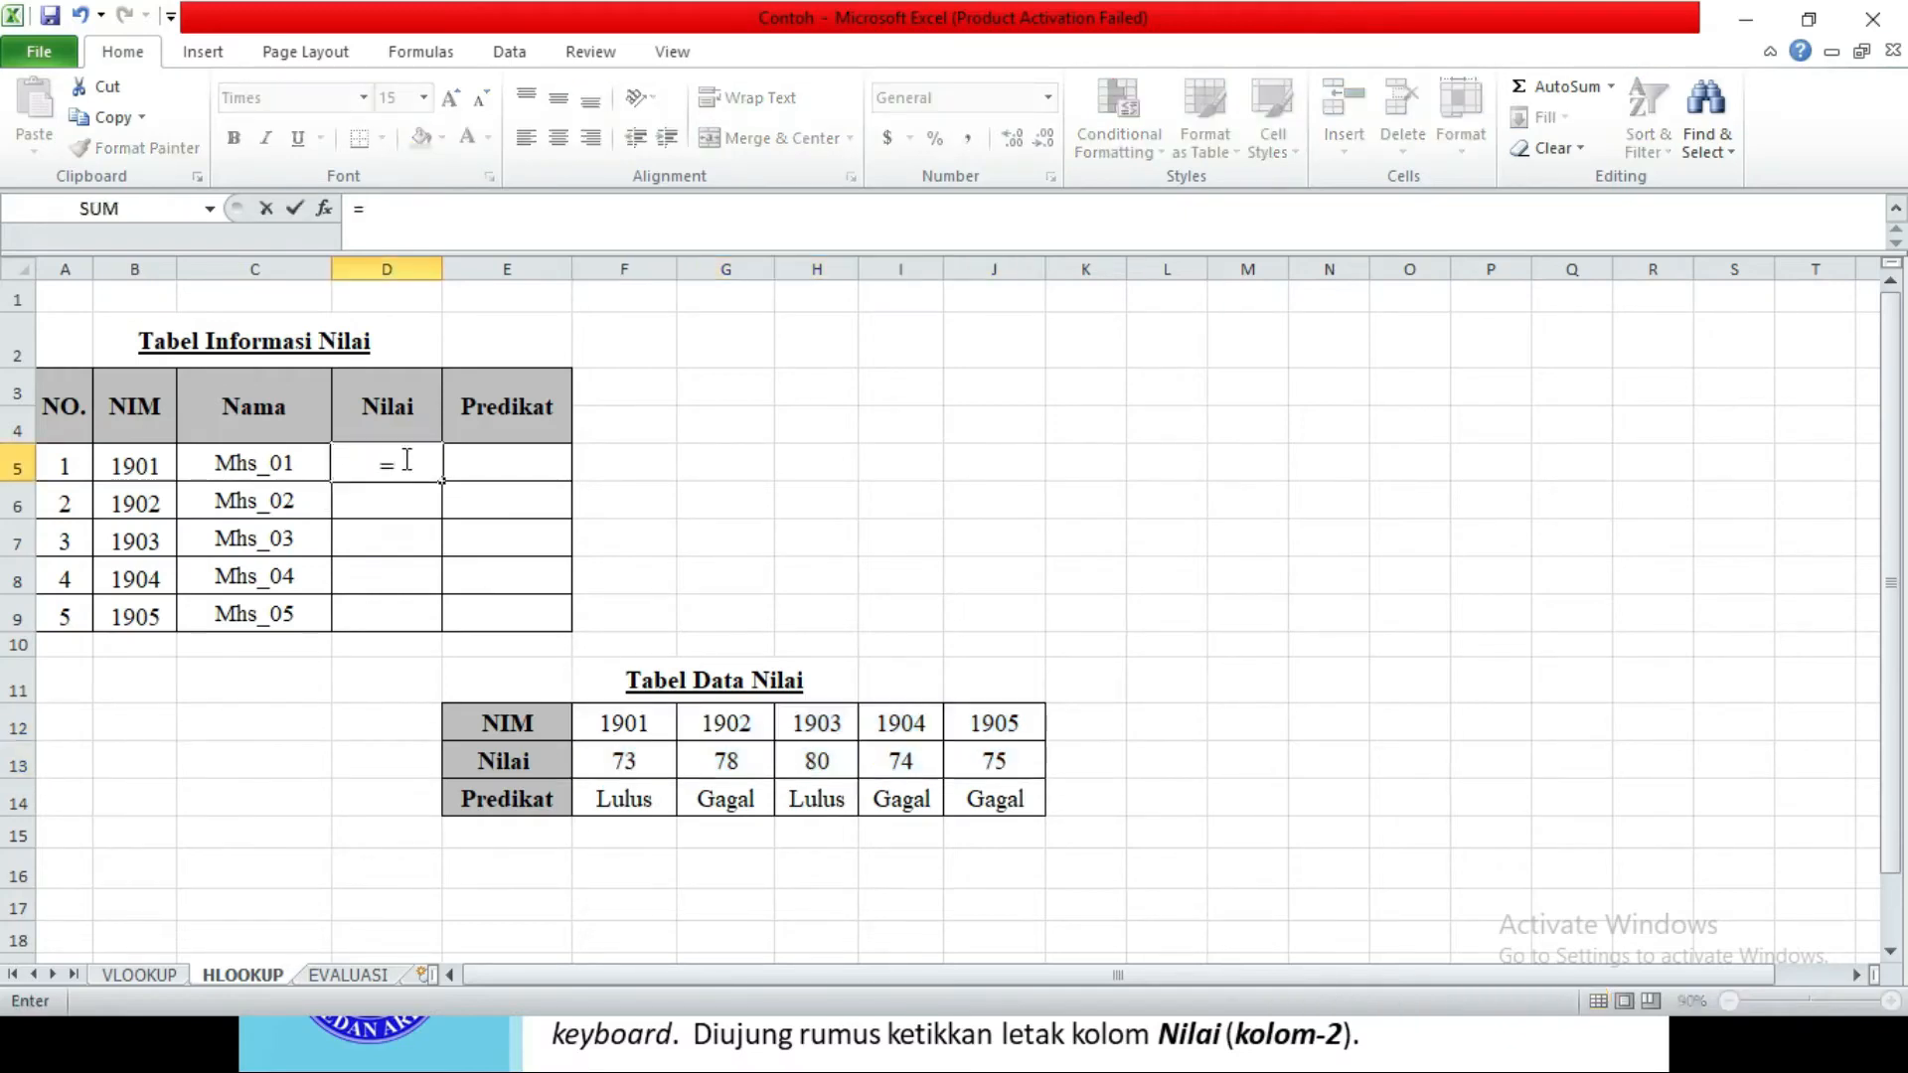
type("h")
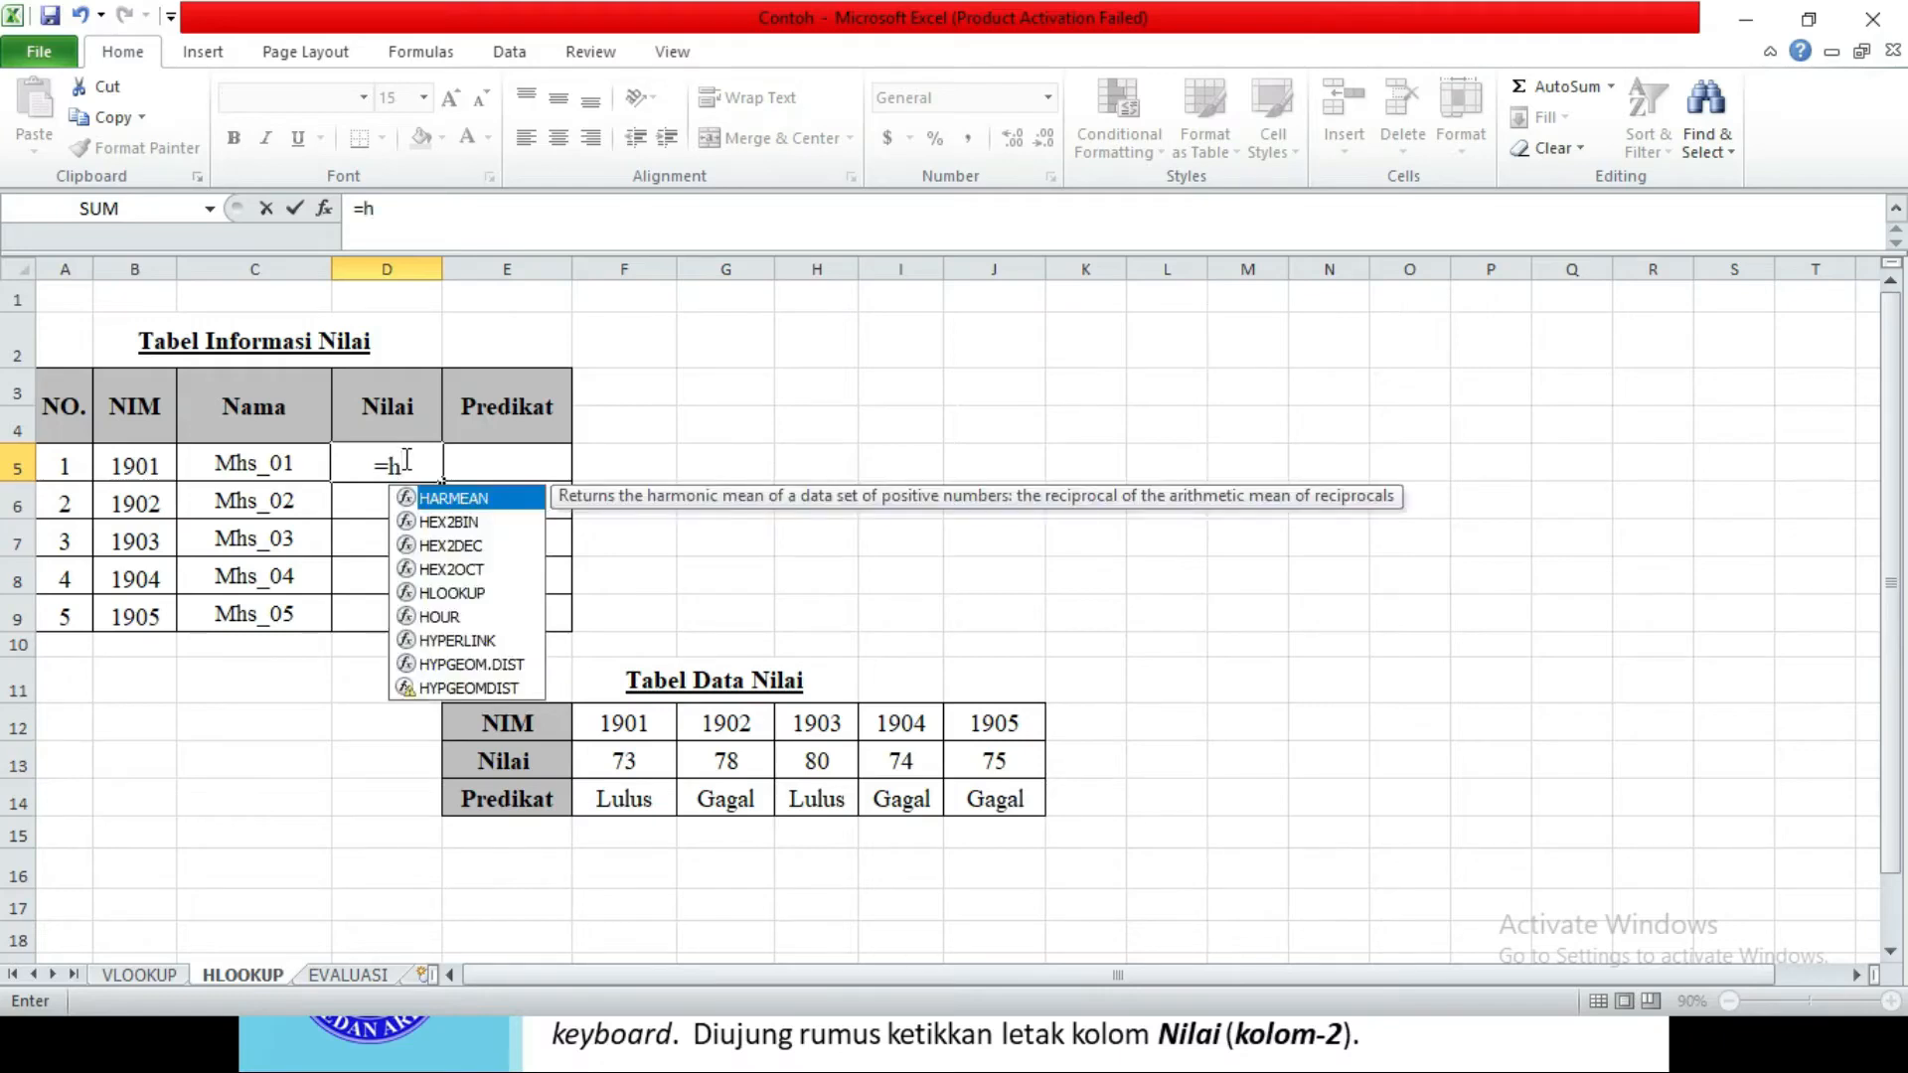
type("l")
key("Tab")
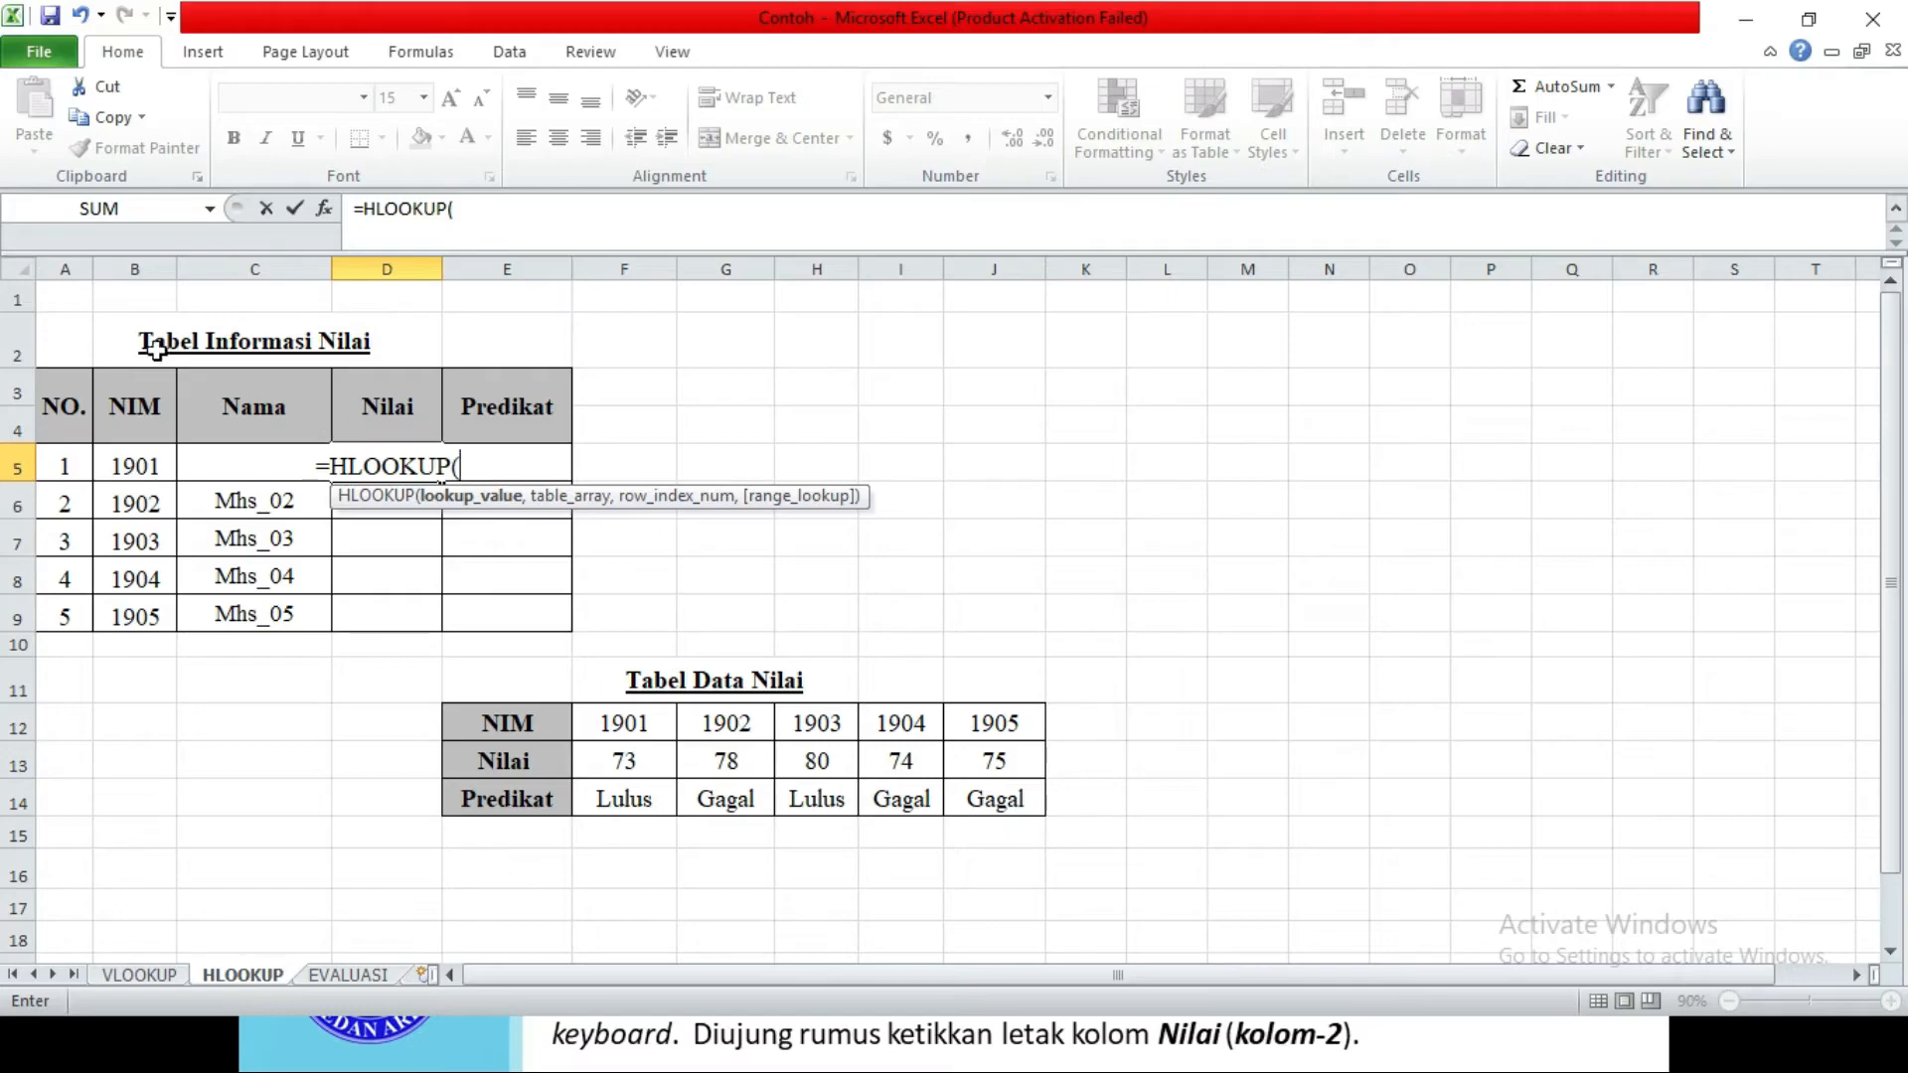
left_click(139, 466)
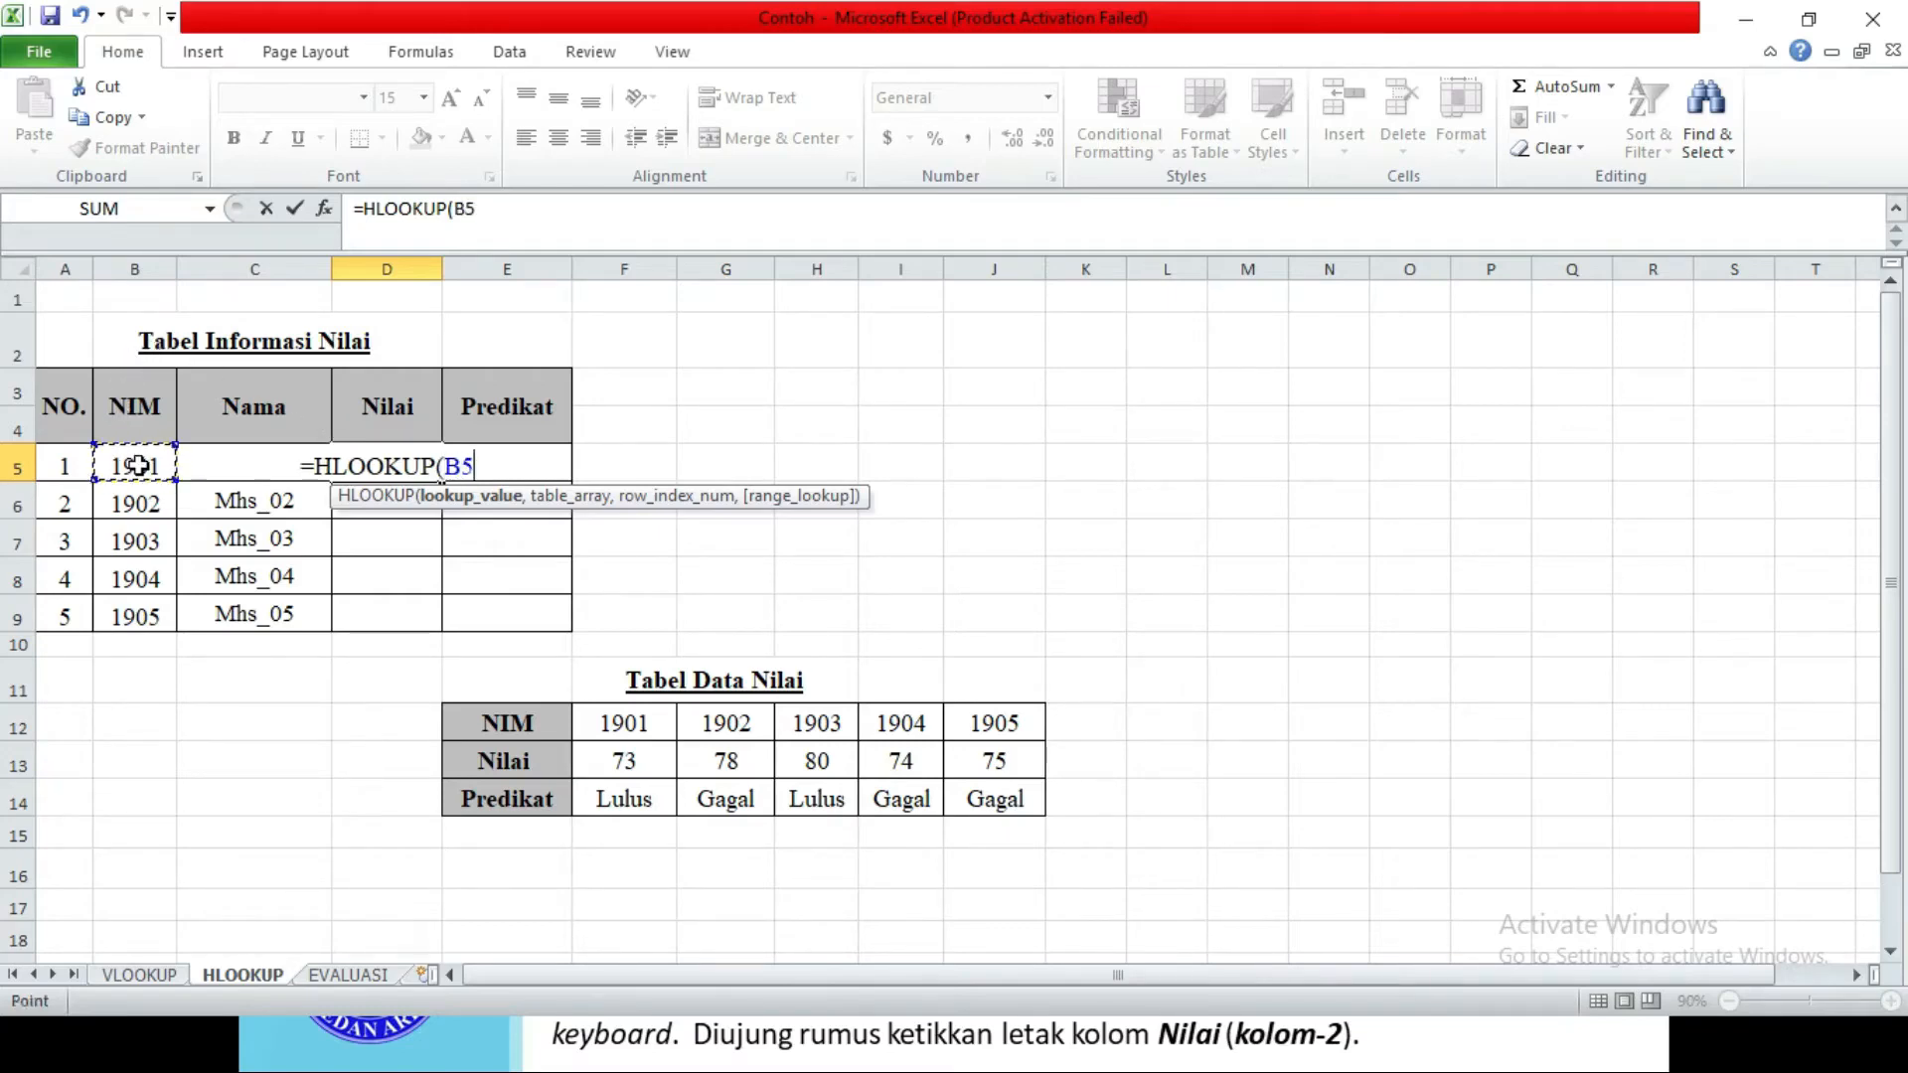
type(",")
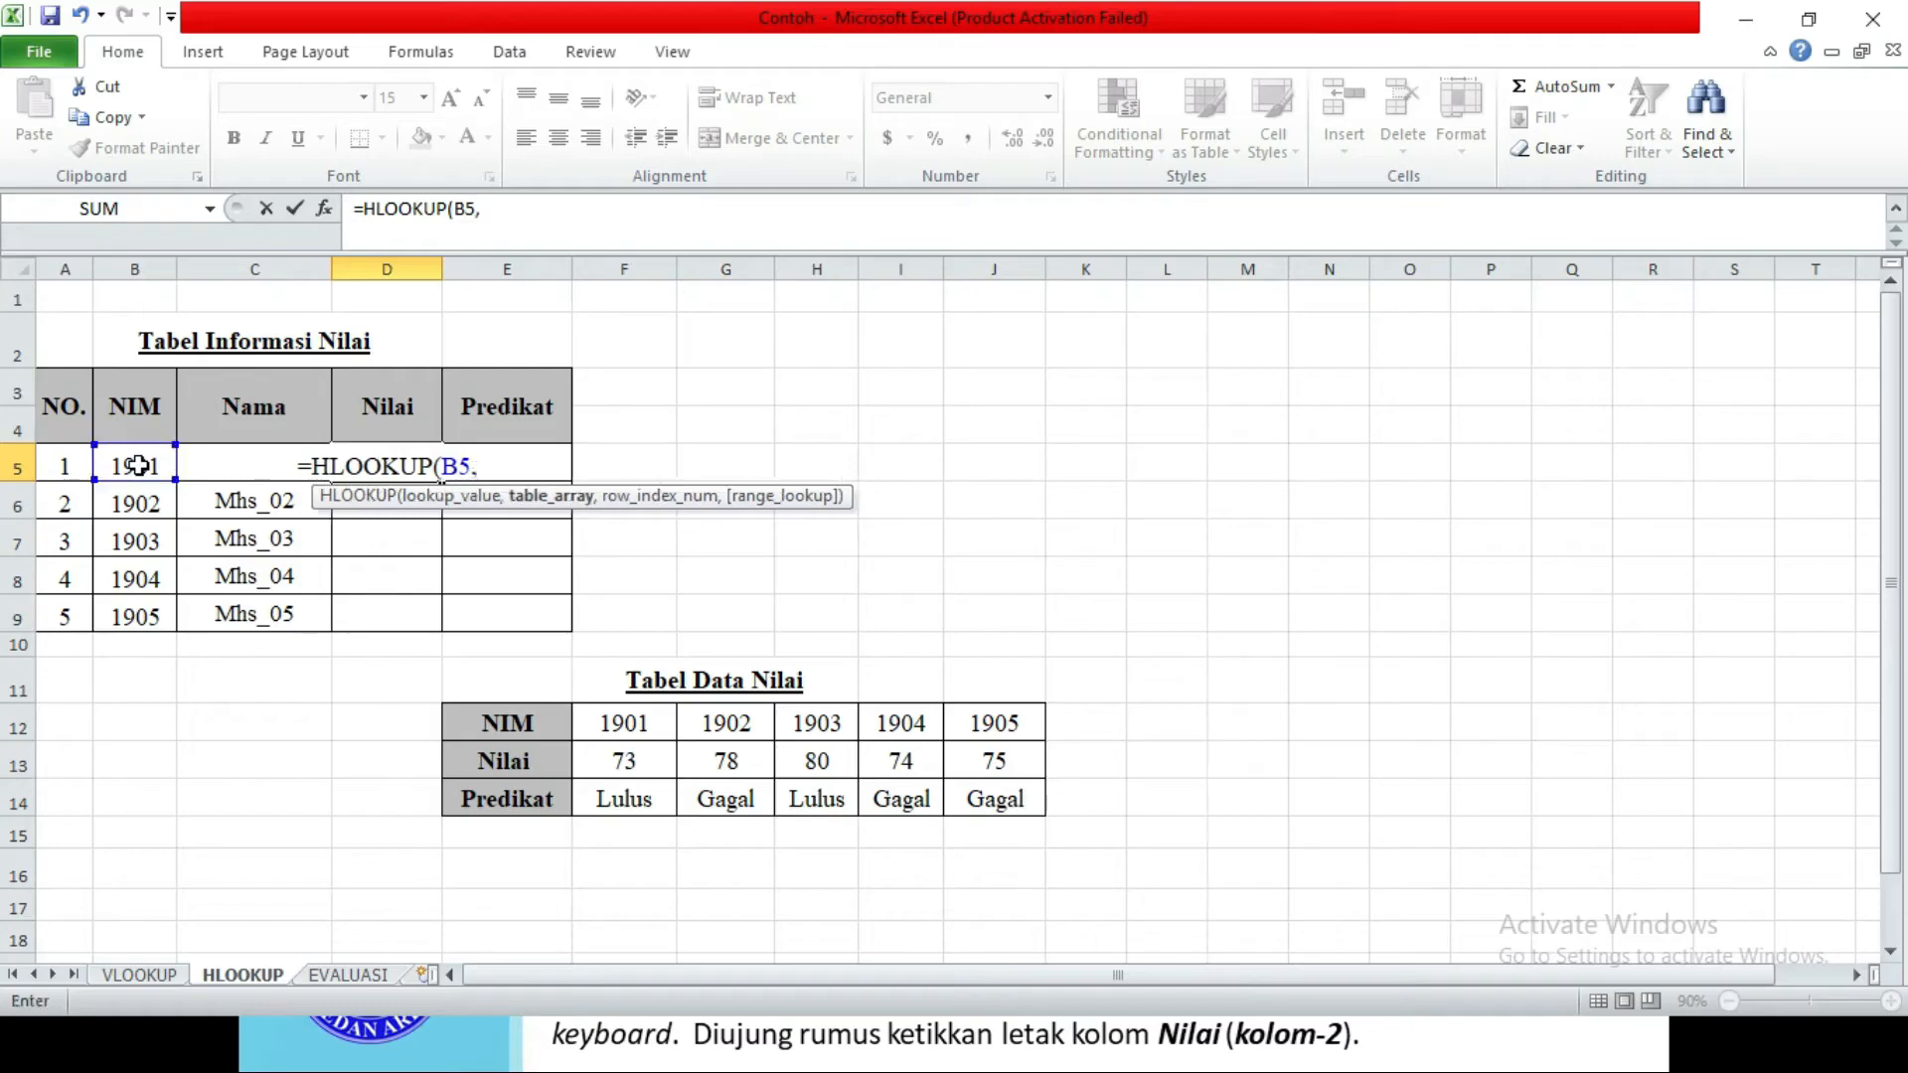
left_click(617, 726)
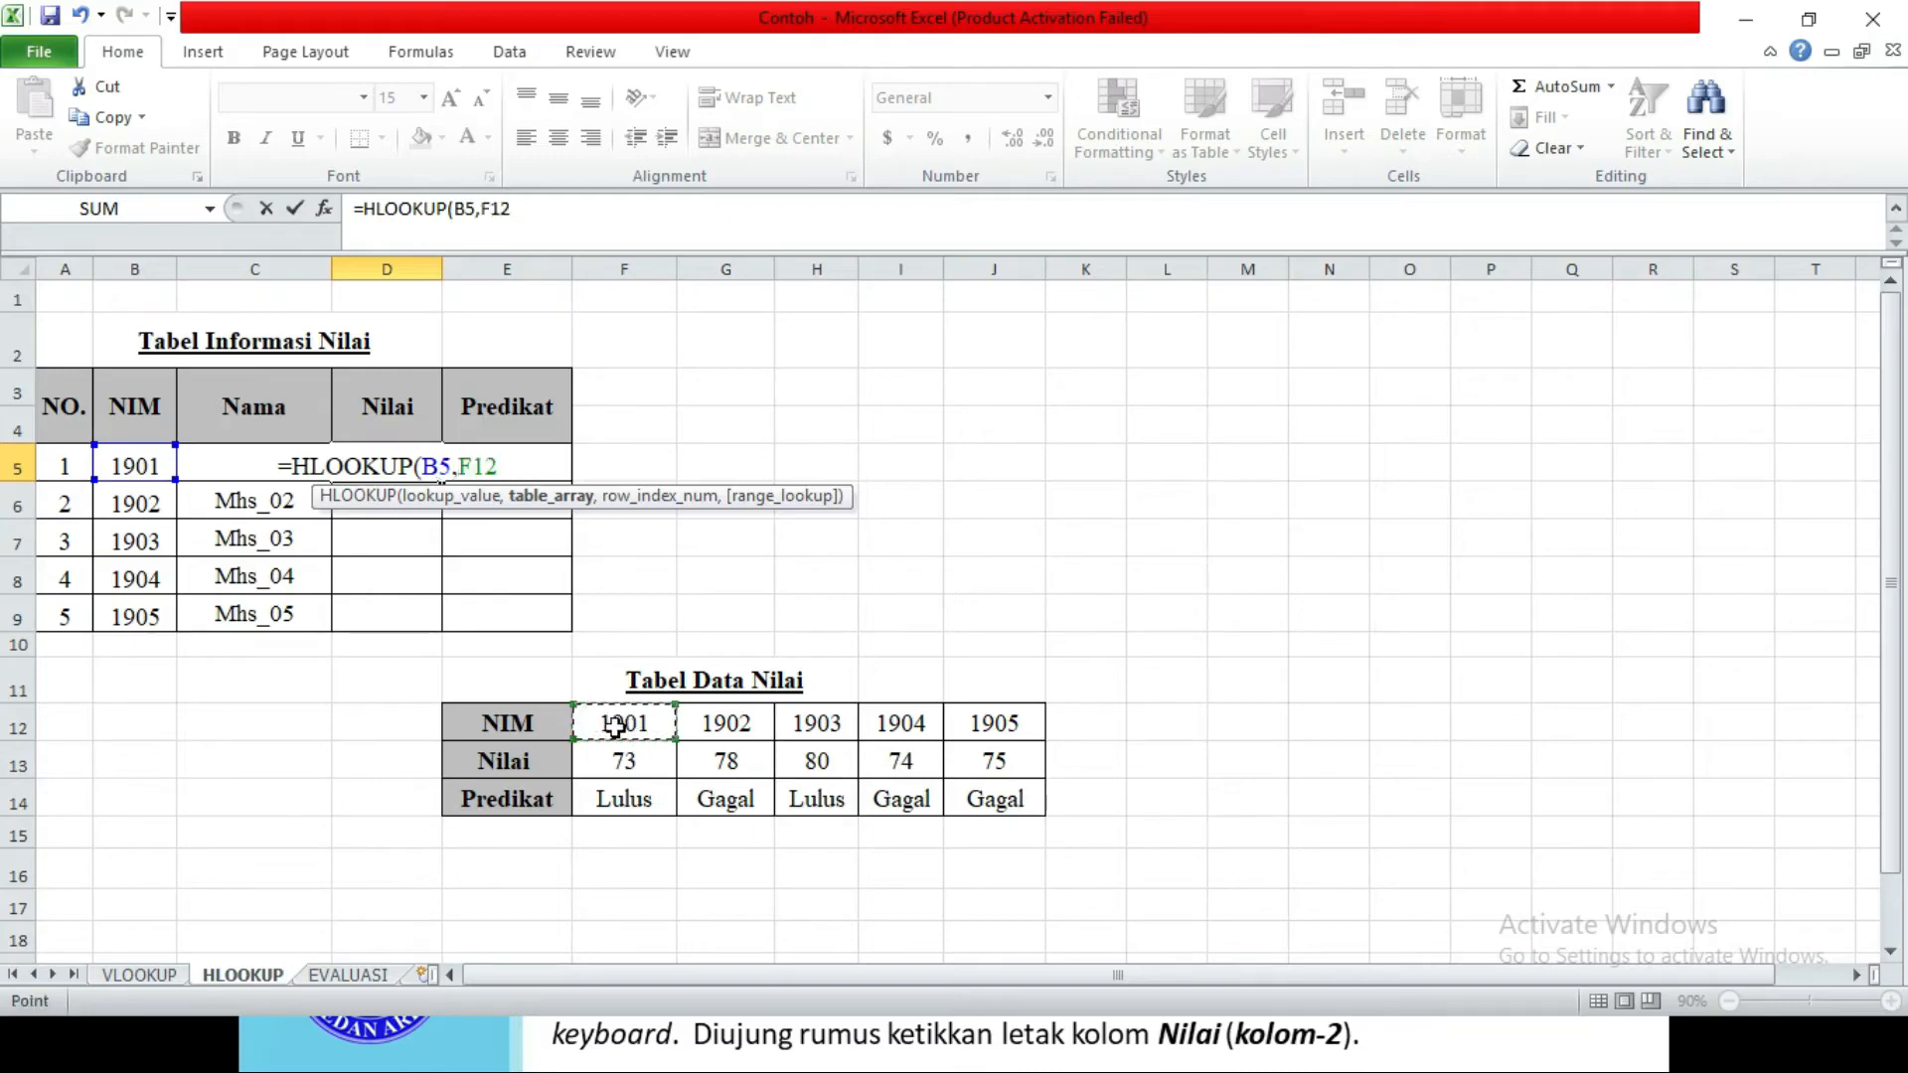
left_click_drag(617, 726, 1008, 803)
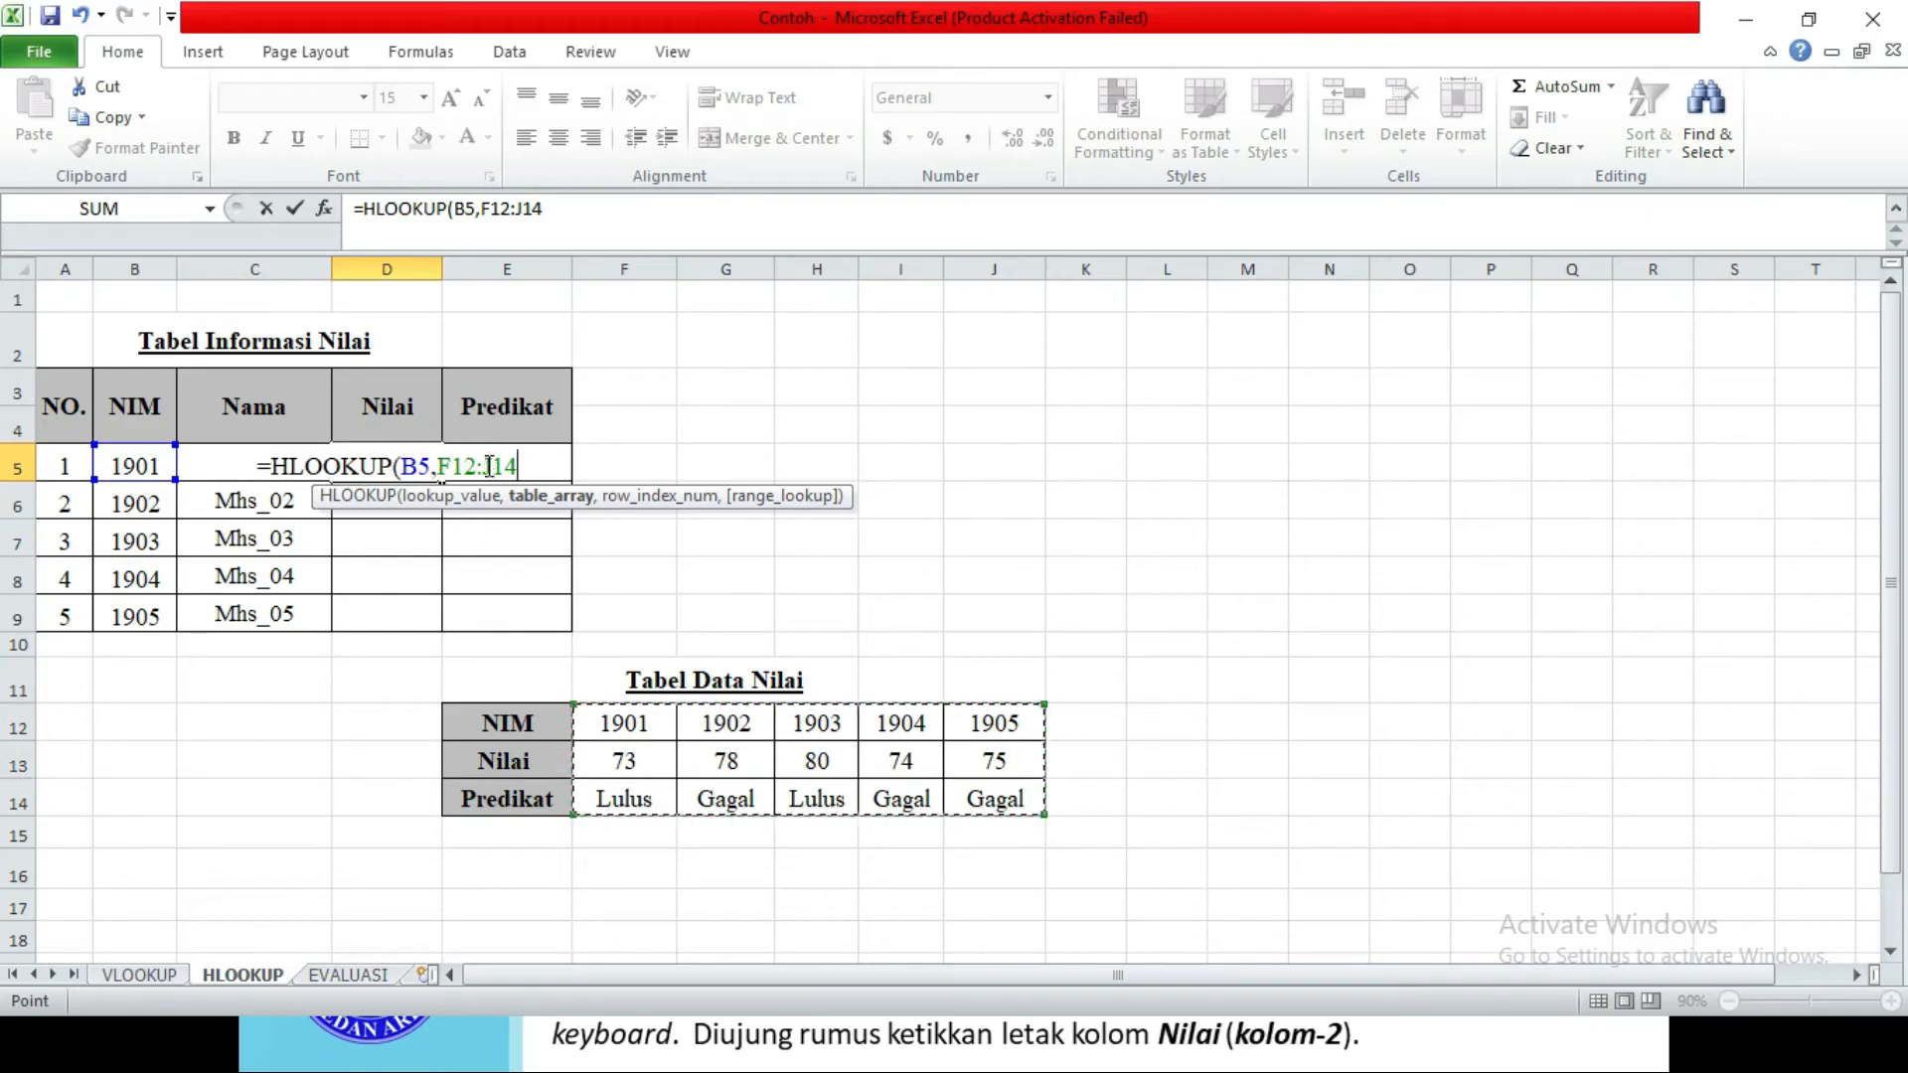
key("F4")
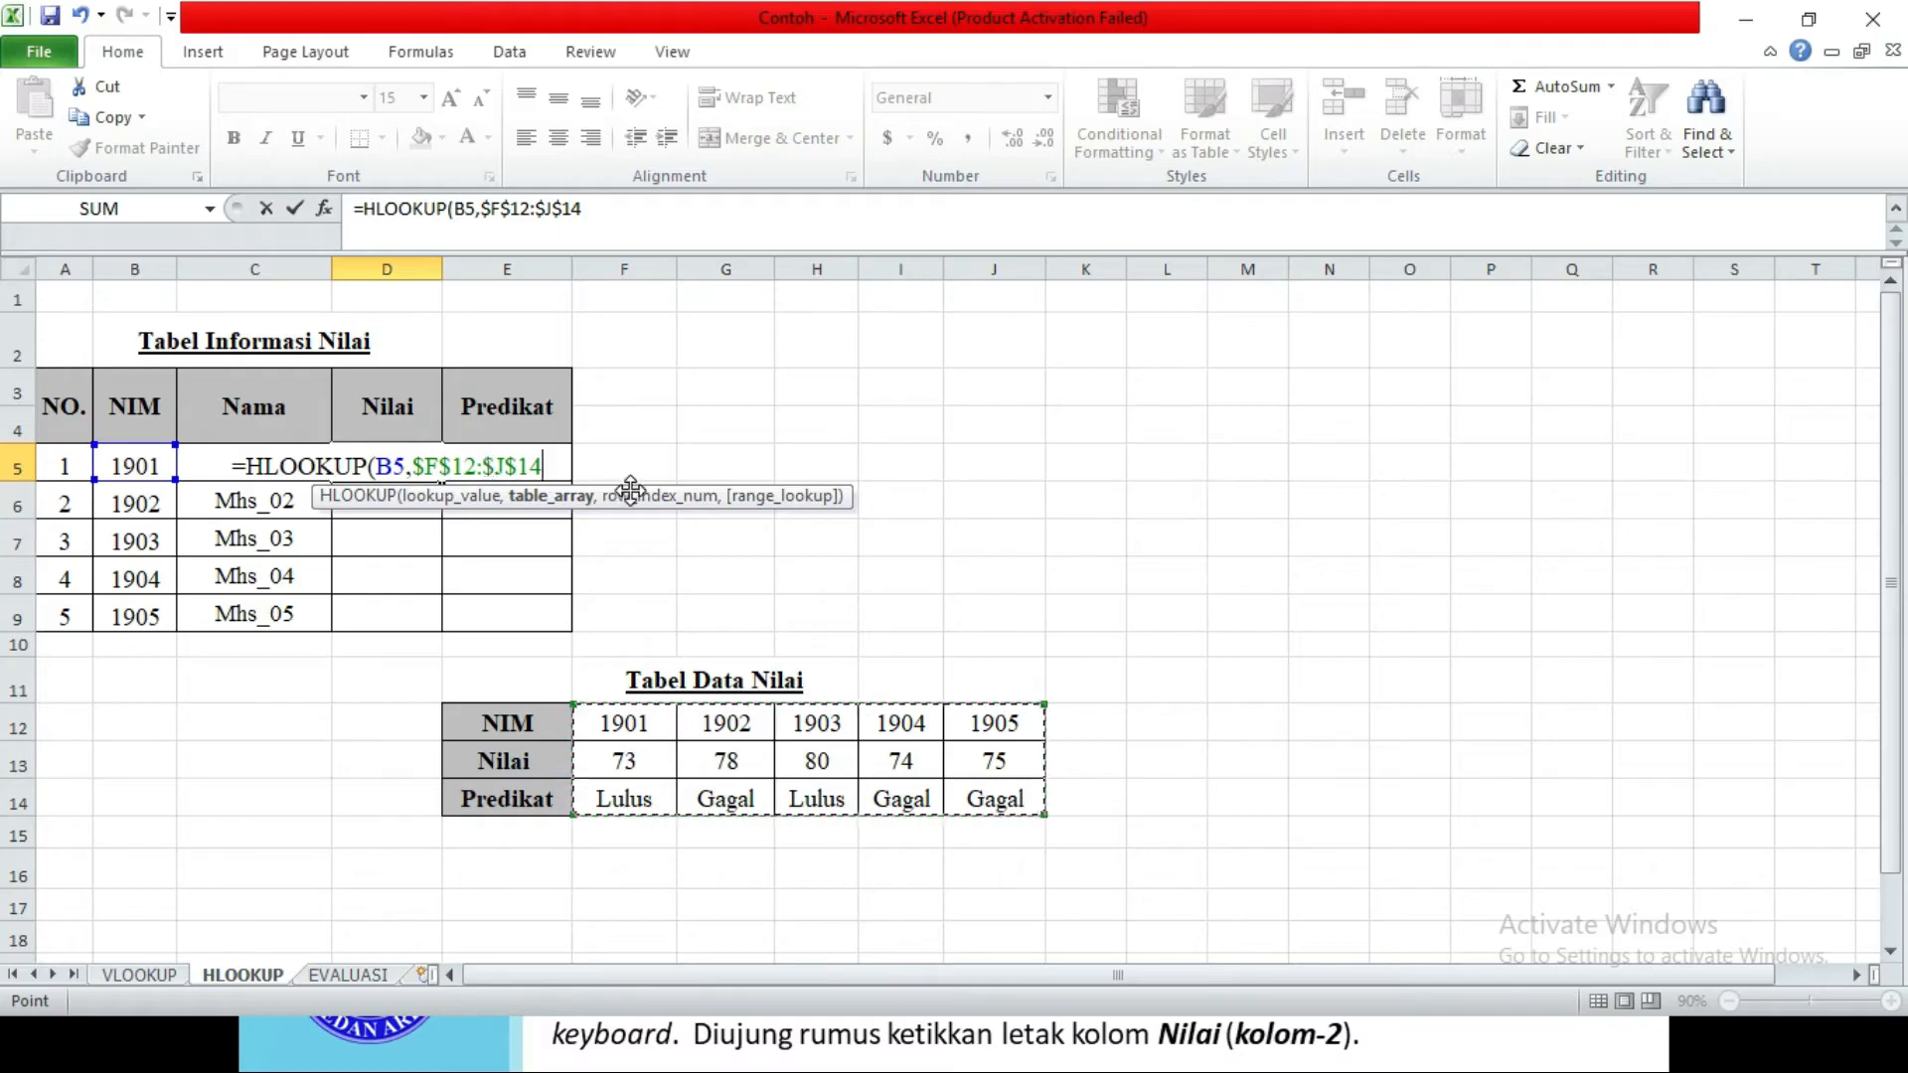
type(",")
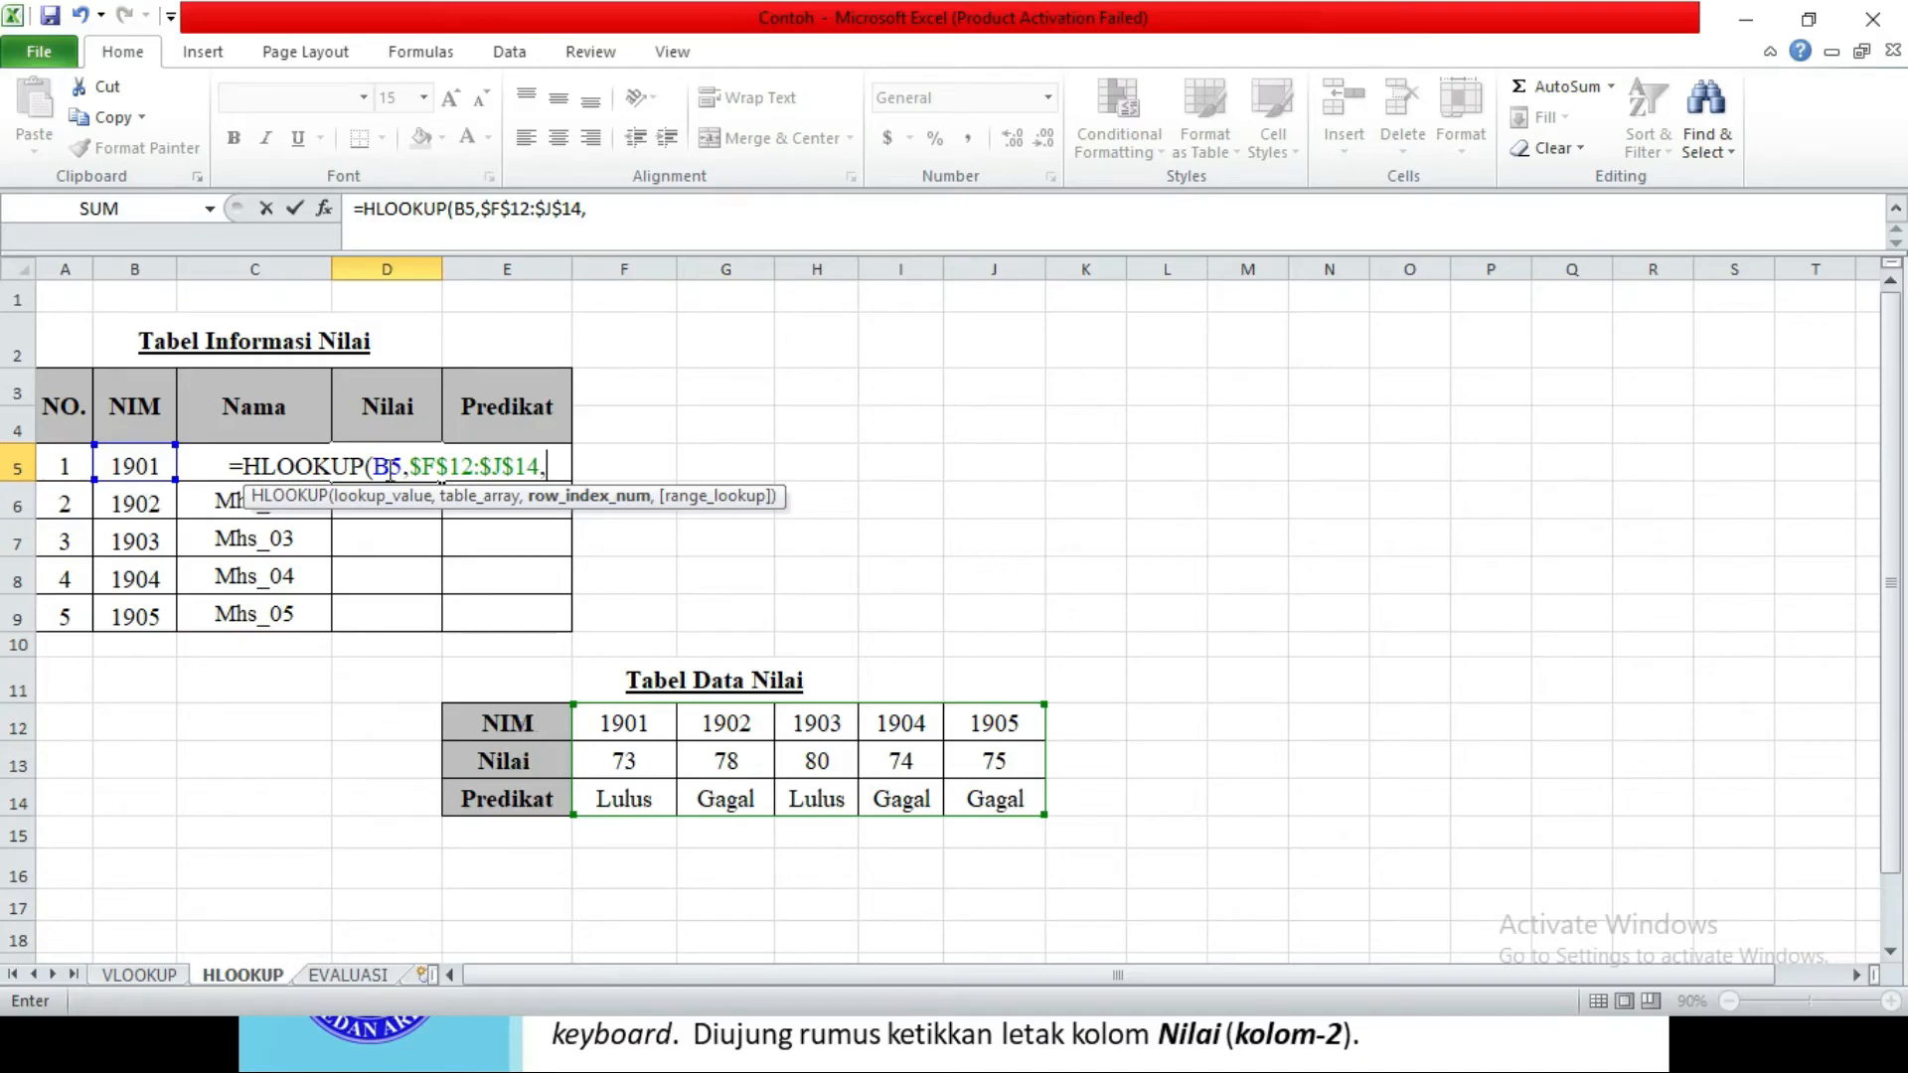
type("2")
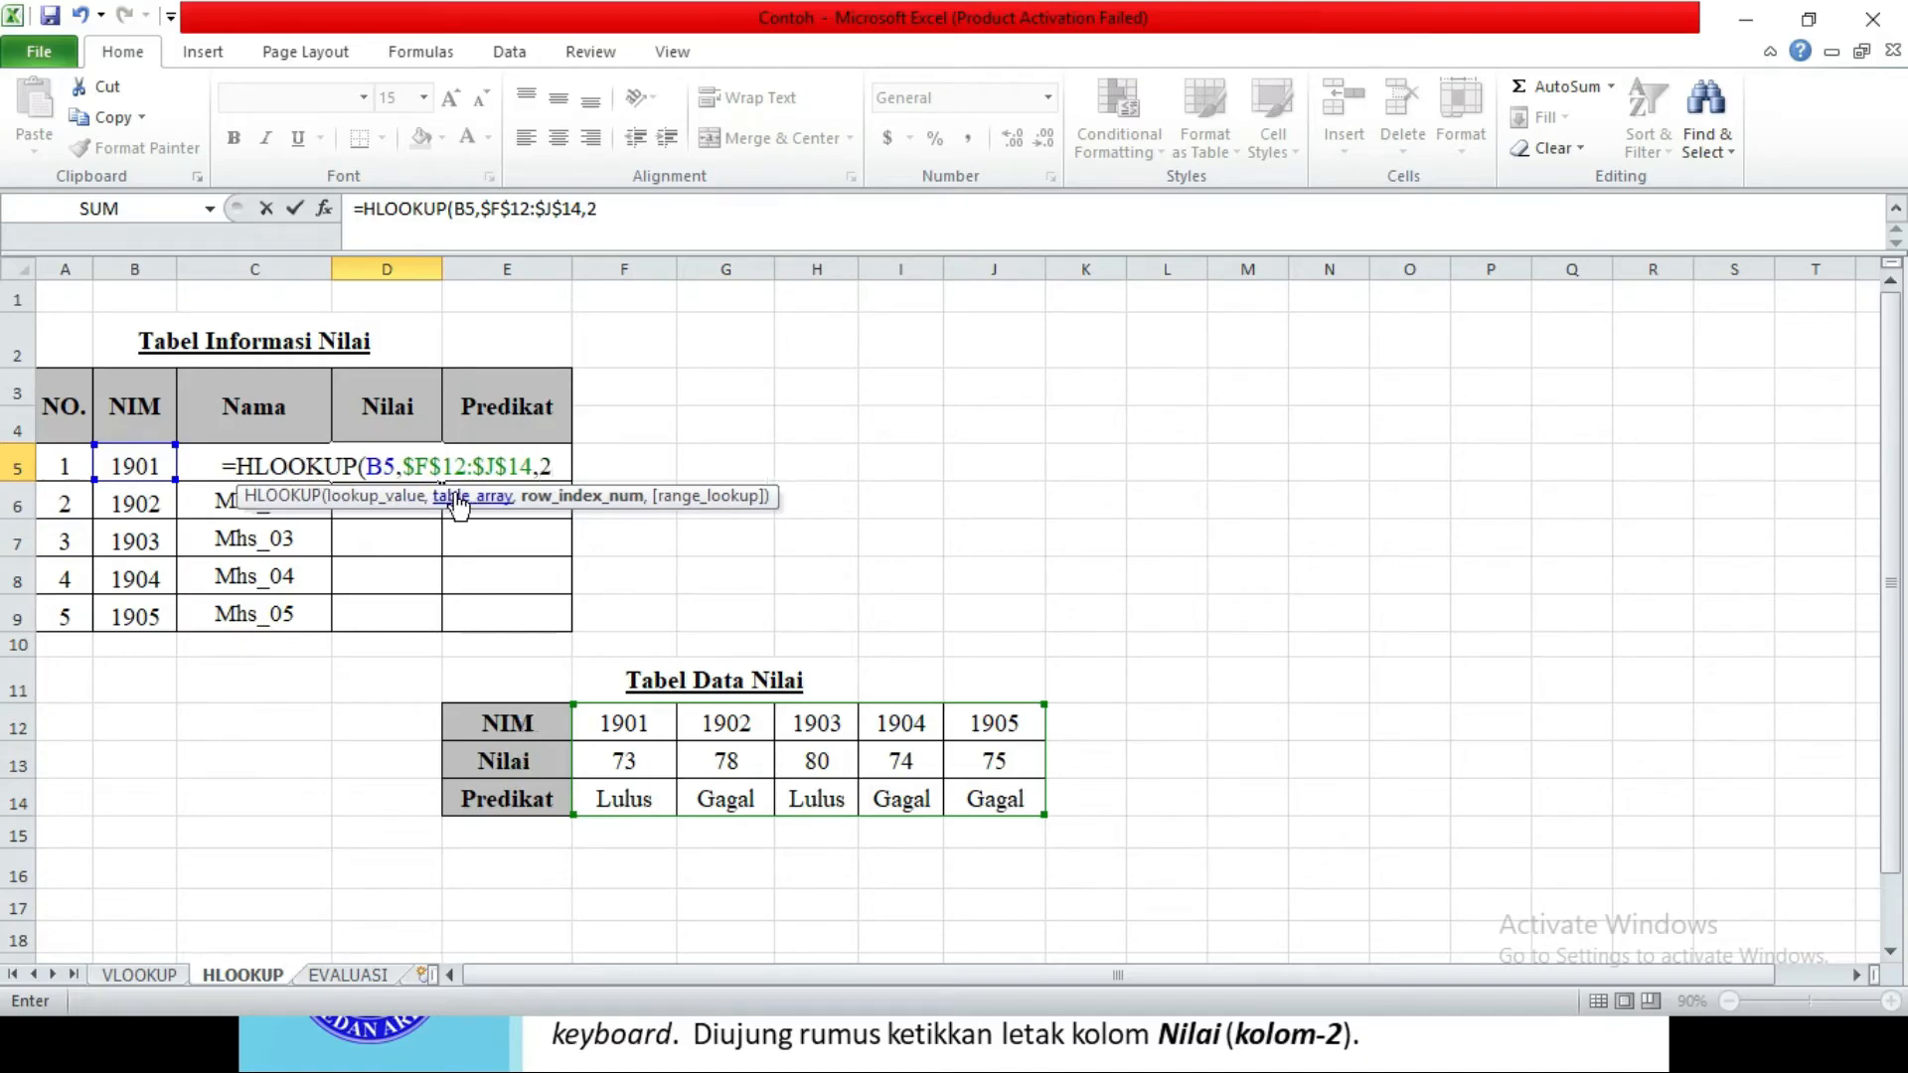
type(")")
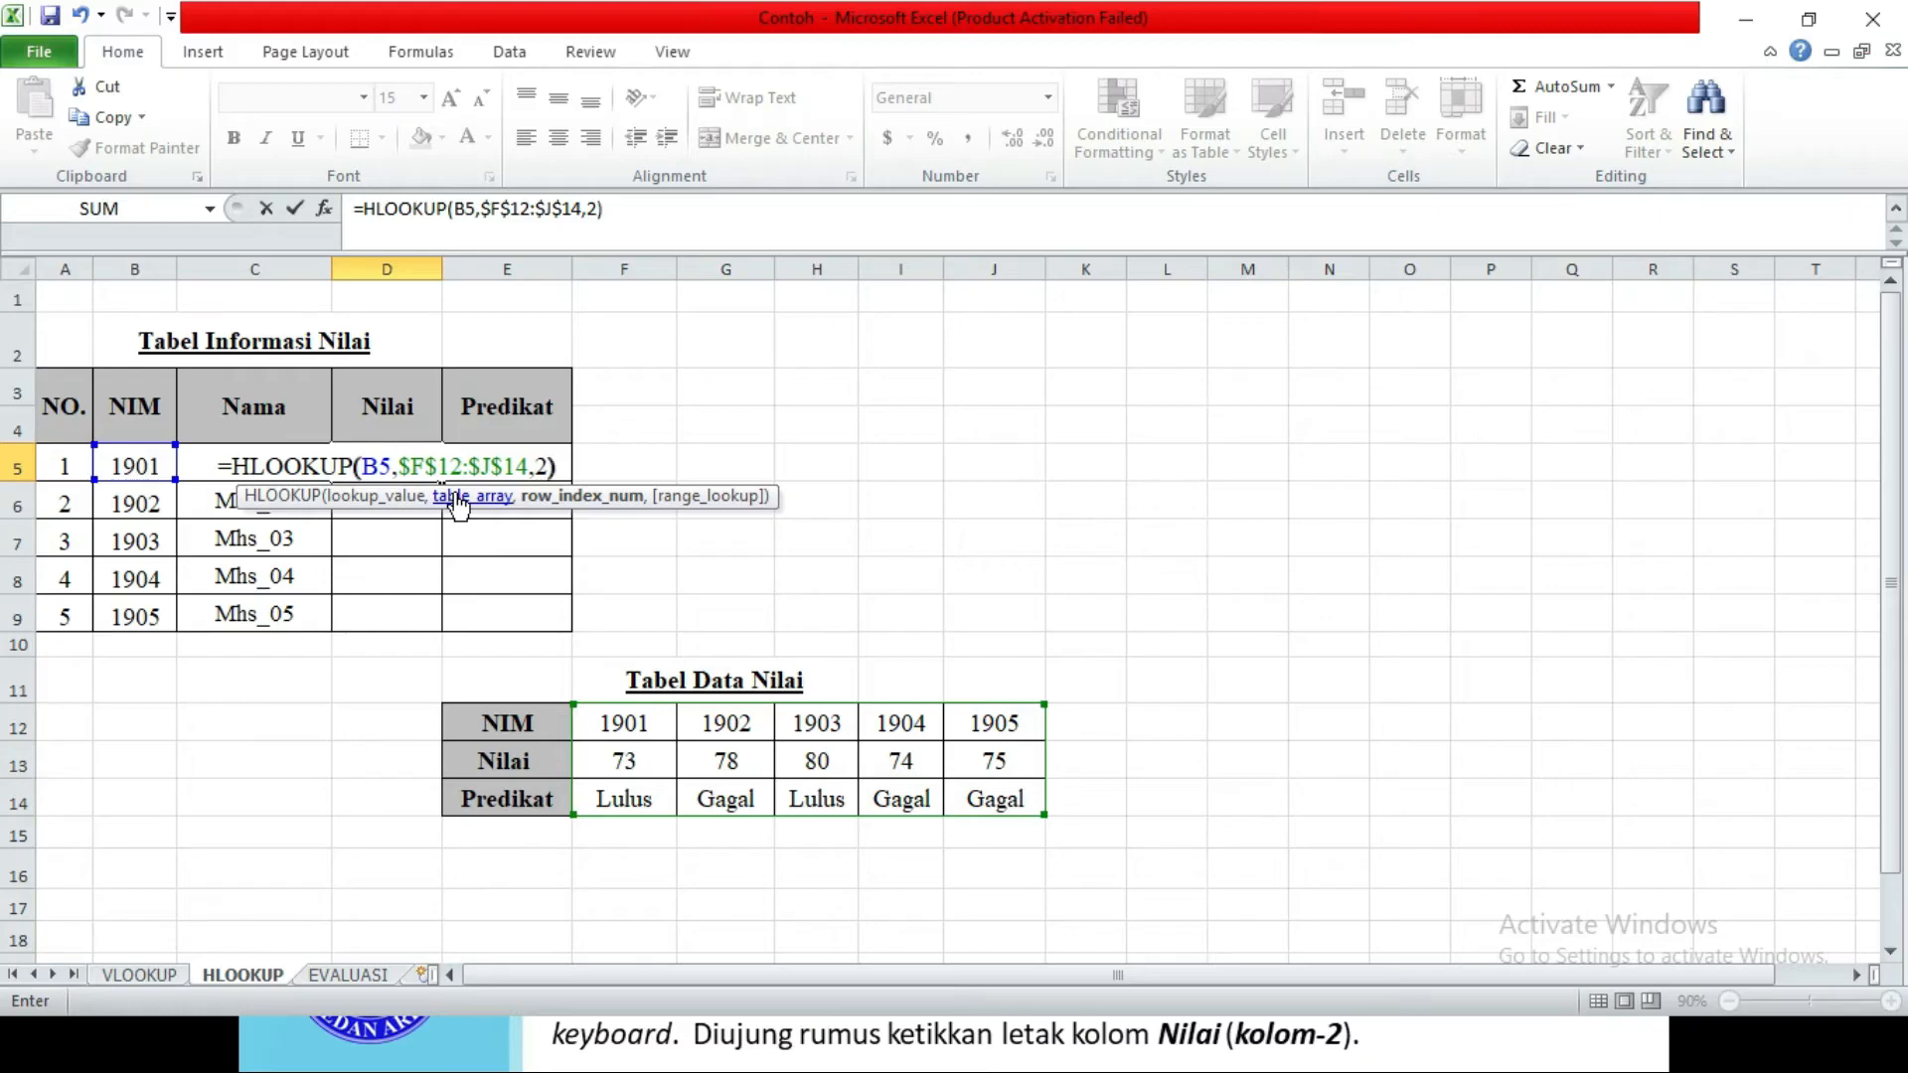
key("Return")
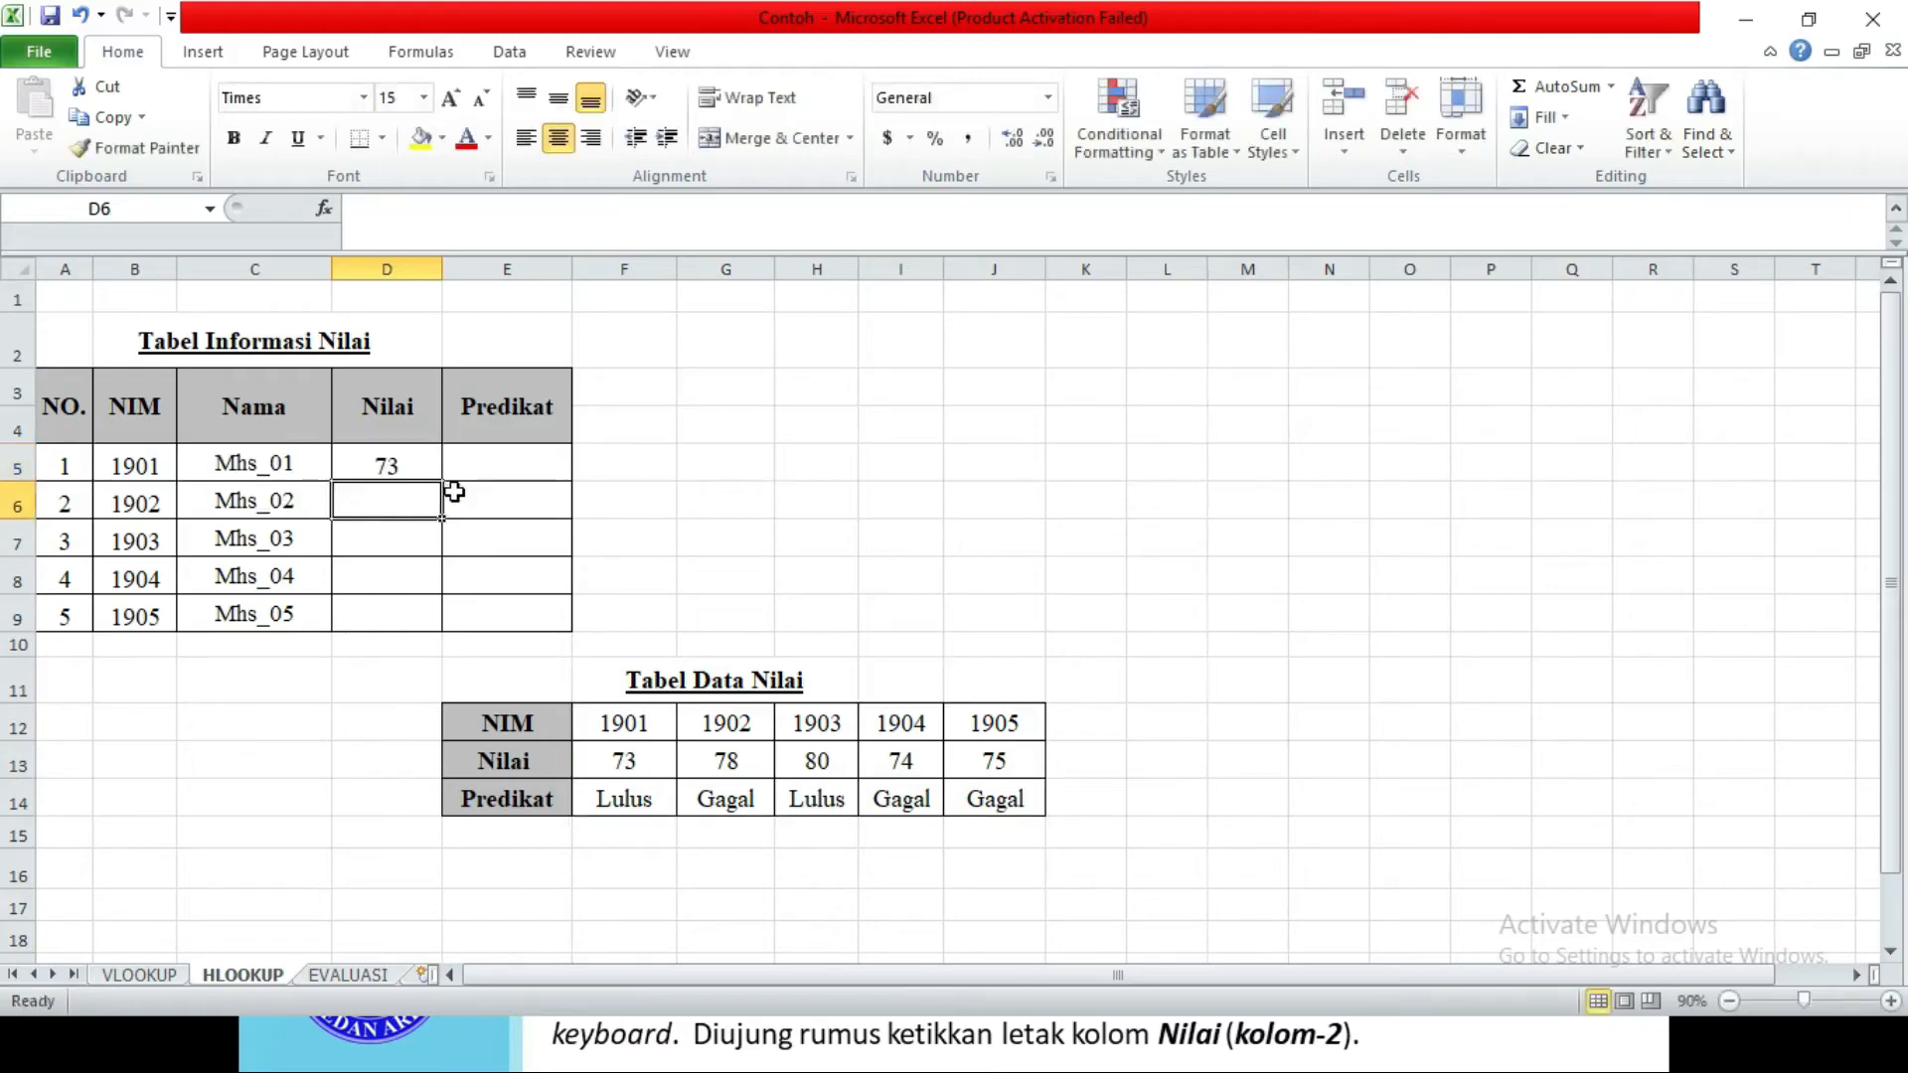
Fill the Nilai formula from D5 down to D9
left_click(397, 468)
left_click(412, 507)
left_click(396, 468)
left_click_drag(440, 487, 431, 638)
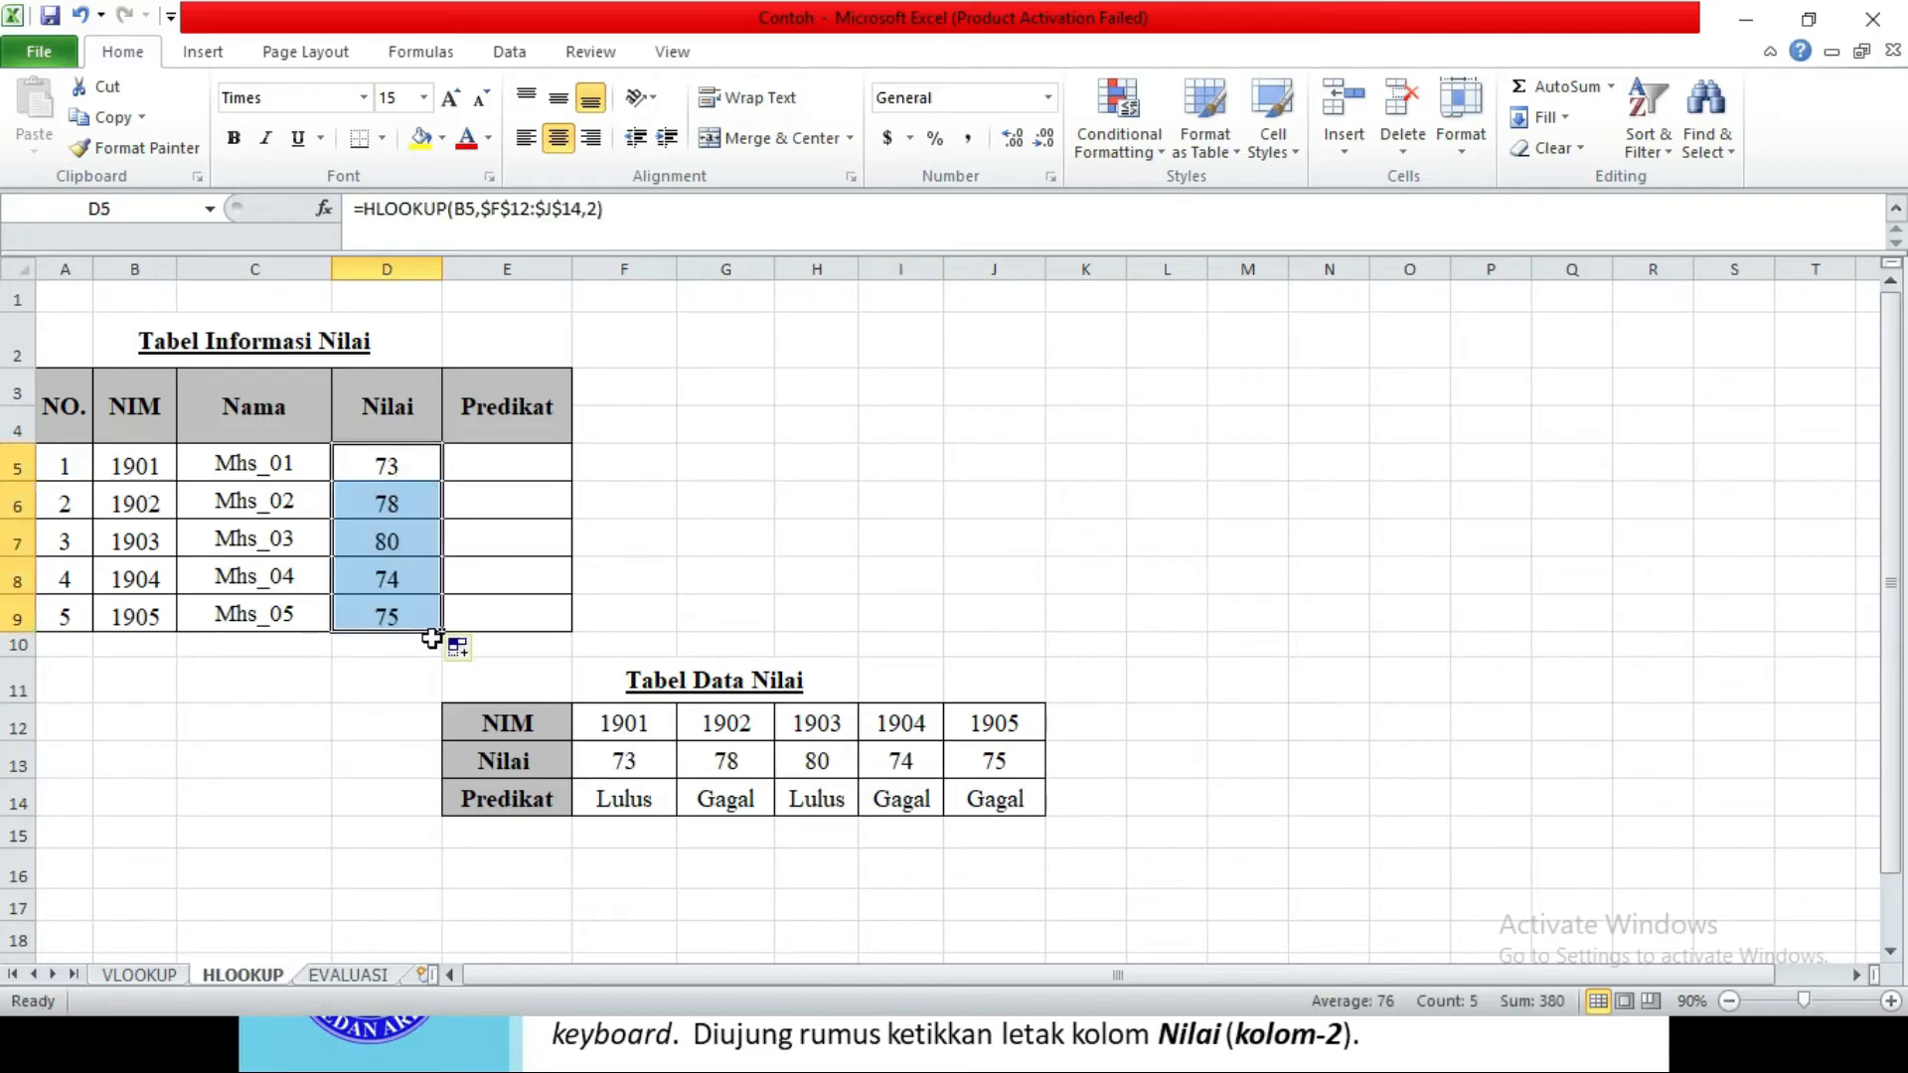
Look up the first student's Predikat in E5 with =HLOOKUP(B5,$F$12:$J$14,3)
left_click(449, 505)
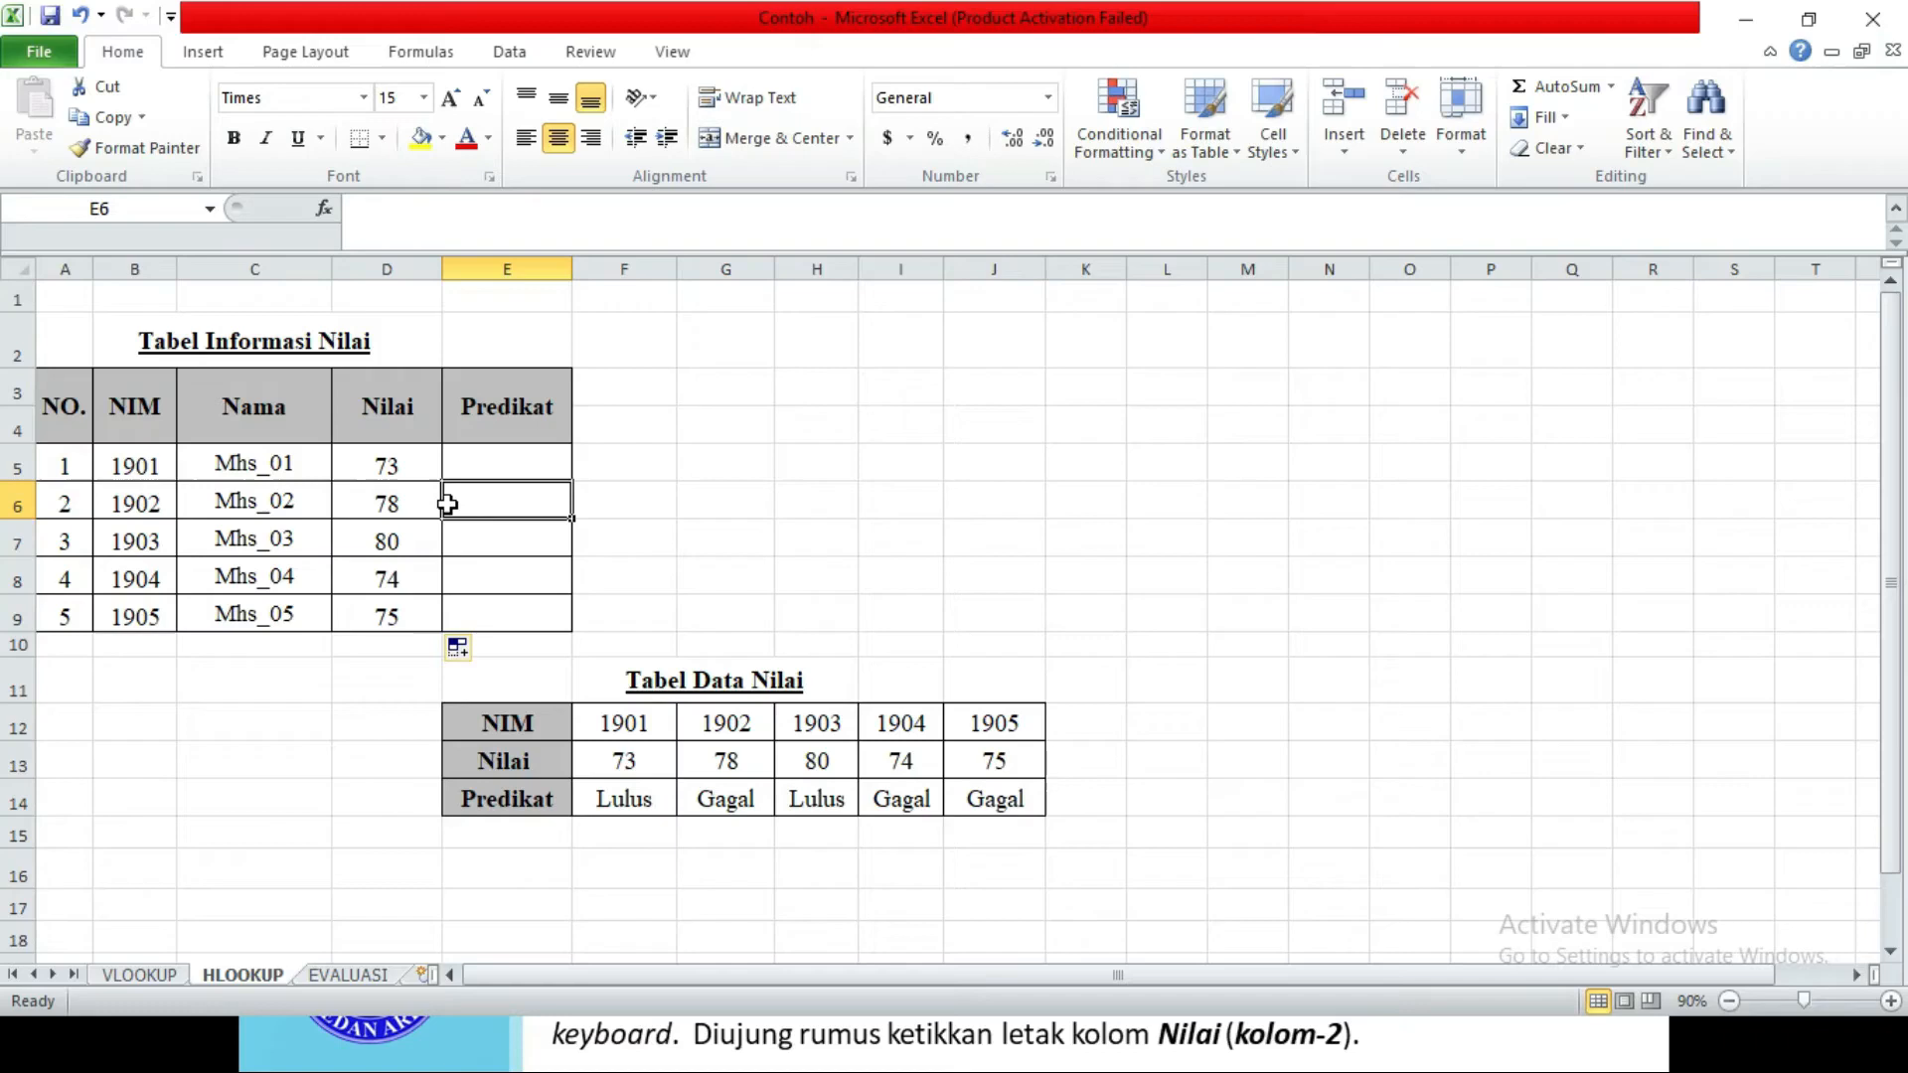
left_click(519, 471)
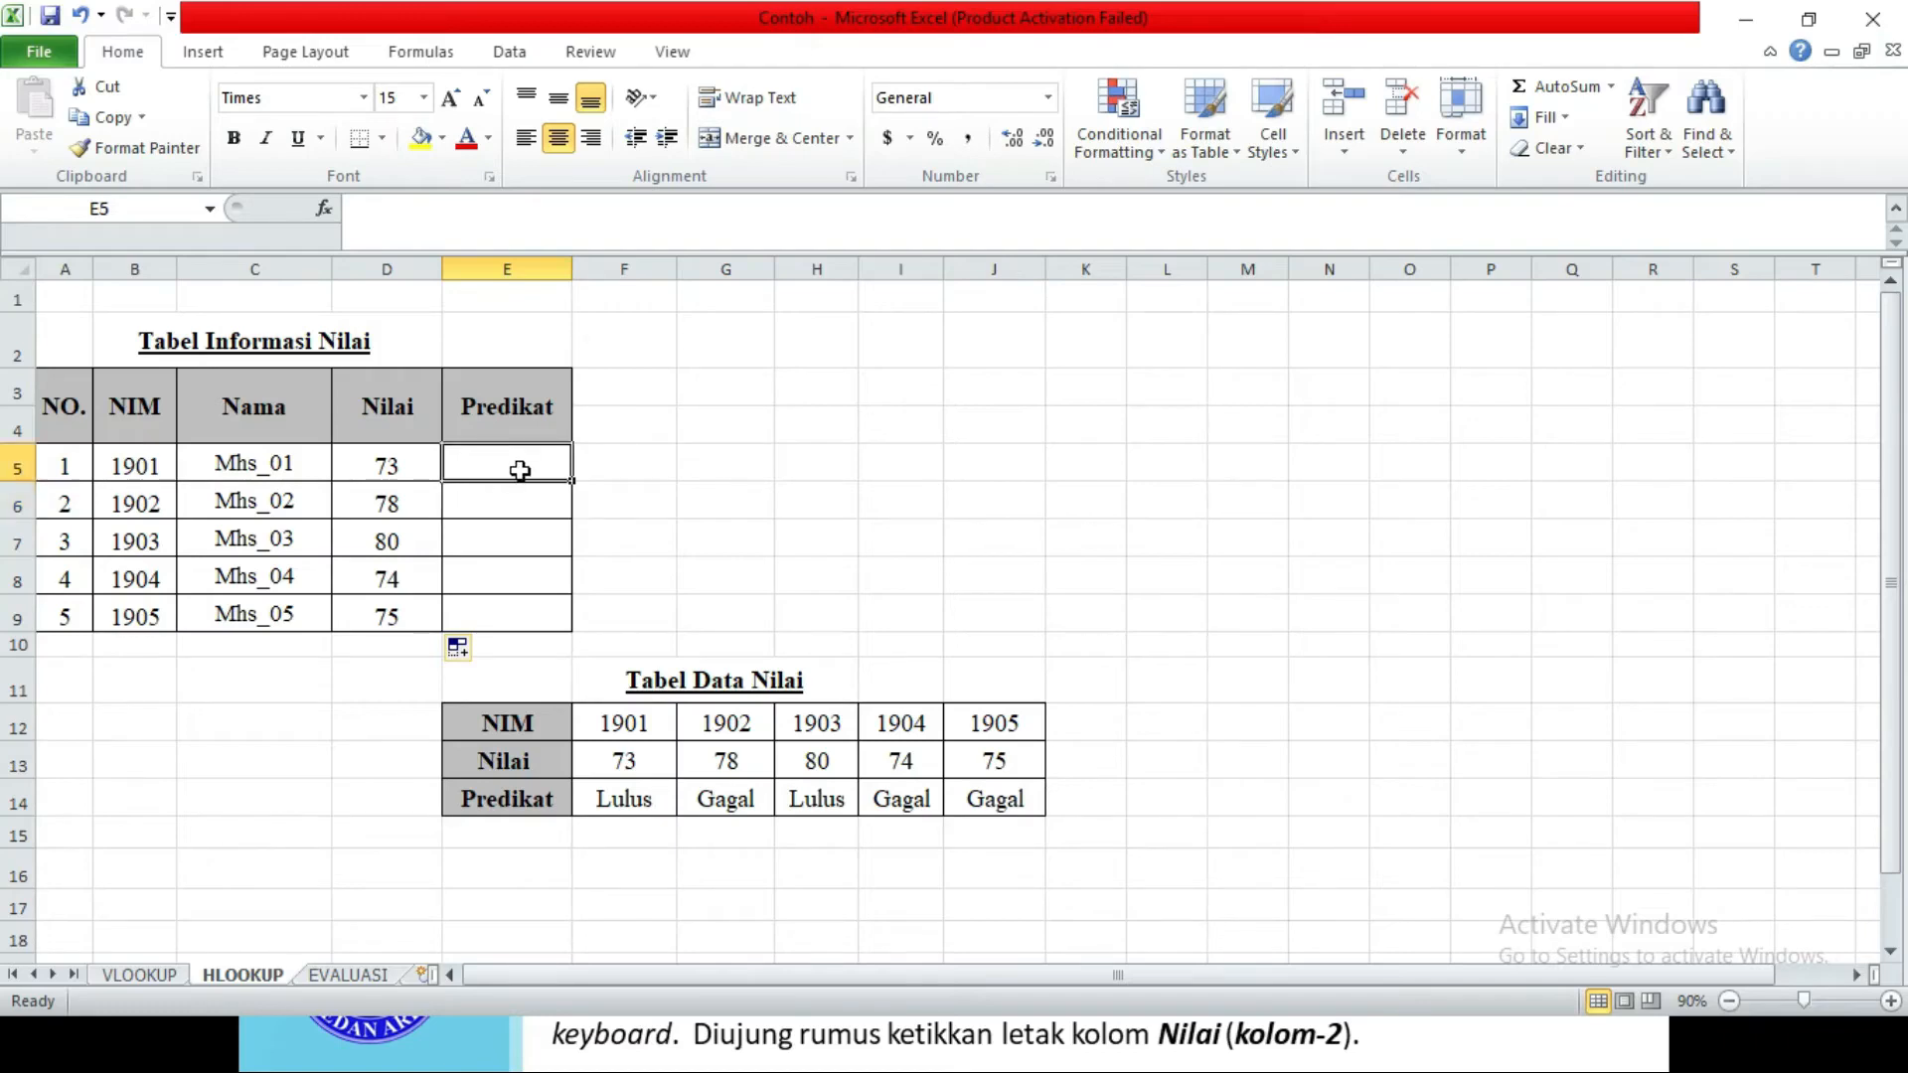
type("=")
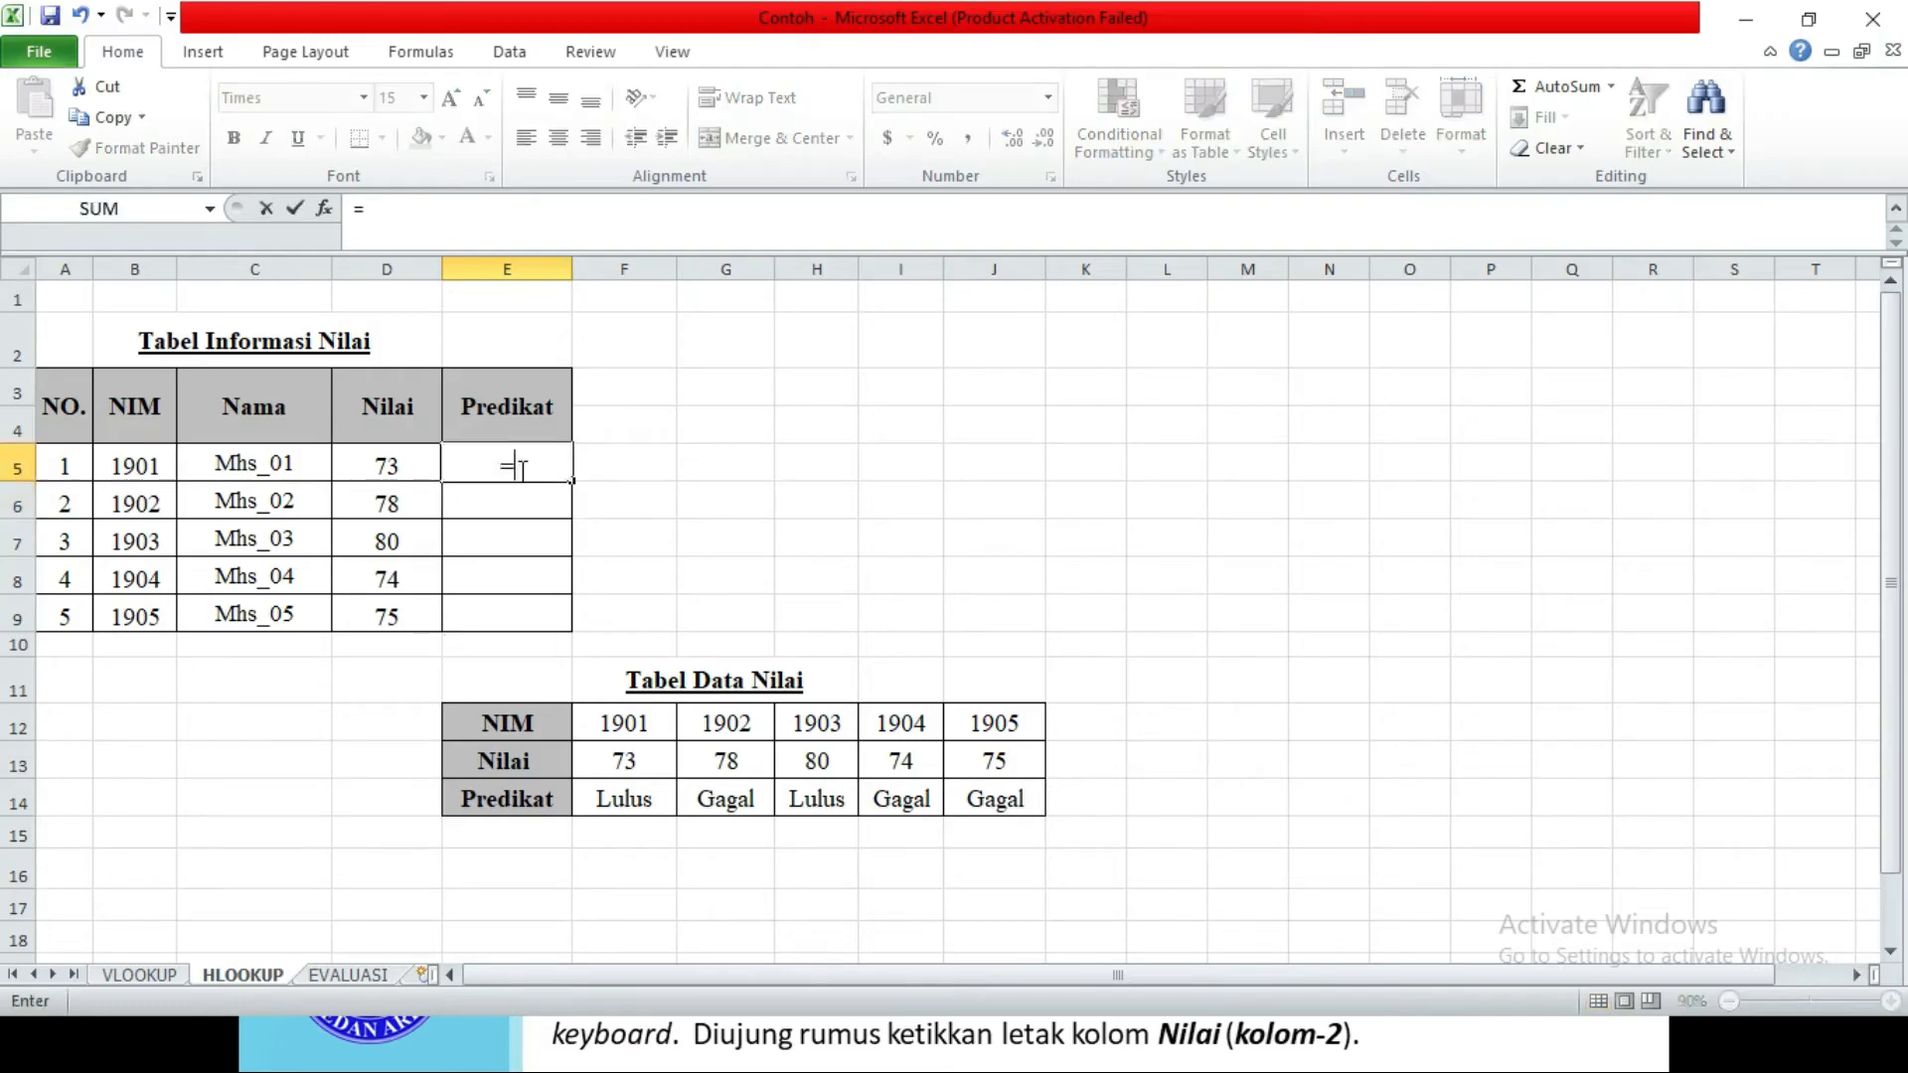
type("hl")
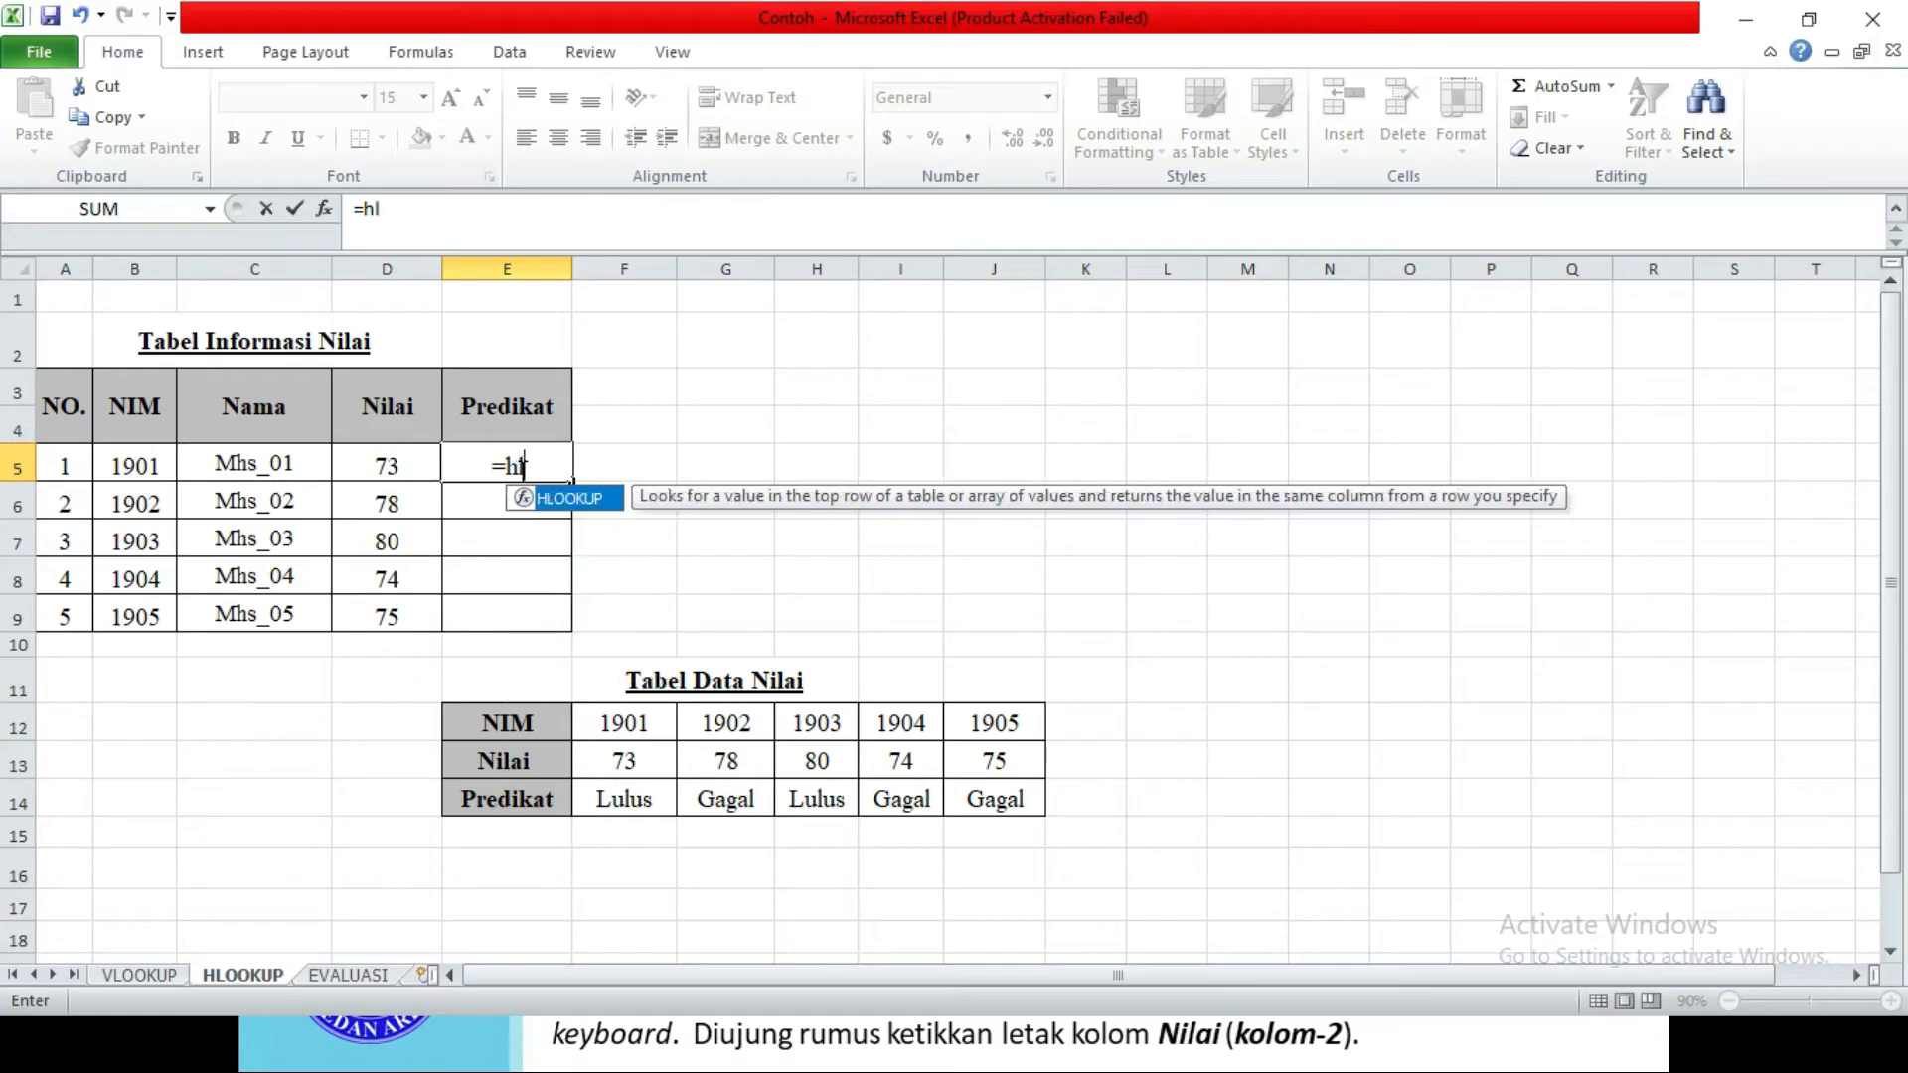
key("Tab")
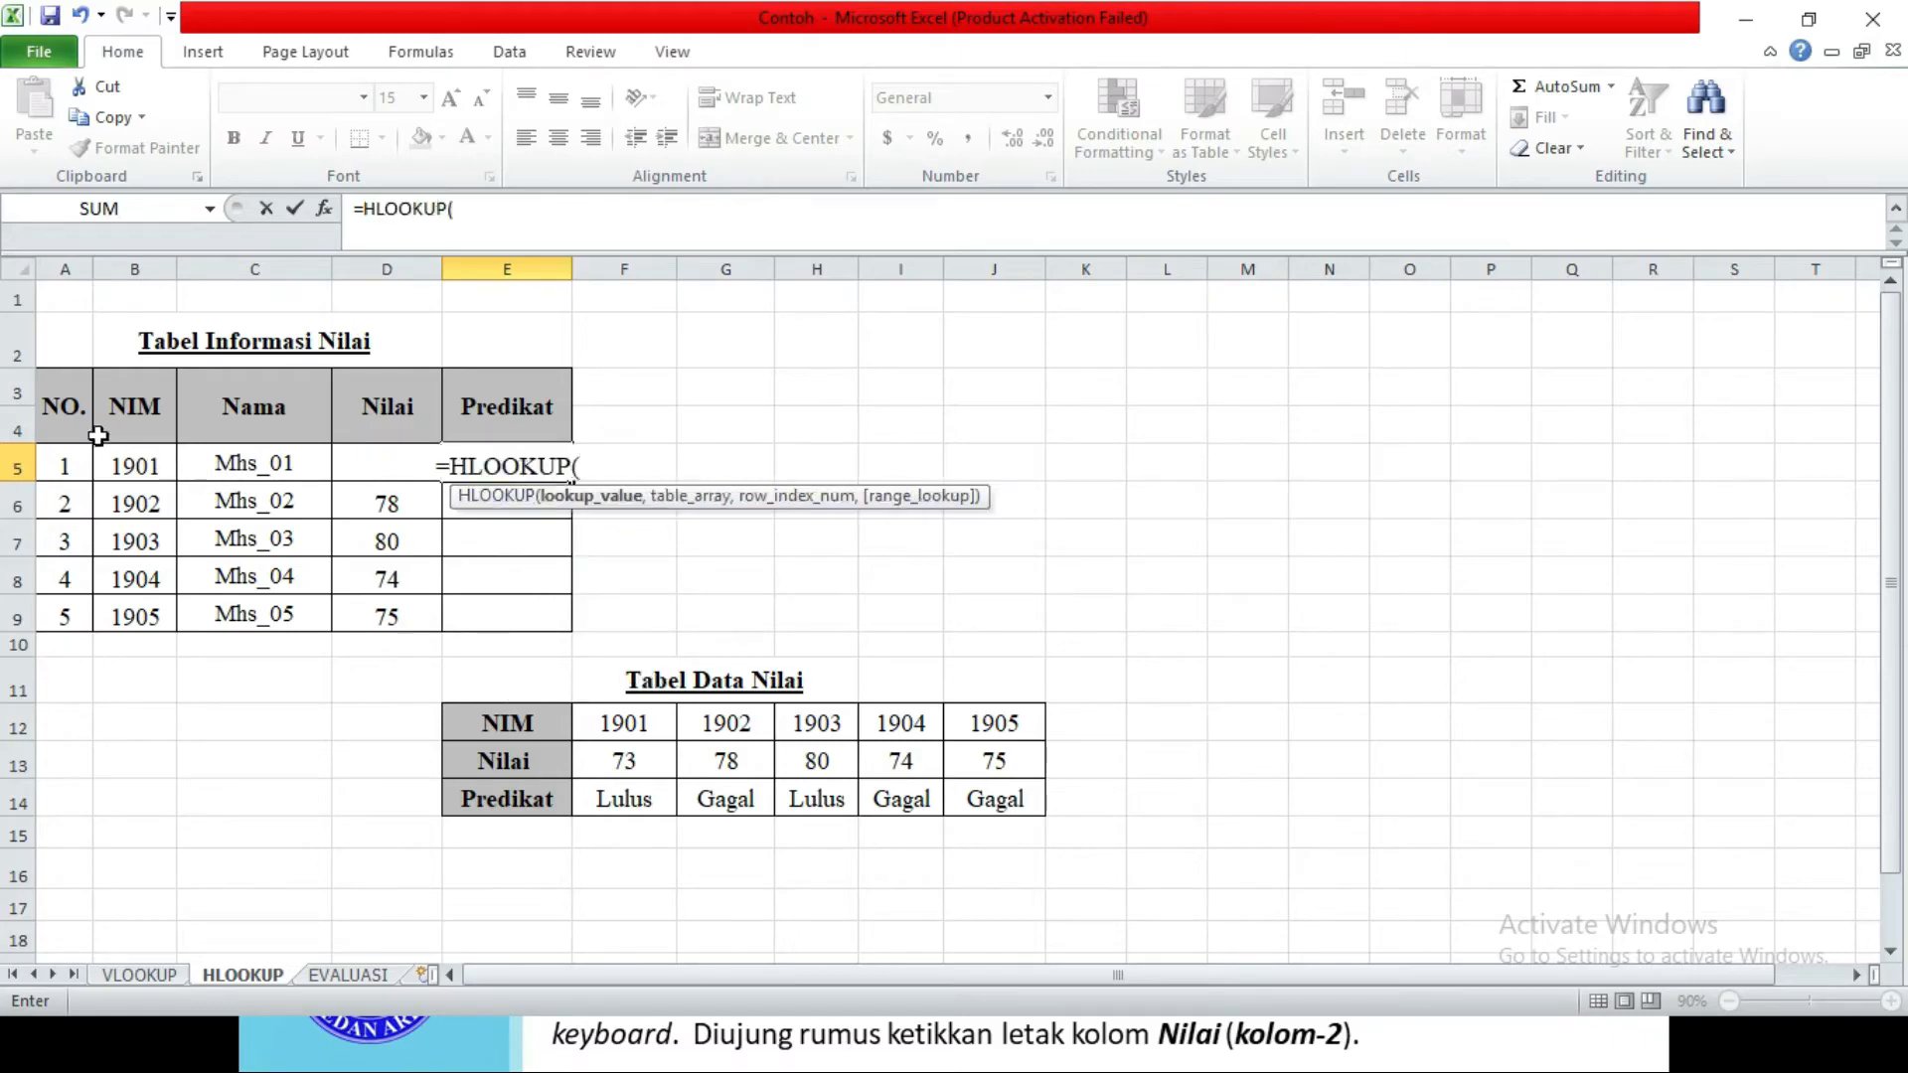
left_click(139, 473)
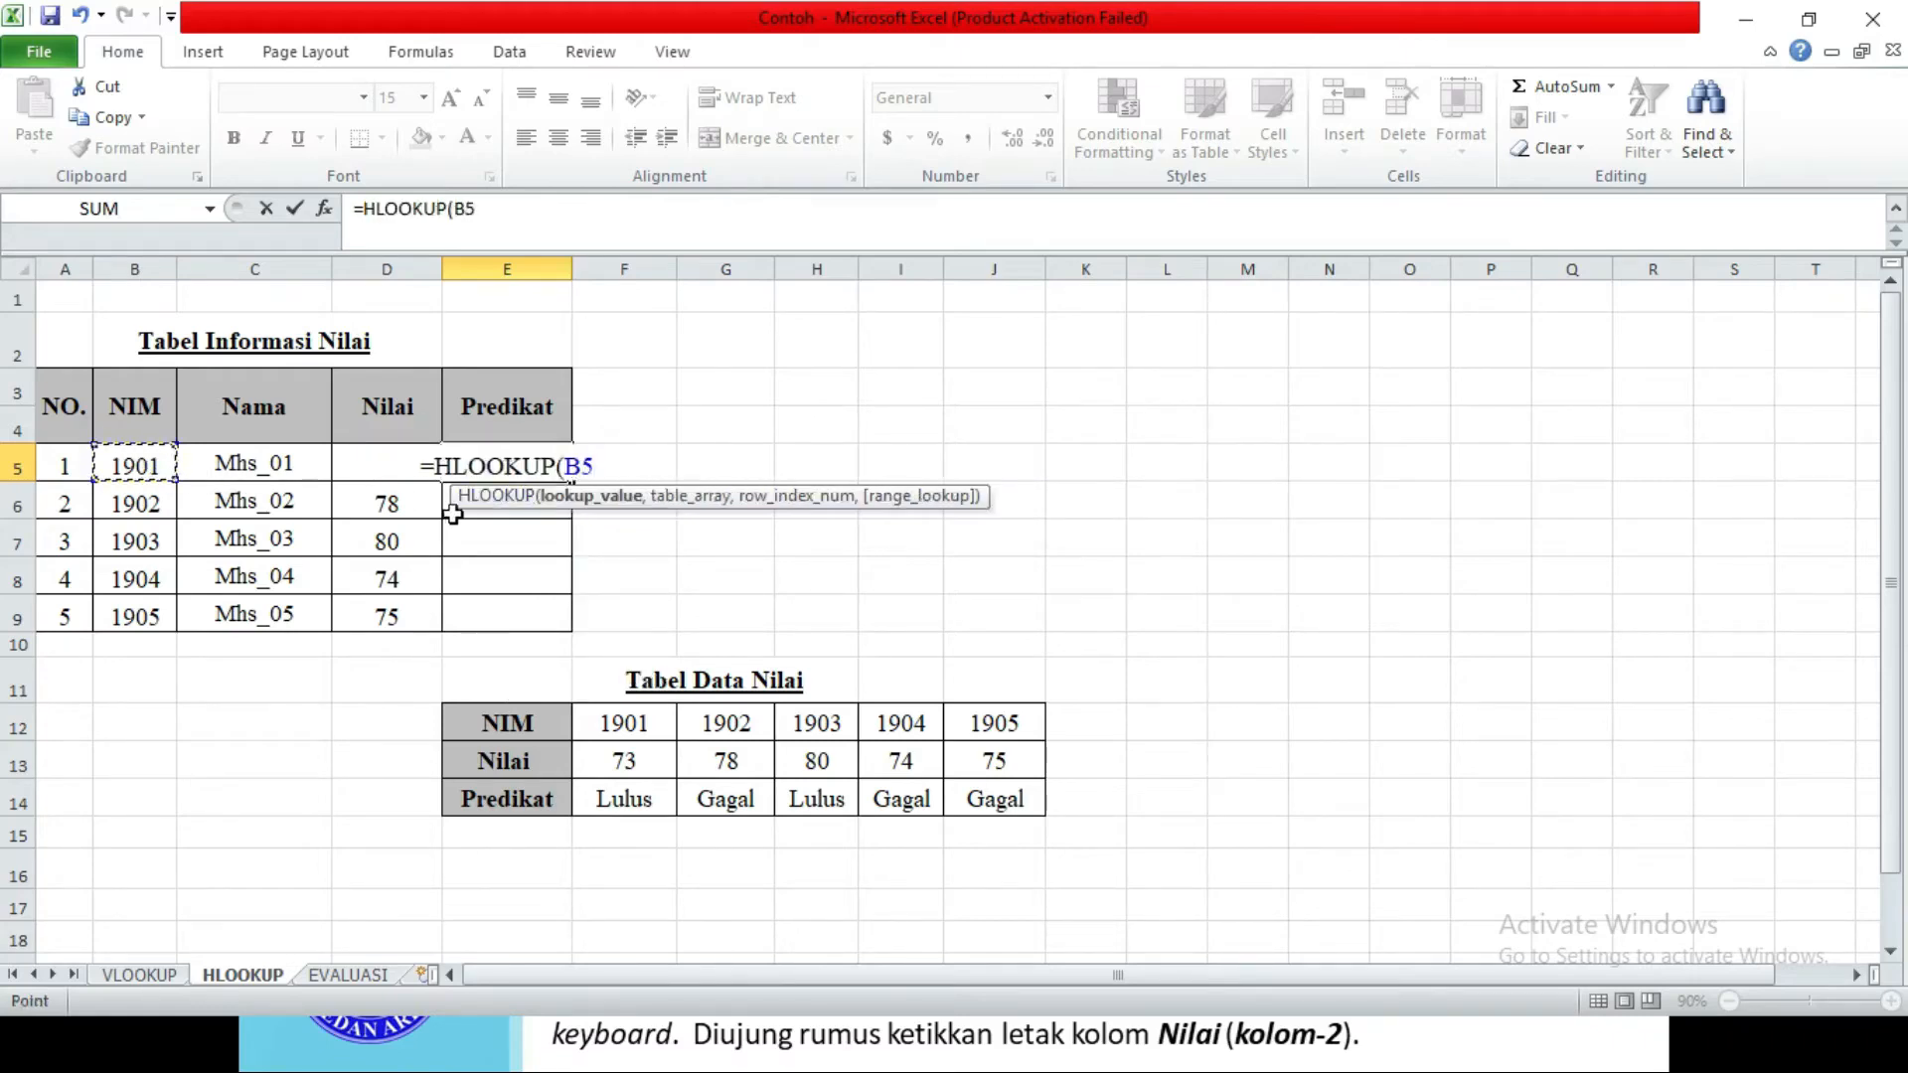
type(",")
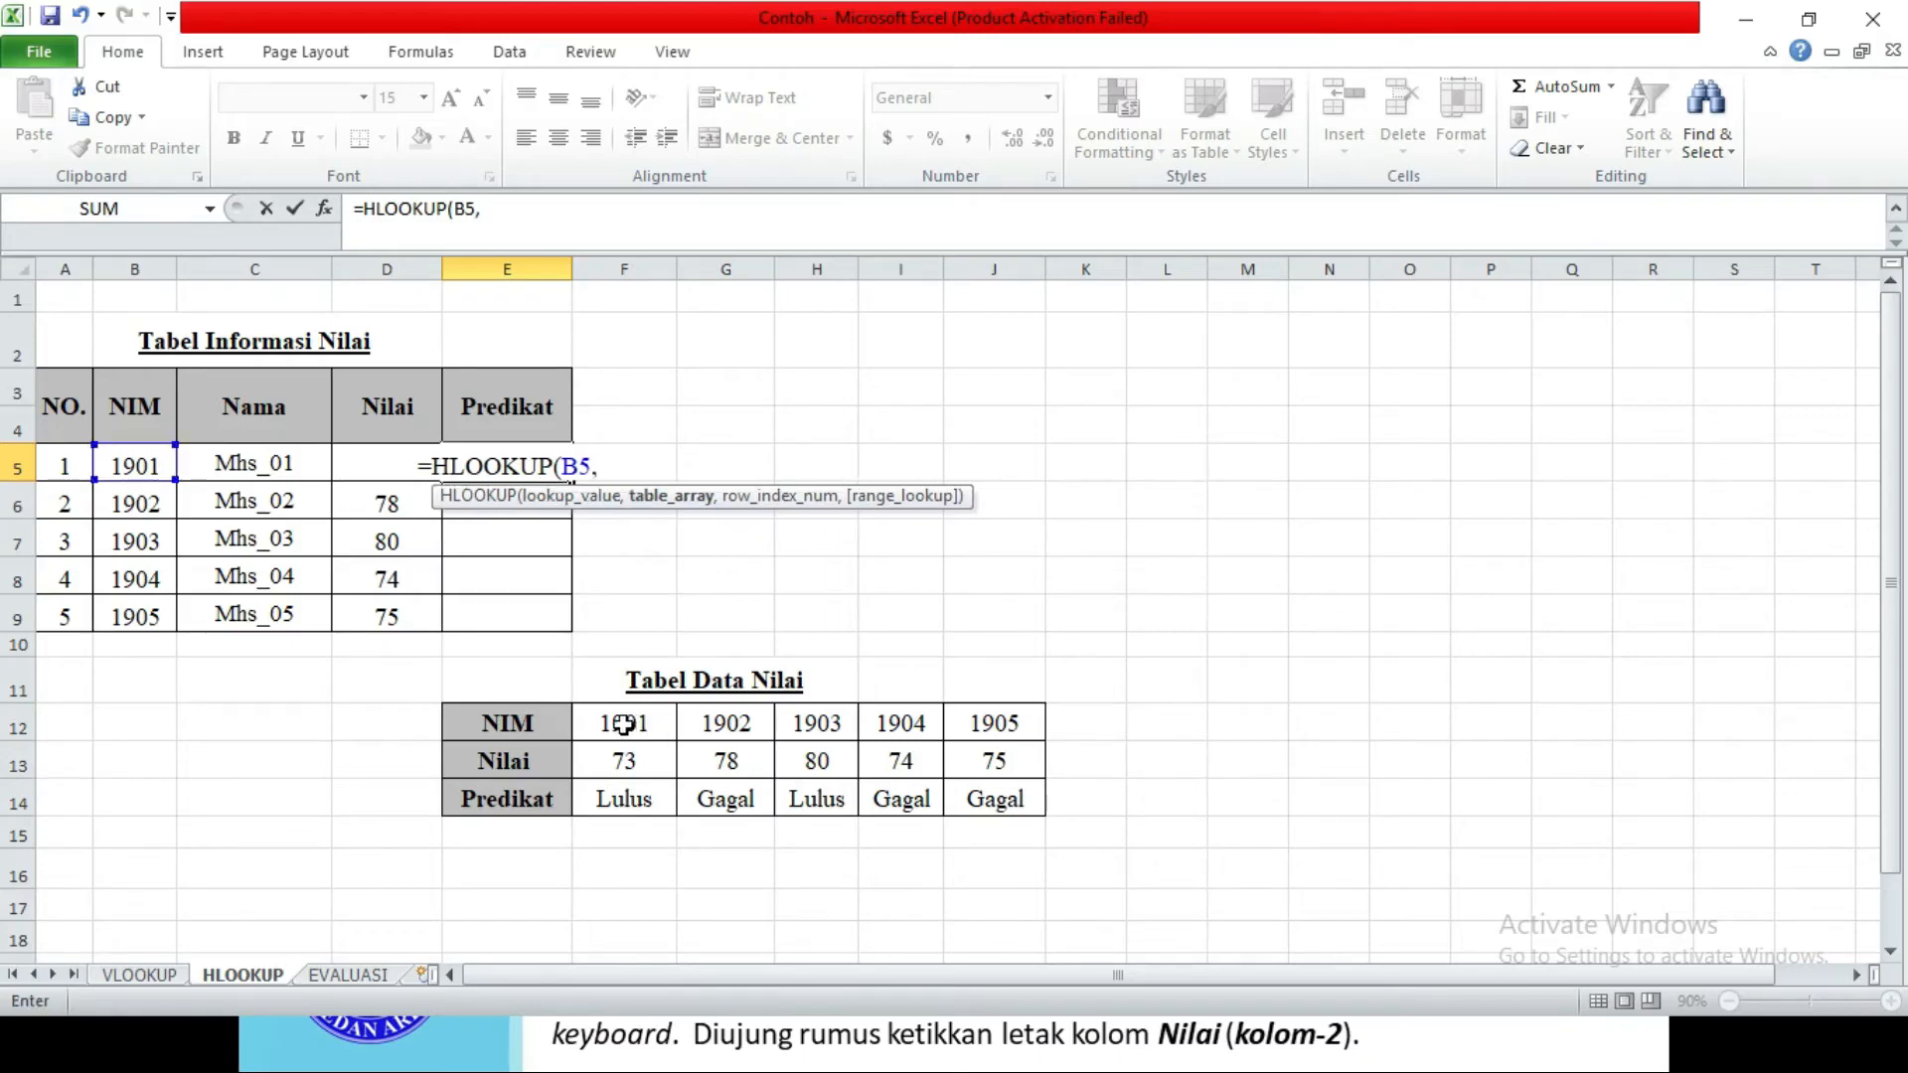
left_click_drag(626, 723, 989, 792)
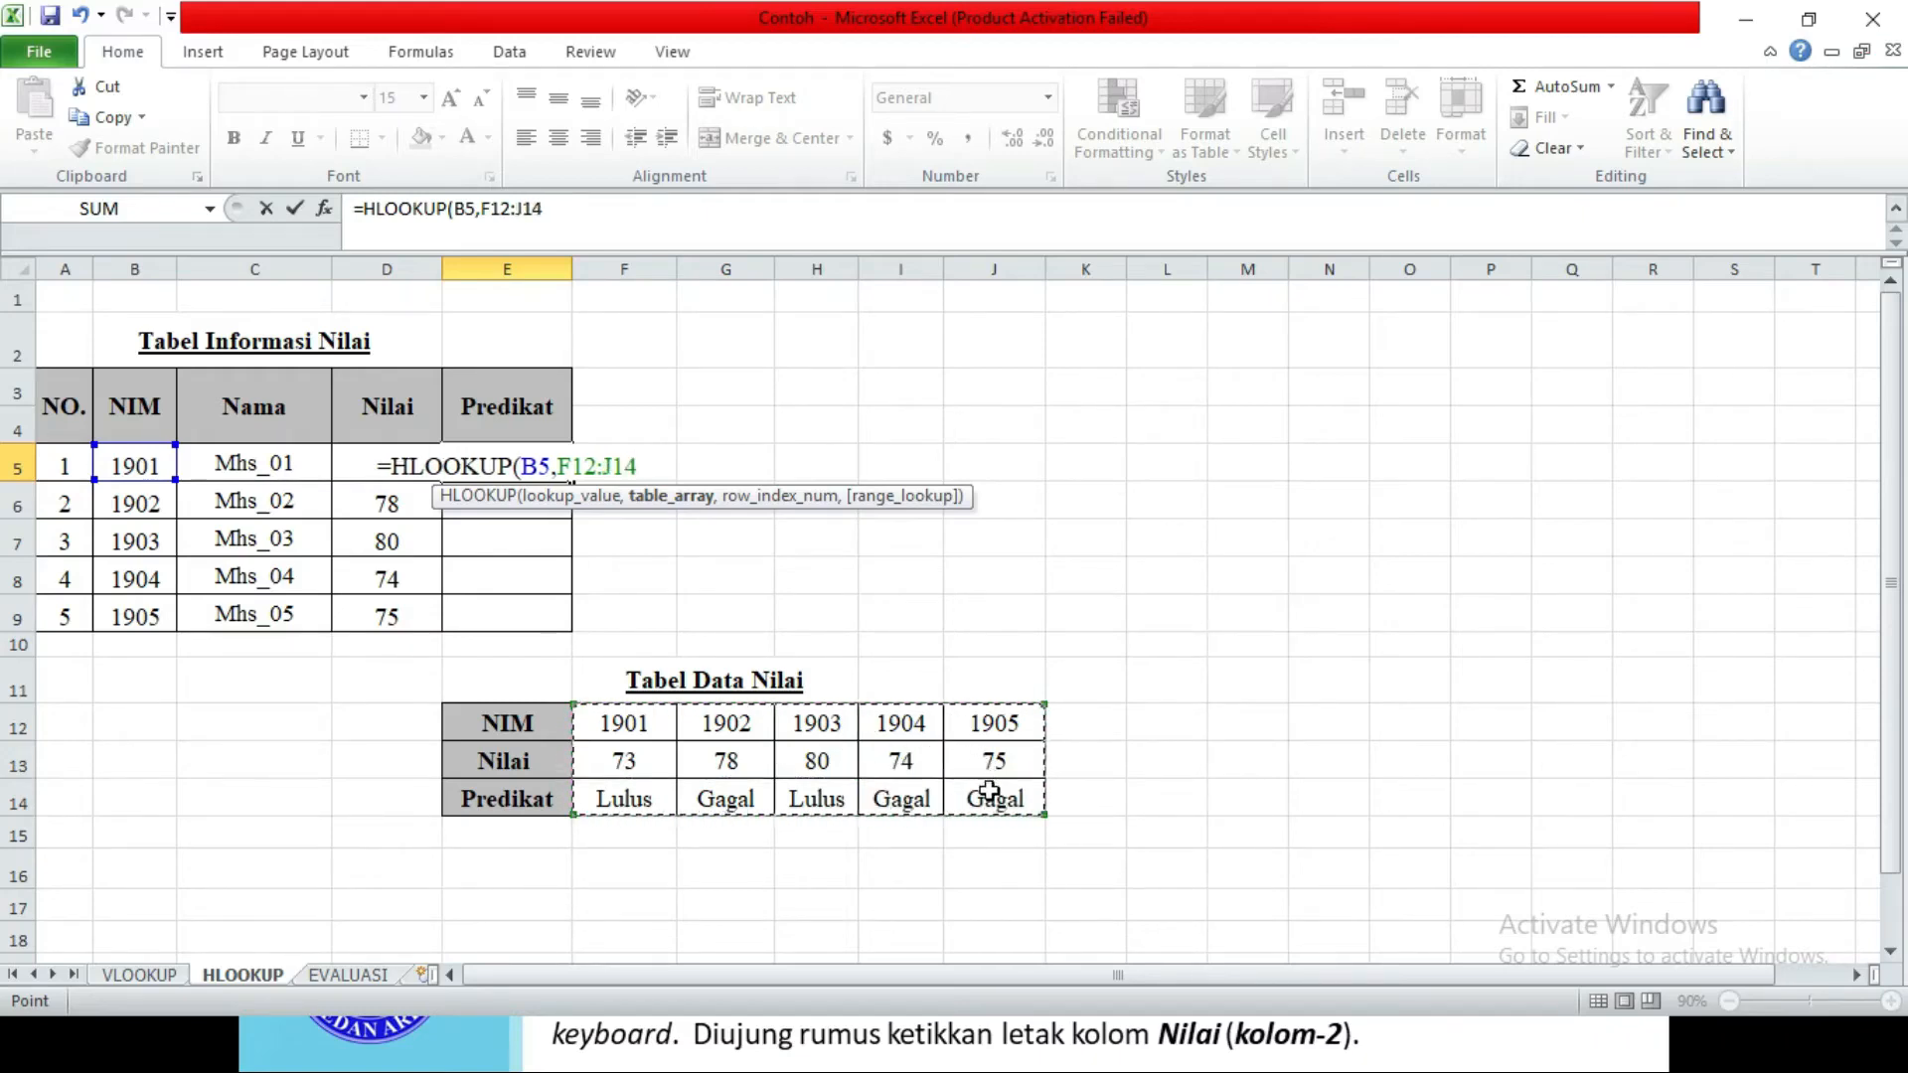
key("F4")
type(",")
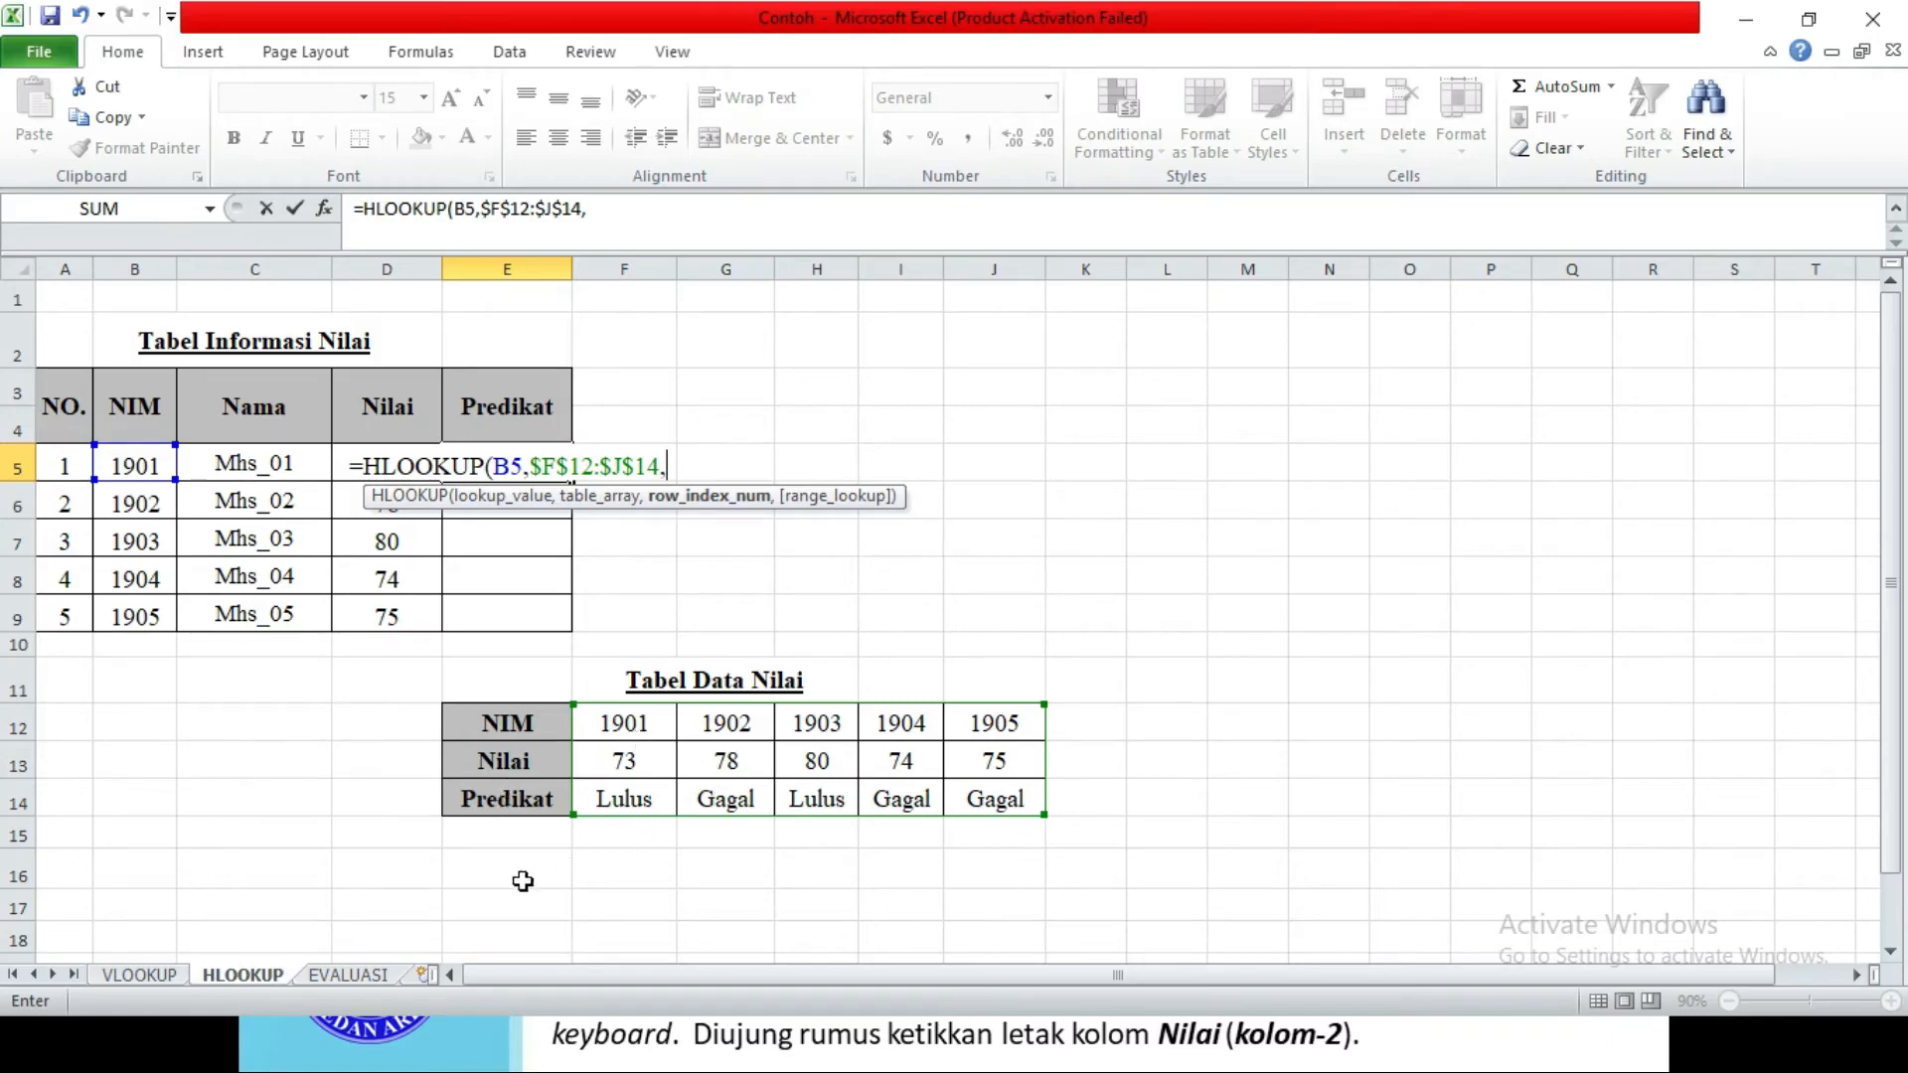
type("3")
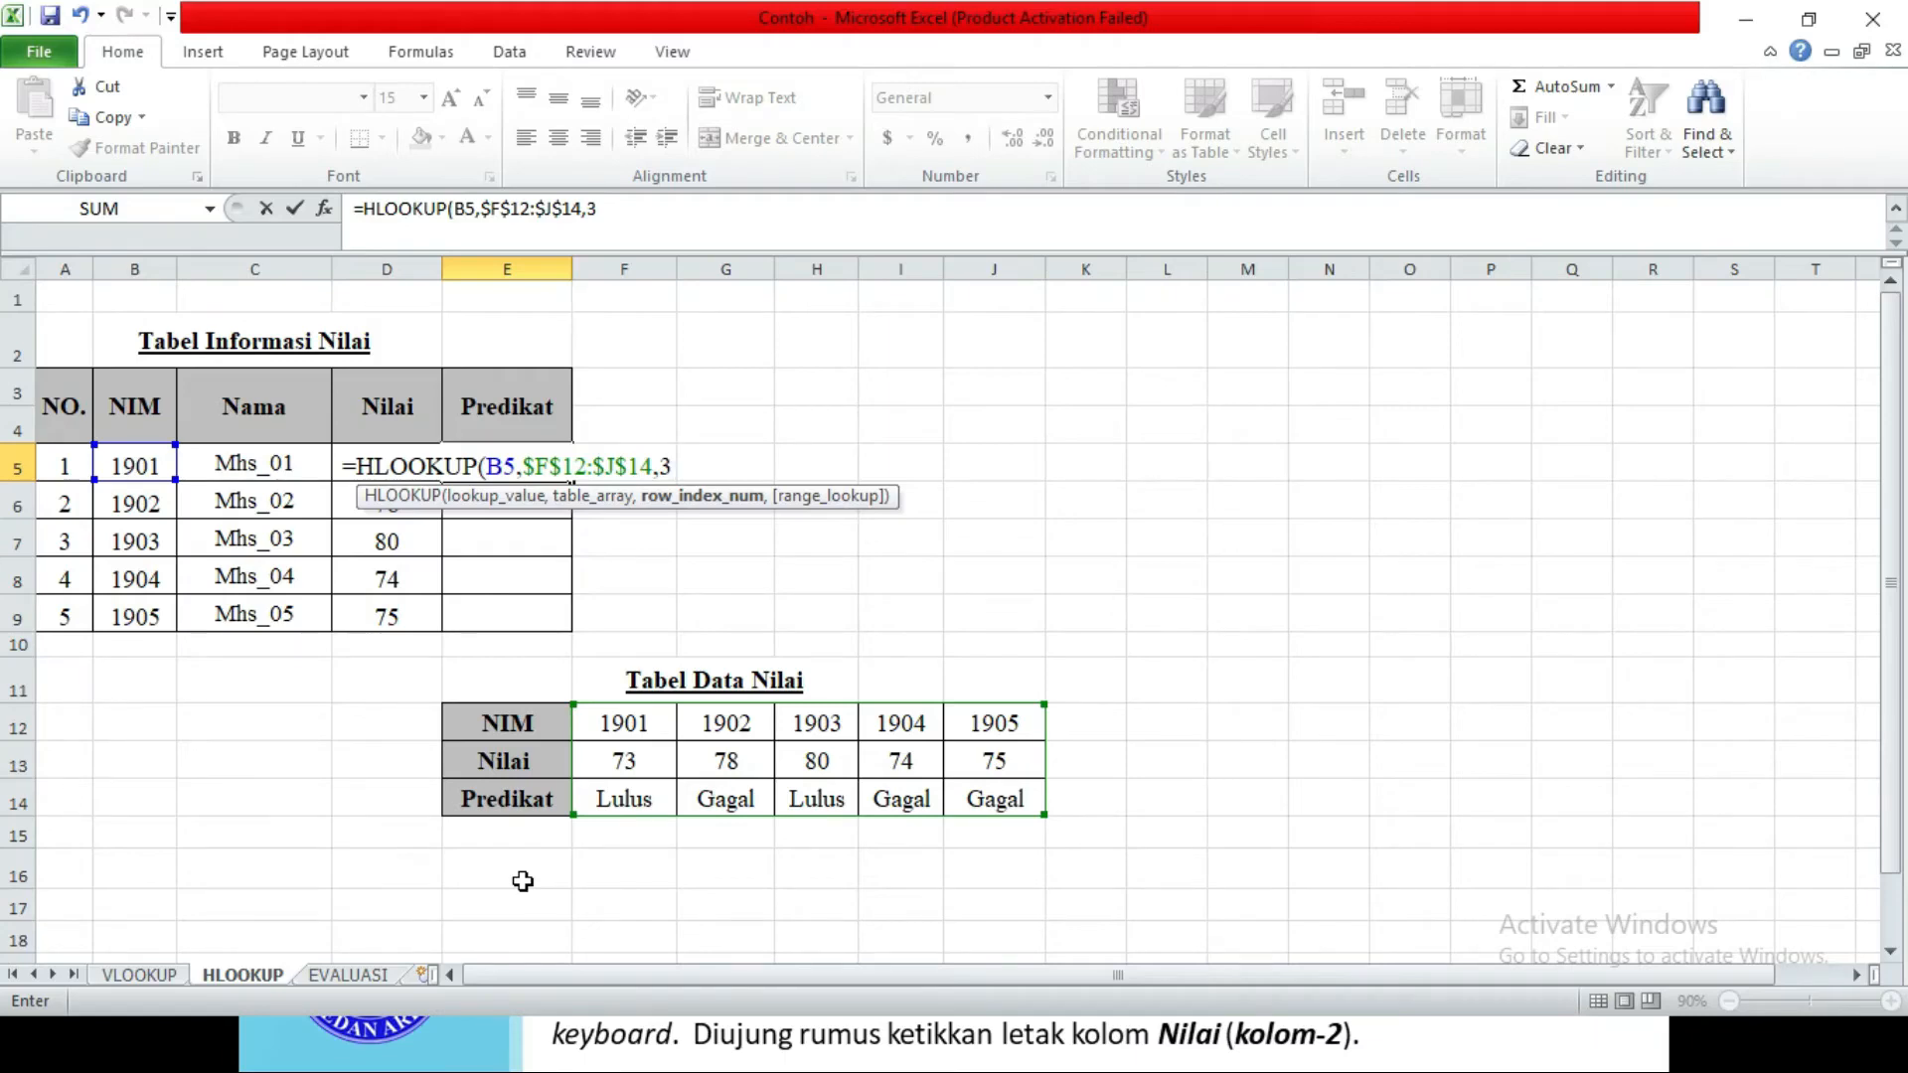
type(")")
key("Return")
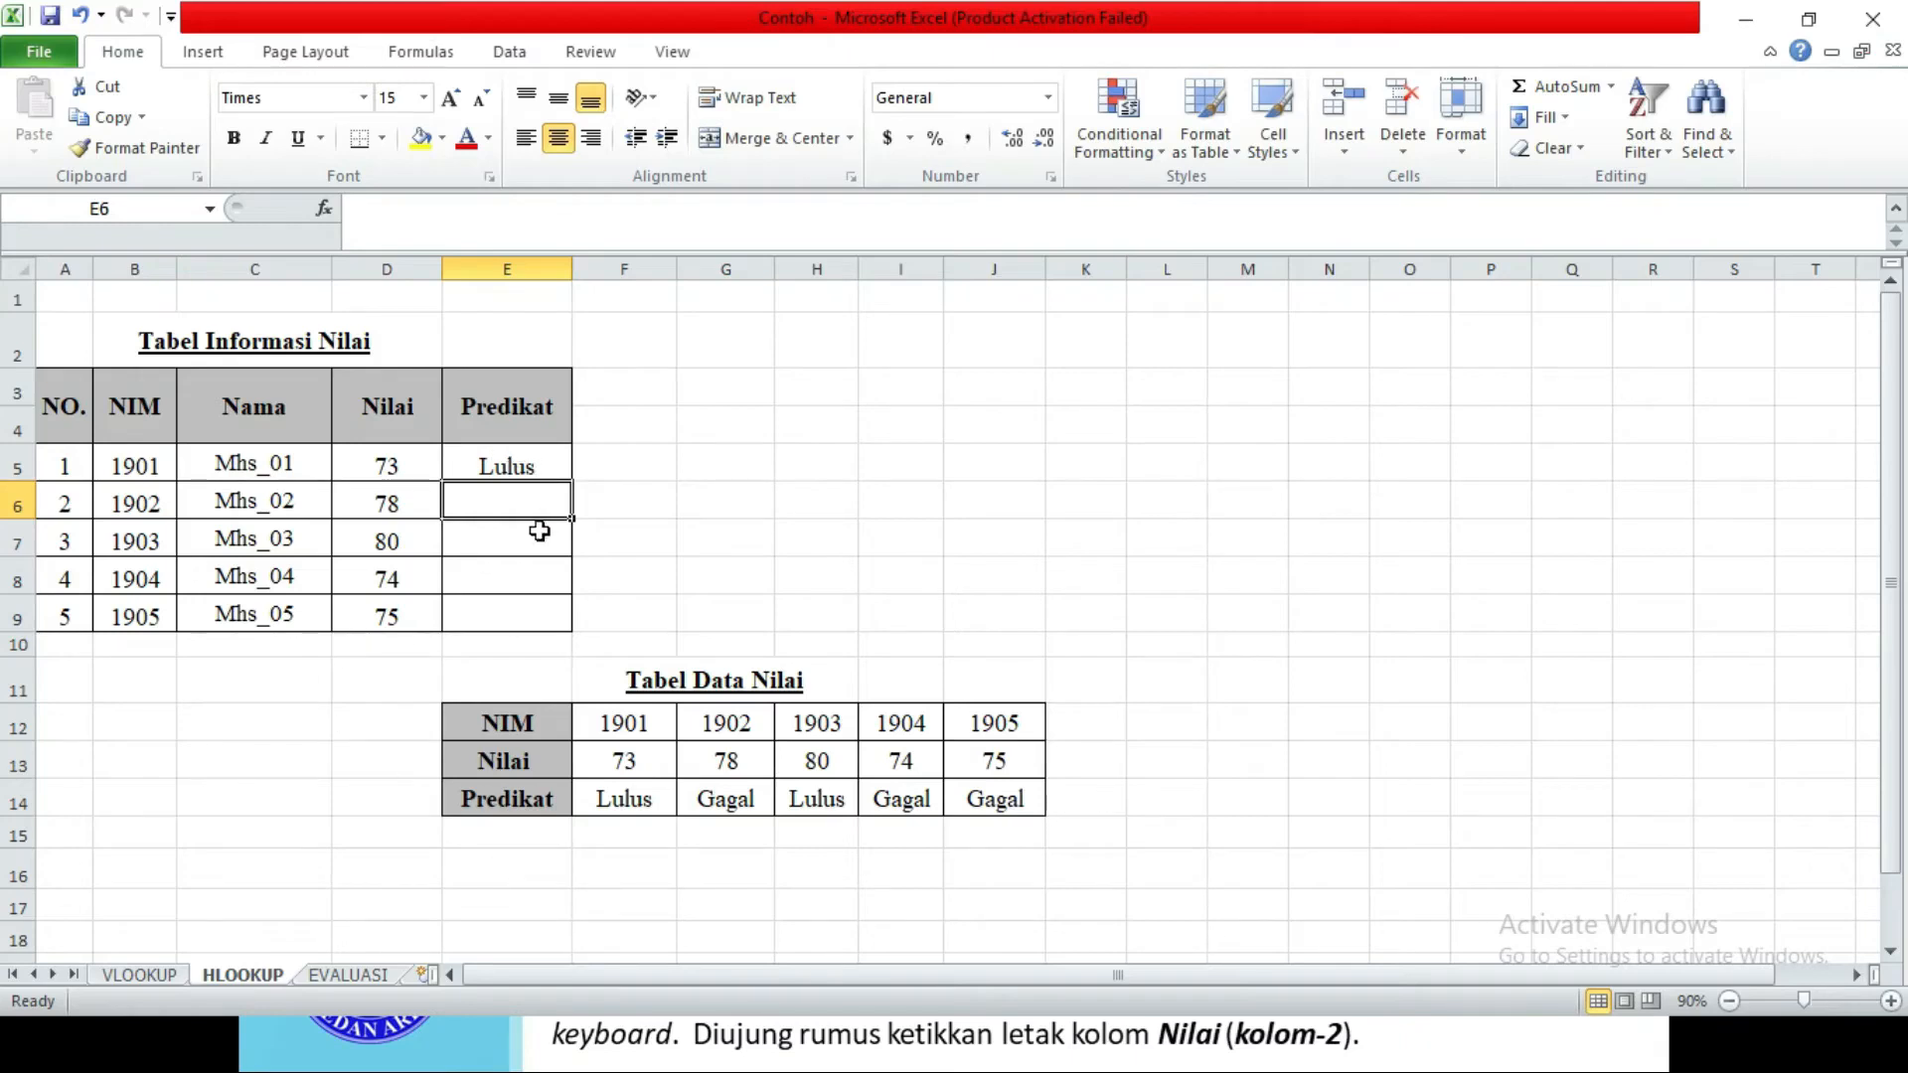
Fill the Predikat formula from E5 down to E9 and deselect the range
left_click(537, 463)
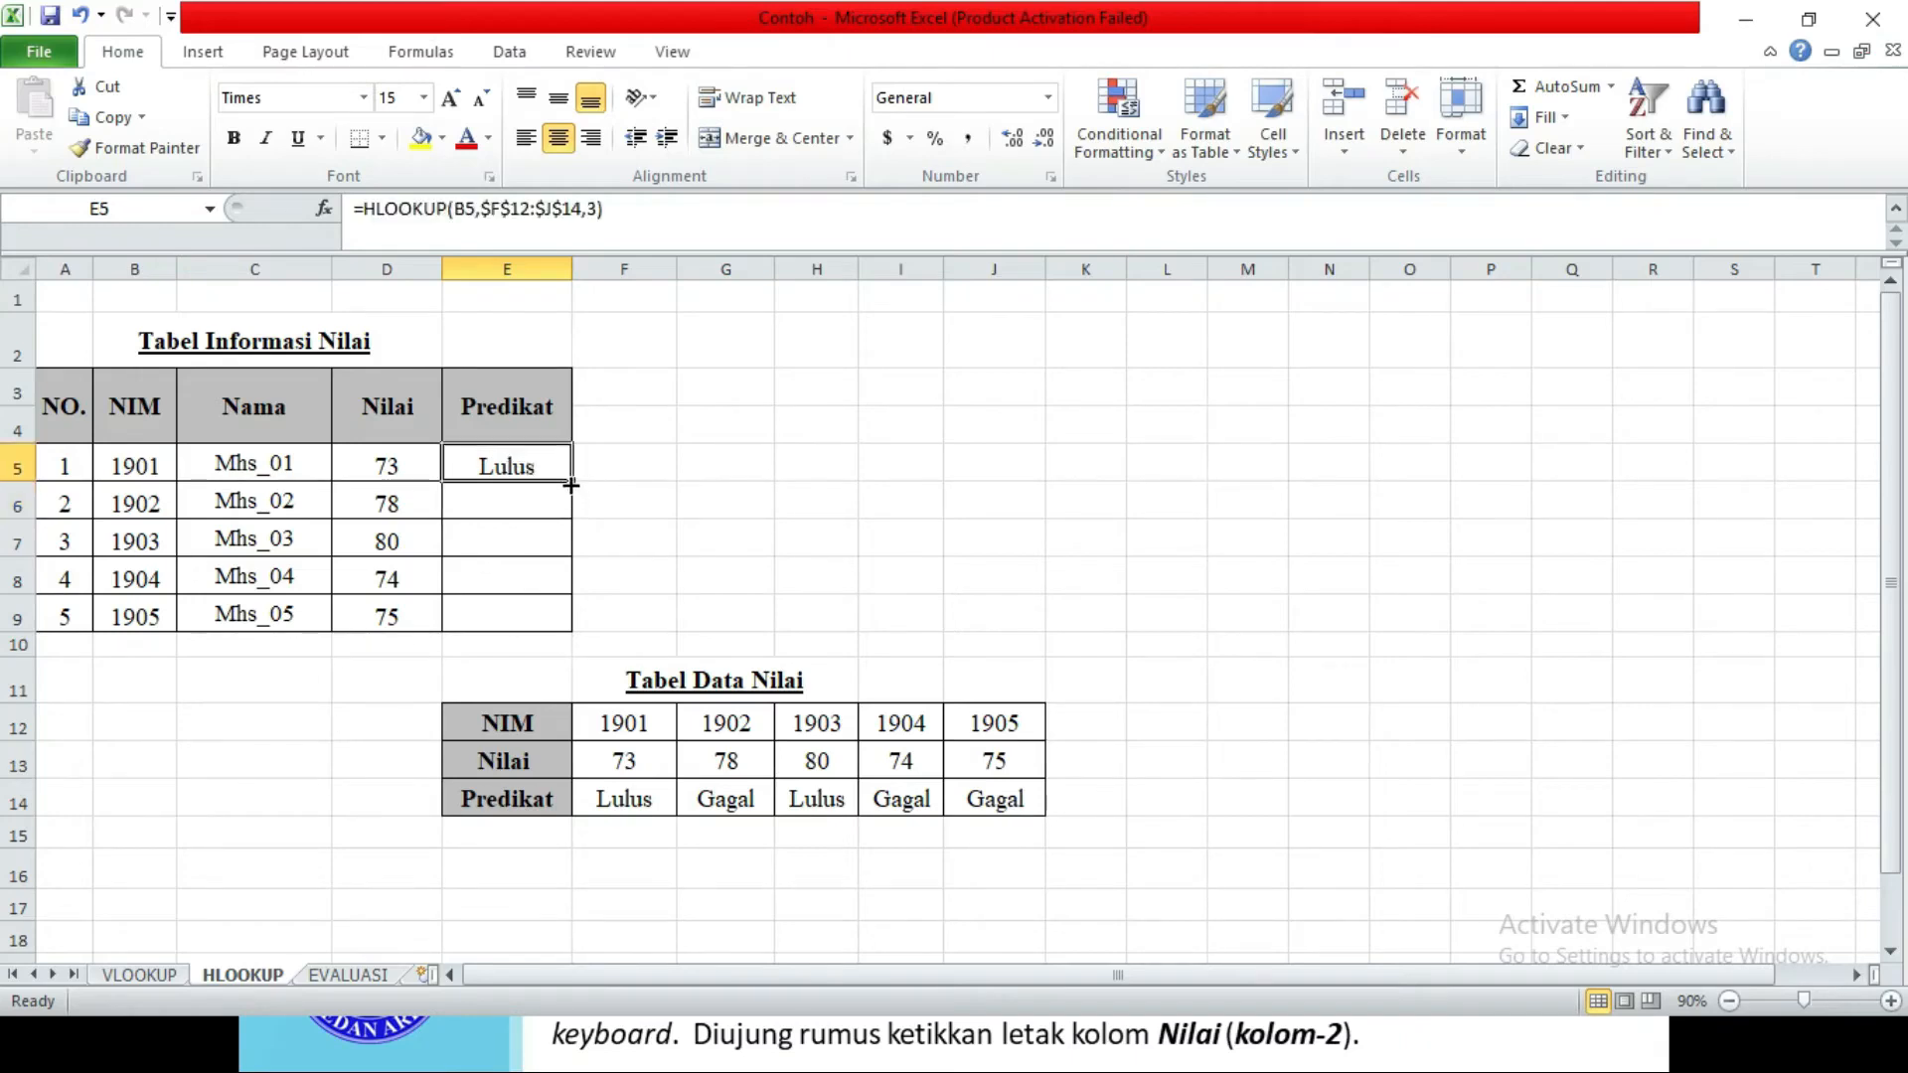
left_click_drag(573, 482, 572, 632)
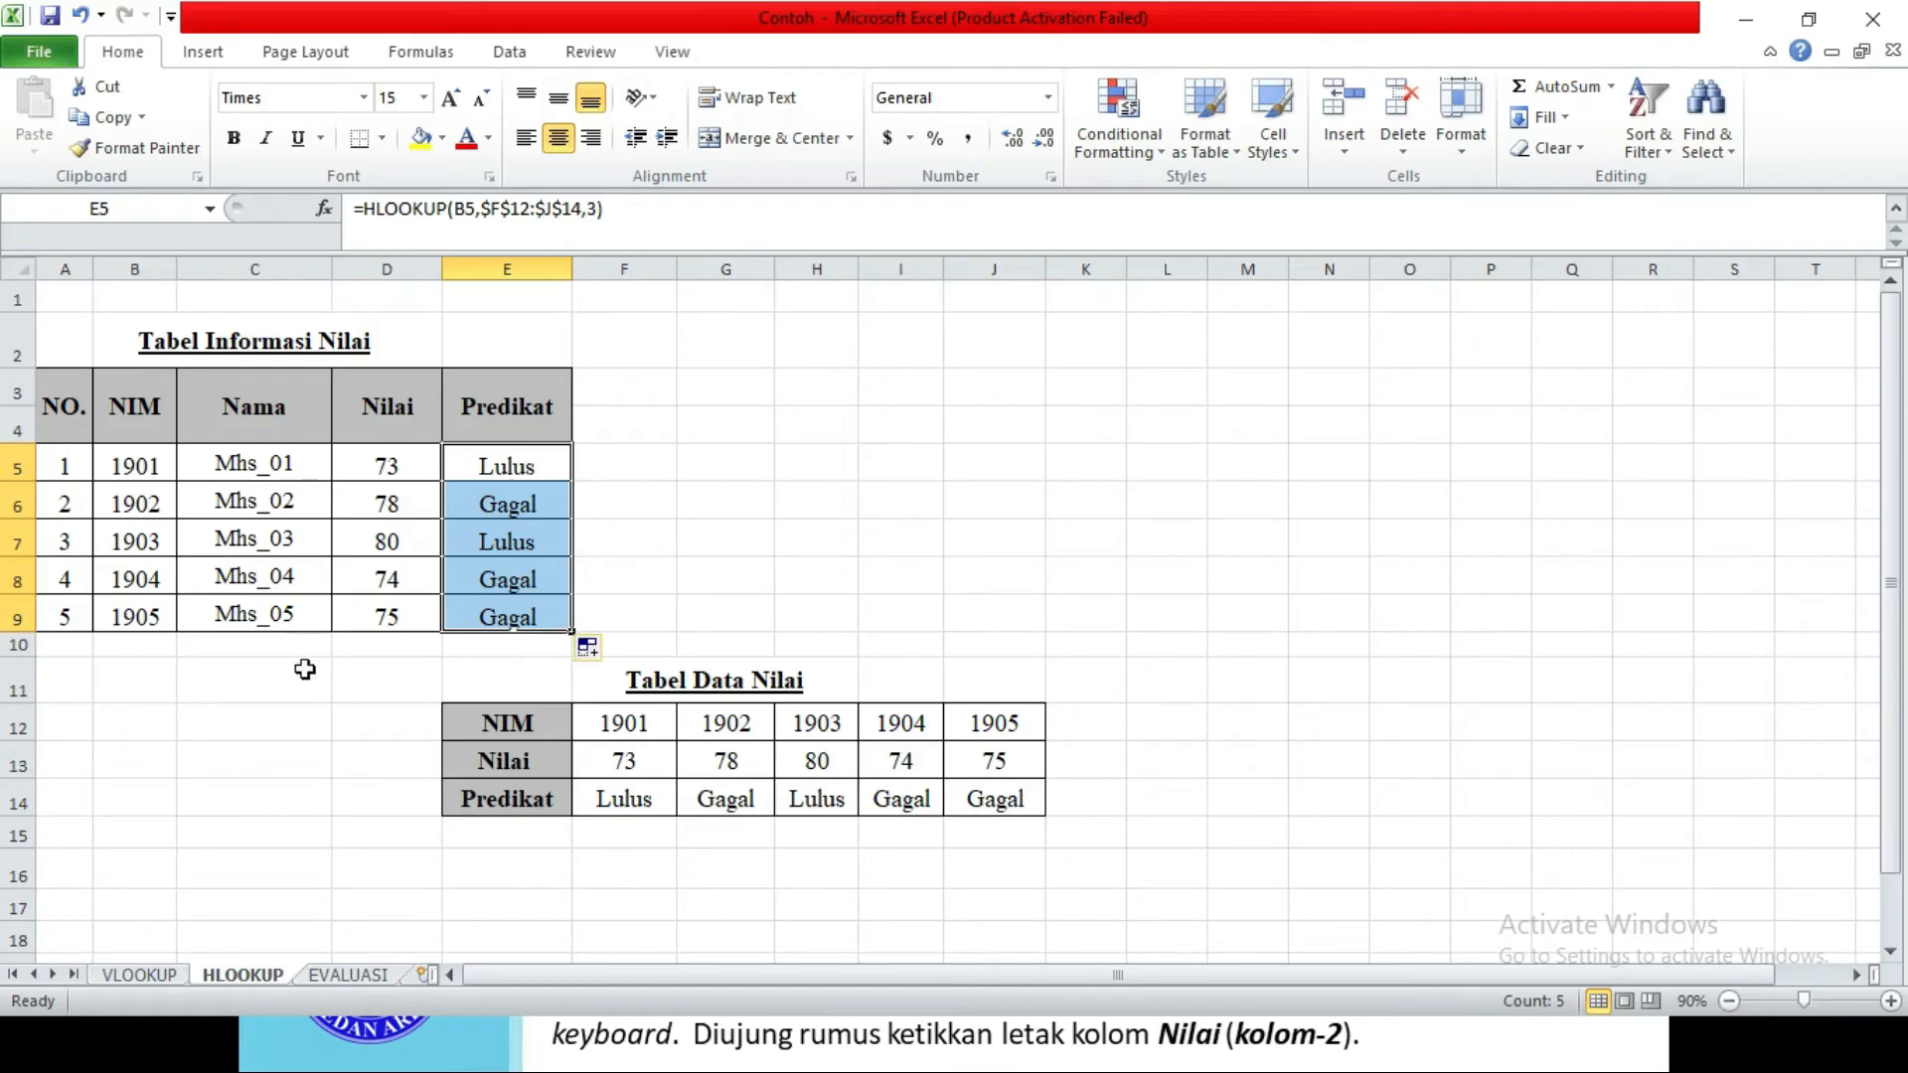
left_click(303, 709)
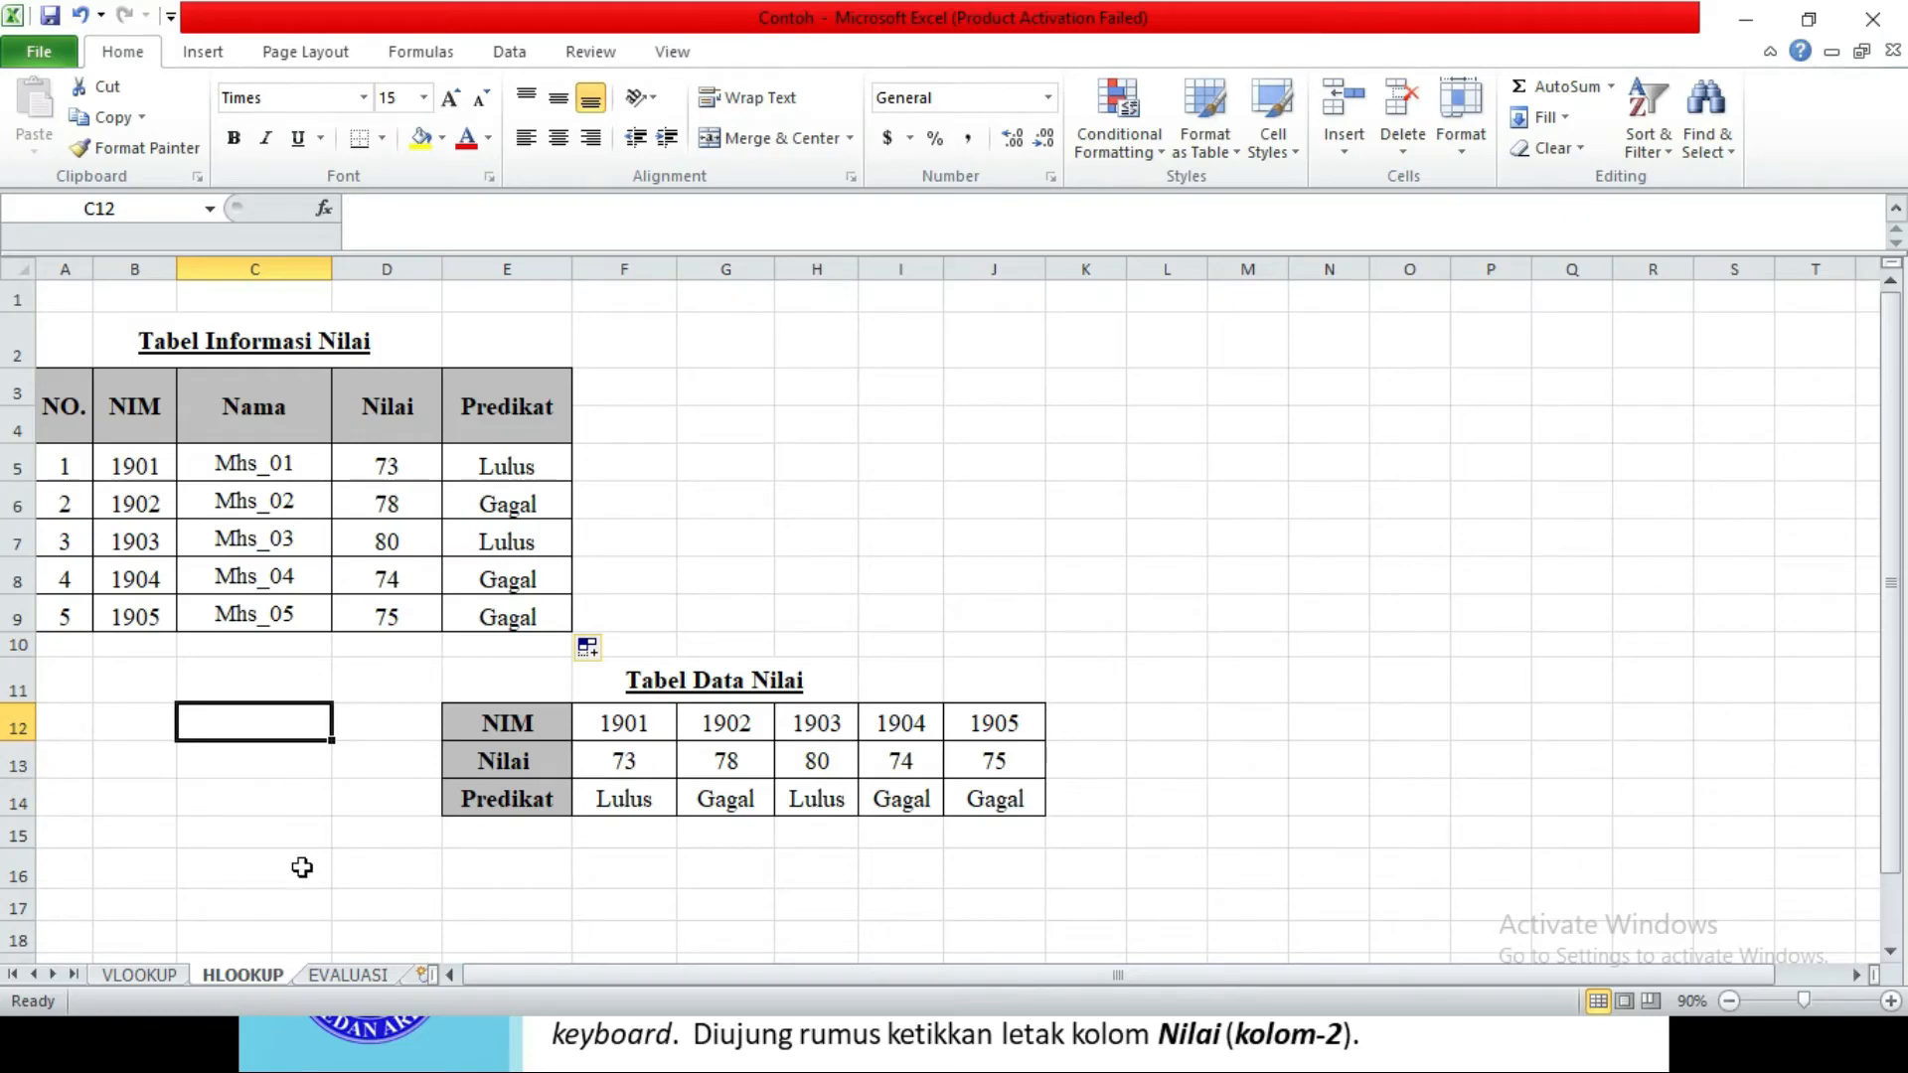
Open the EVALUASI sheet and examine the empty columns of Tabel Informasi Hasil Ujian alongside Tabel Data Ruang Ujian and Tabel Data Nilai
left_click(366, 973)
left_click(388, 608)
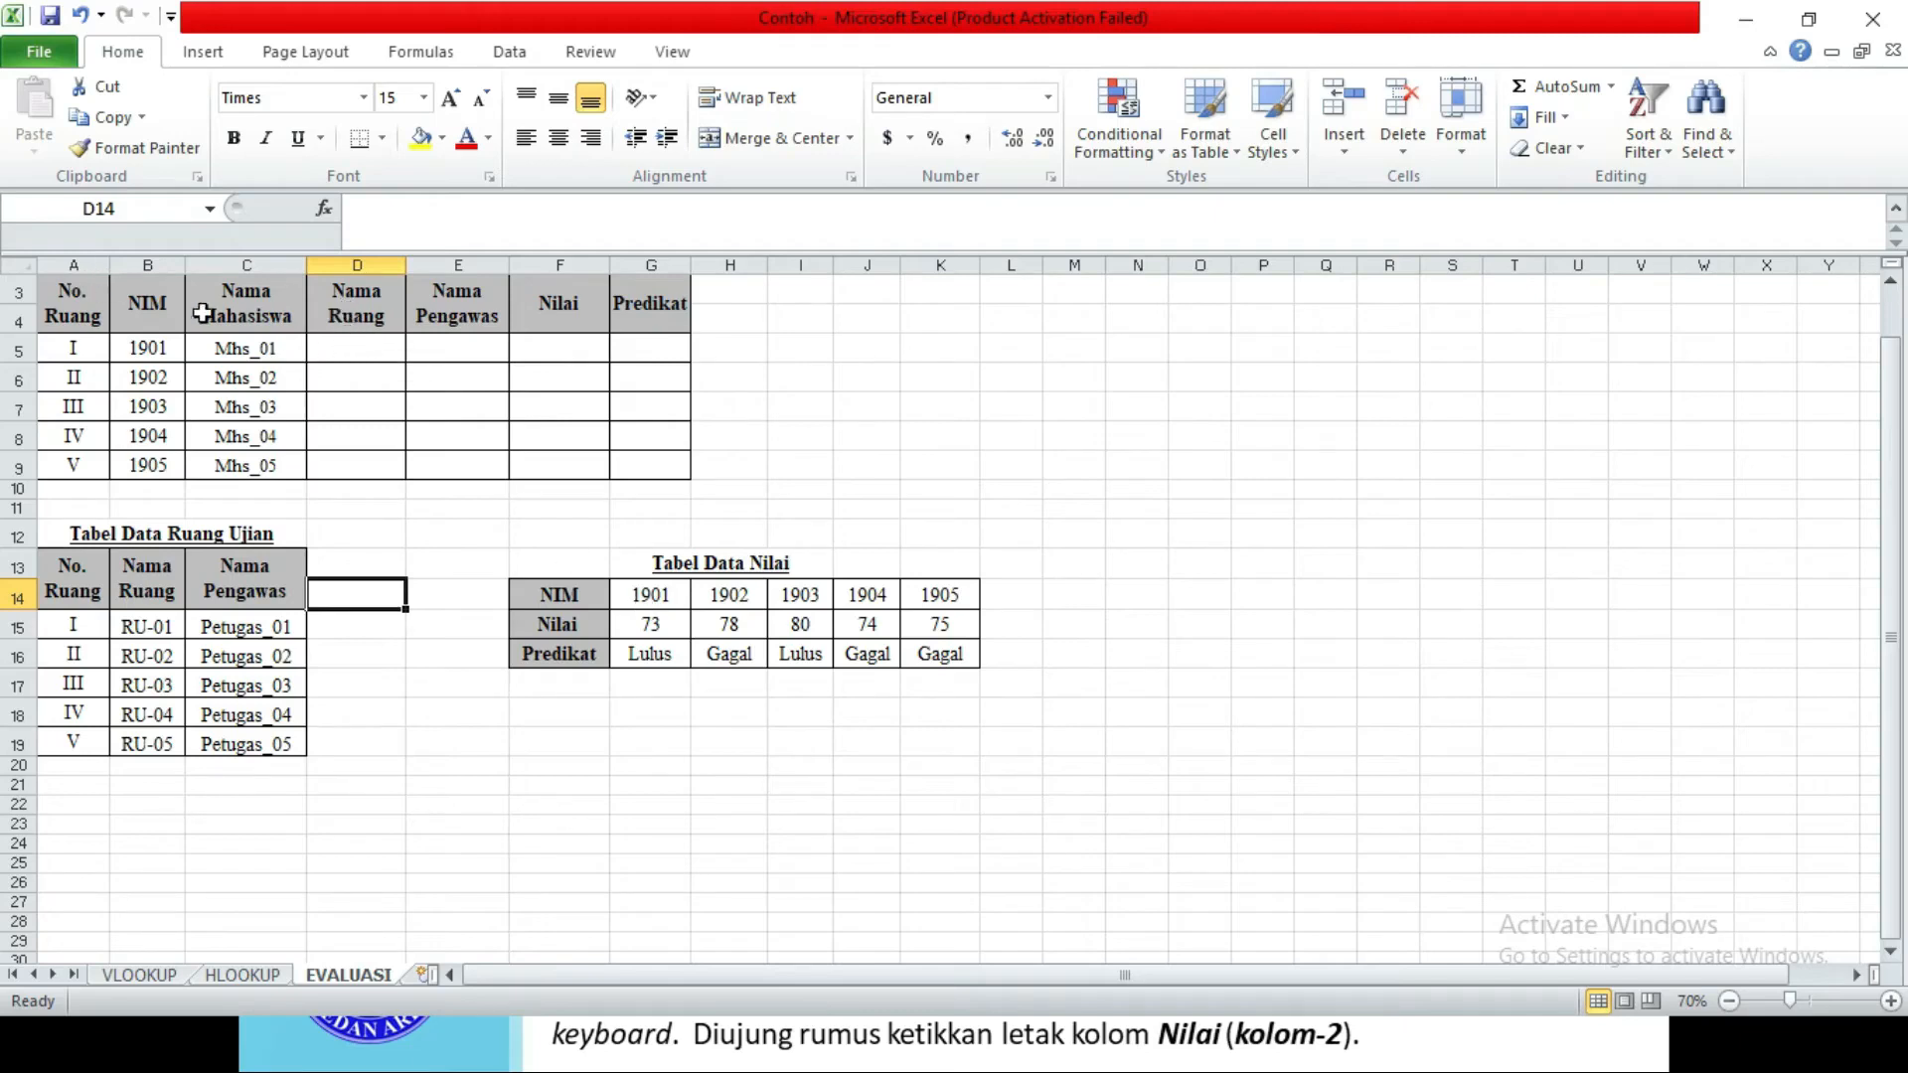
left_click_drag(384, 353, 652, 470)
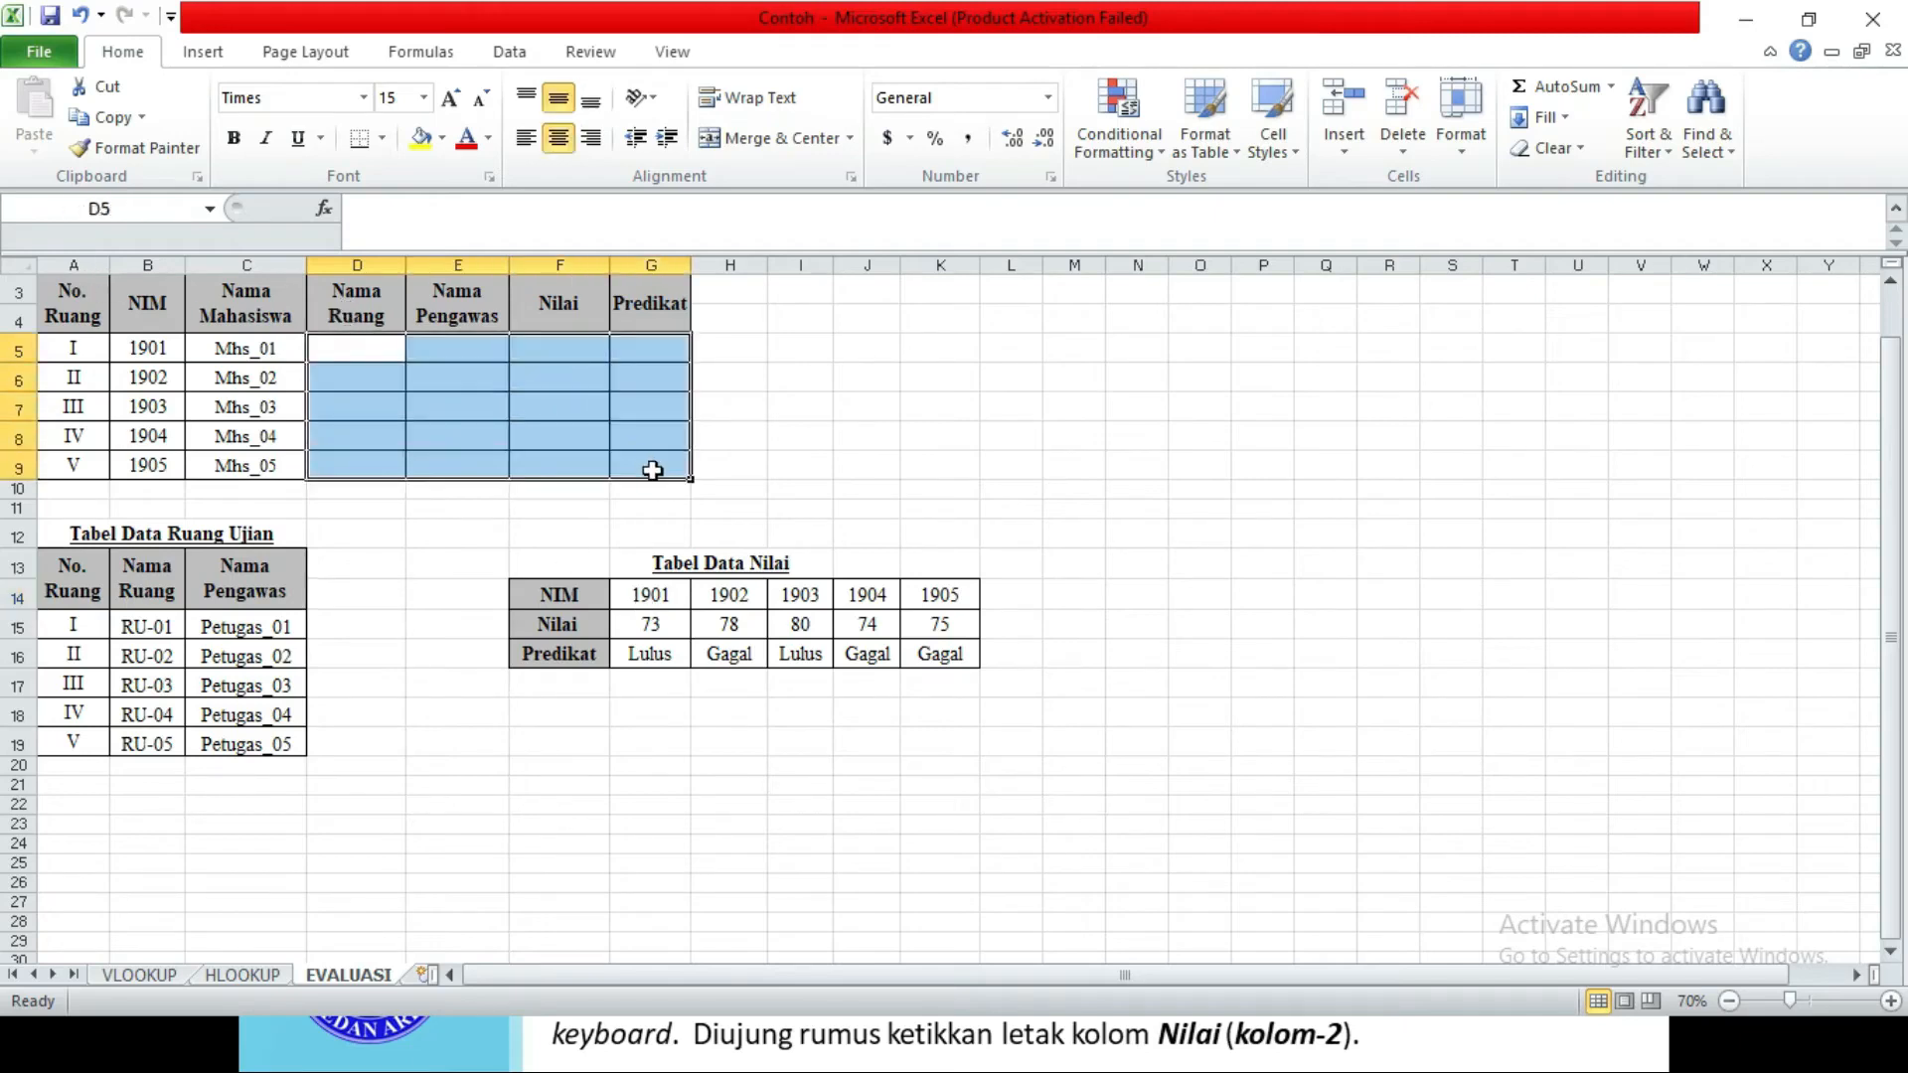
left_click(411, 359)
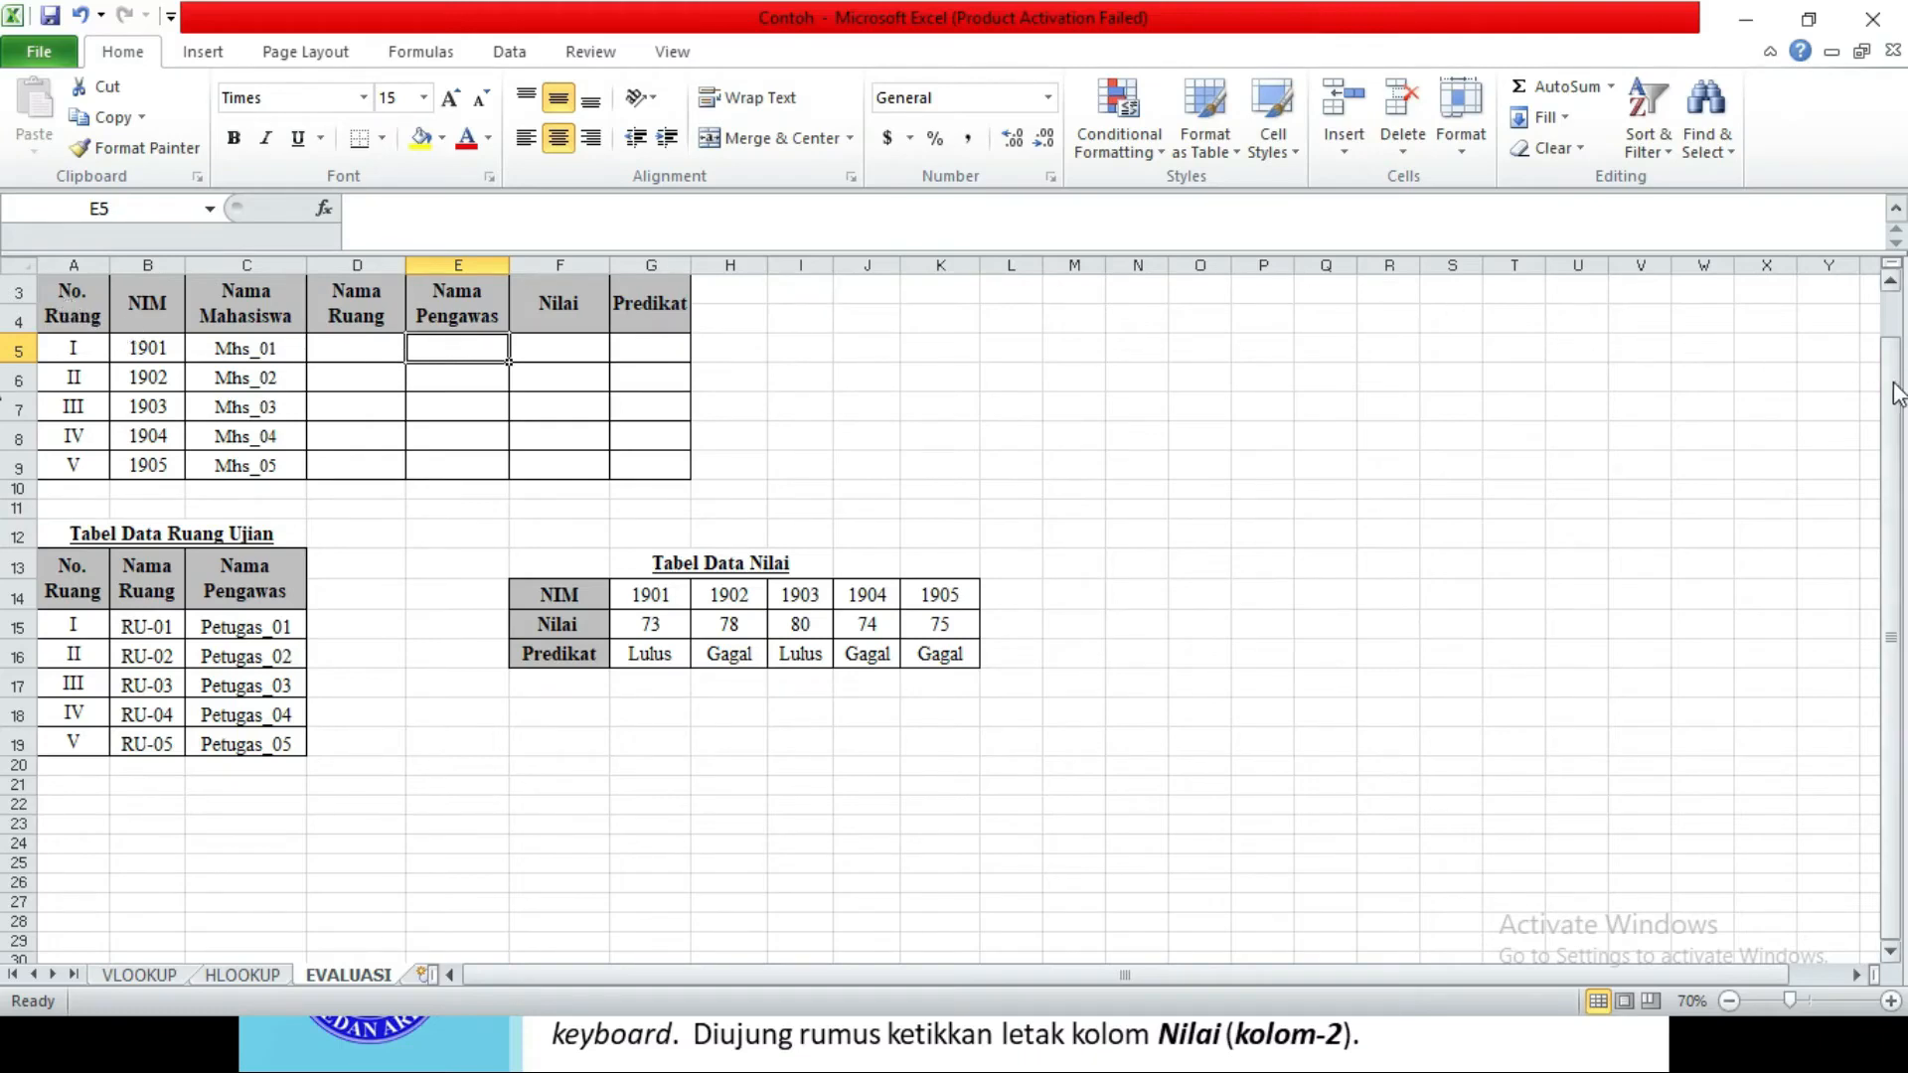
left_click_drag(1896, 393, 1896, 343)
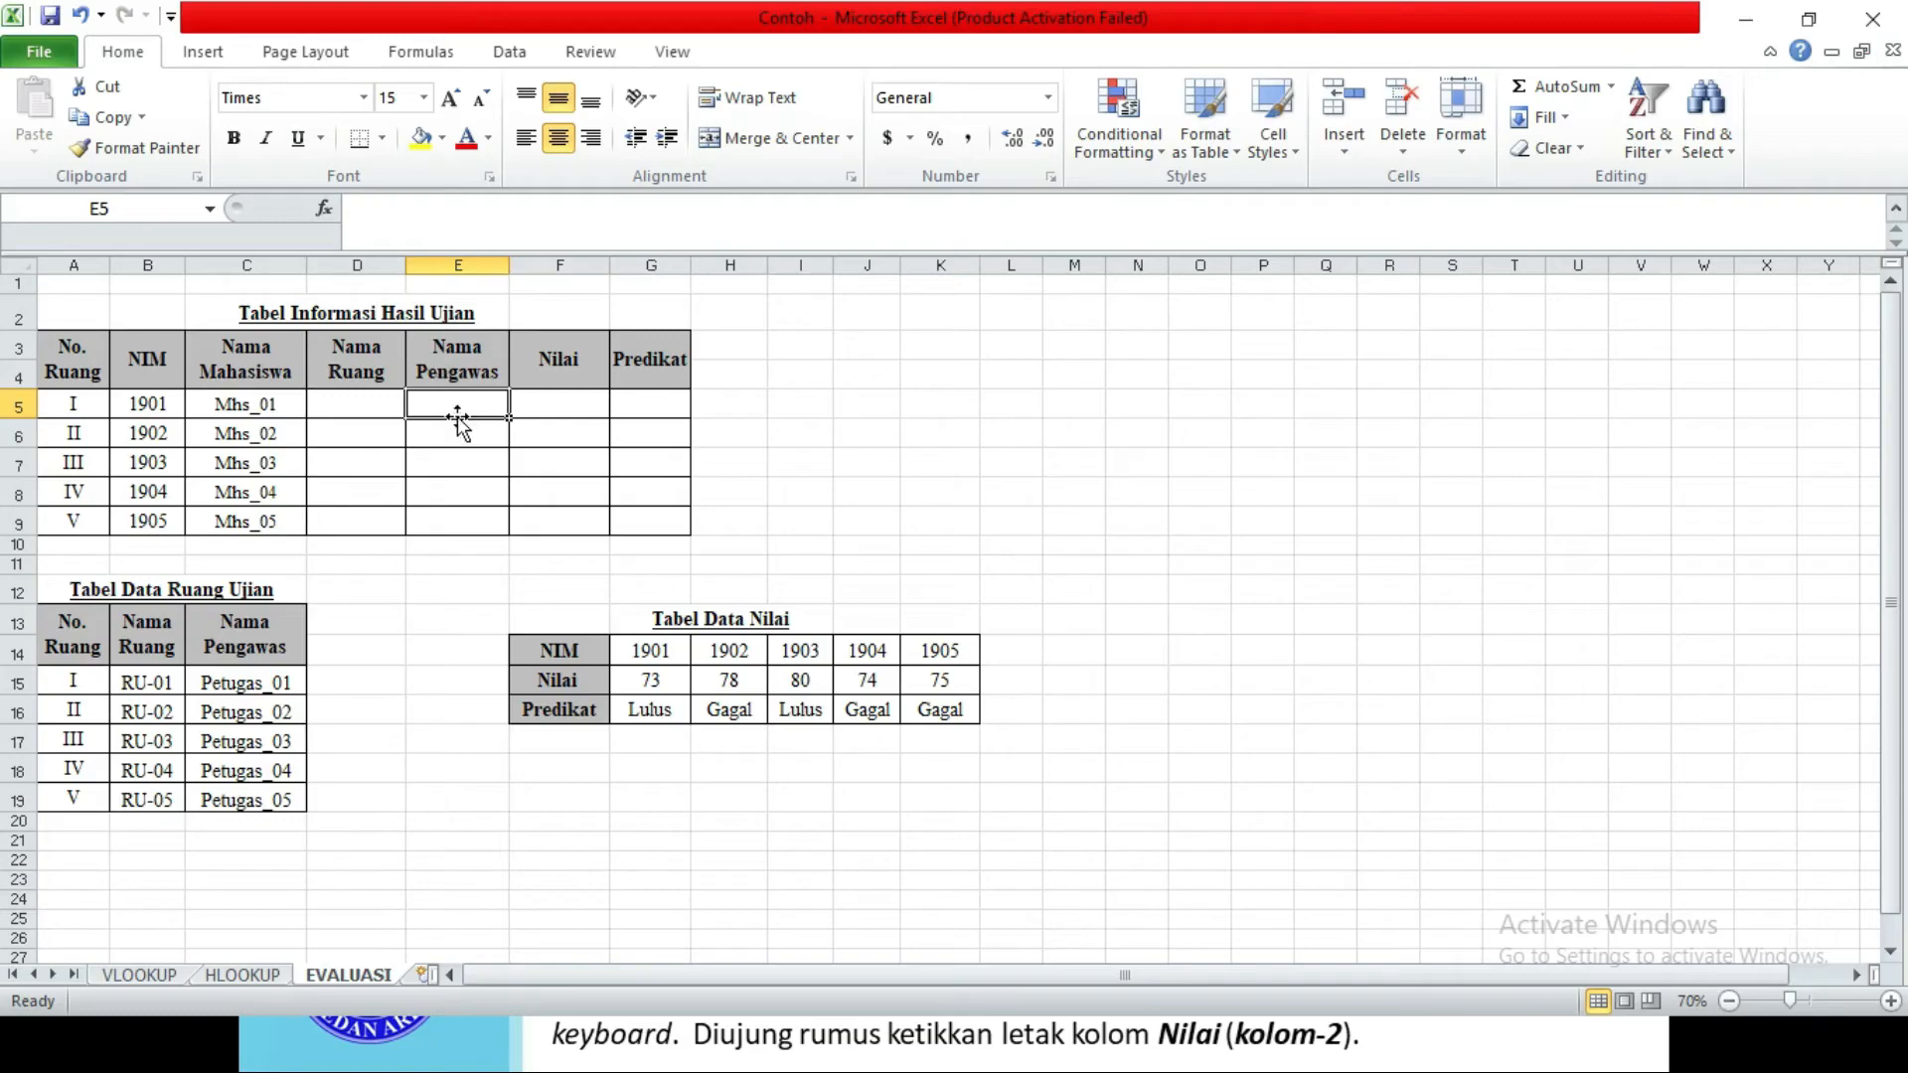
left_click(359, 397)
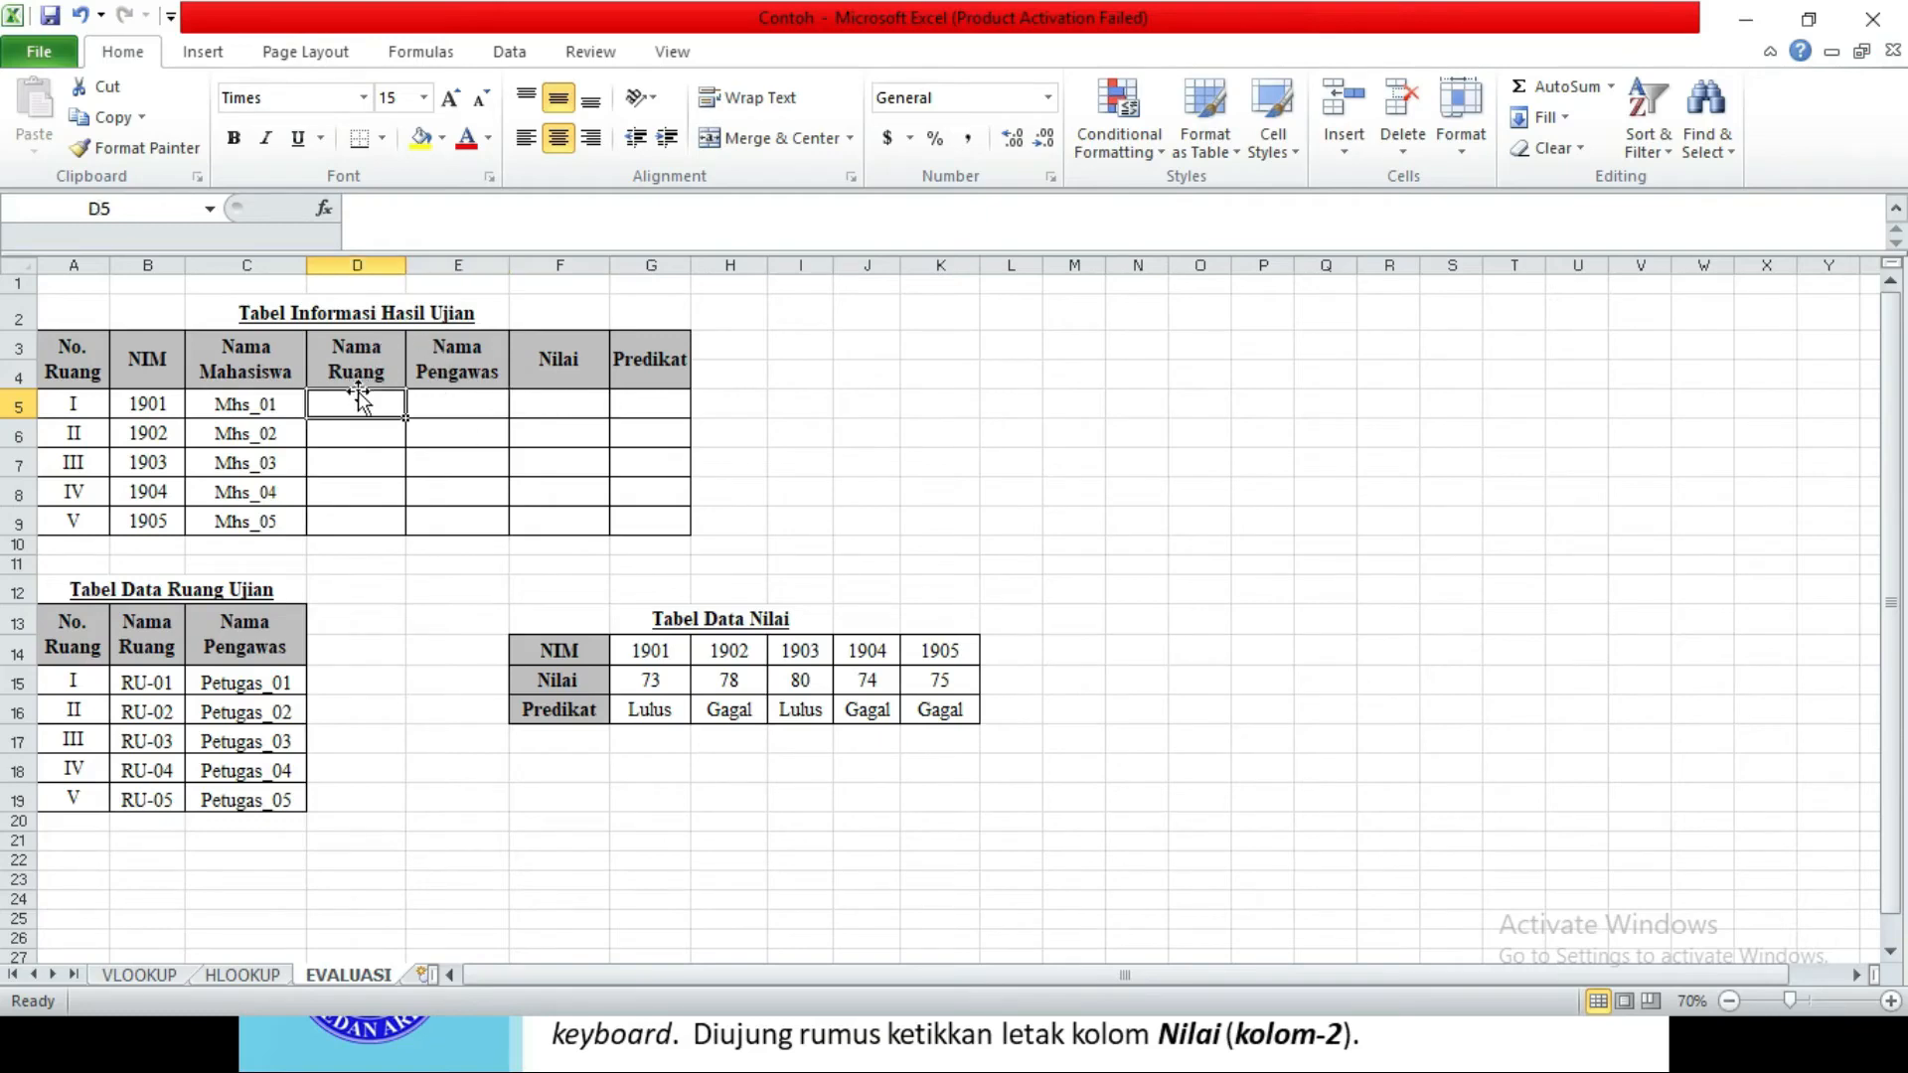
left_click(442, 384)
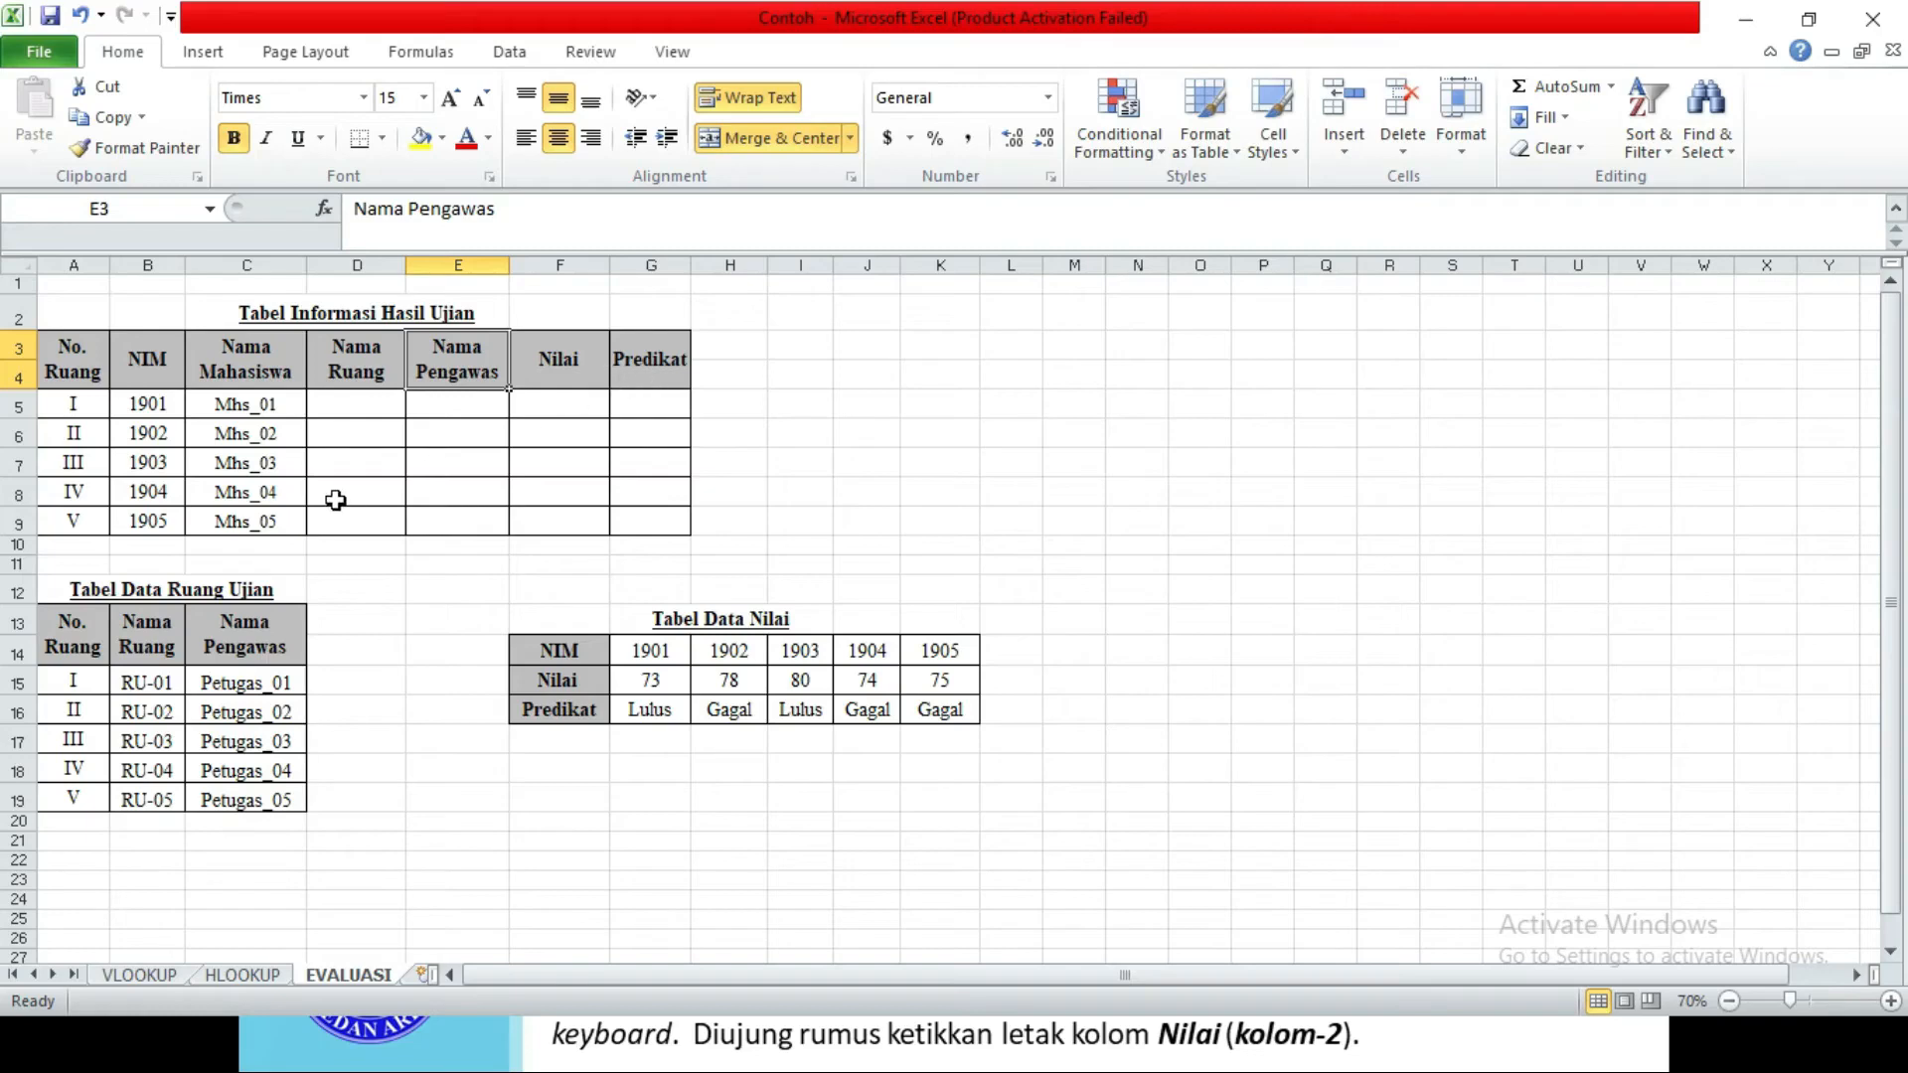
left_click(346, 407)
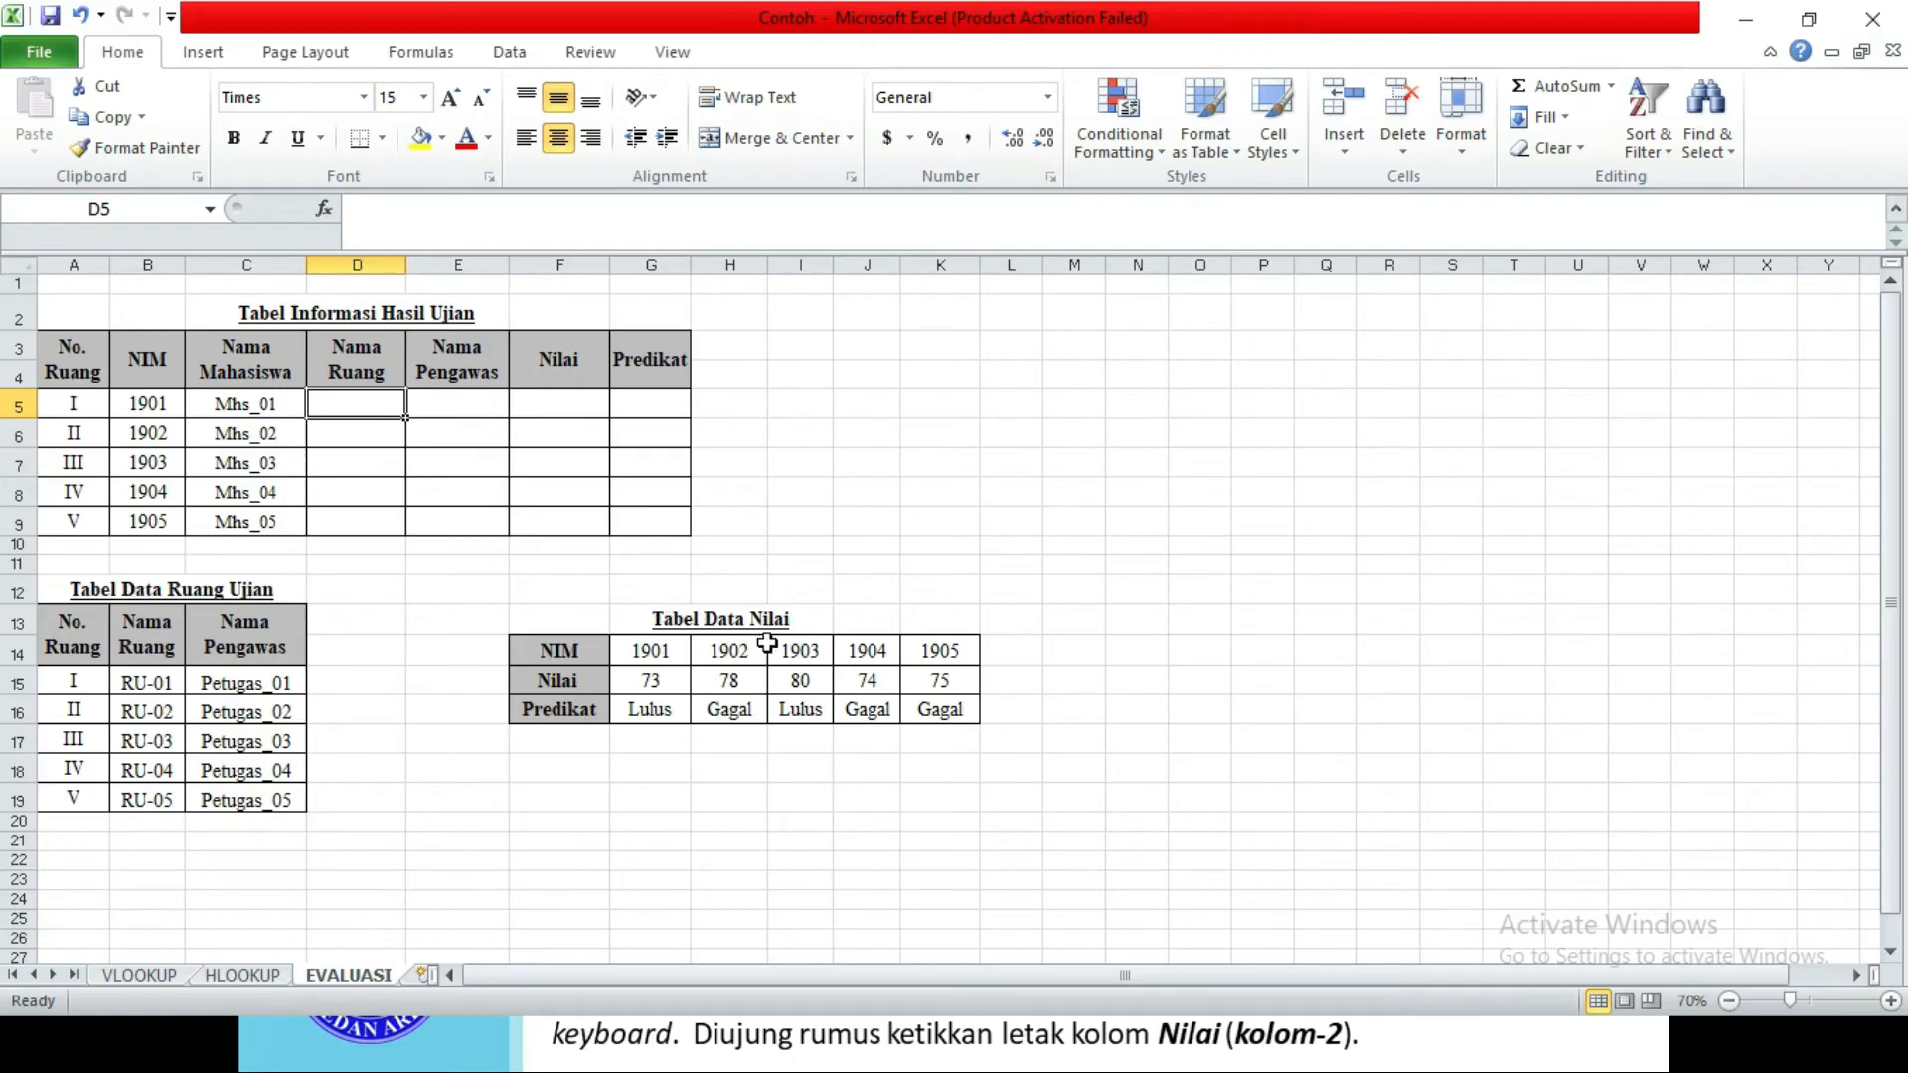
left_click(351, 449)
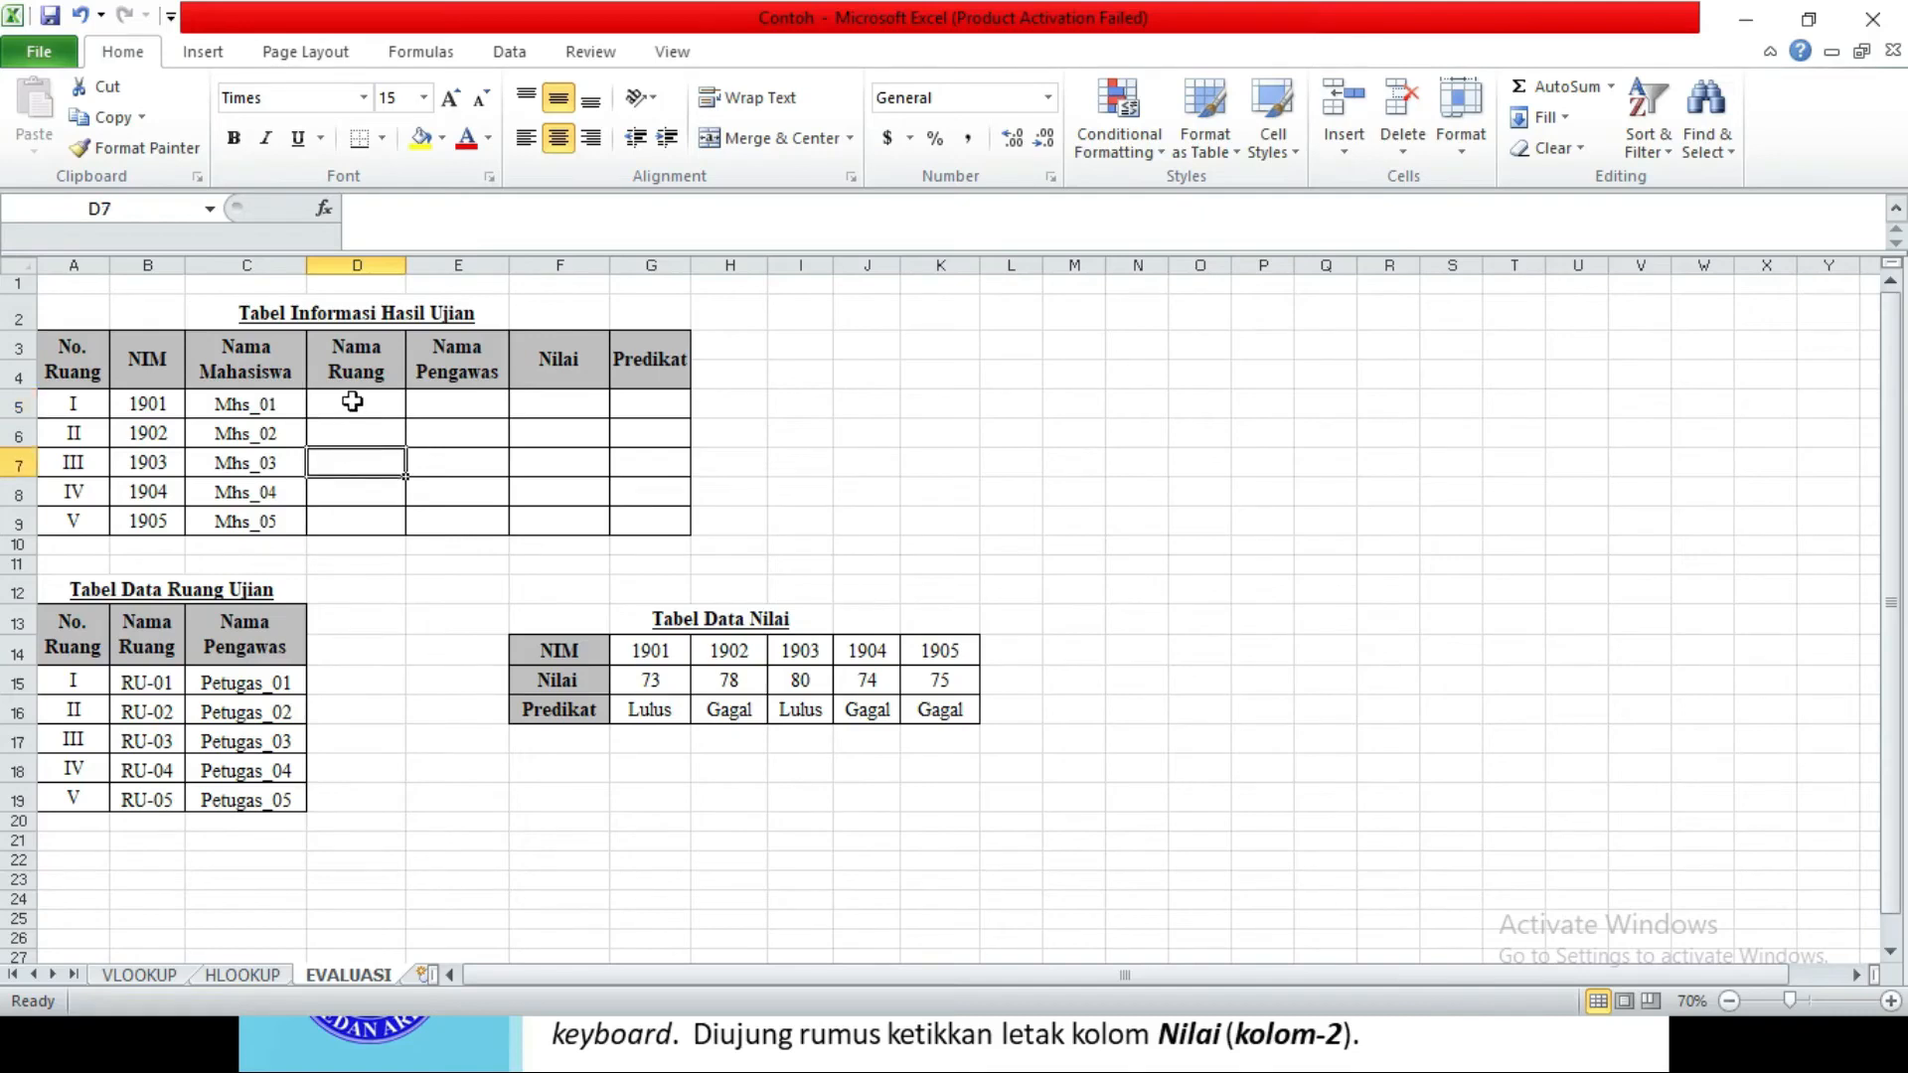
Look up the first student's Nama Ruang in D5 with =VLOOKUP(A5,$A$15:$C$19,2) and fill the formula down to D9
left_click(353, 402)
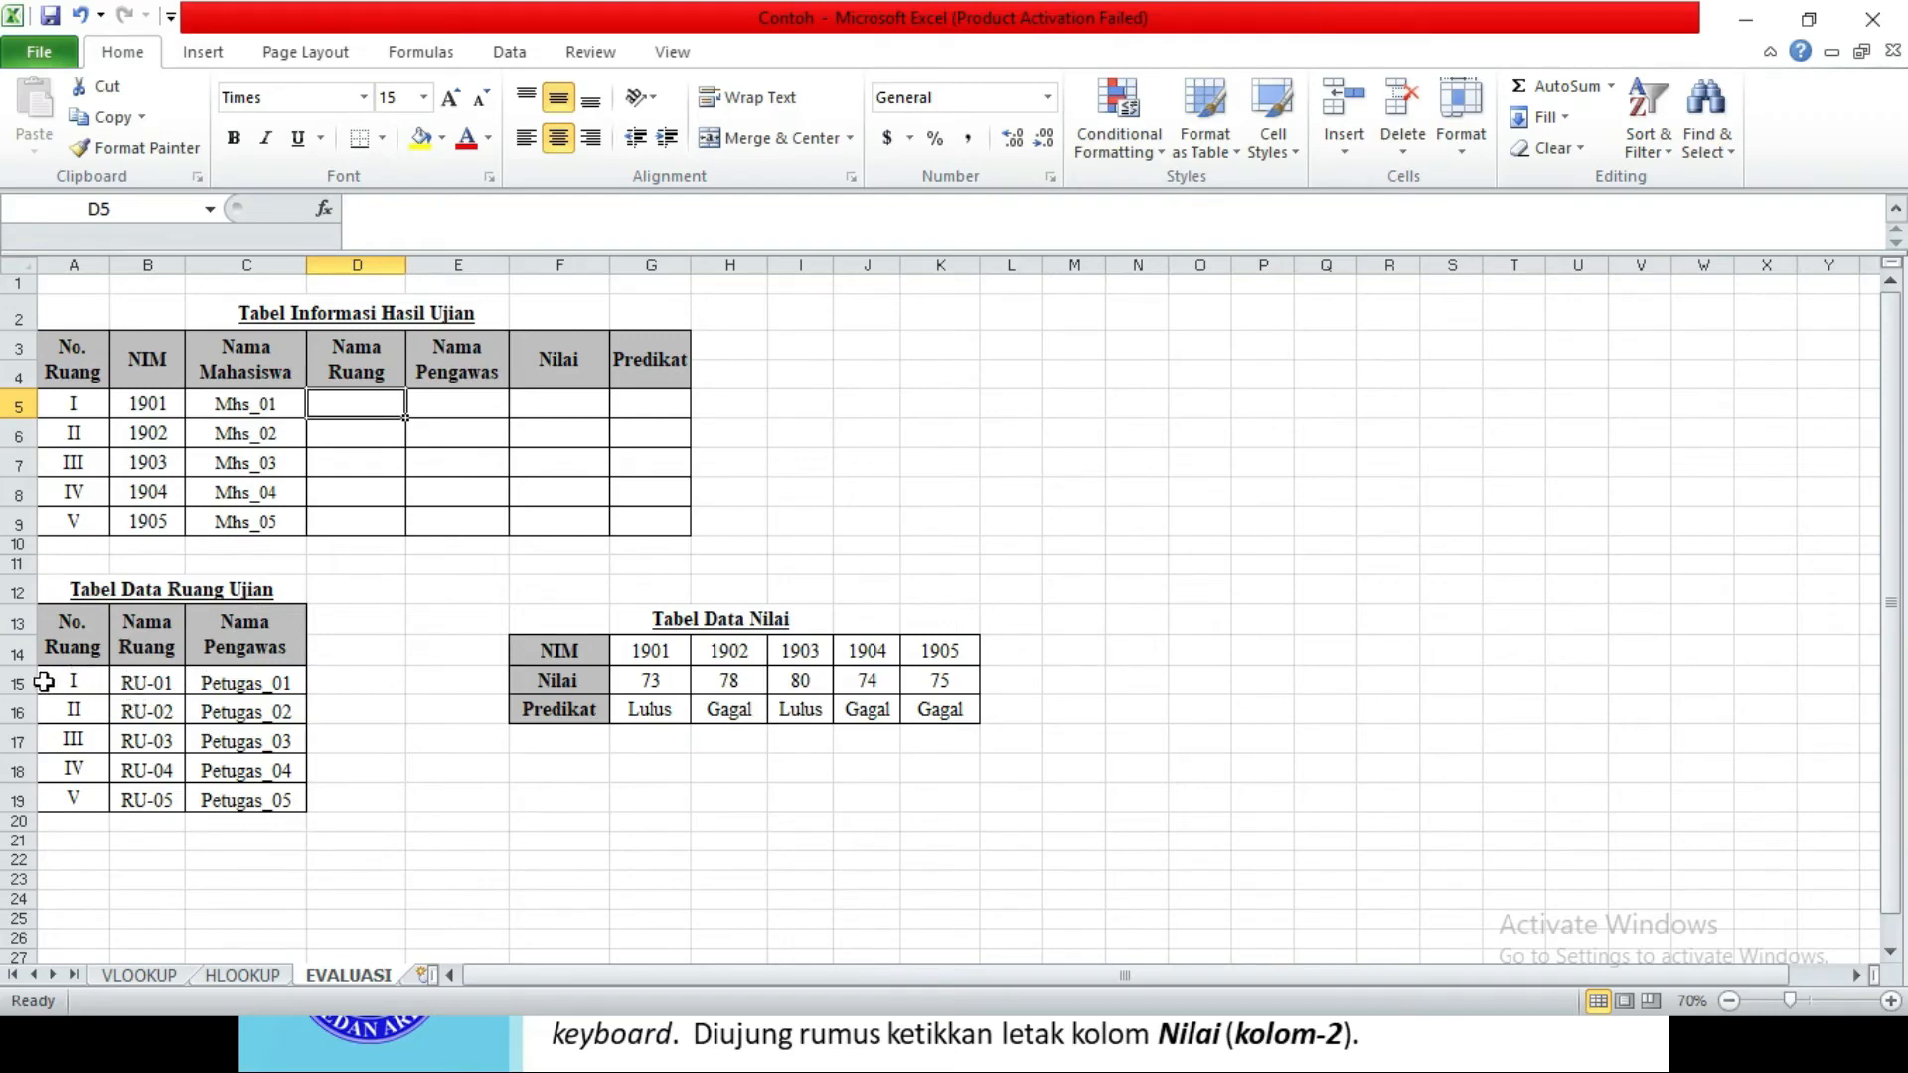
left_click_drag(81, 682, 255, 914)
left_click(255, 673)
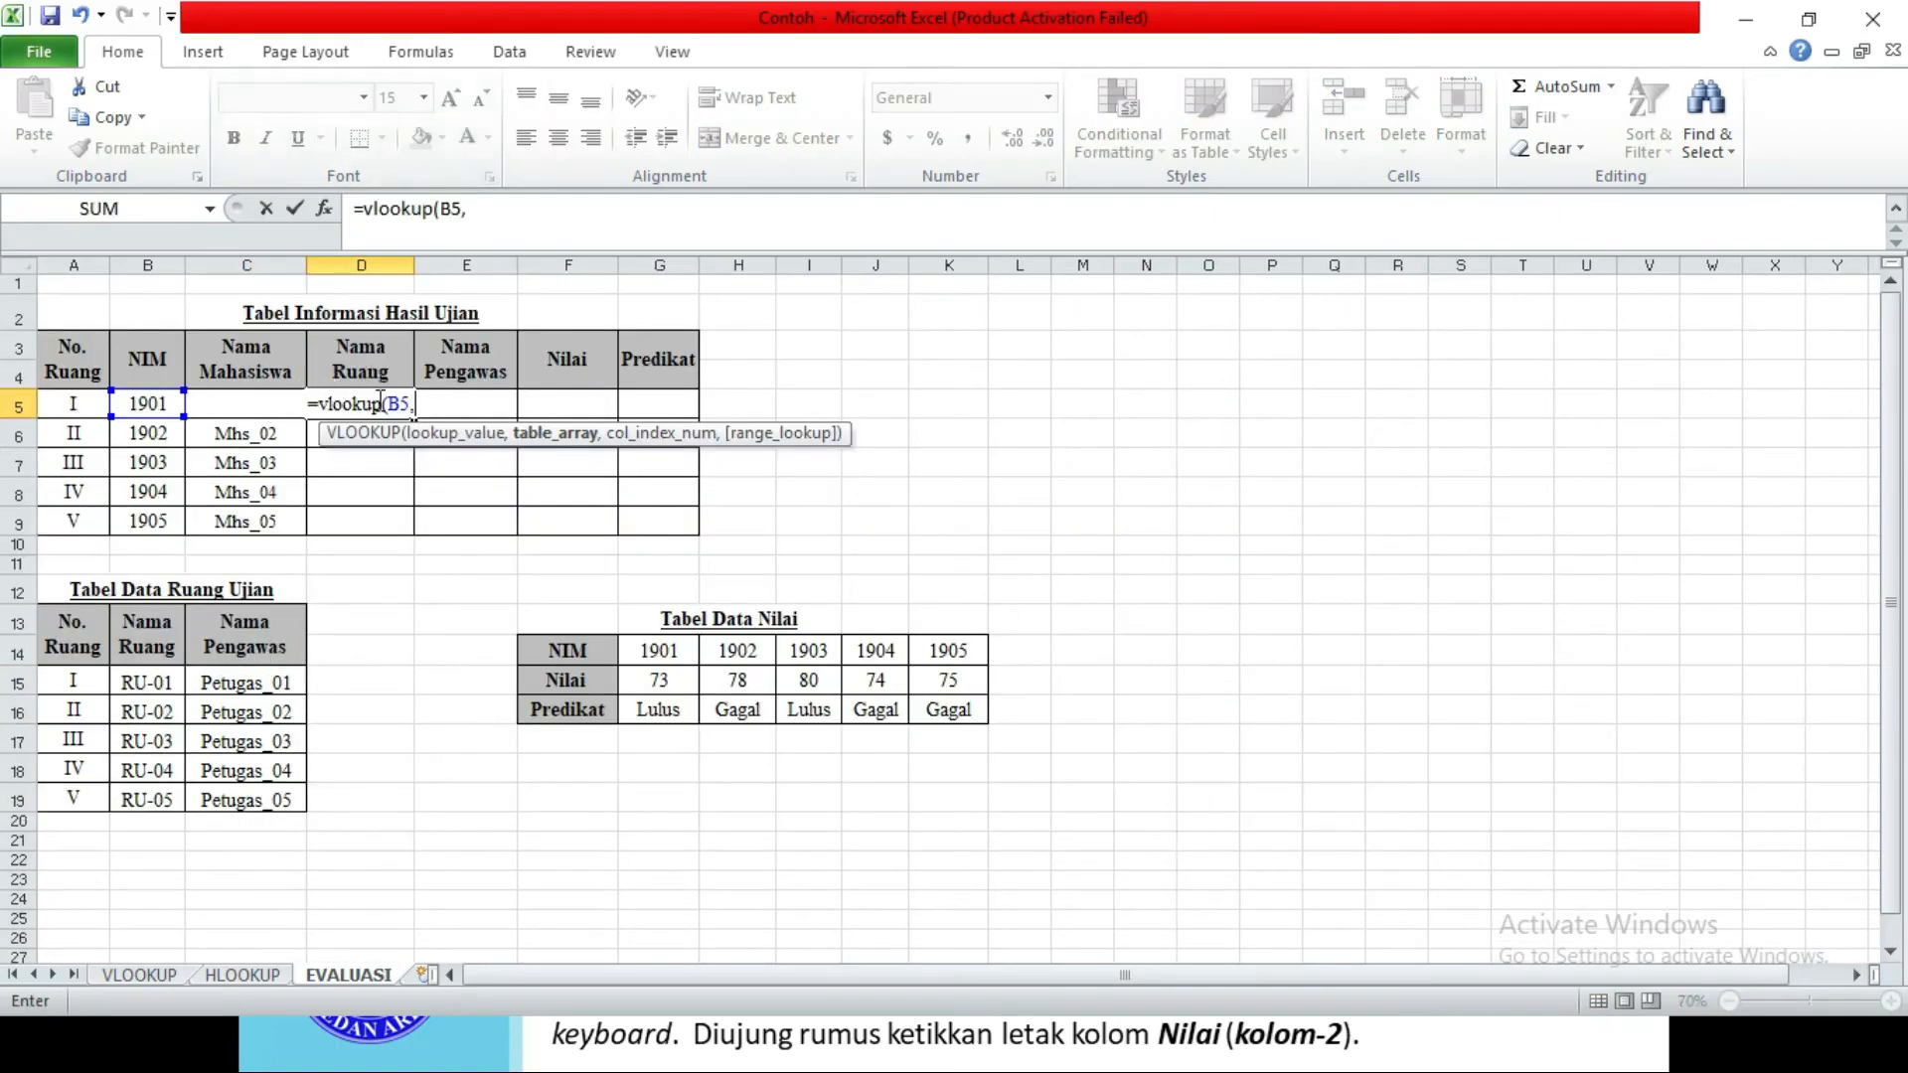
key("BackSpace")
key("BackSpace")
key("BackSpace")
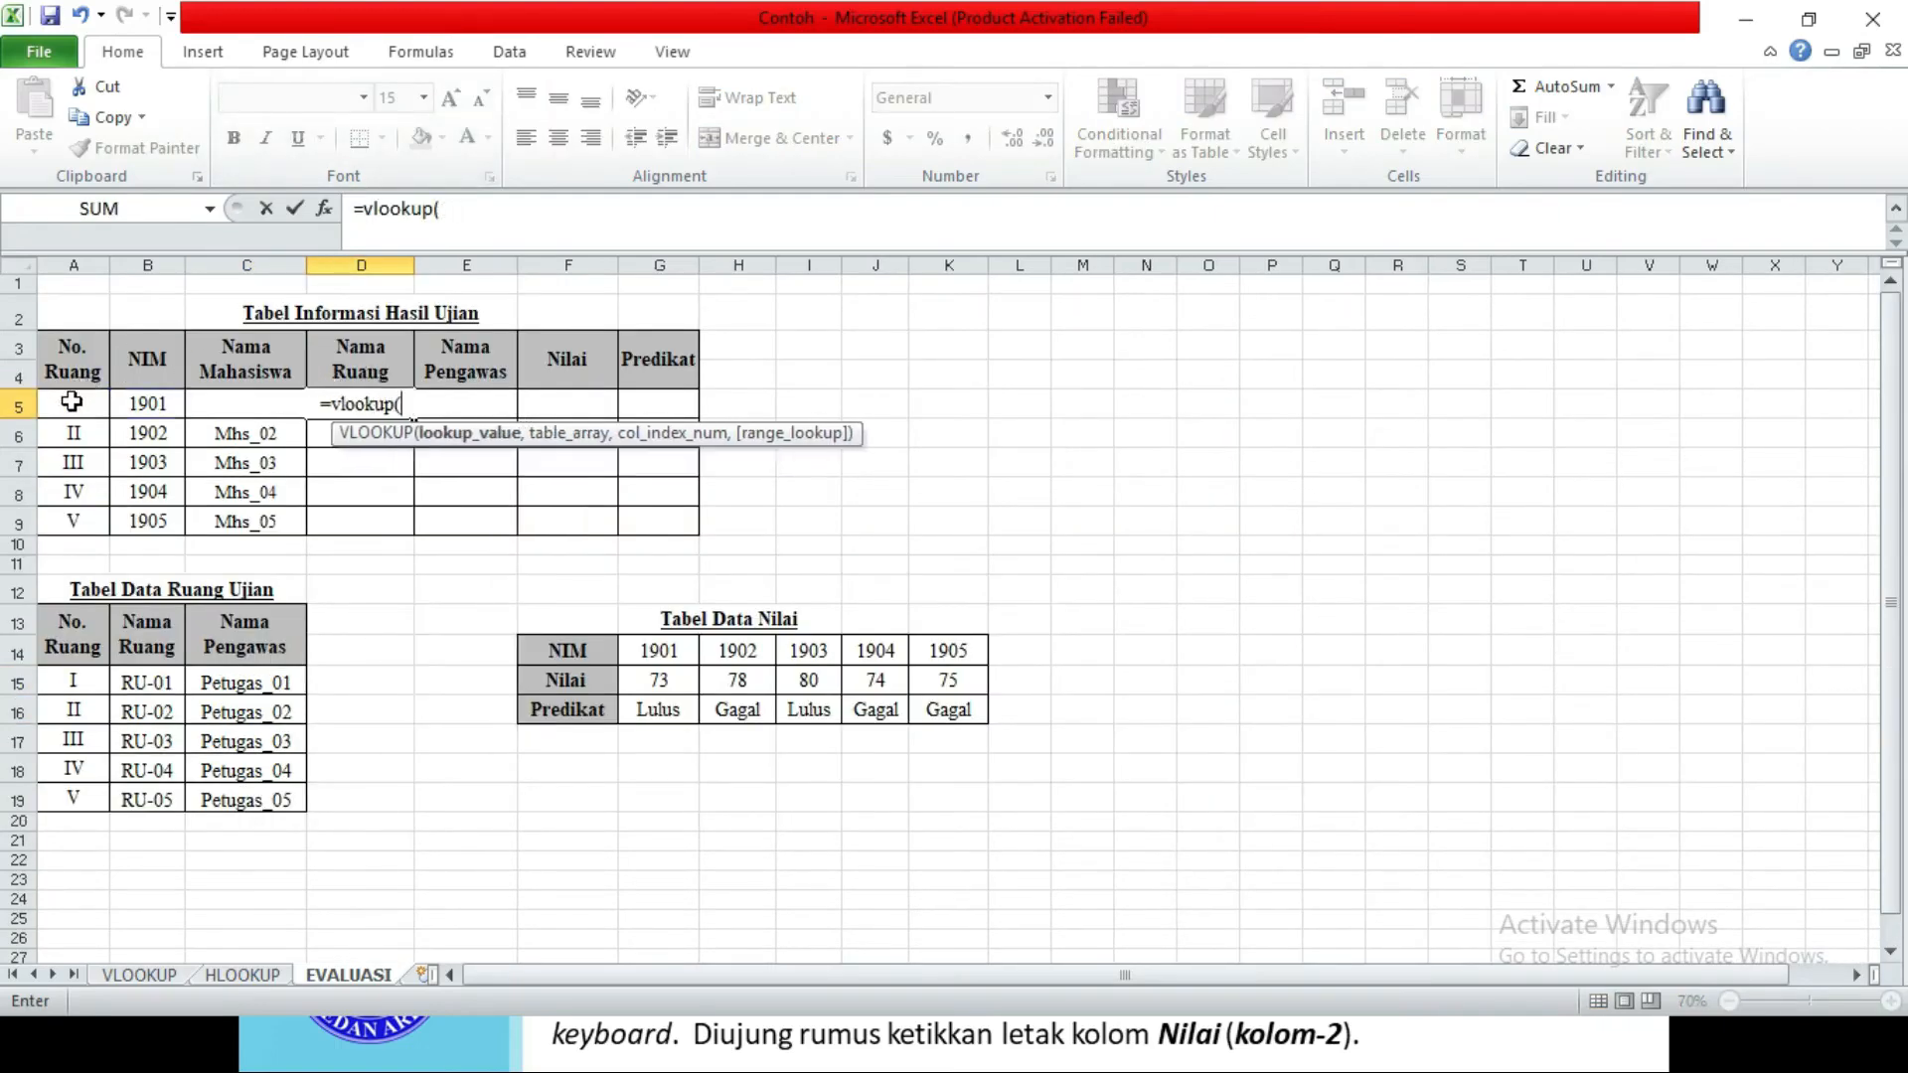
left_click(72, 402)
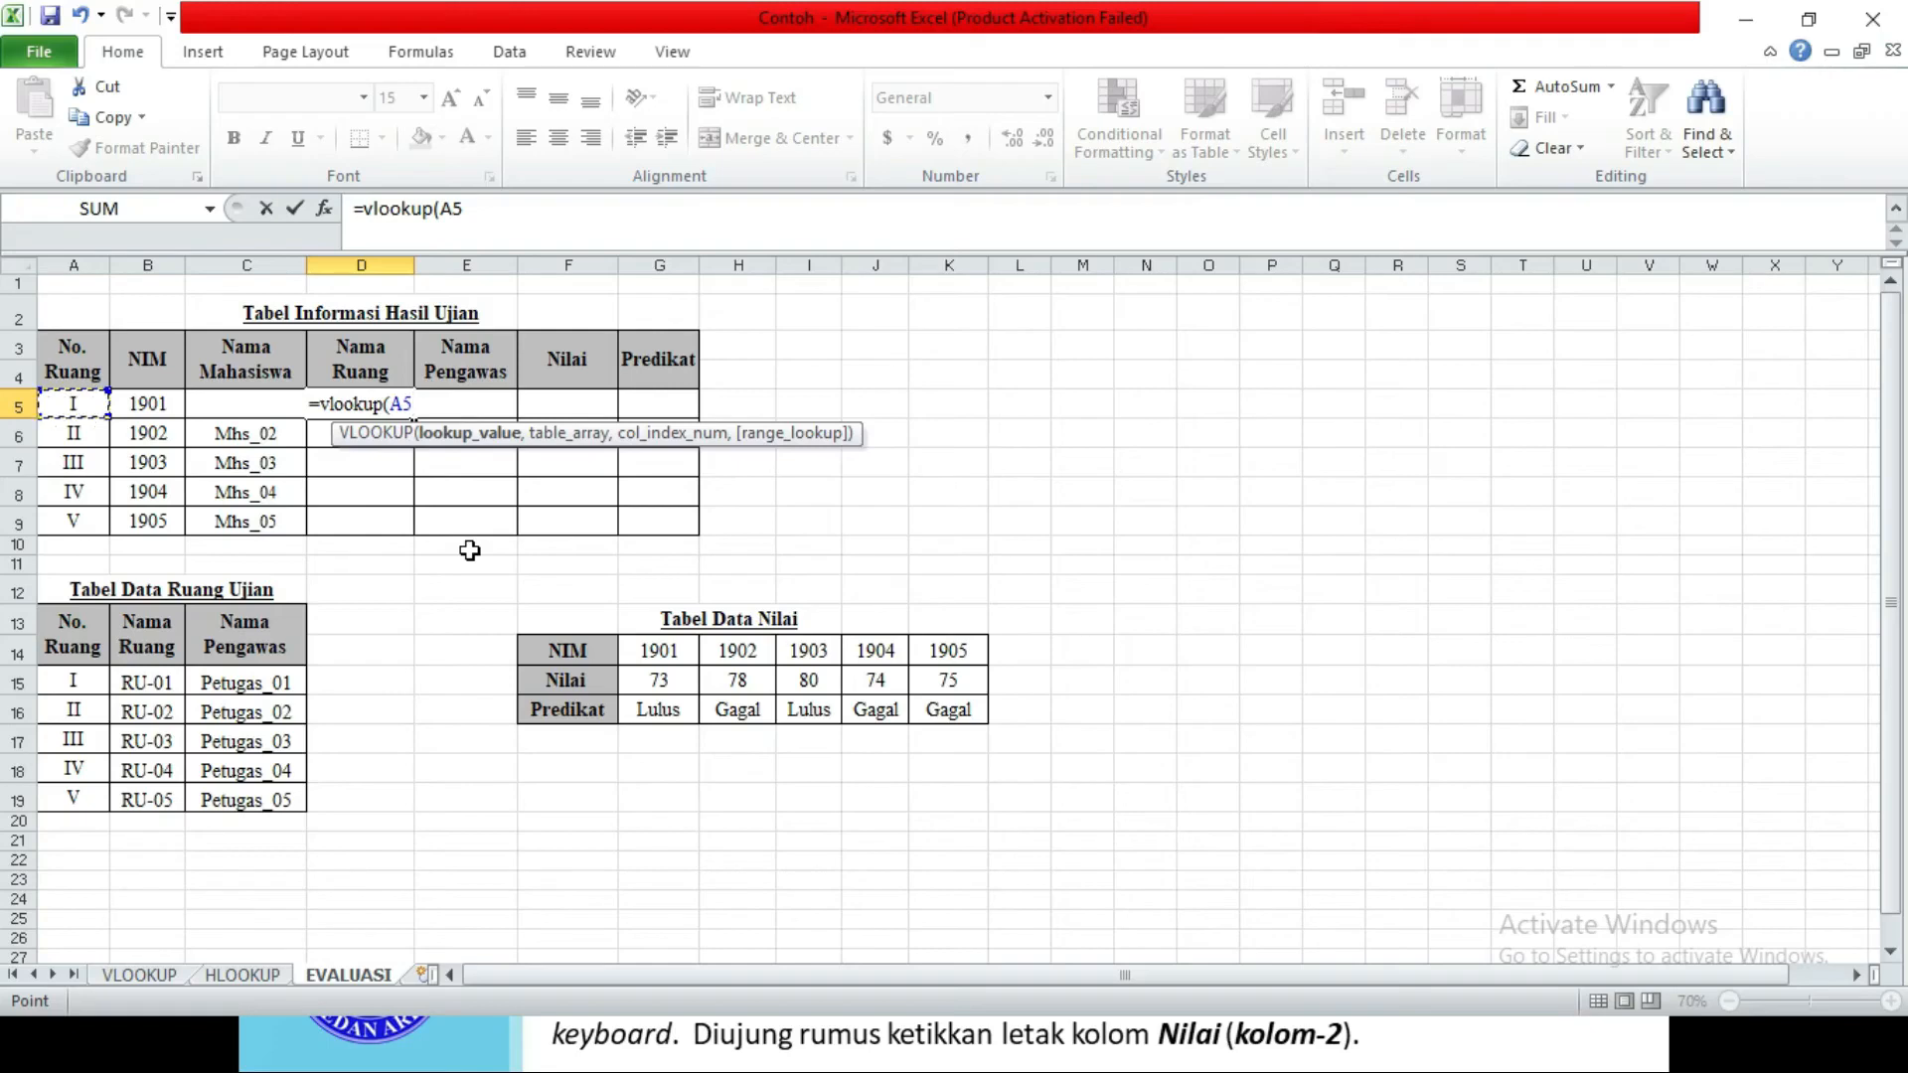
type(",")
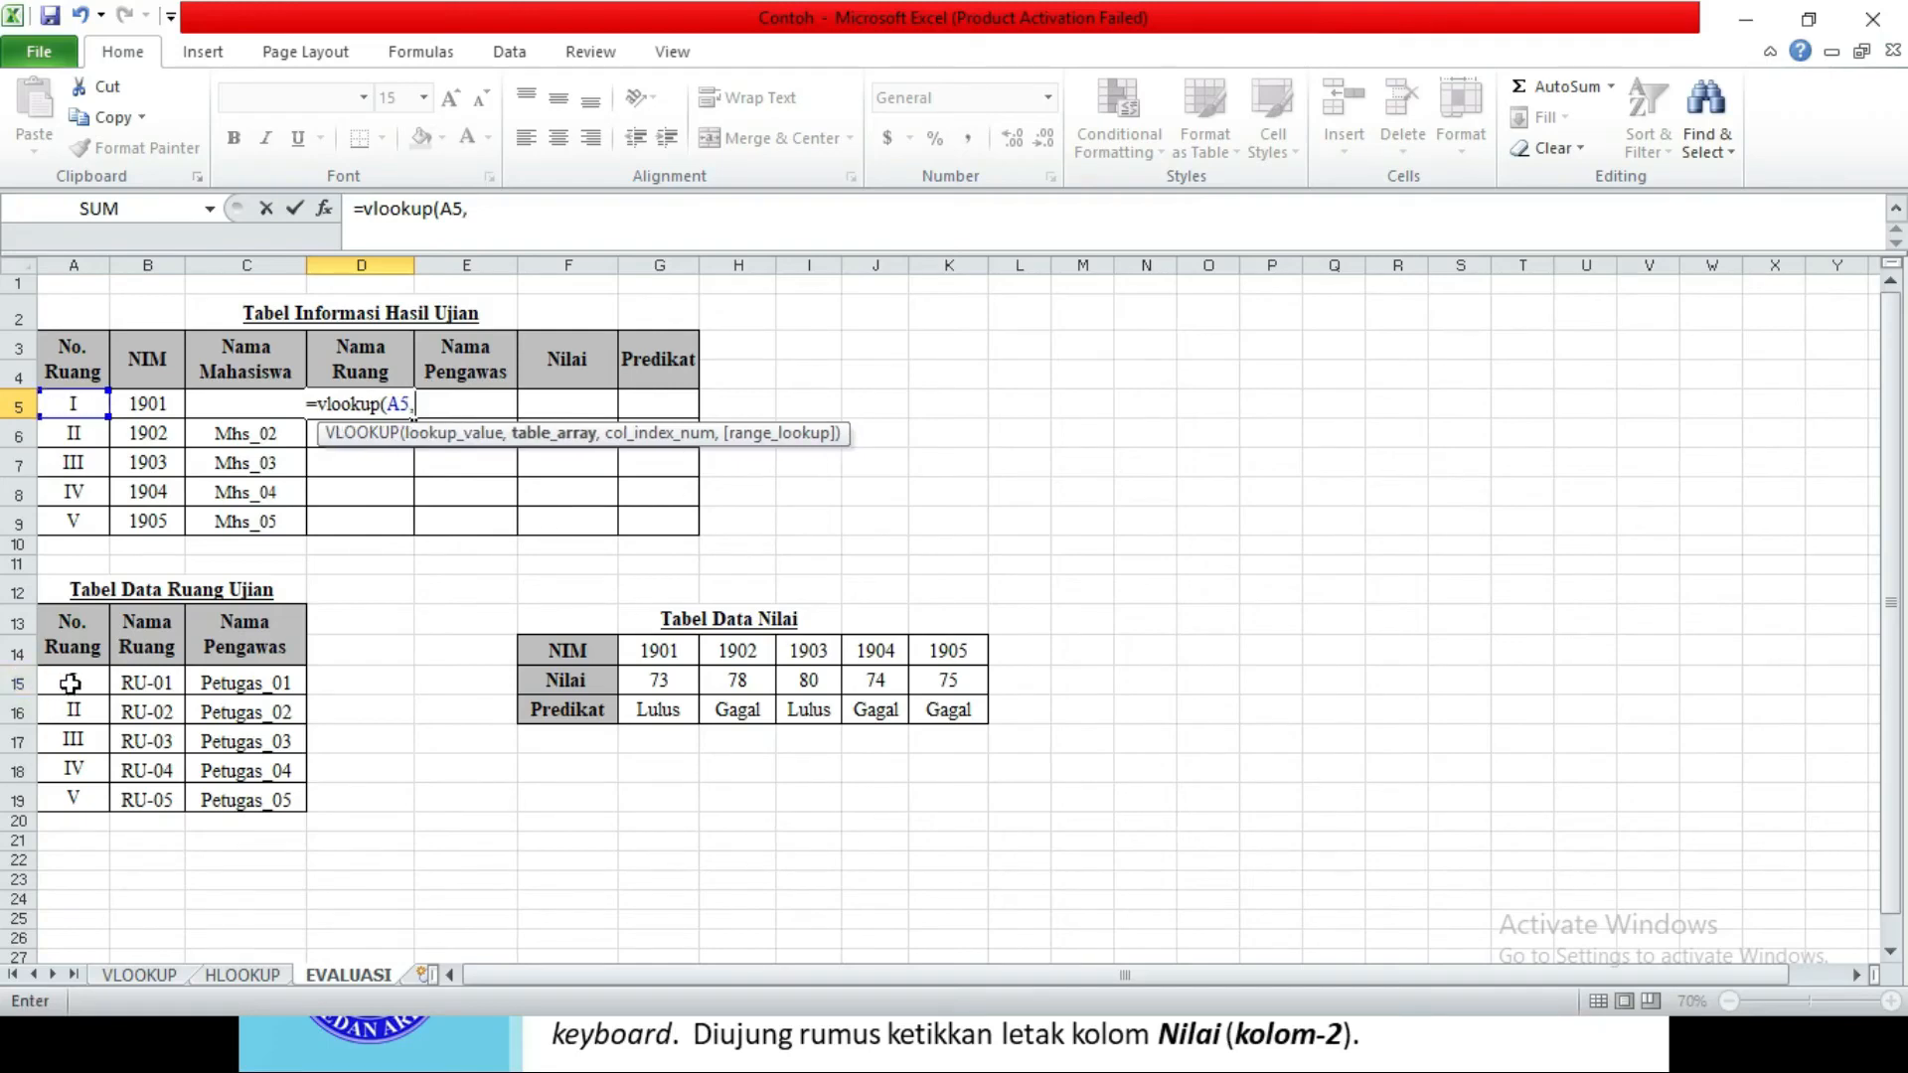
left_click_drag(69, 684, 229, 795)
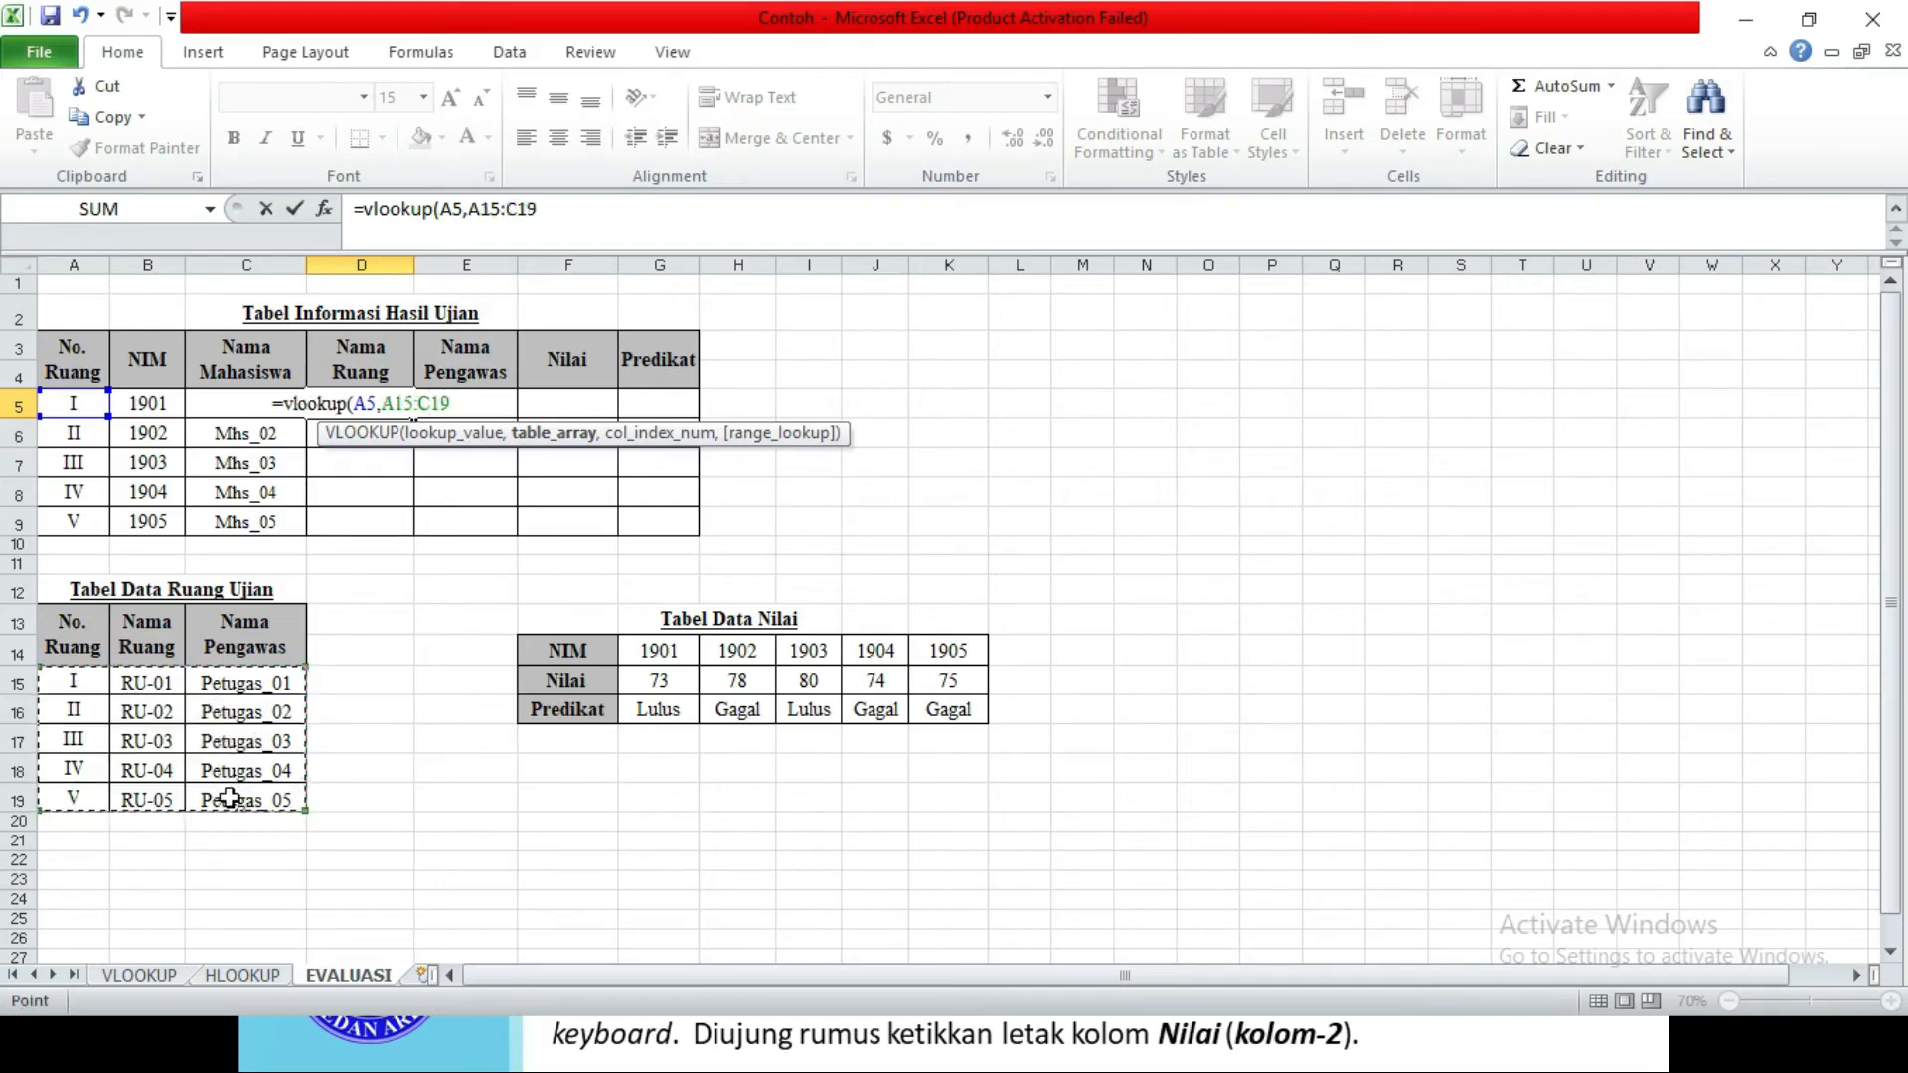
key("F4")
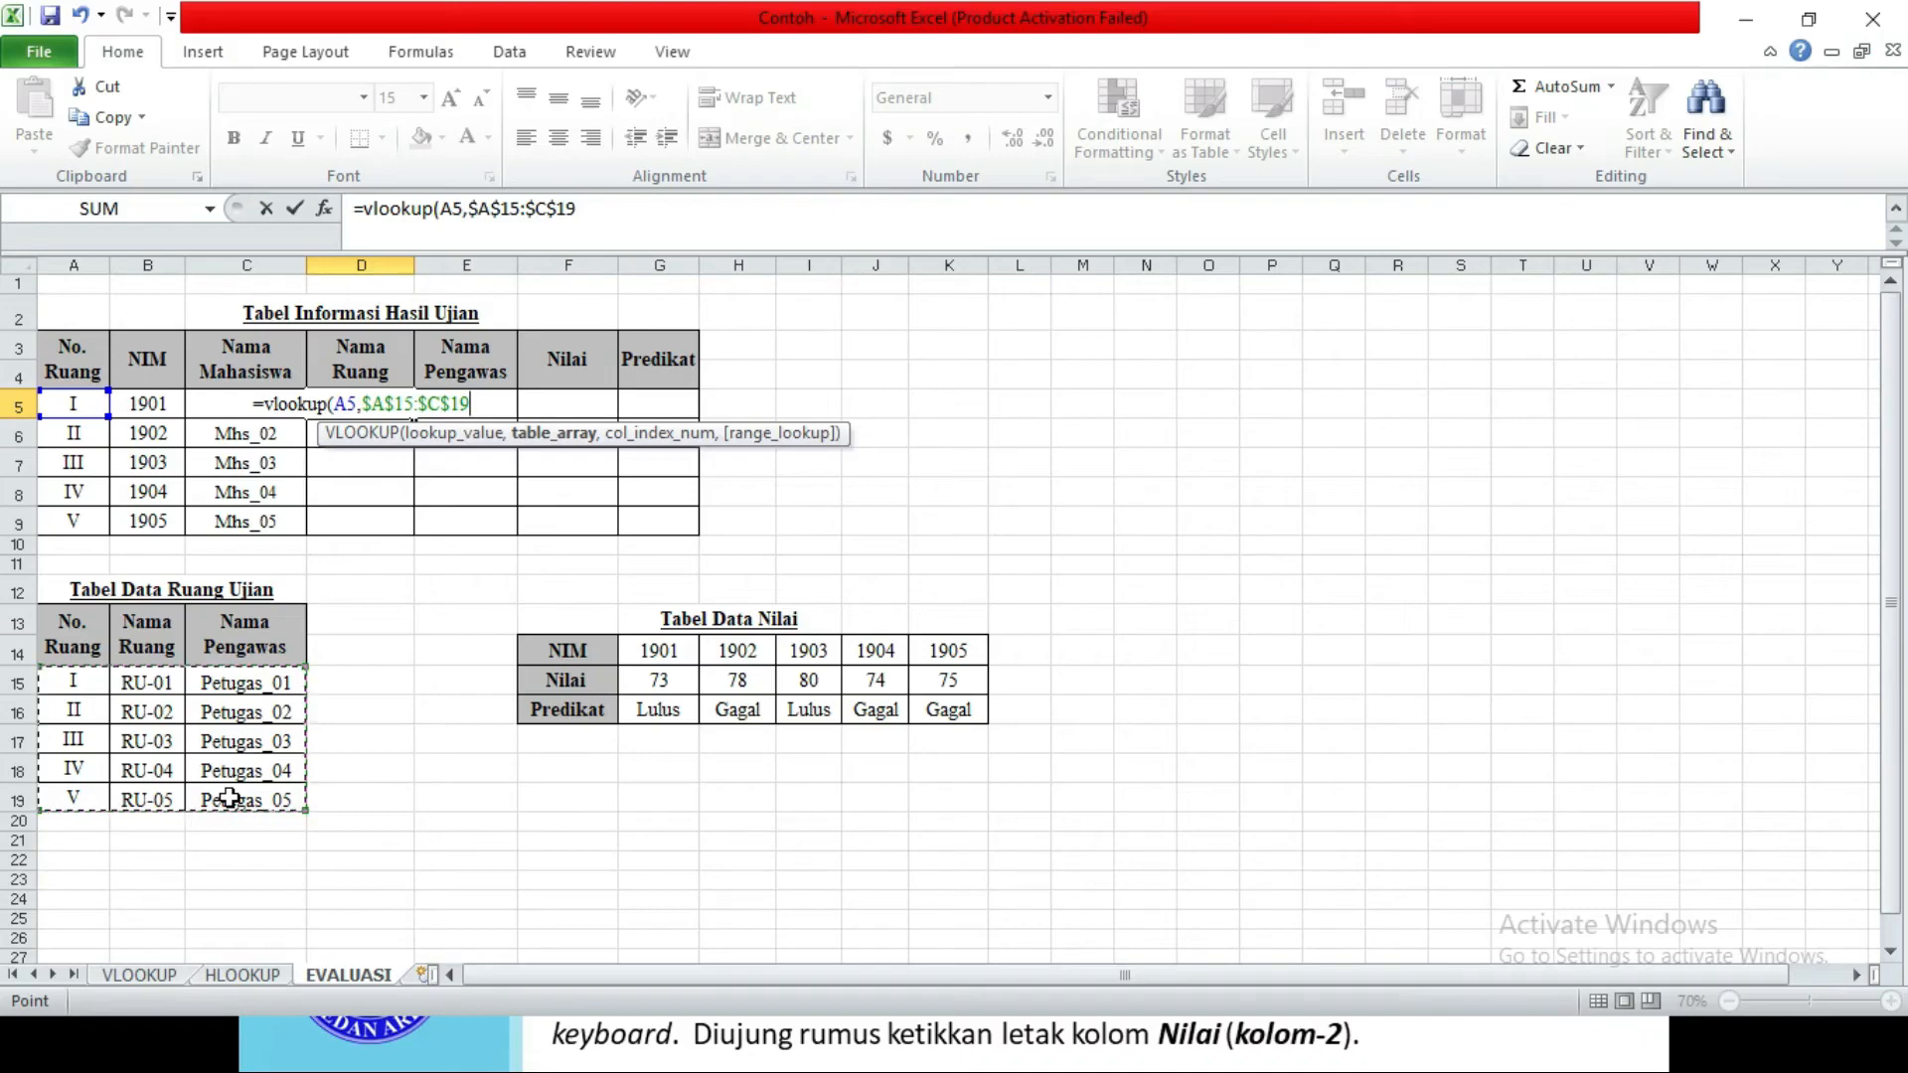
type(",")
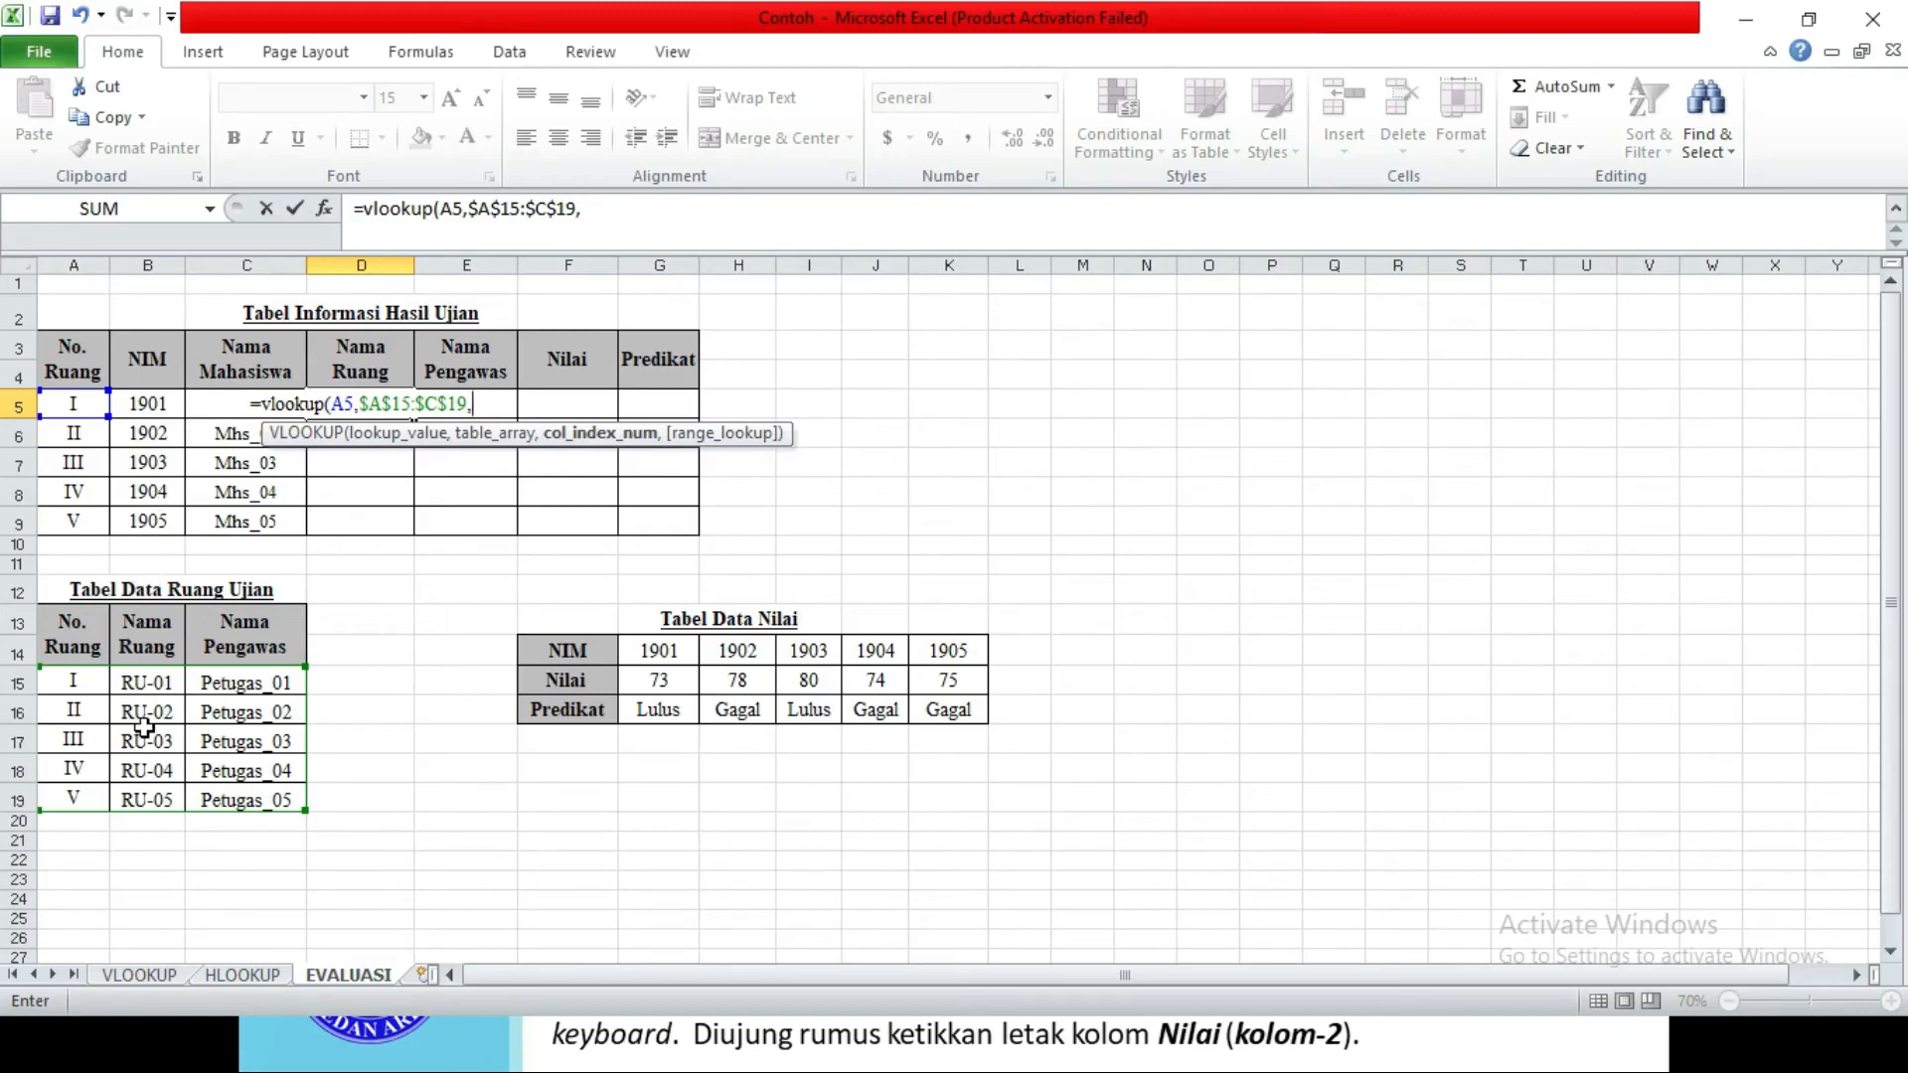
type("2)")
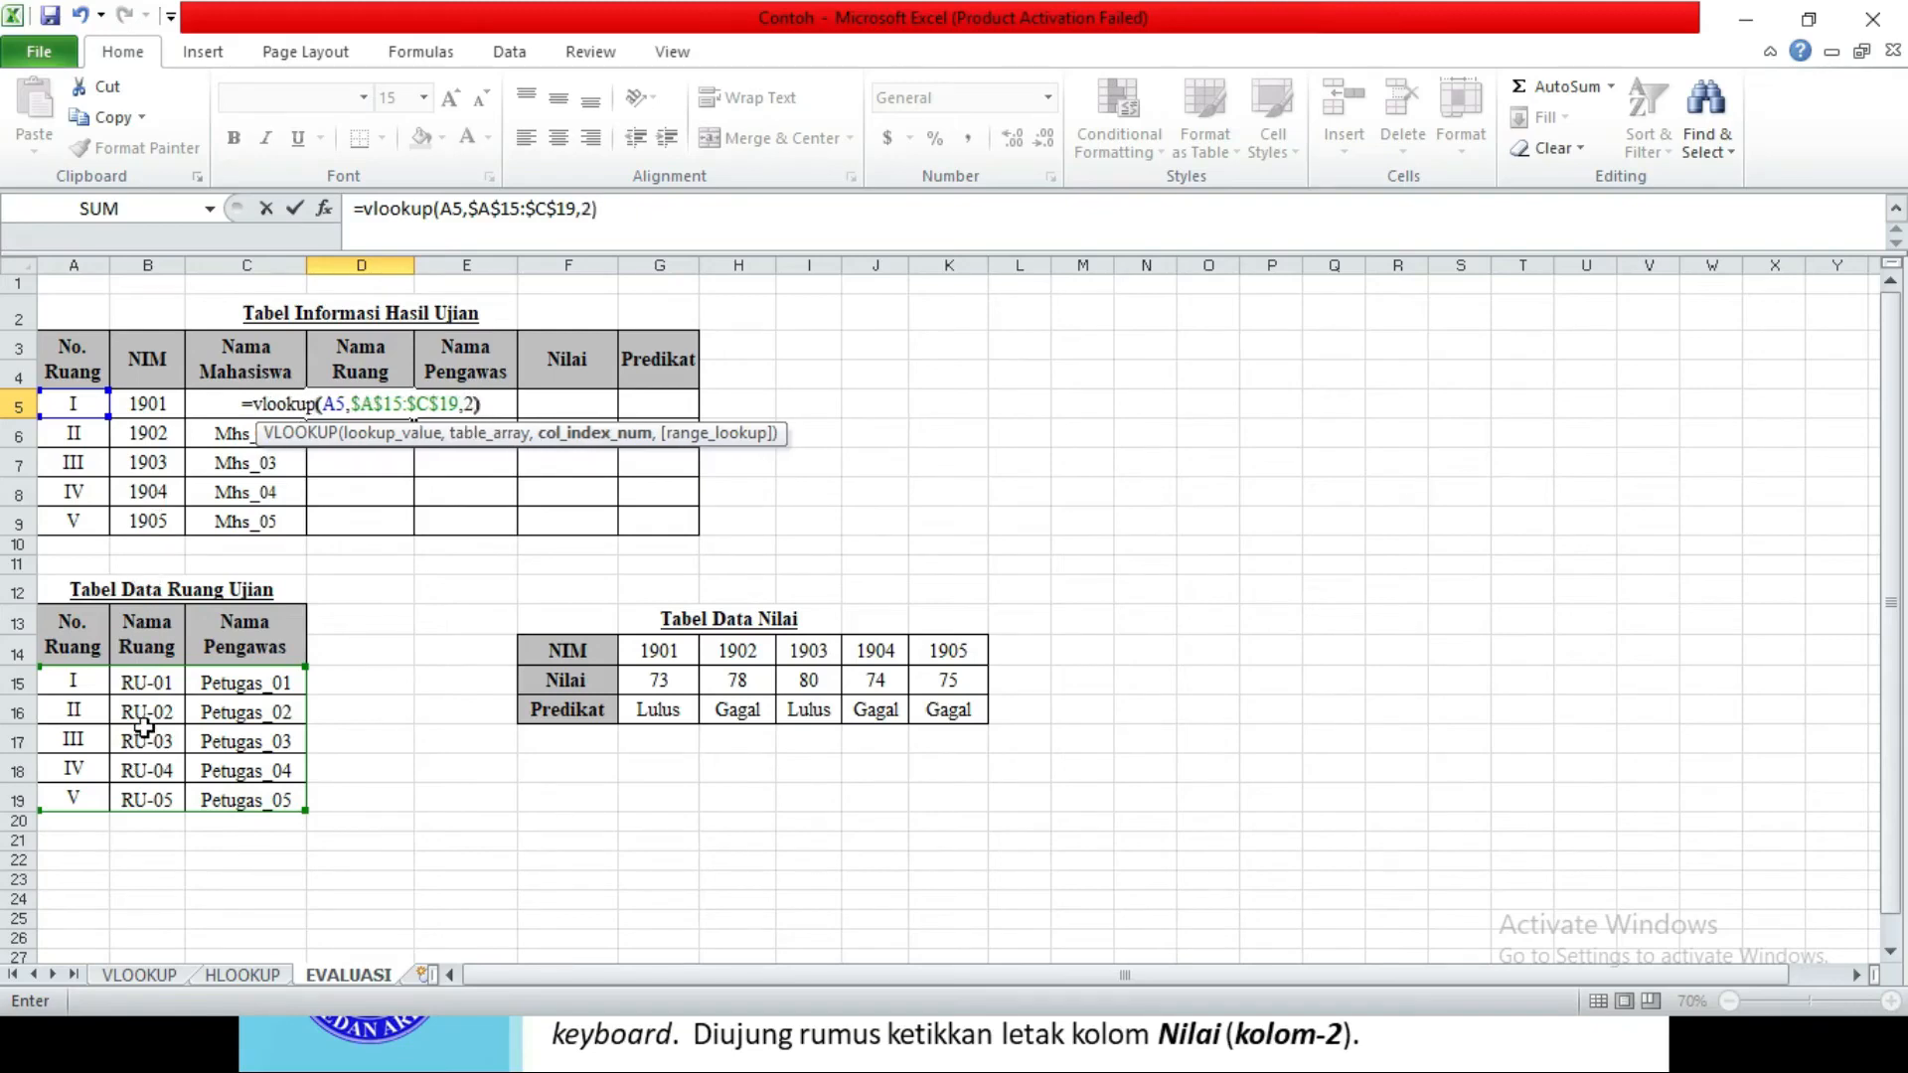
key("Return")
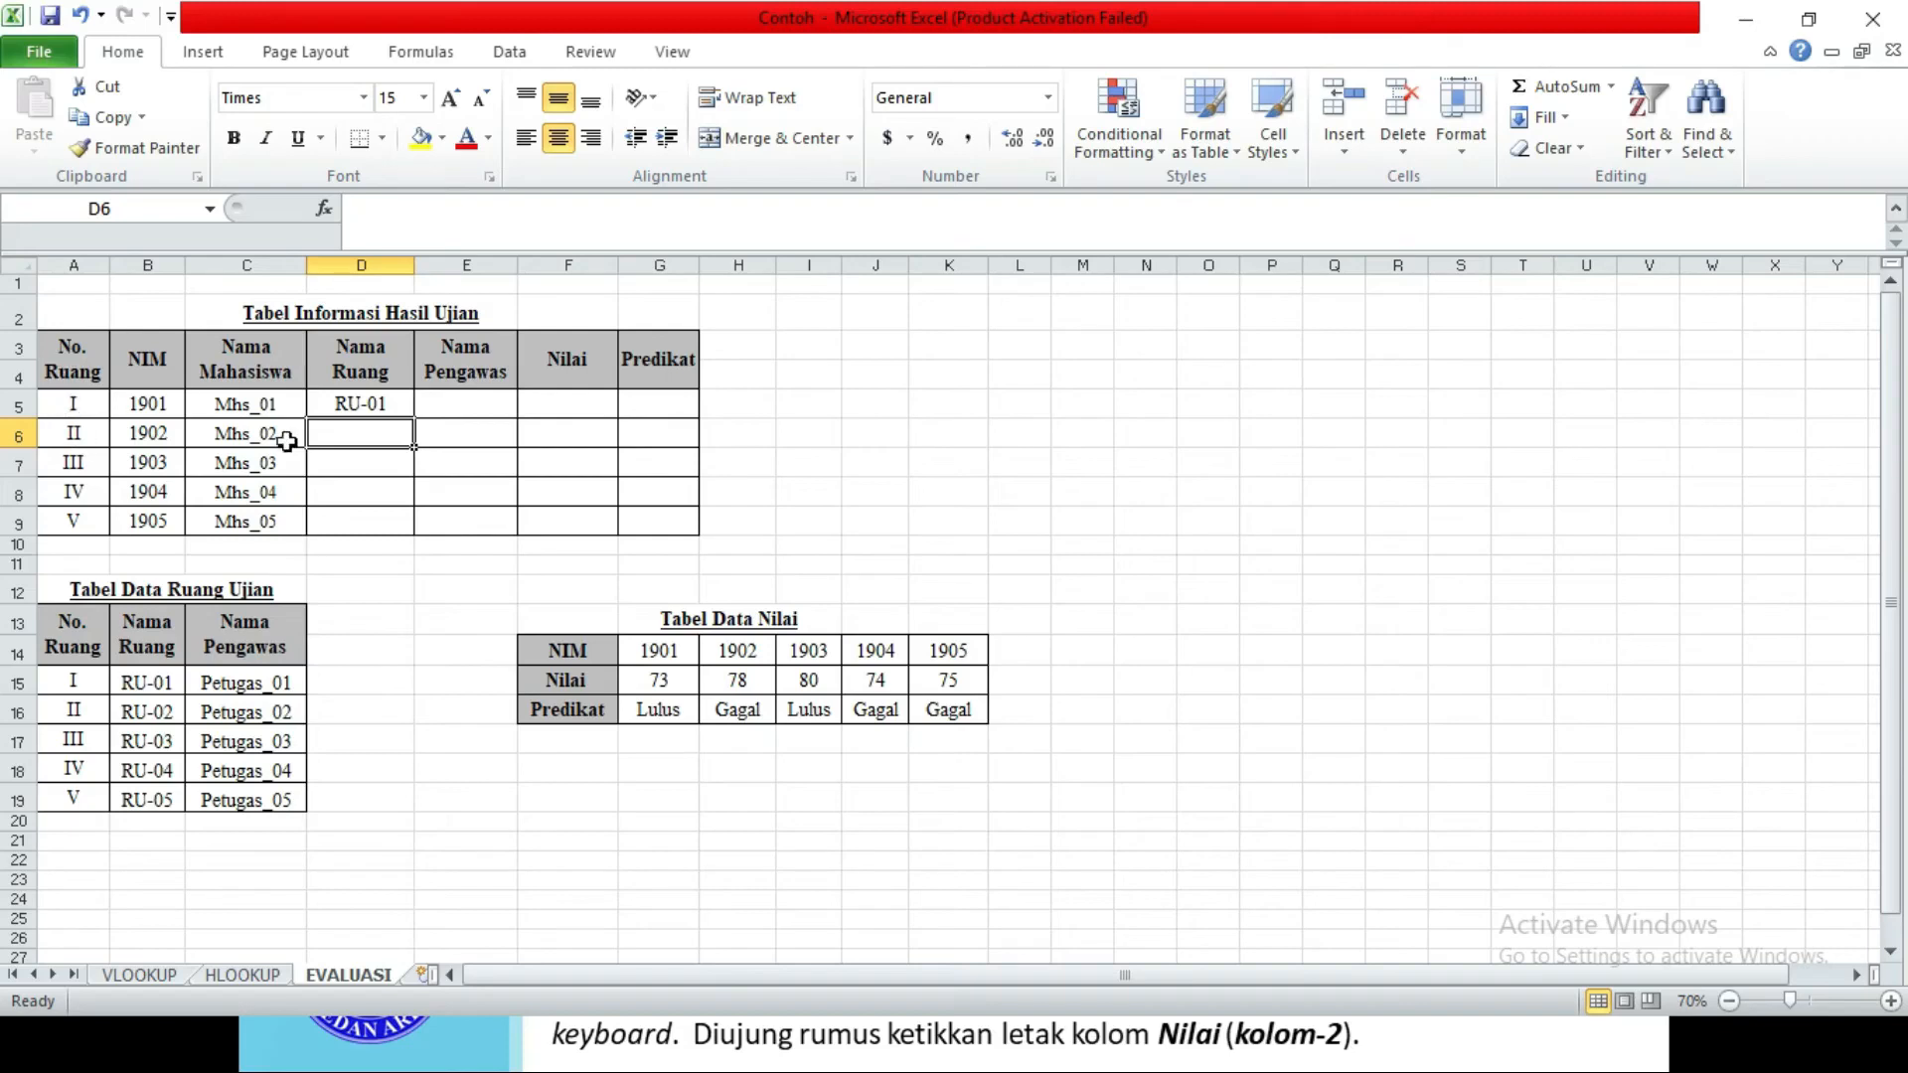
left_click(389, 407)
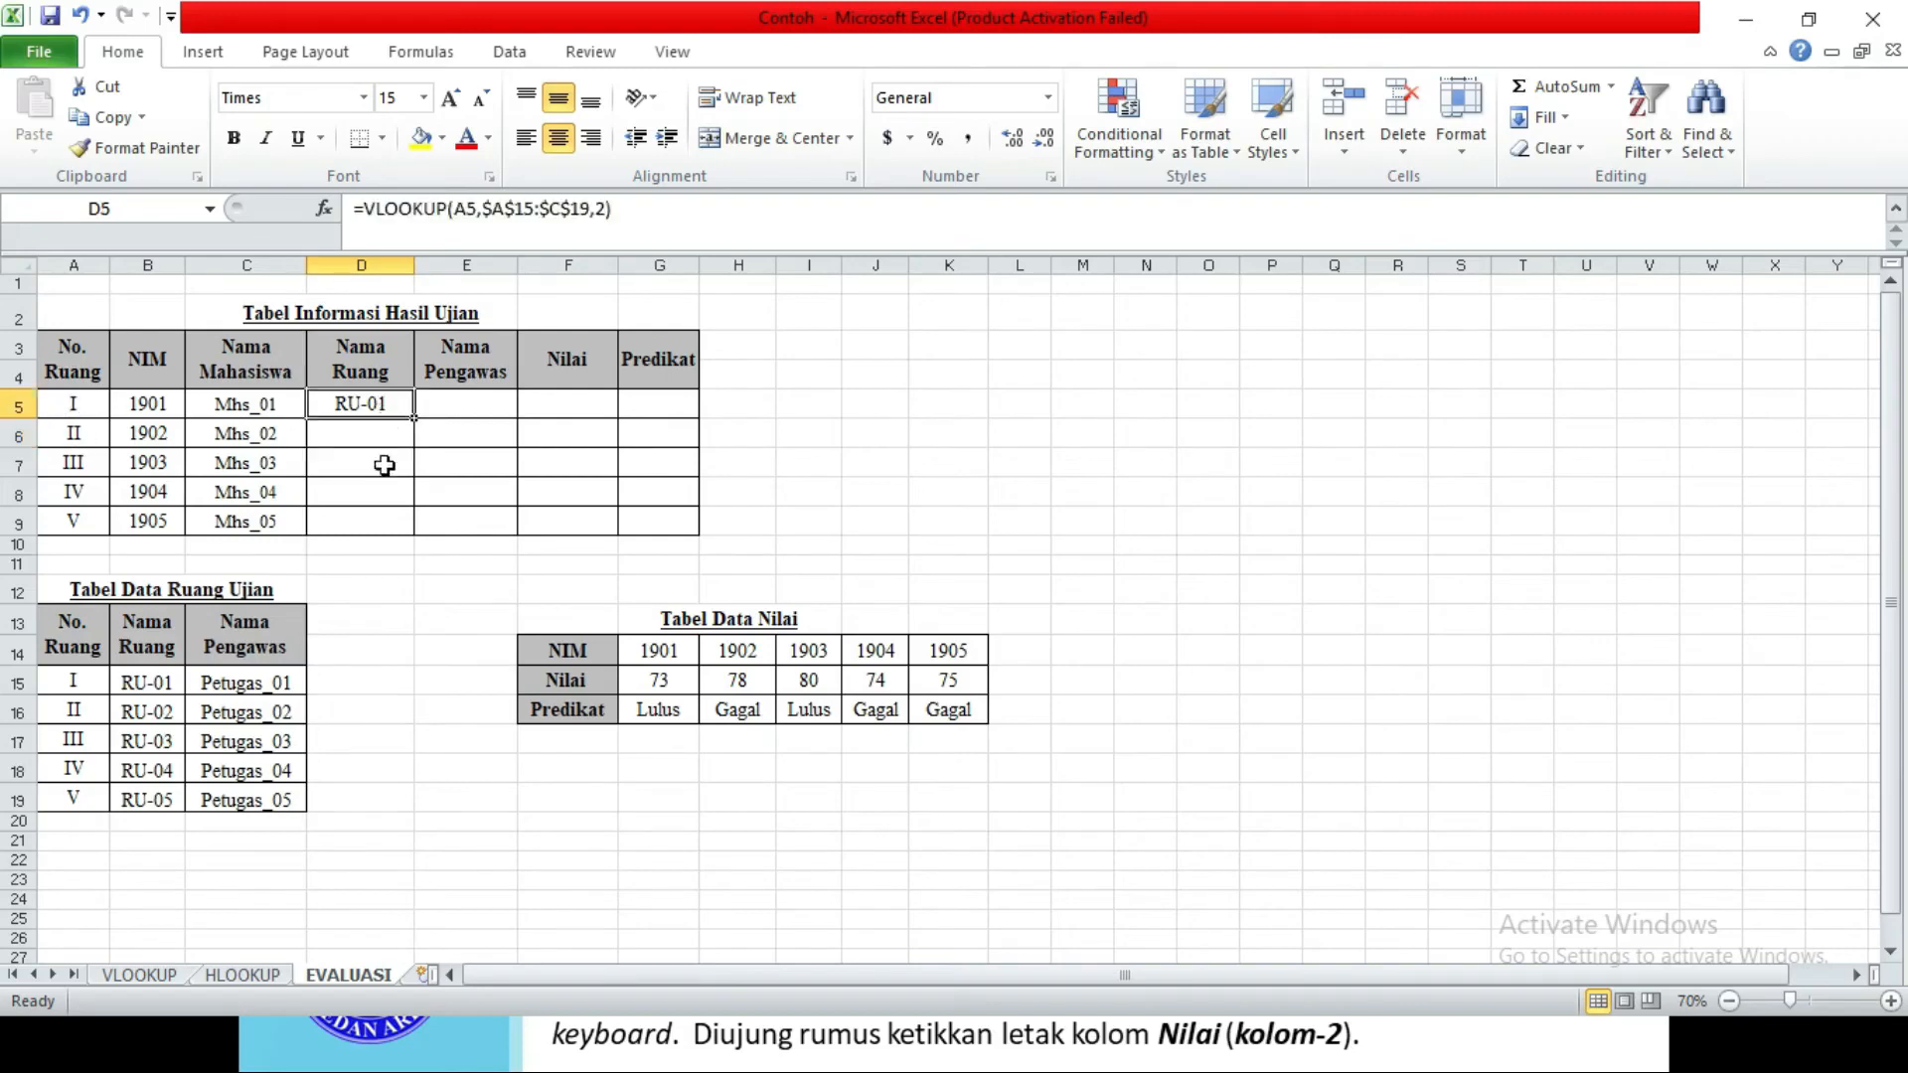
left_click_drag(414, 420, 408, 529)
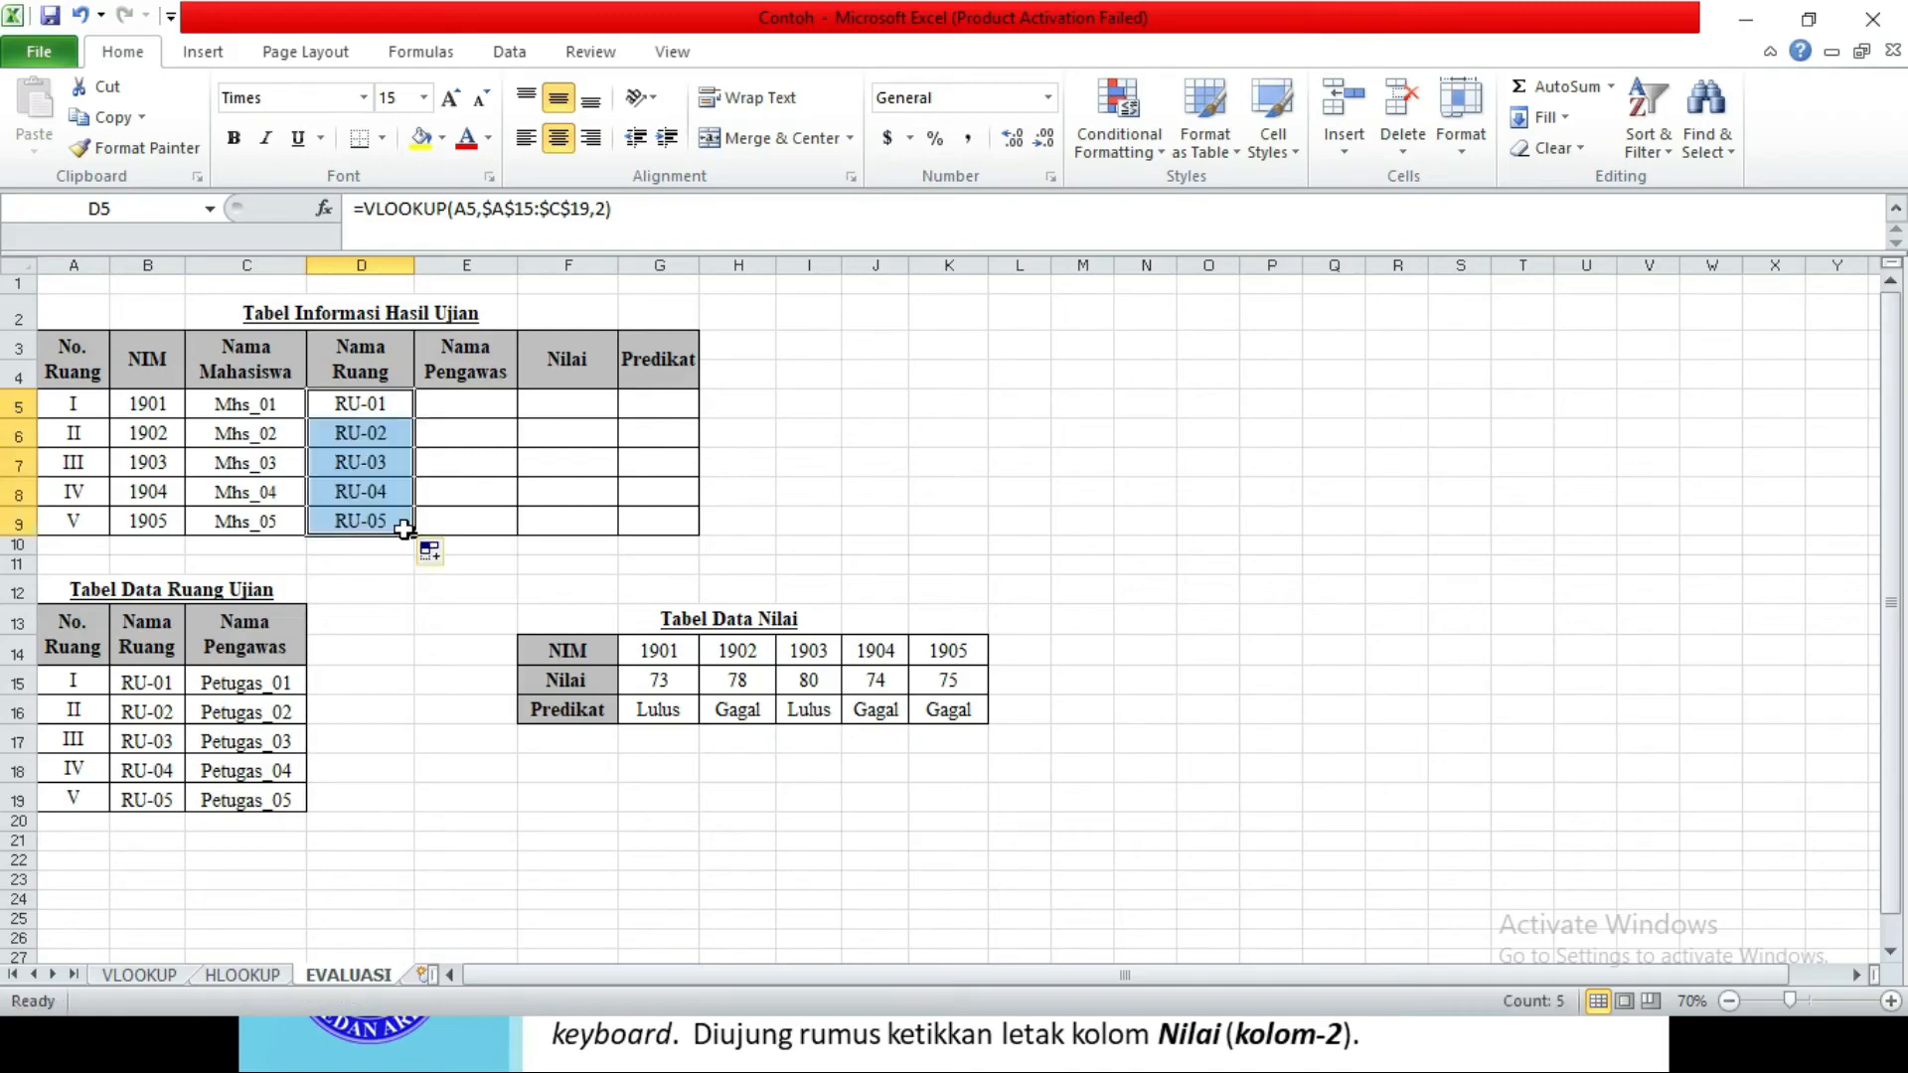
Look up the first student's Nama Pengawas in E5 with =VLOOKUP(A5,A15:C19,3)
left_click(483, 407)
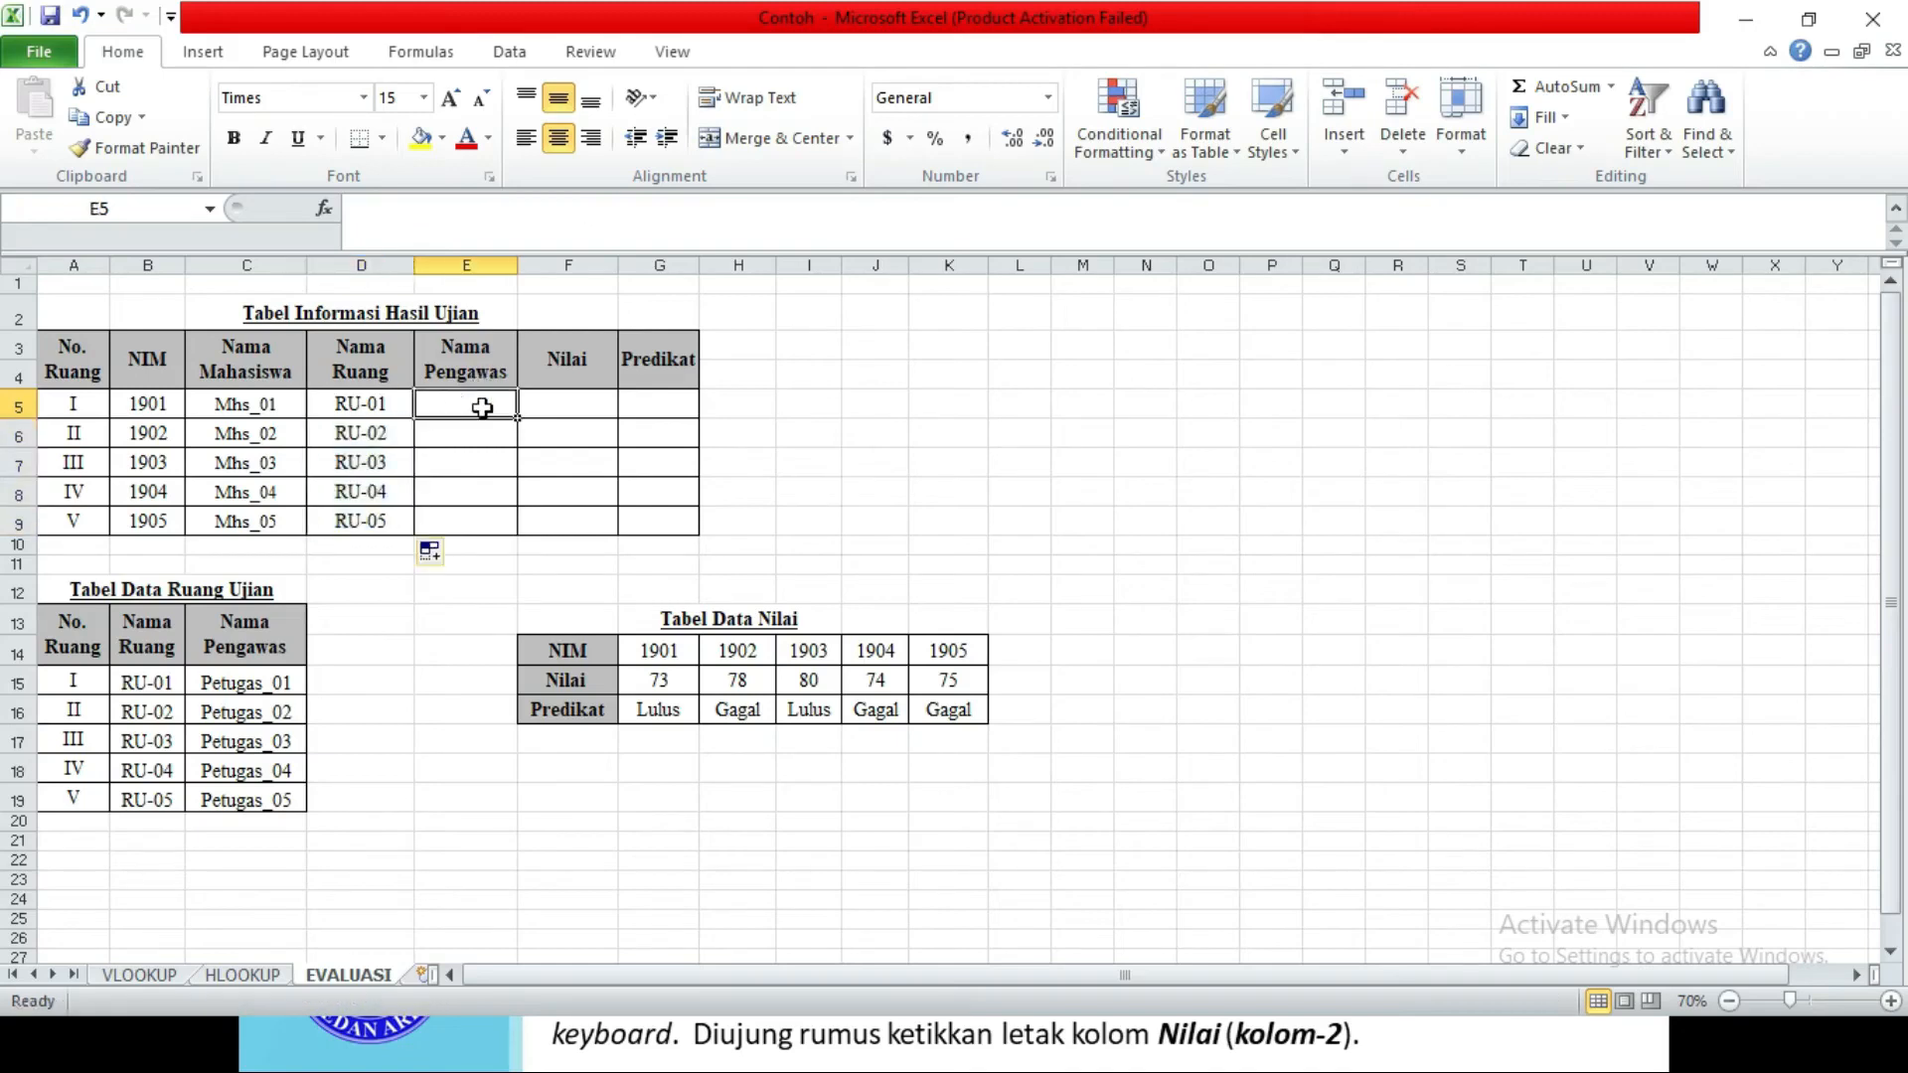
type("=")
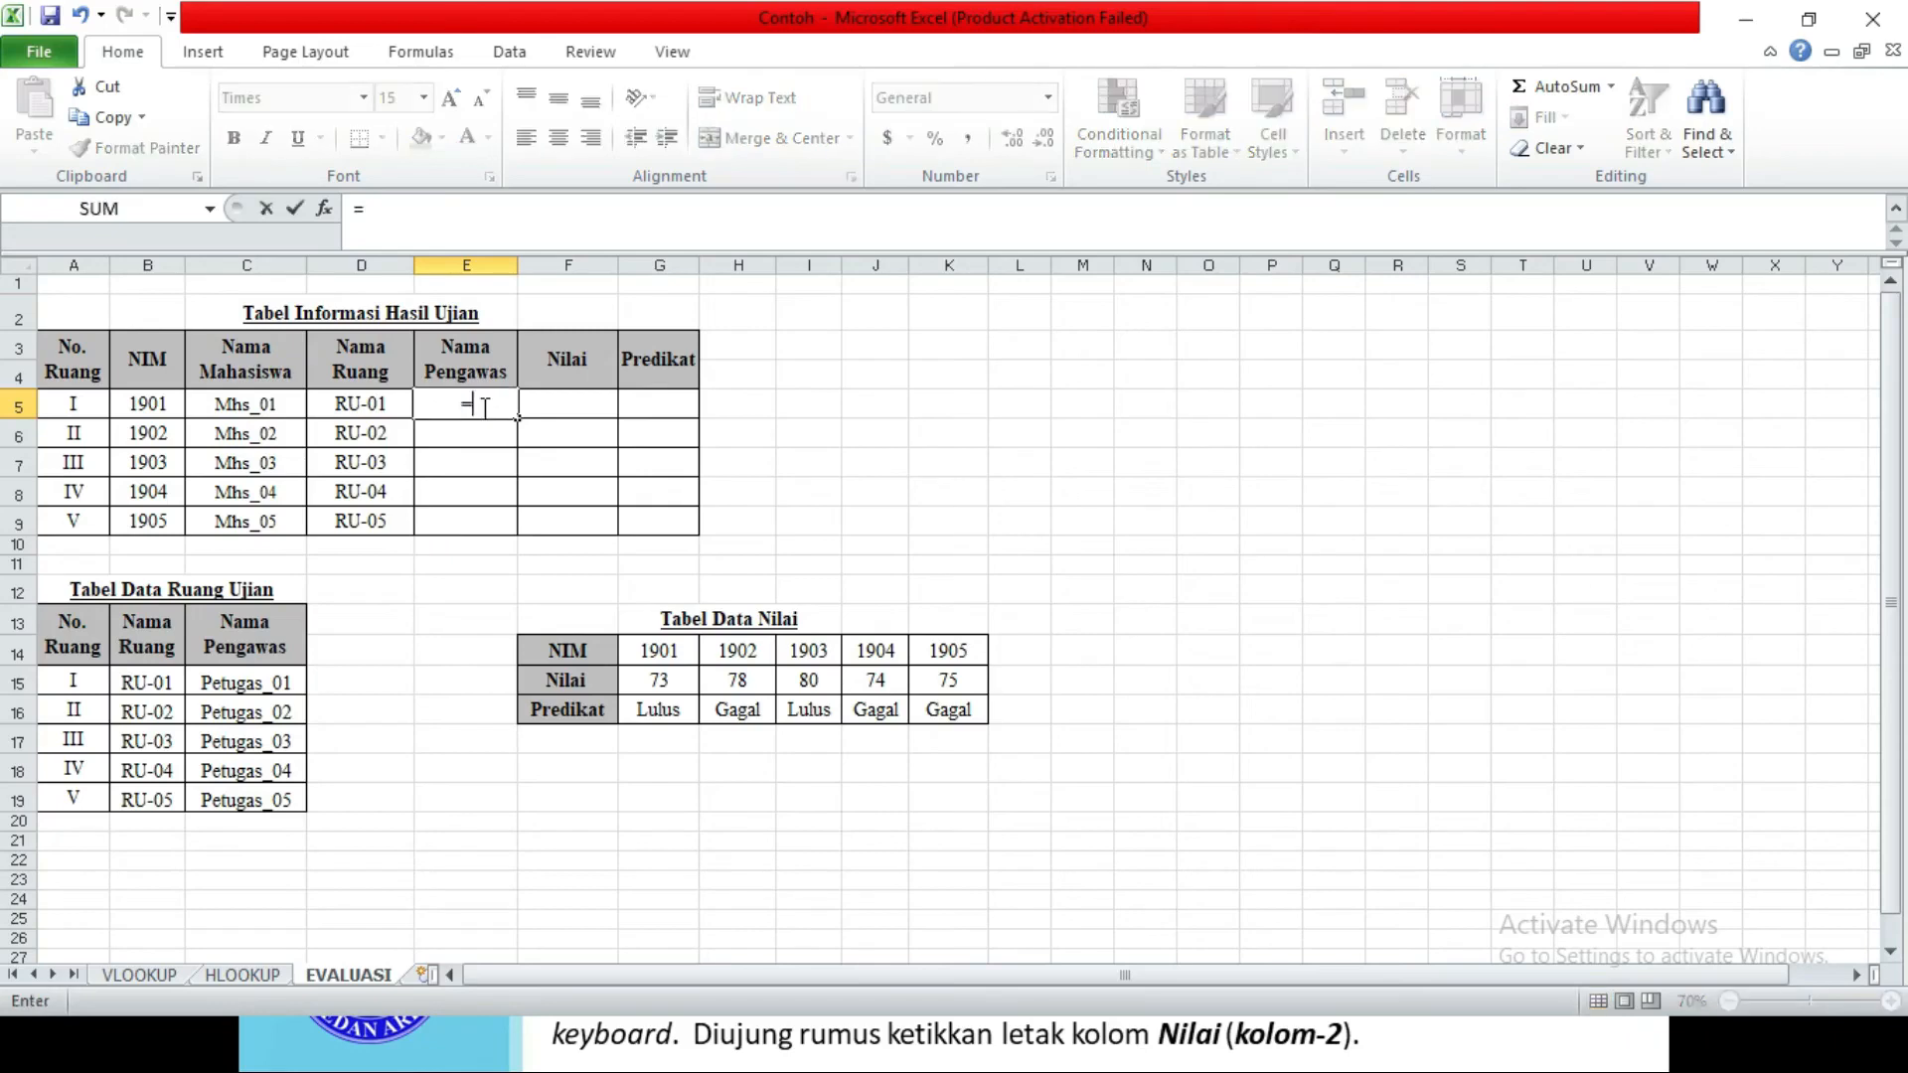
type("V")
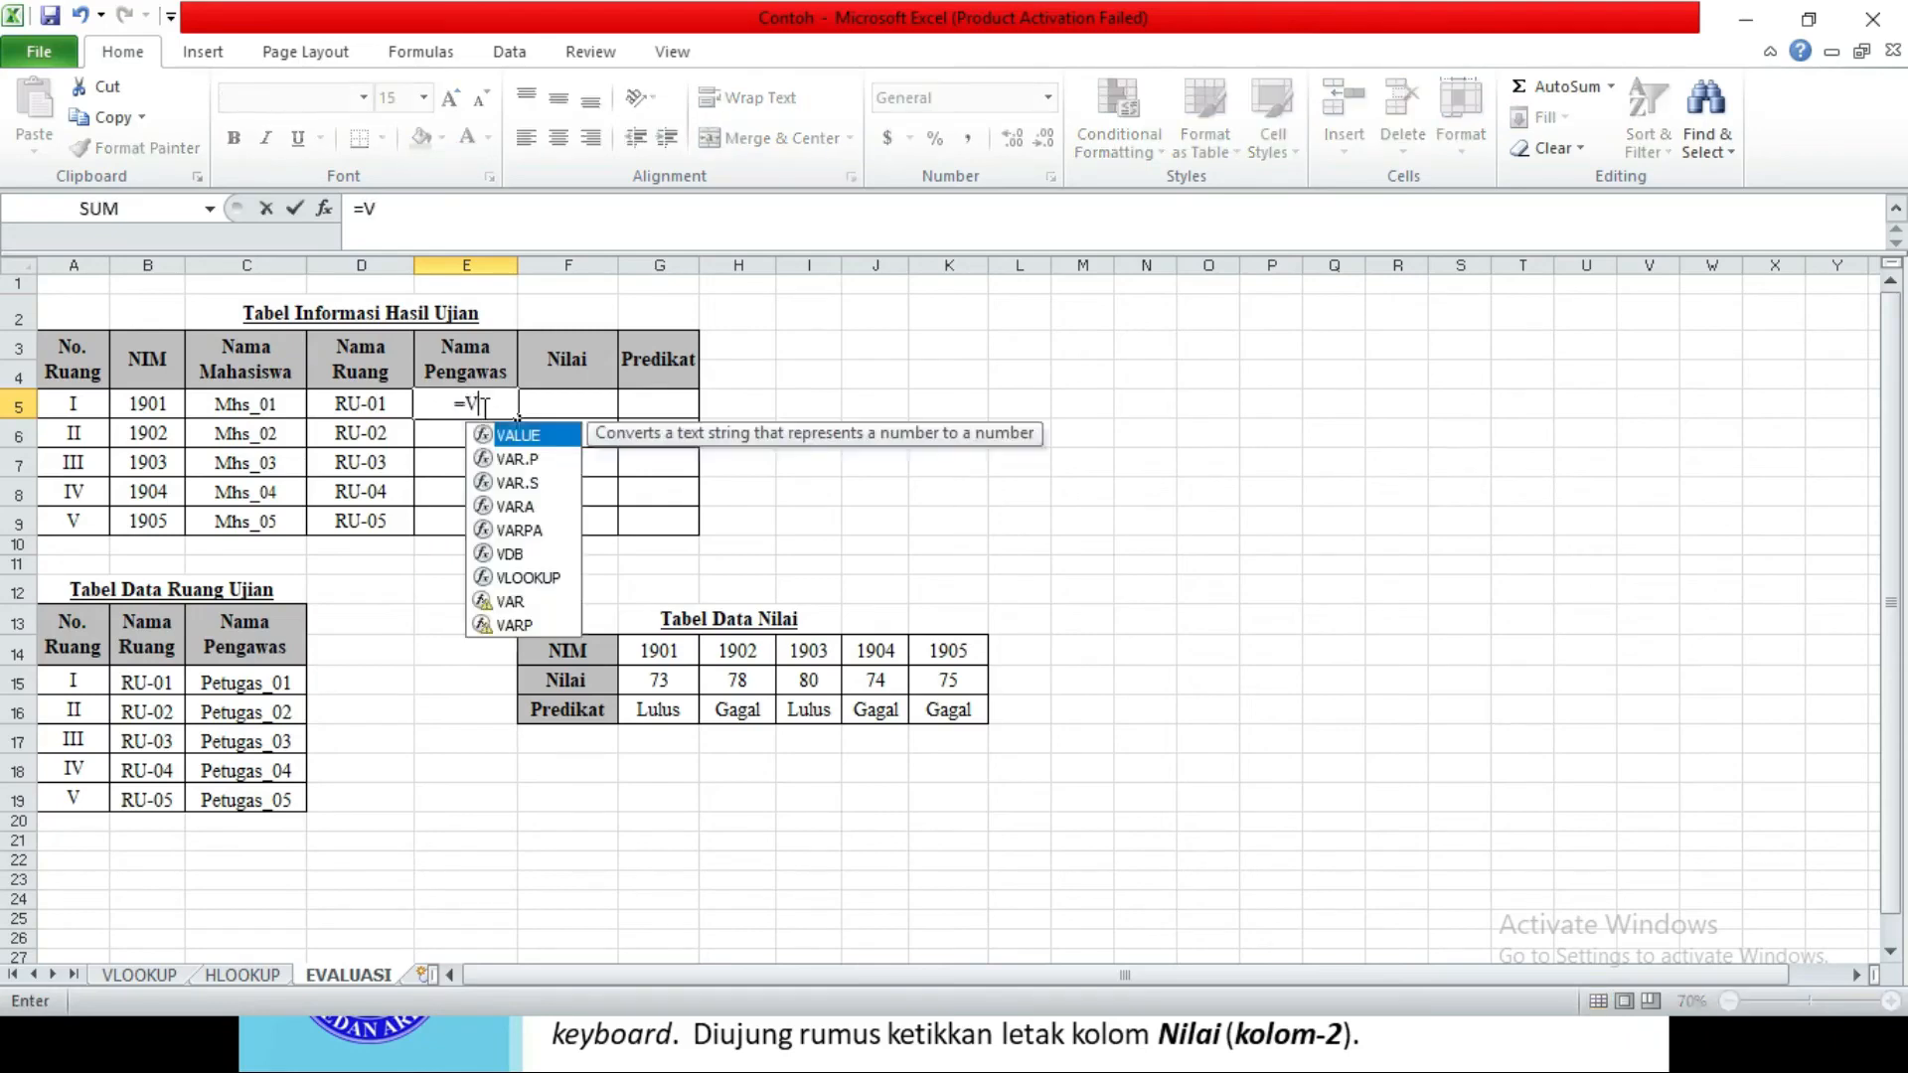
type("L")
key("Tab")
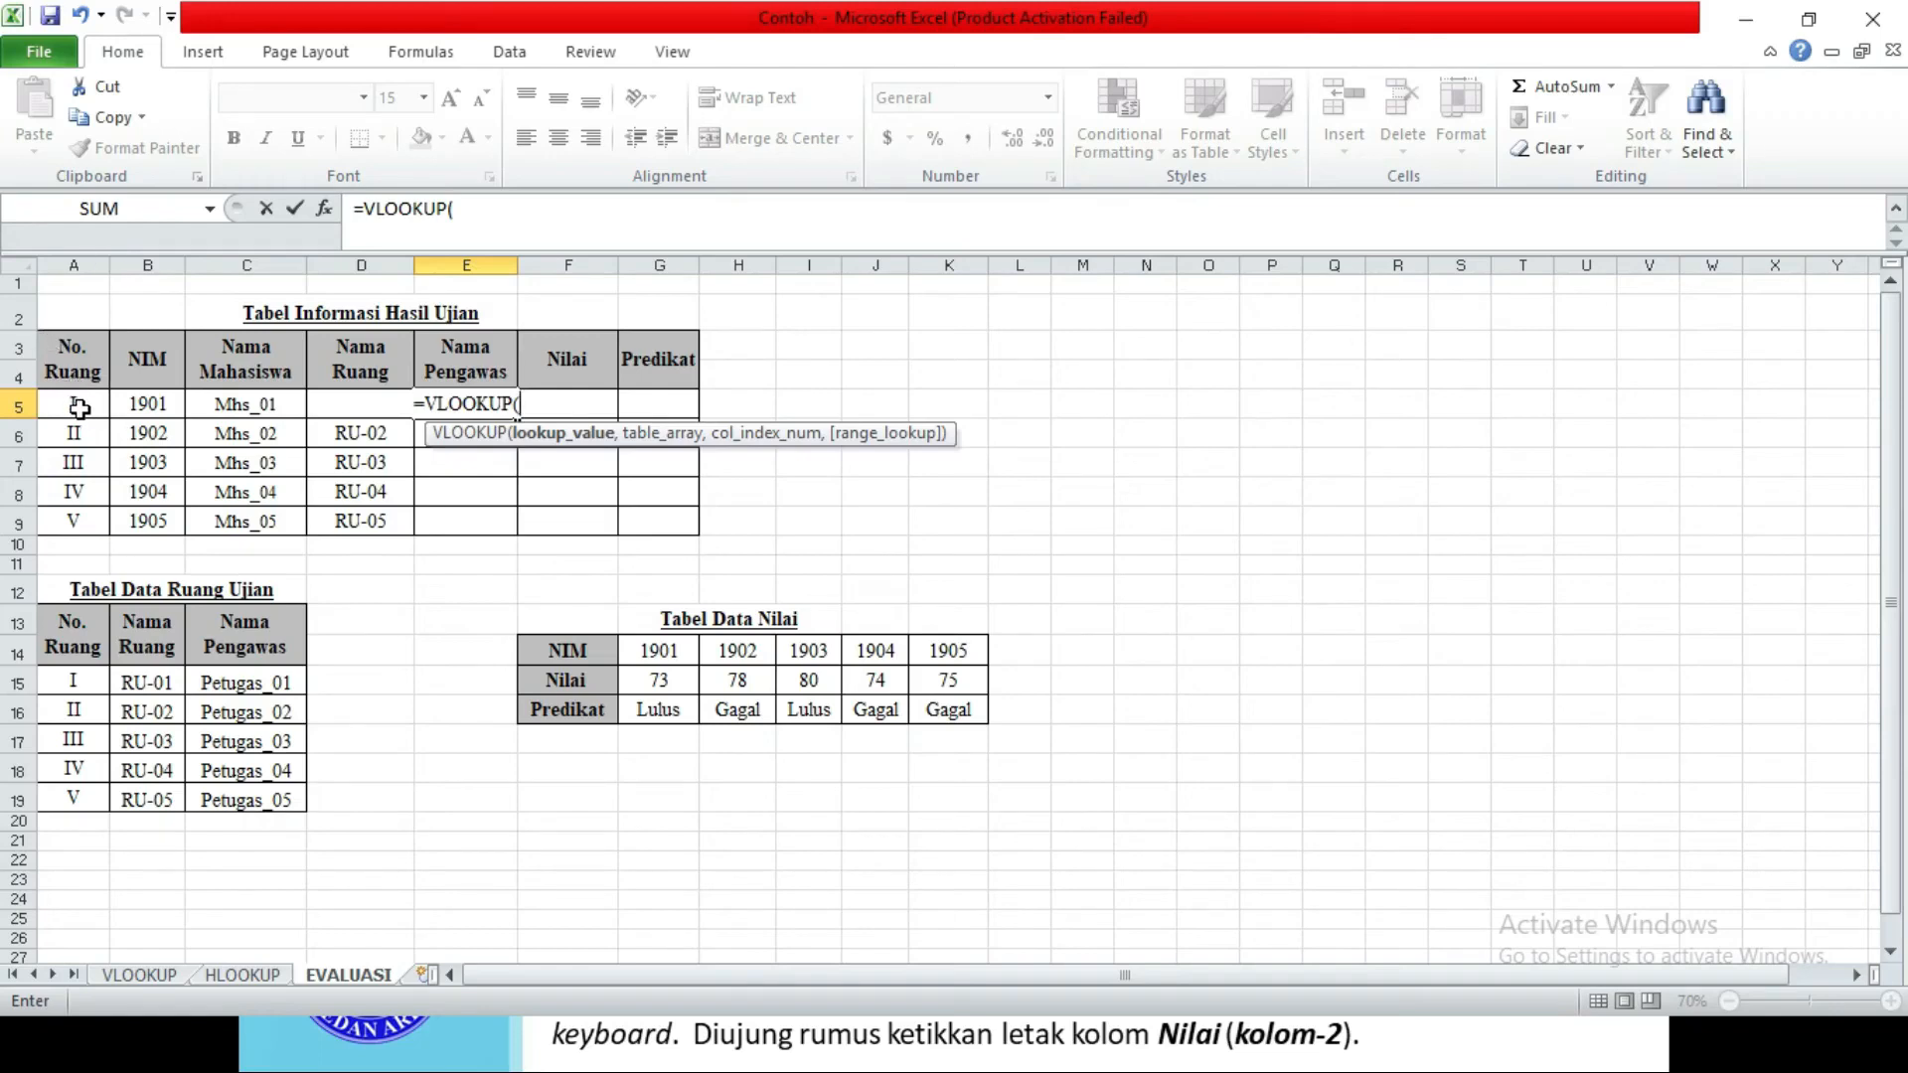
left_click(79, 408)
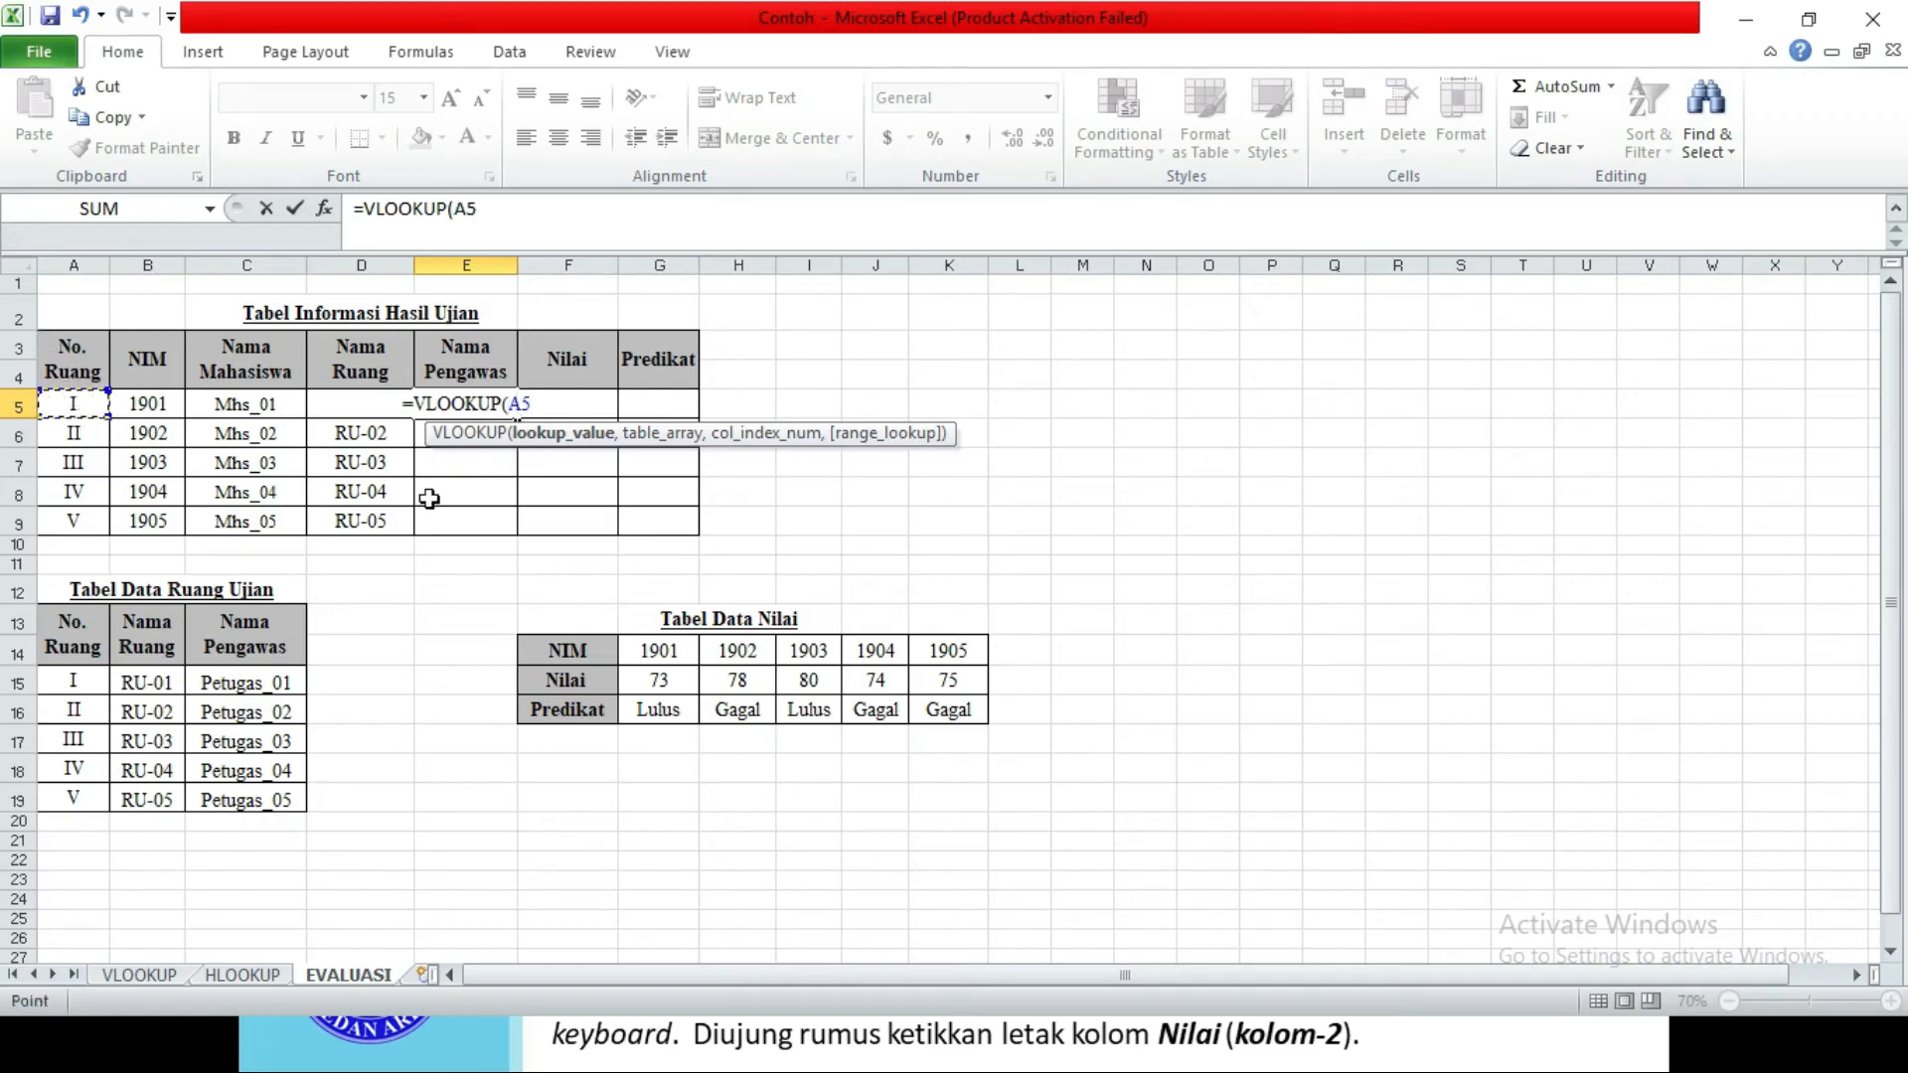
type(",")
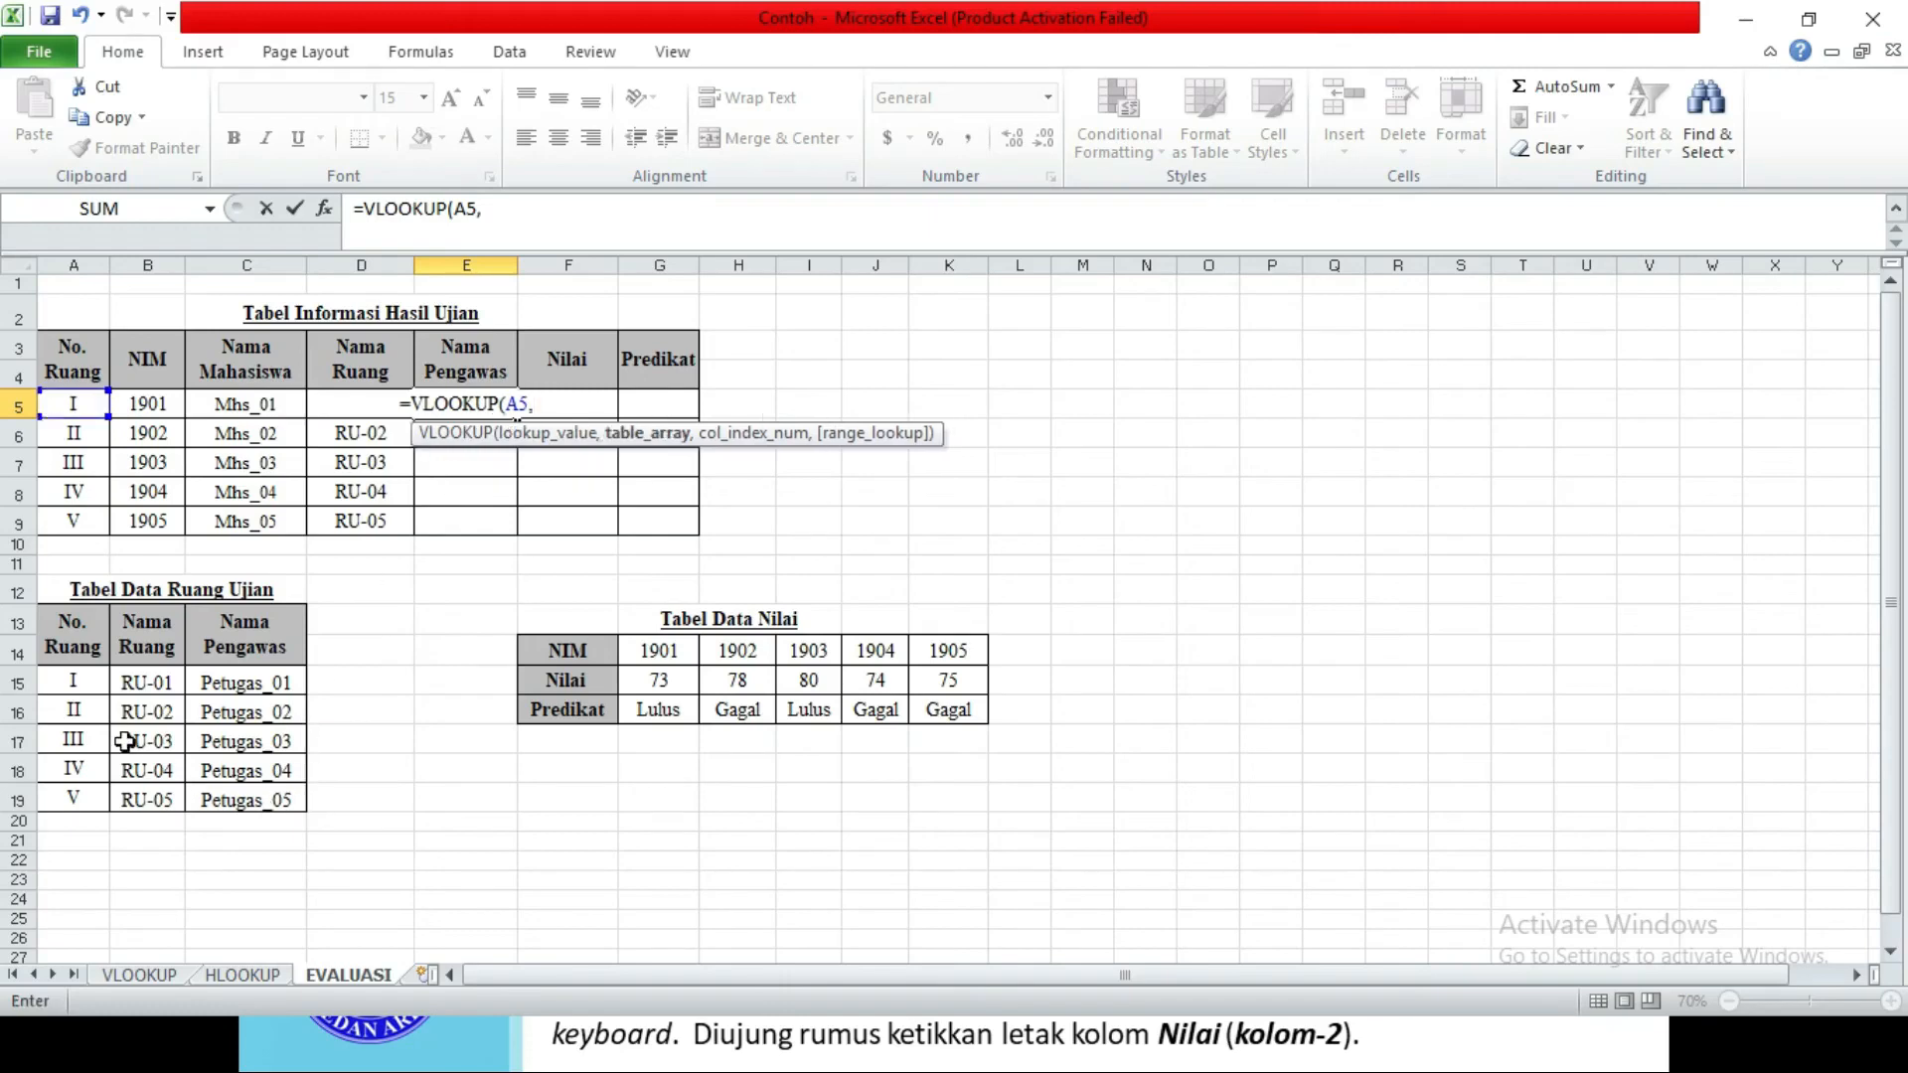
left_click_drag(69, 684, 224, 798)
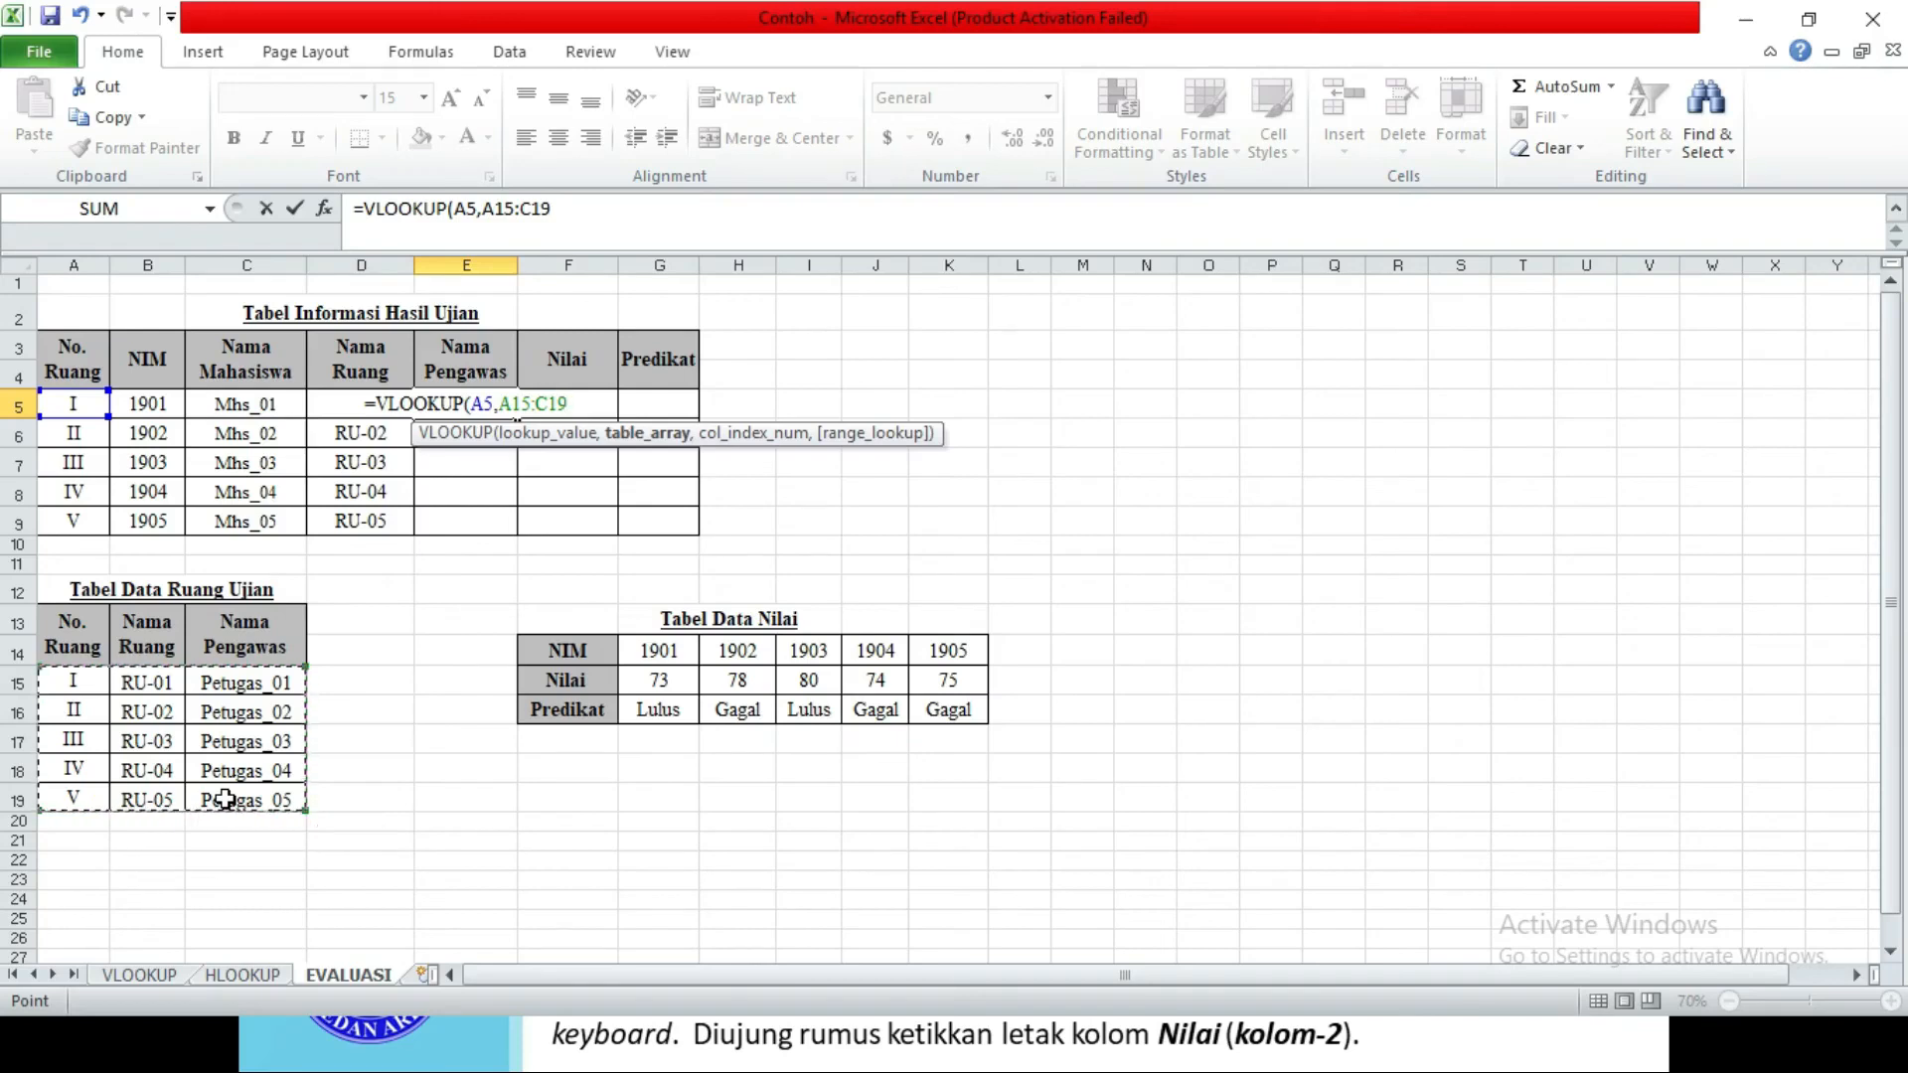
type(",")
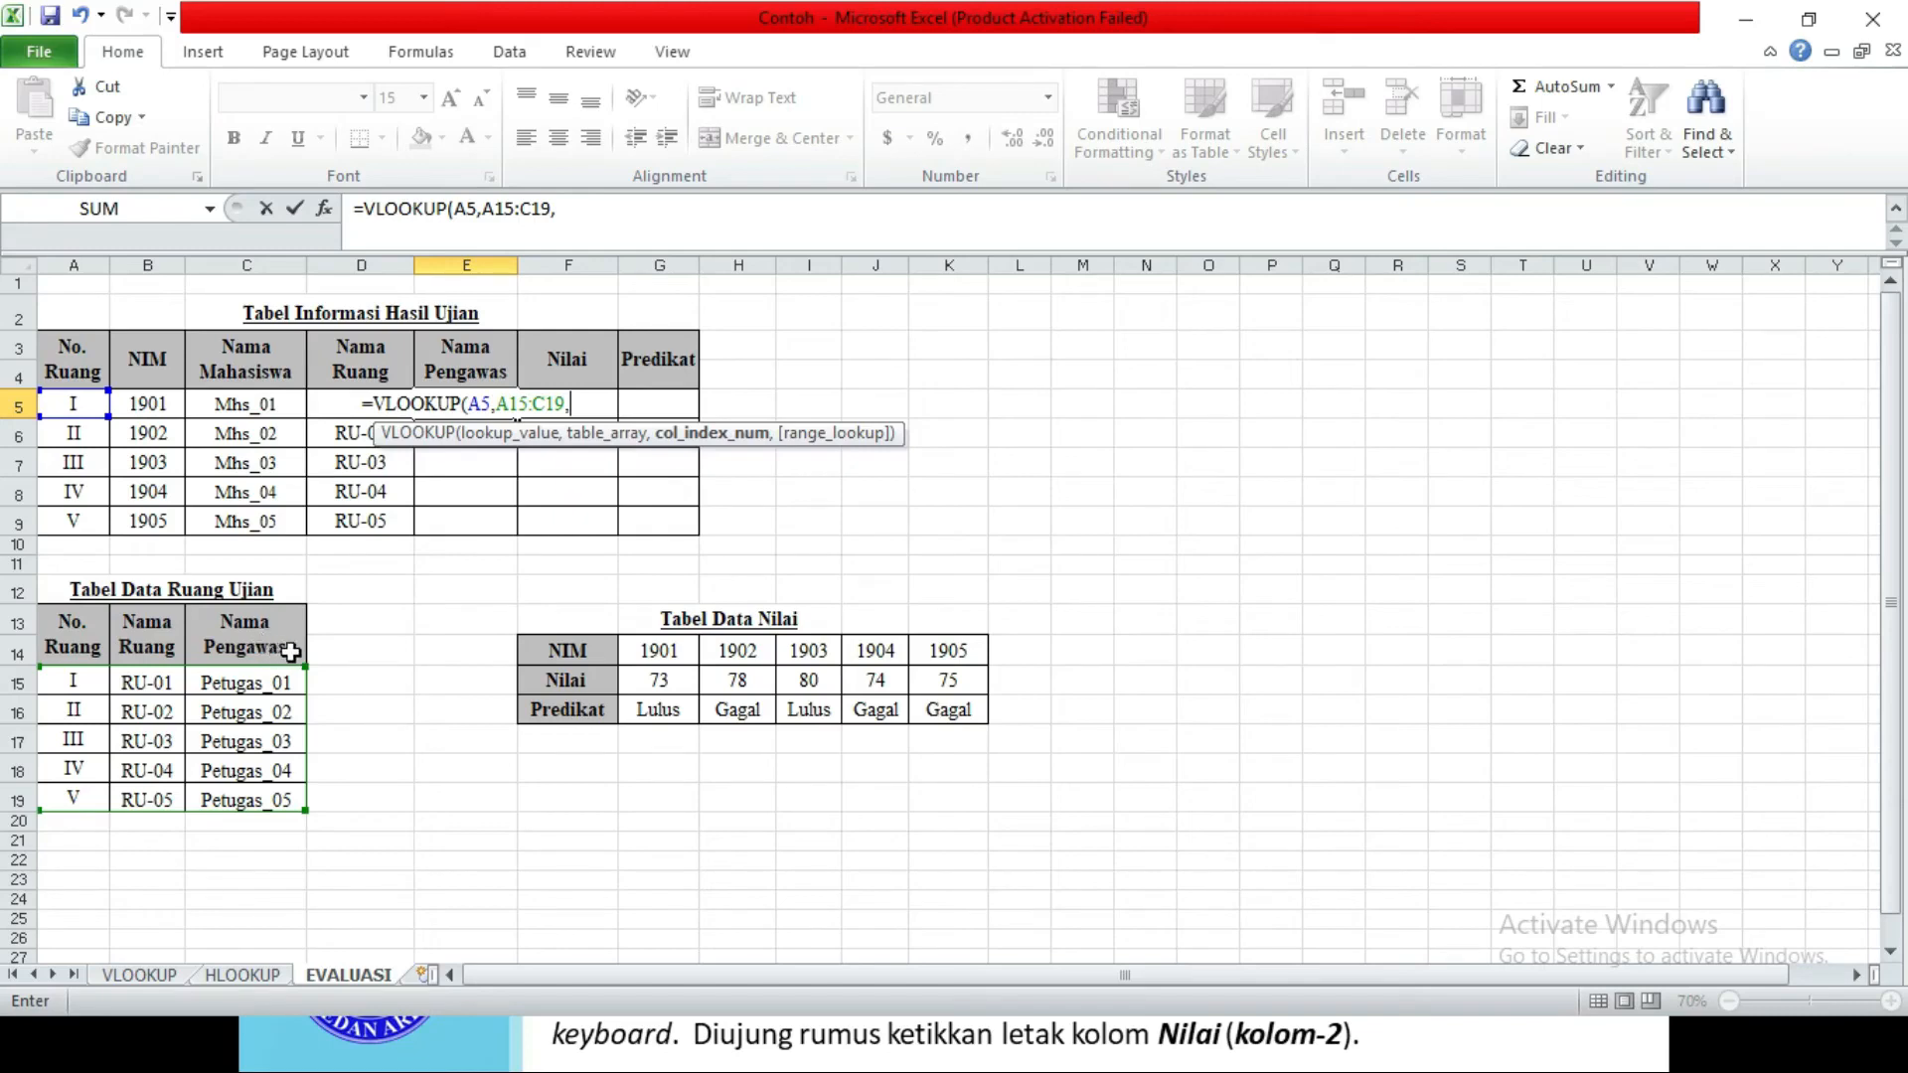
type("3)")
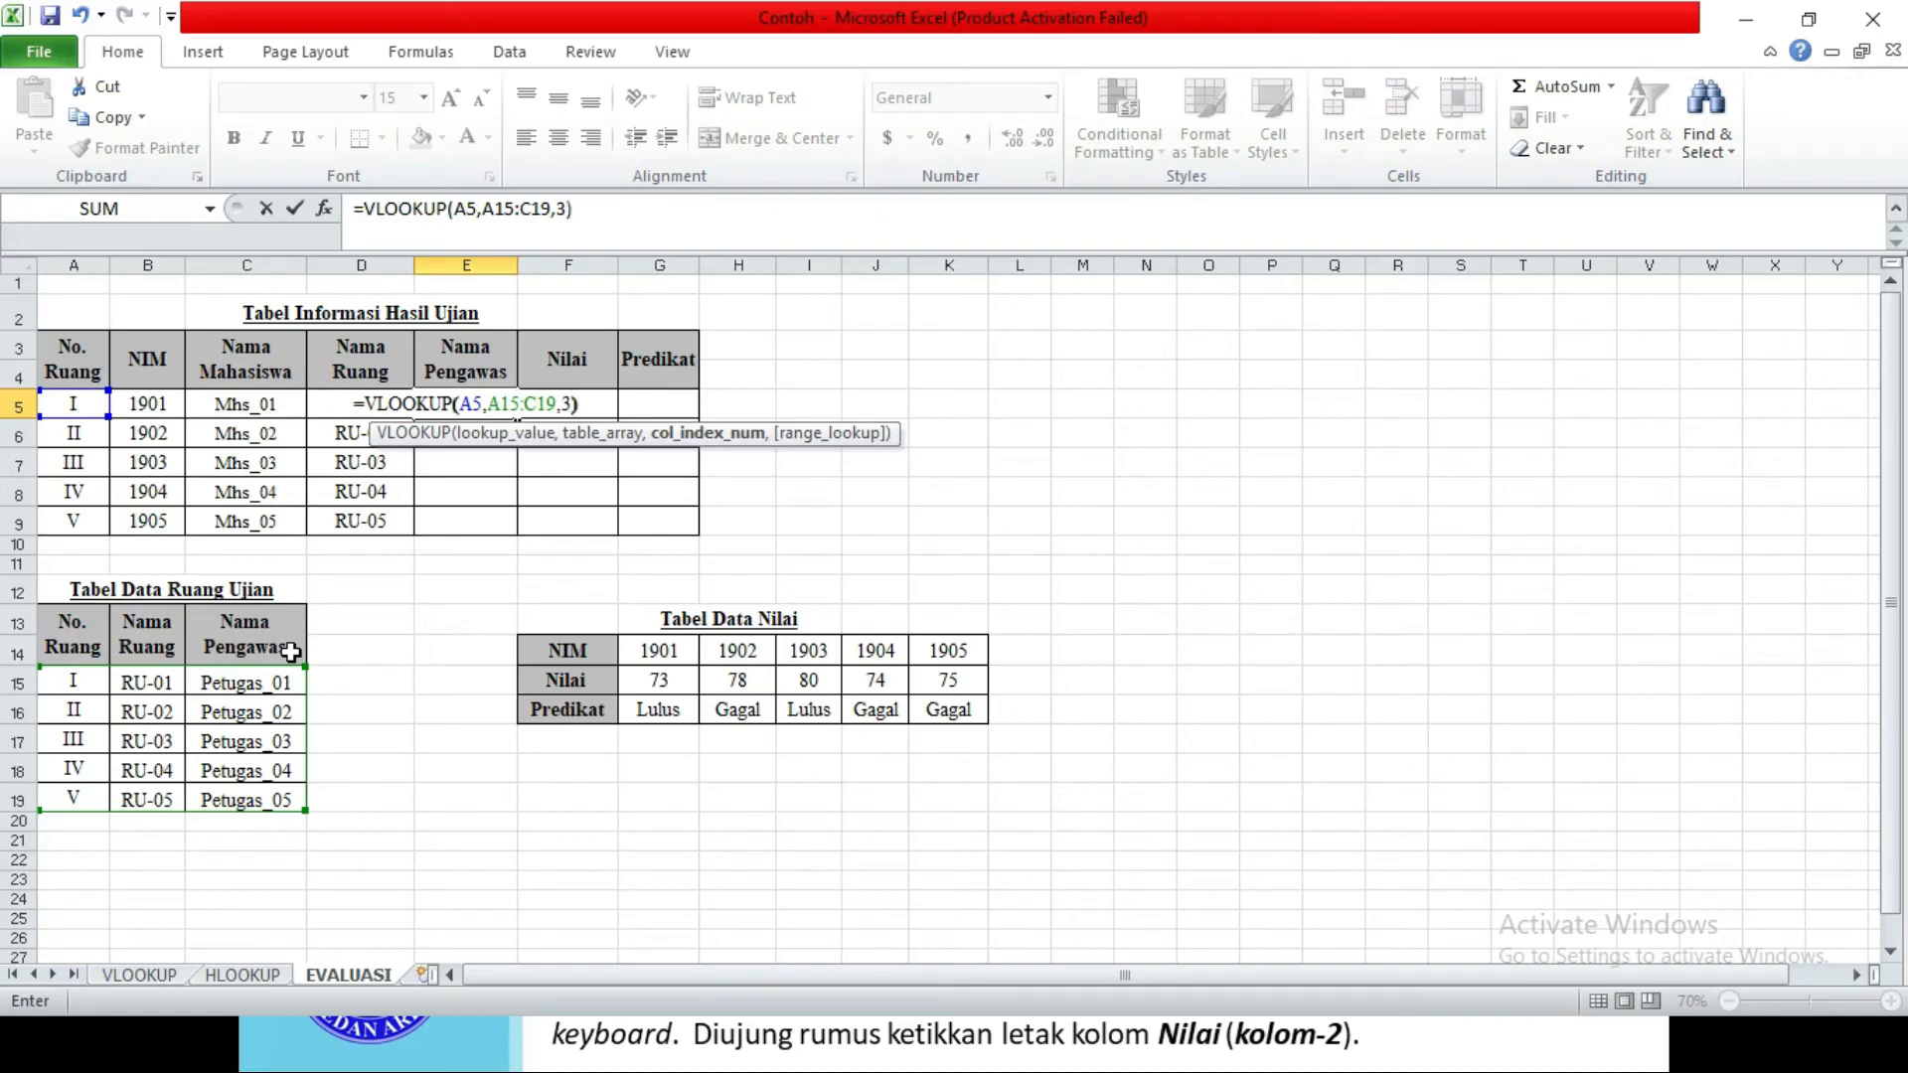
key("Return")
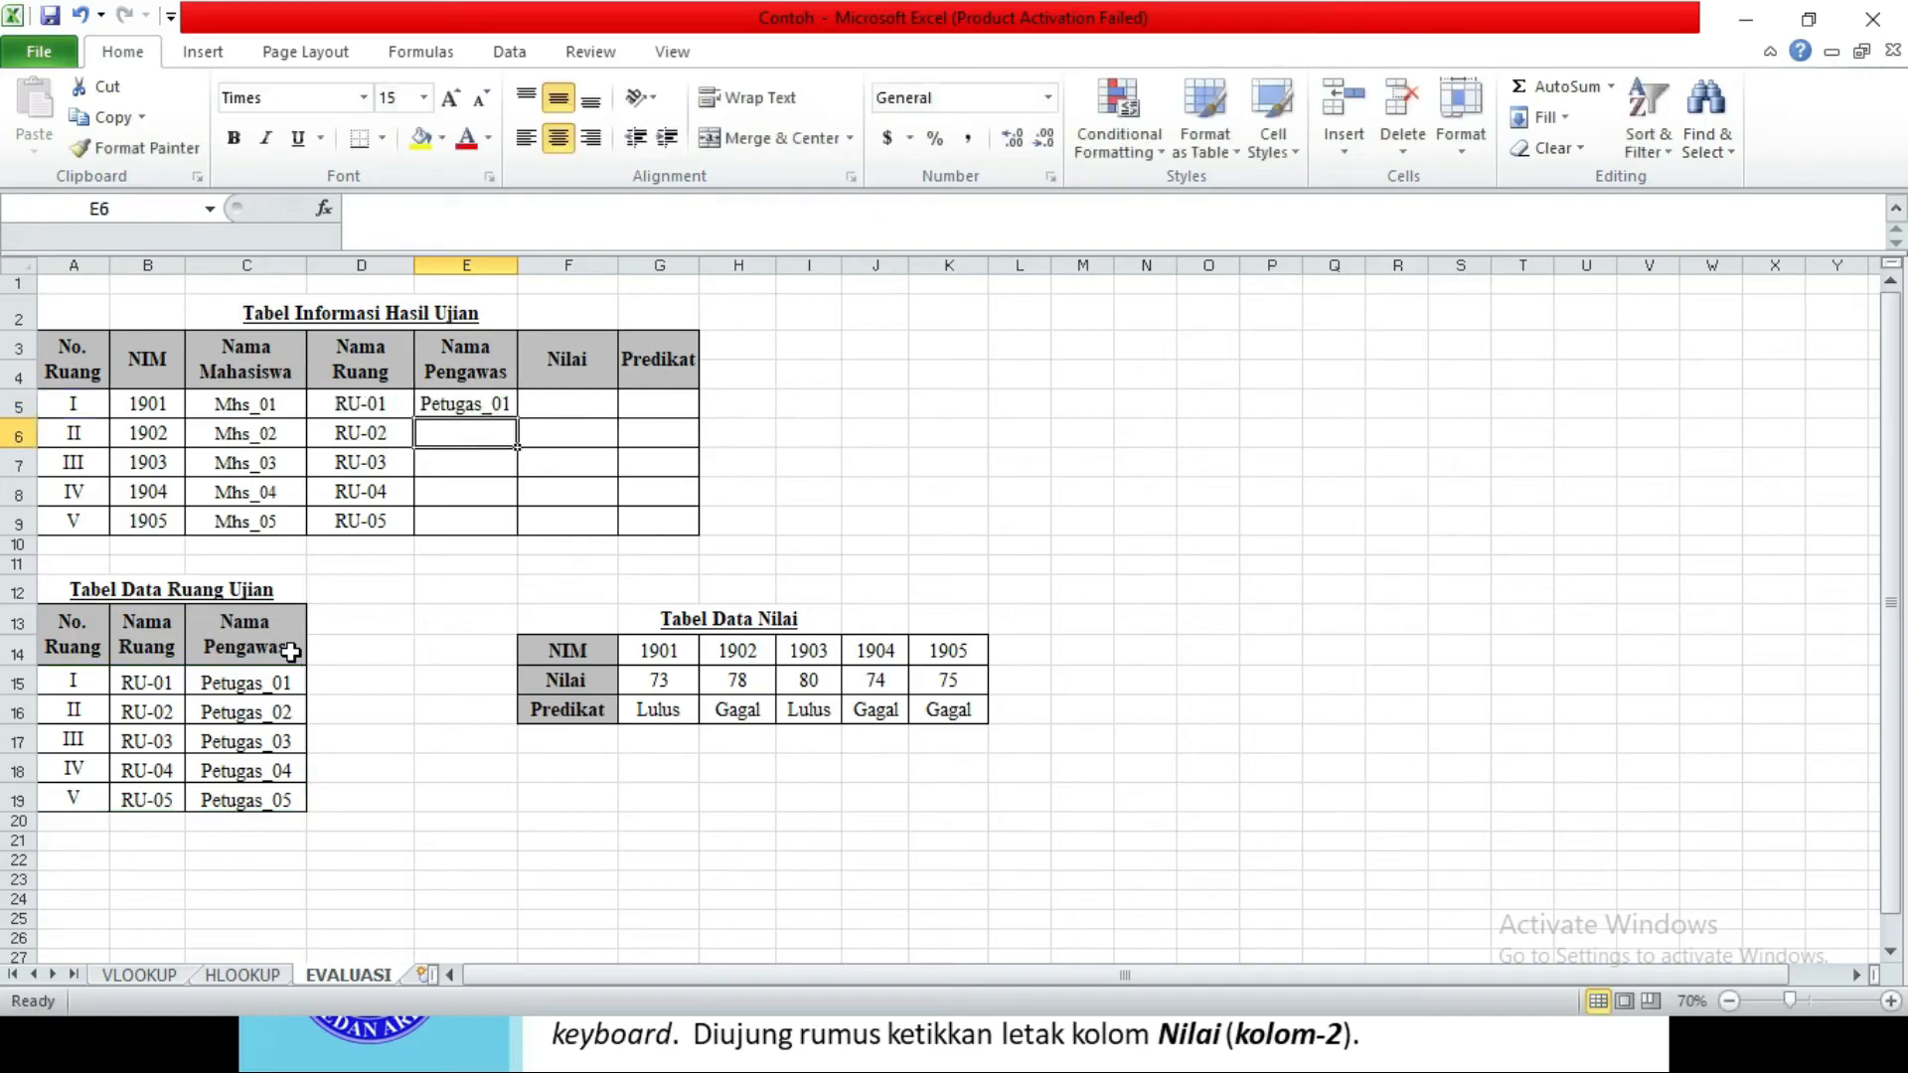
Fill the Nama Pengawas formula from E5 down to E9 and deselect the range
left_click(465, 405)
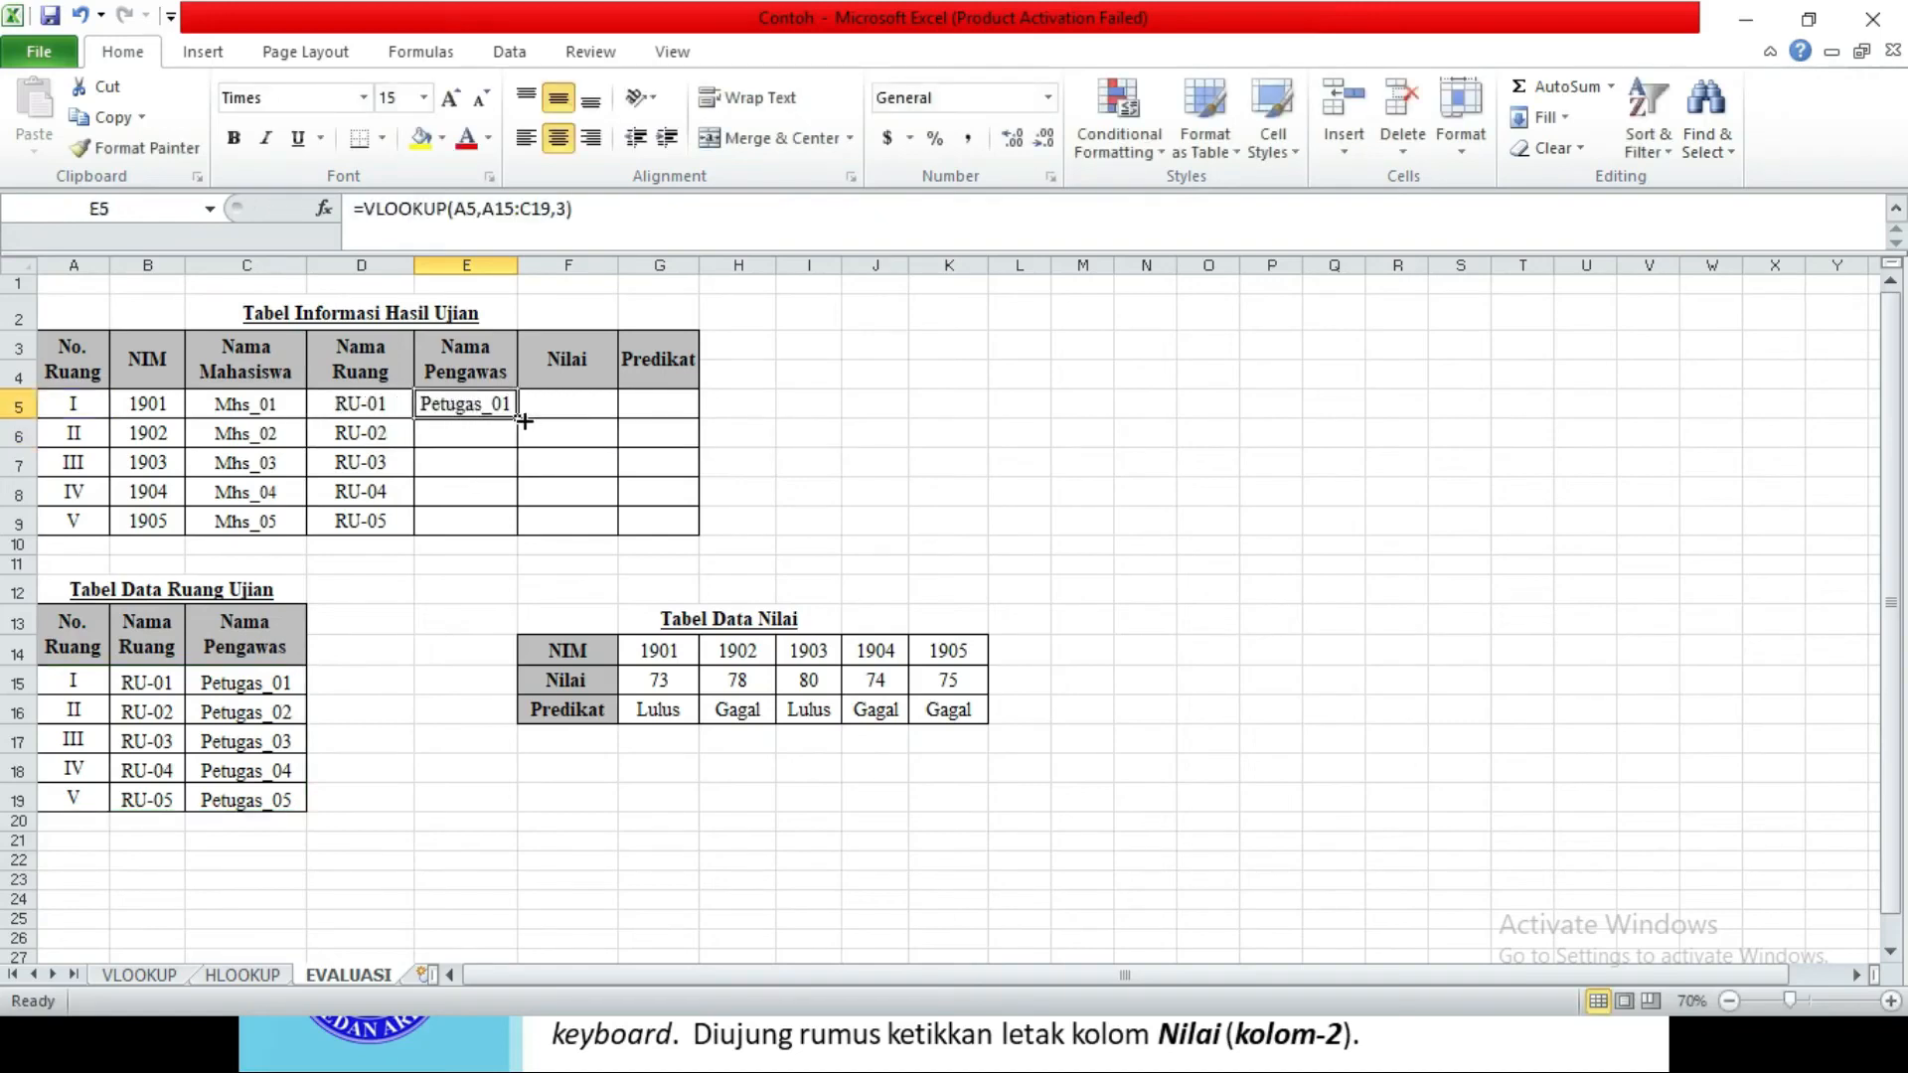
left_click_drag(519, 421, 516, 534)
left_click(454, 693)
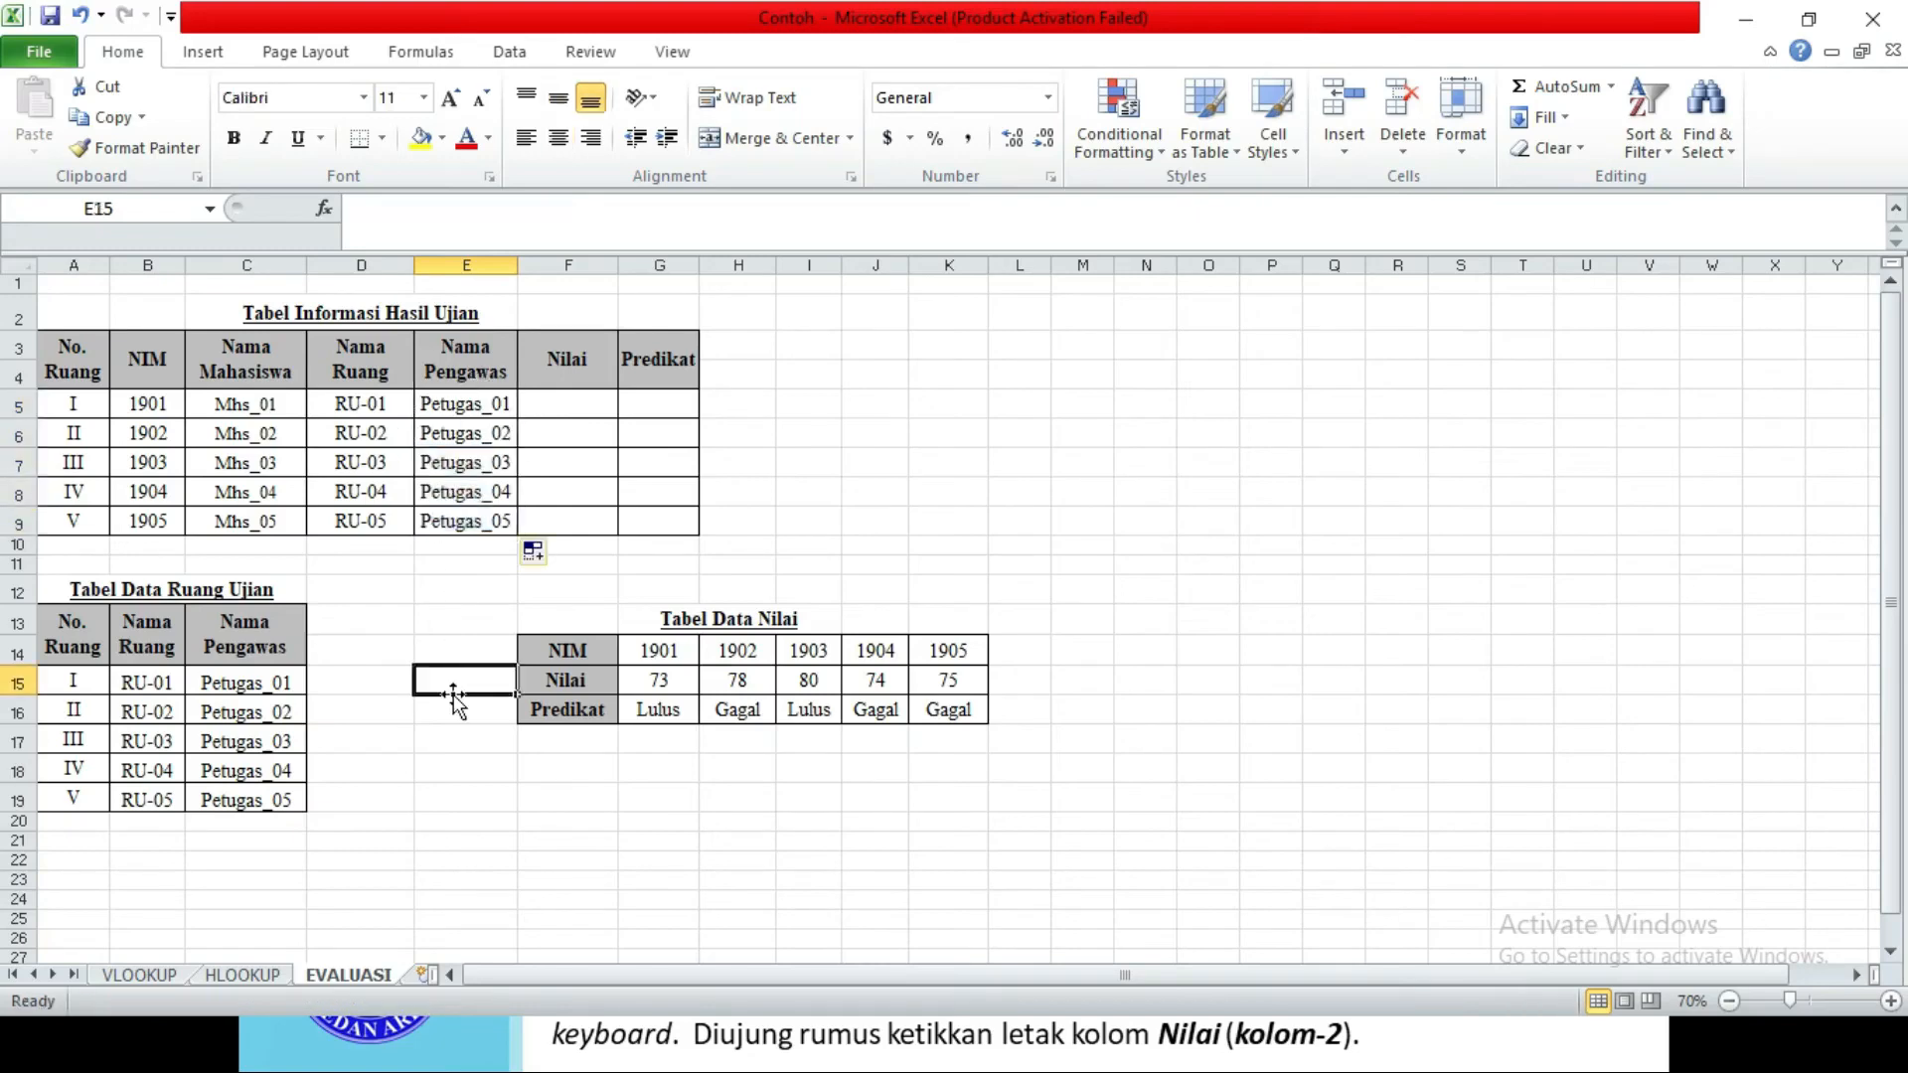
Examine the empty Nilai and Predikat cells F5 and G5 and the horizontal NIM row of Tabel Data Nilai
left_click(552, 409)
left_click(646, 408)
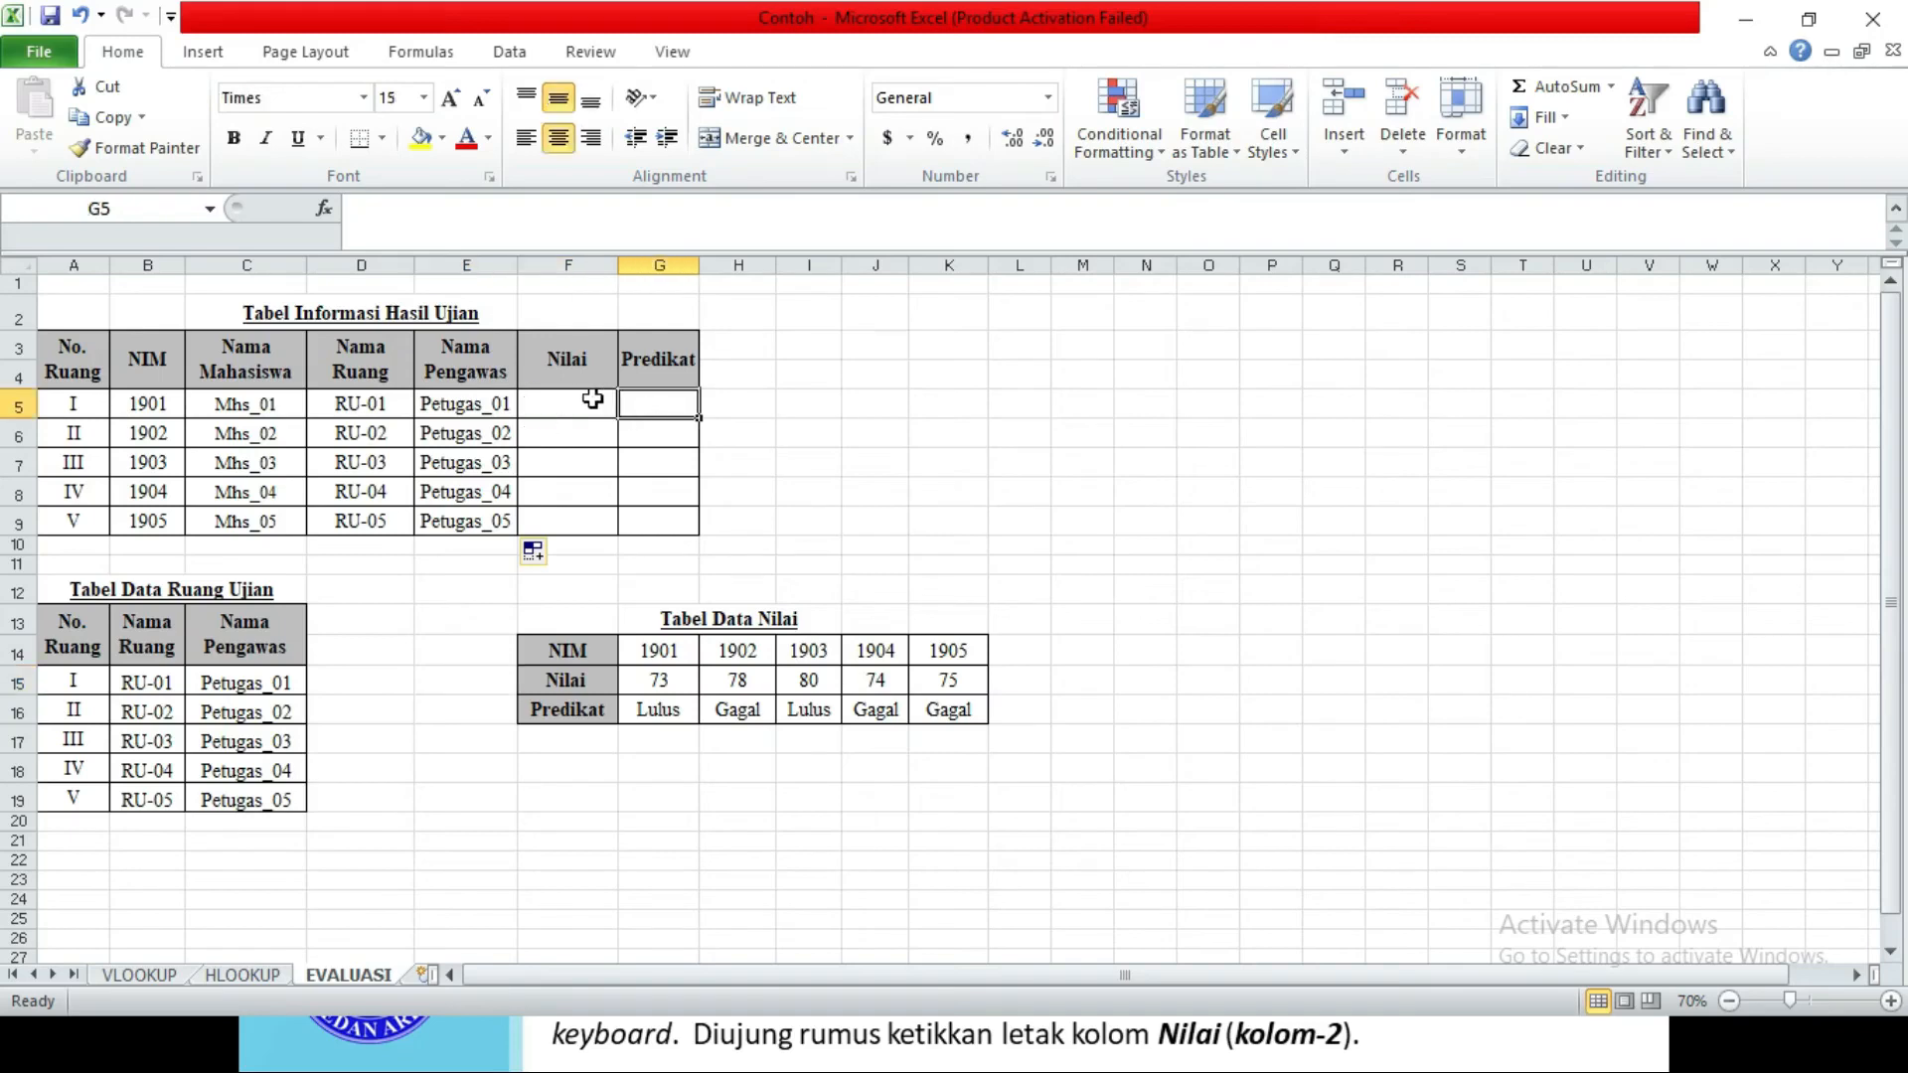
left_click(583, 398)
left_click(640, 407)
left_click(578, 406)
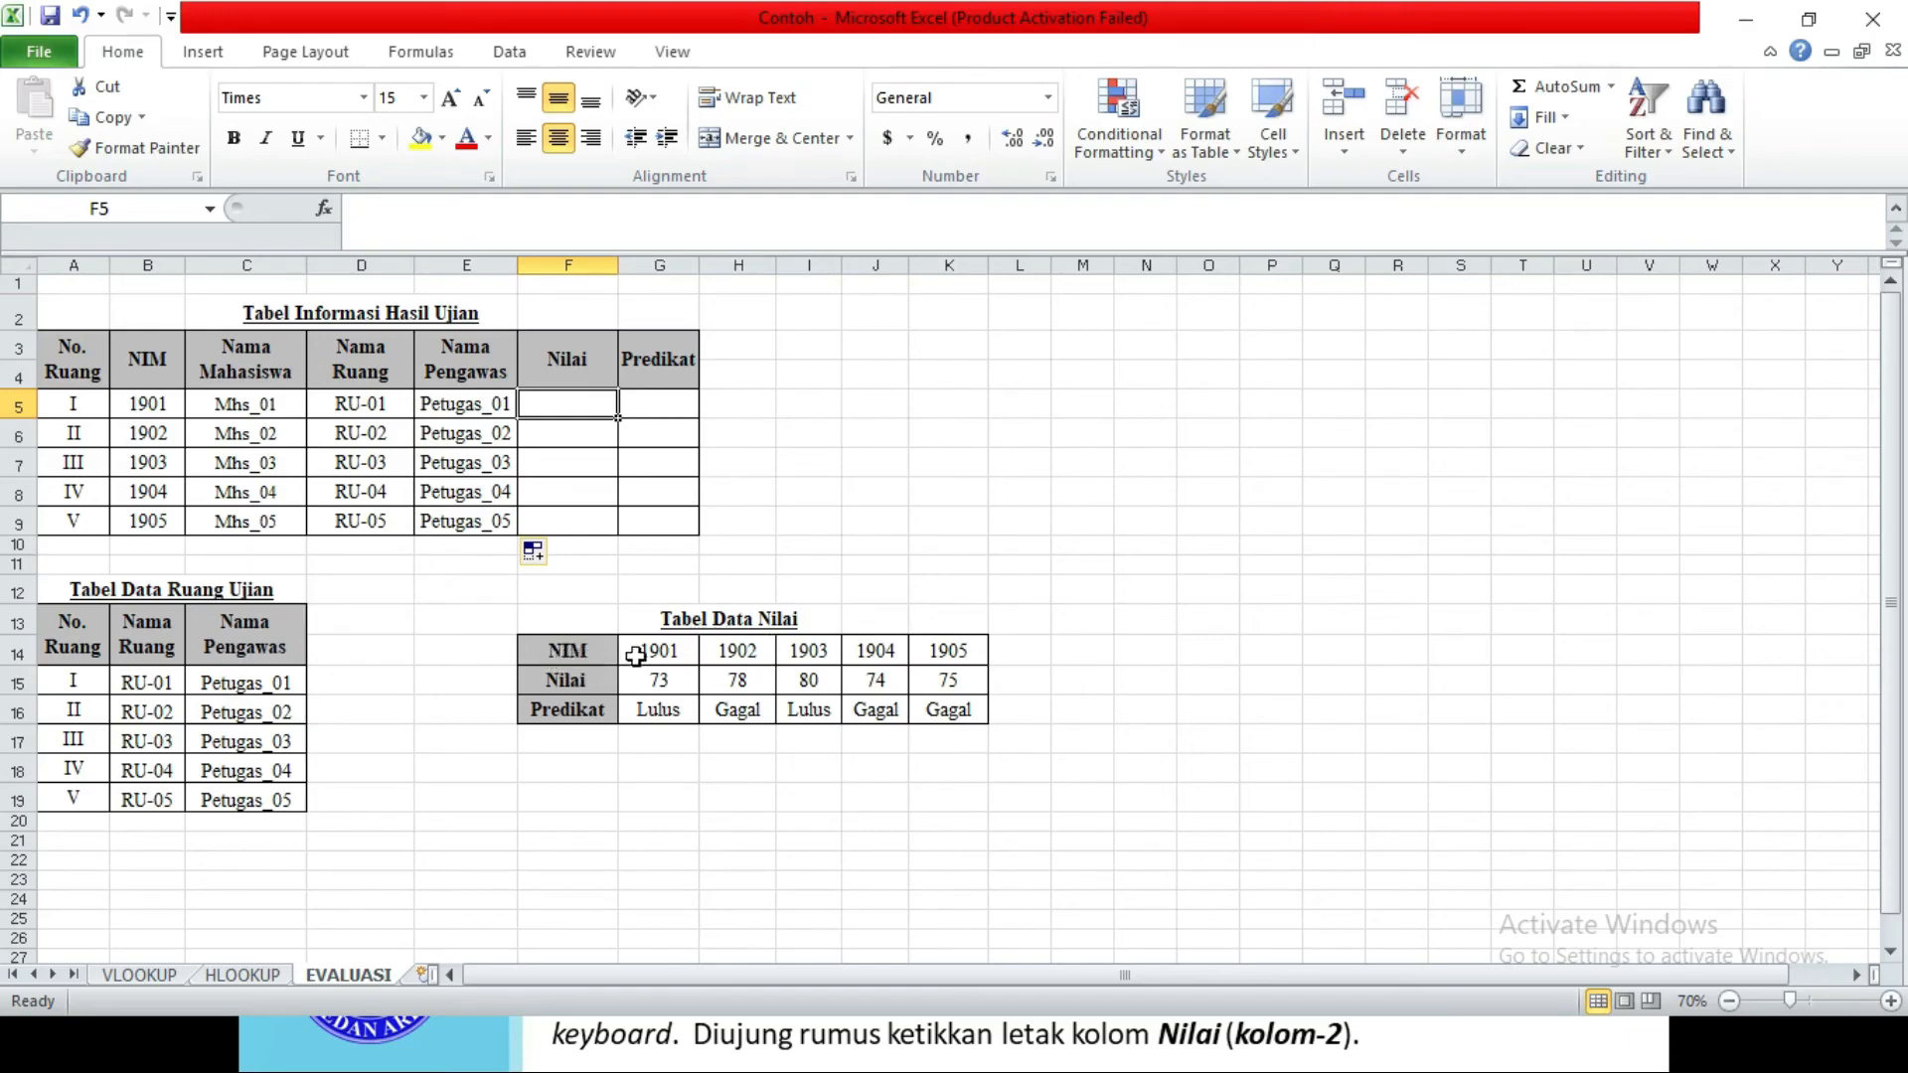
left_click_drag(636, 657, 930, 659)
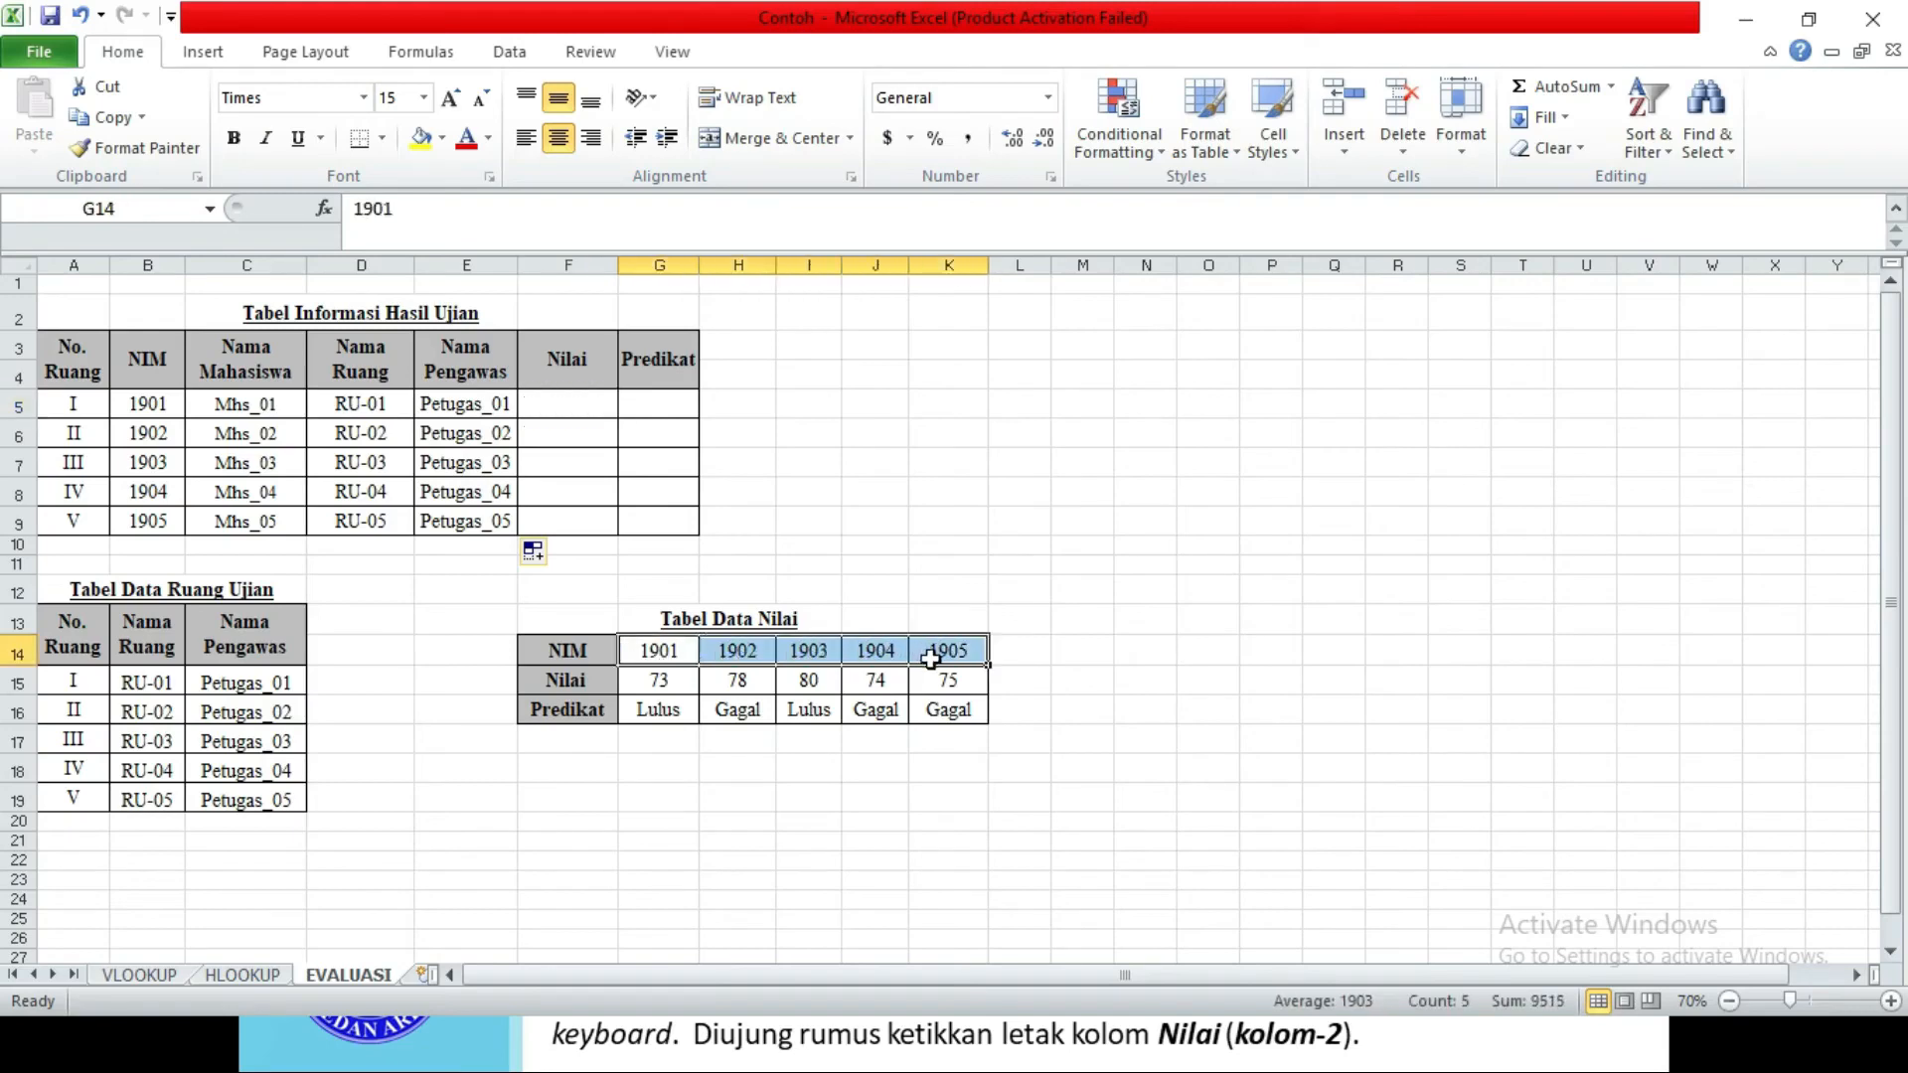
Look up the first student's Nilai in F5 with =HLOOKUP(B5,$G$14:$K$16,2) and fill the formula down to F9
left_click(547, 404)
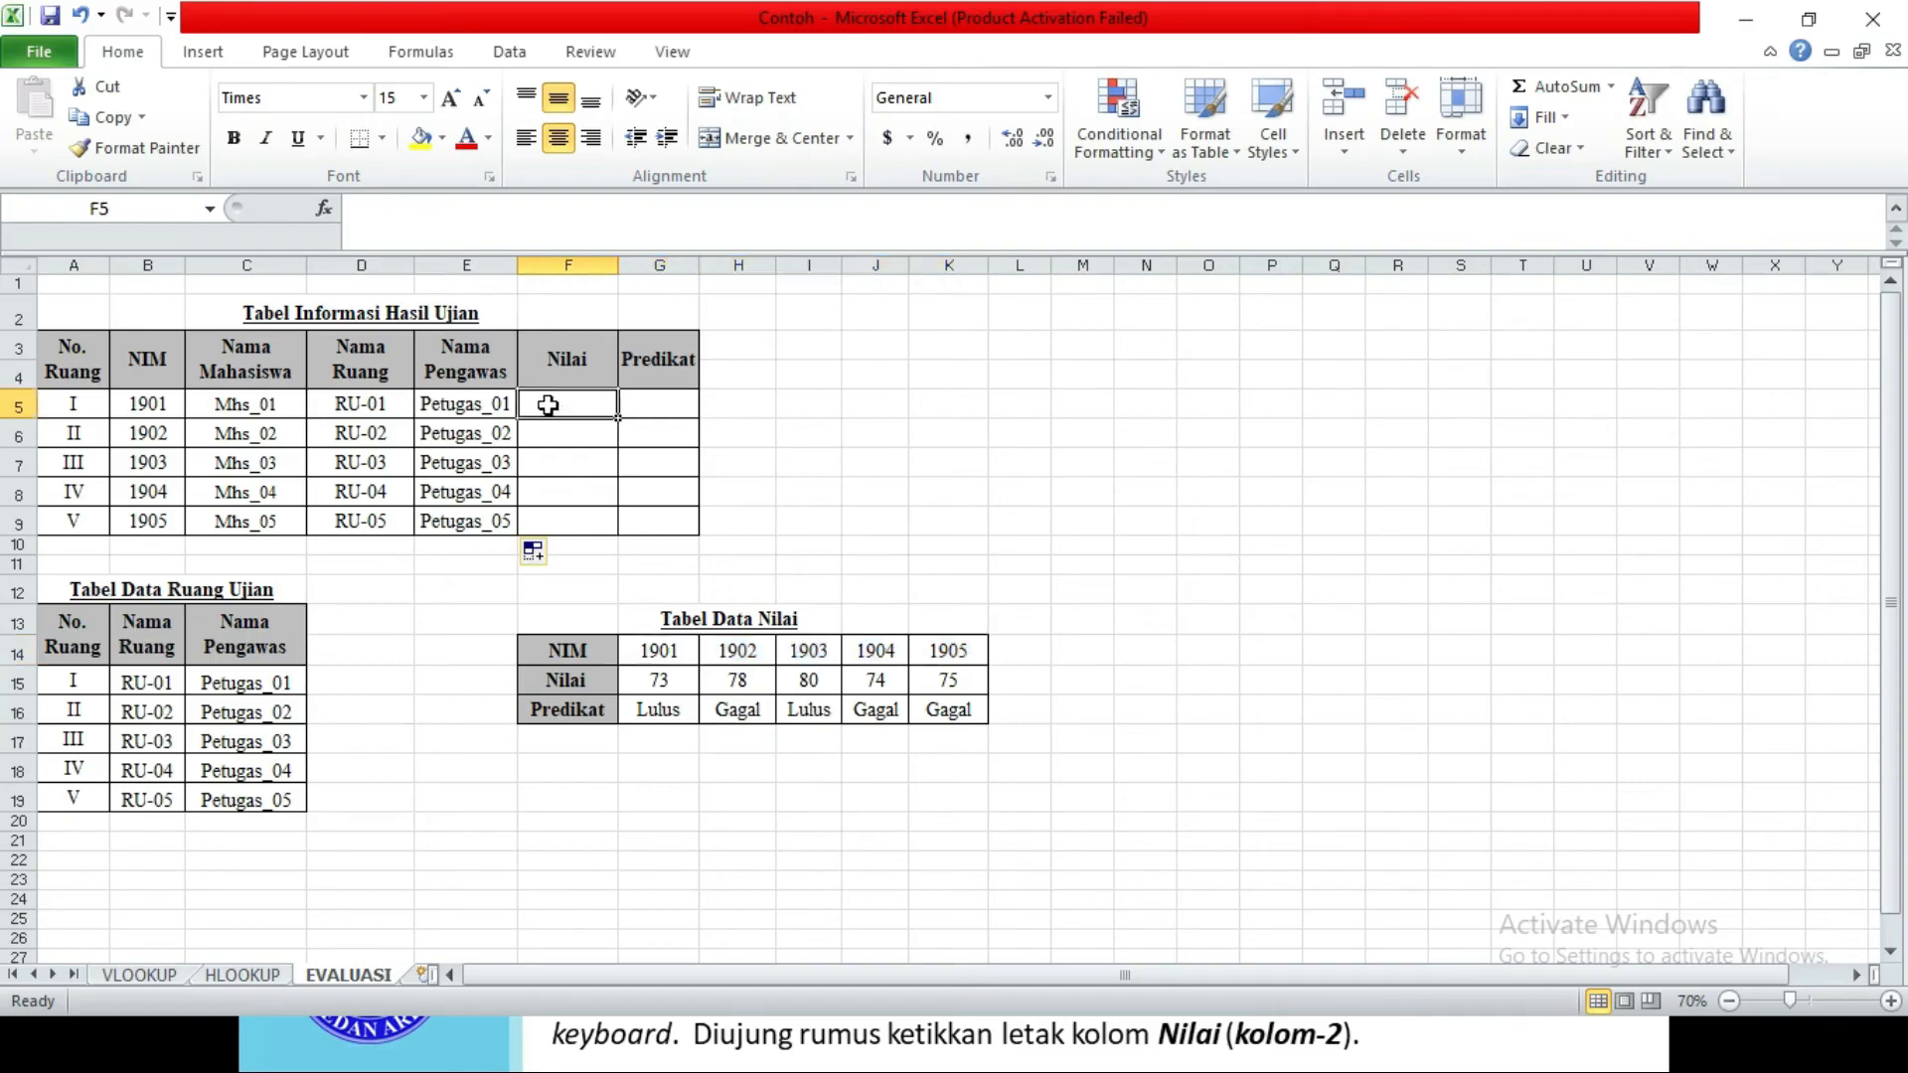
type("=hl")
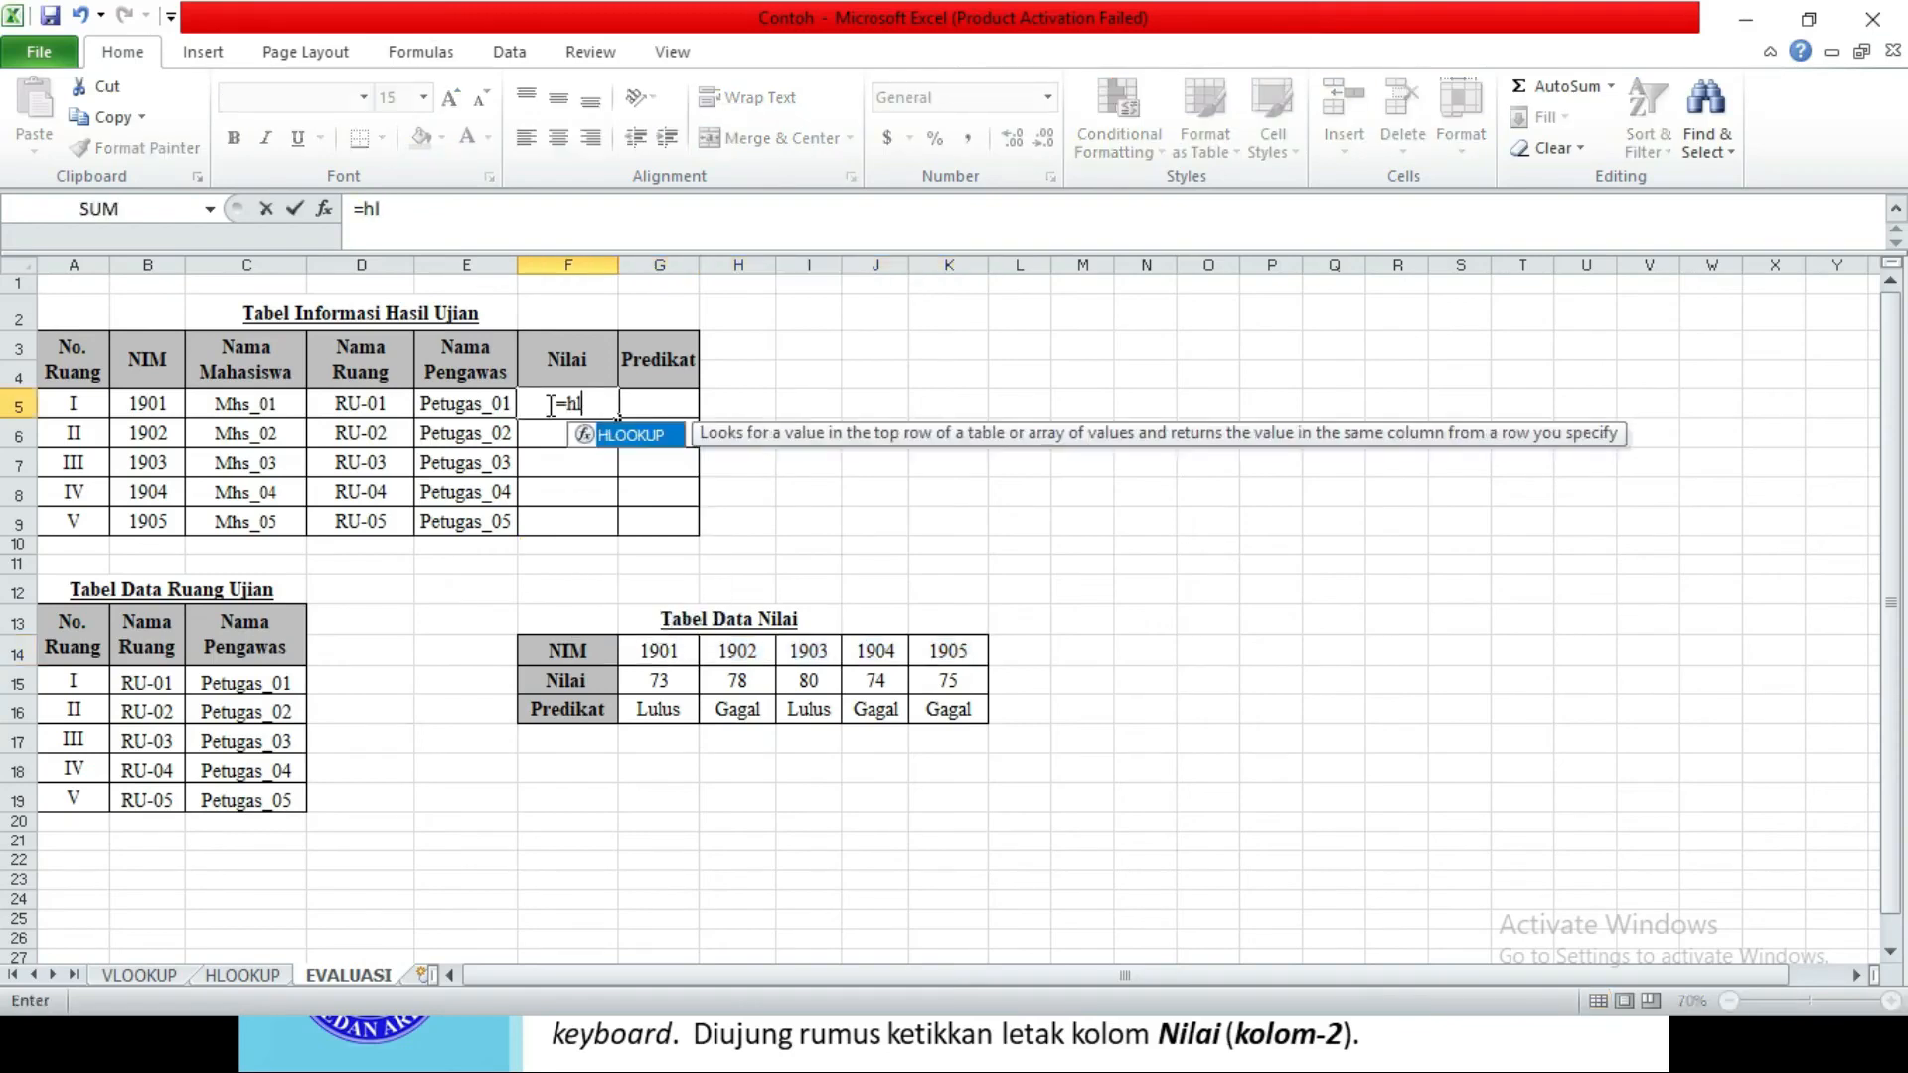
key("Tab")
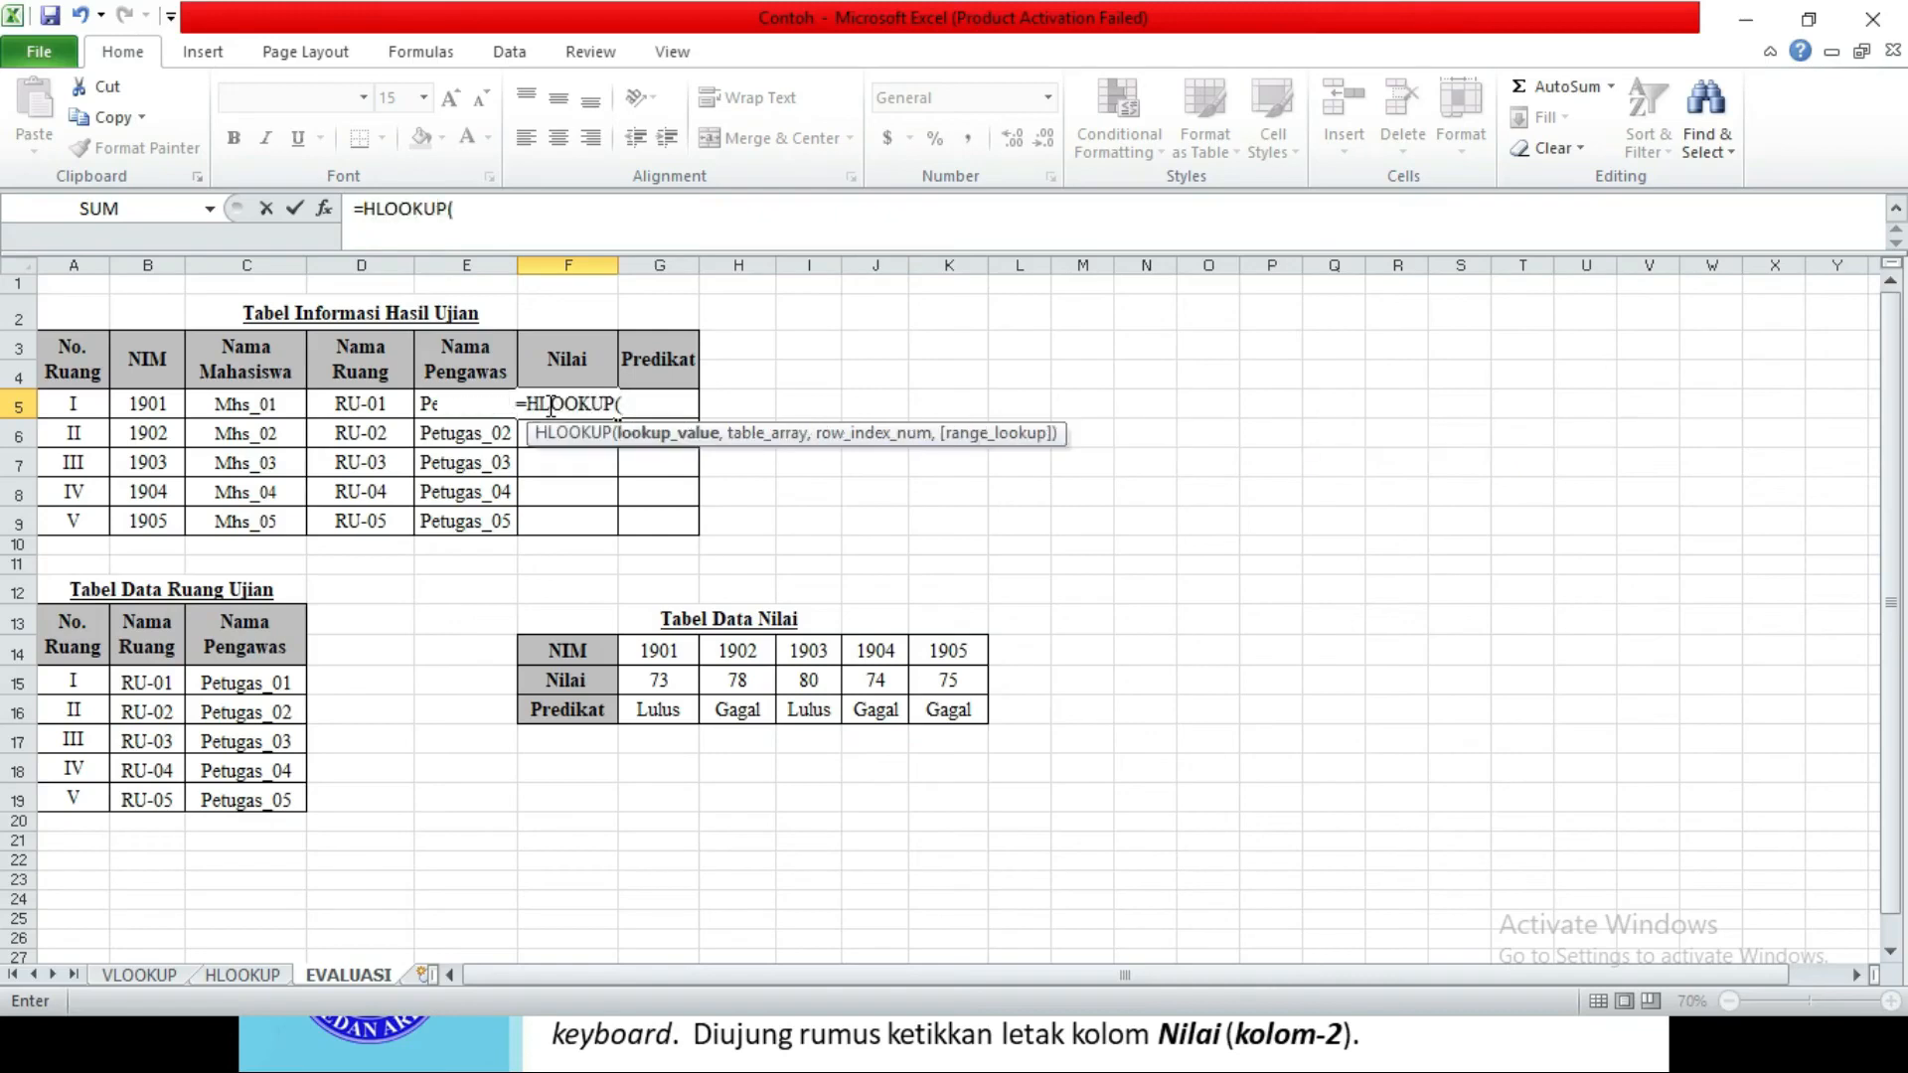
left_click(153, 411)
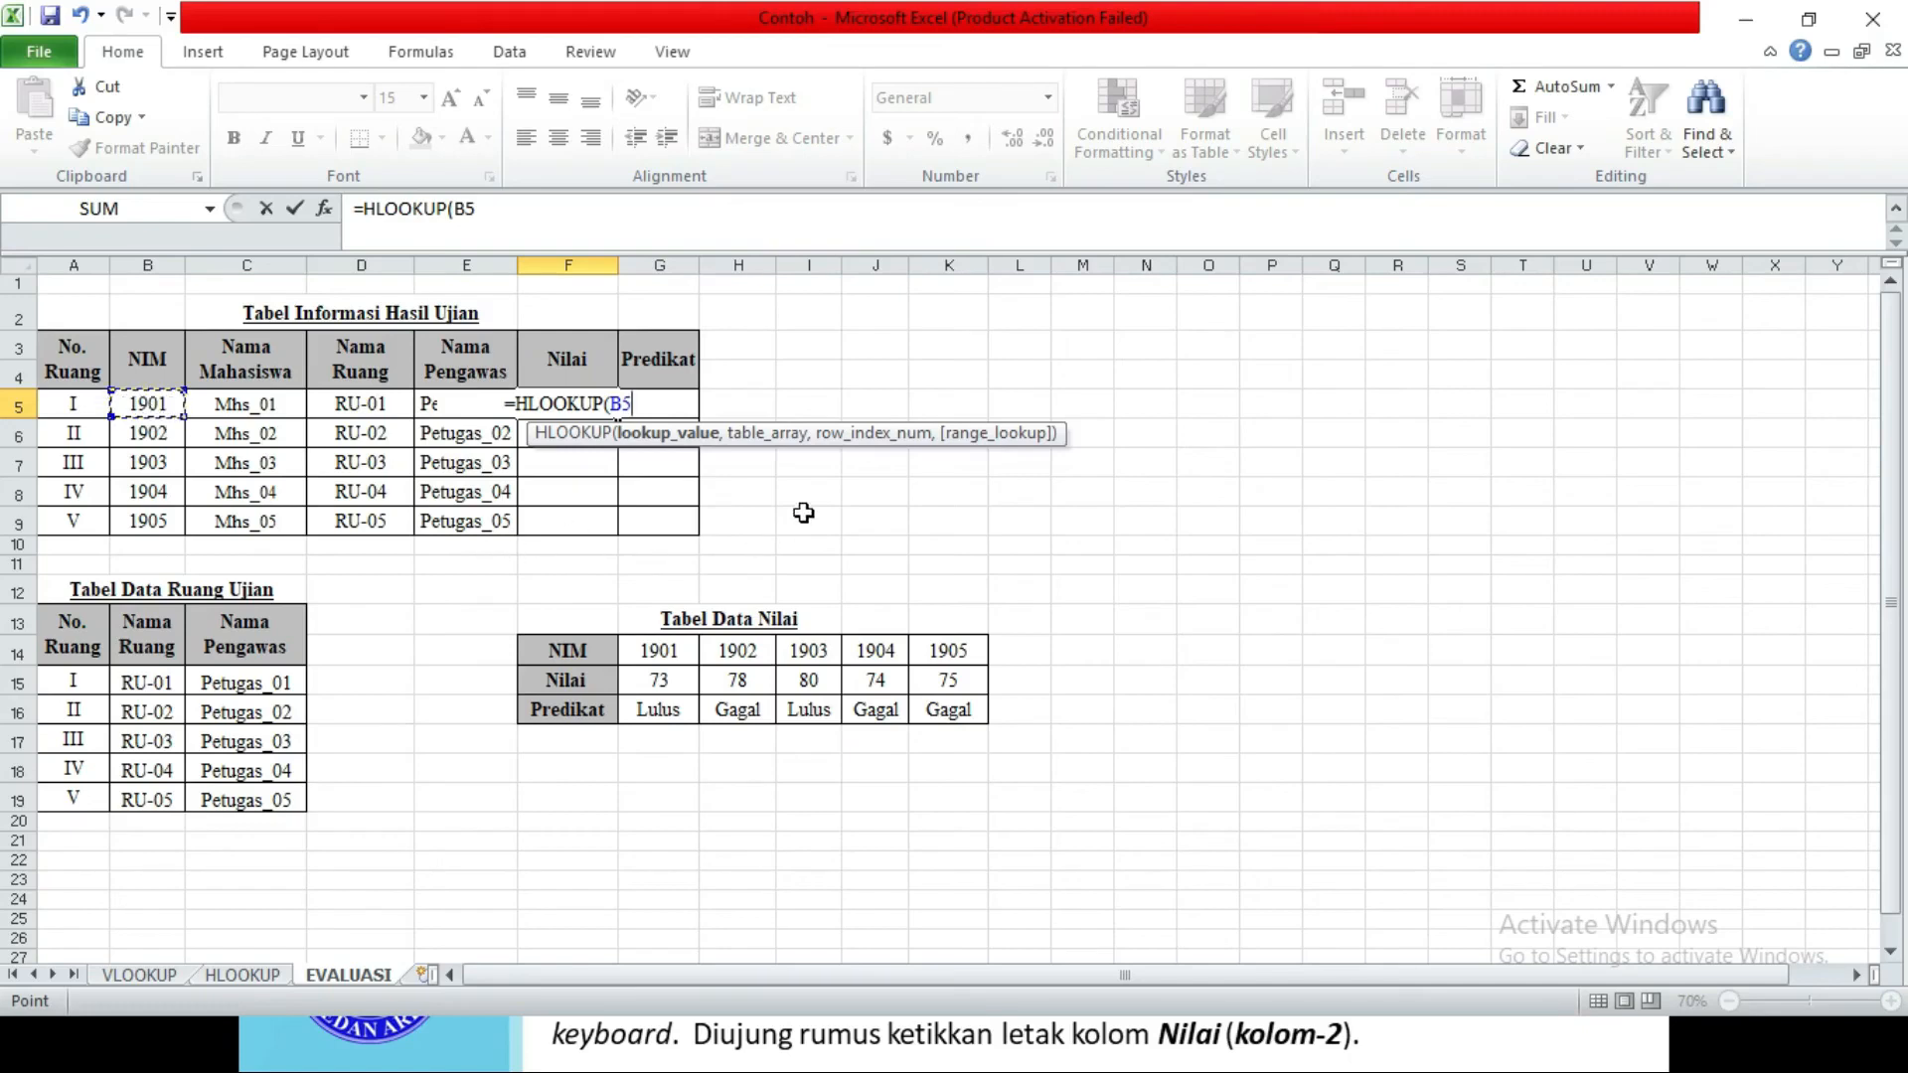
type(",")
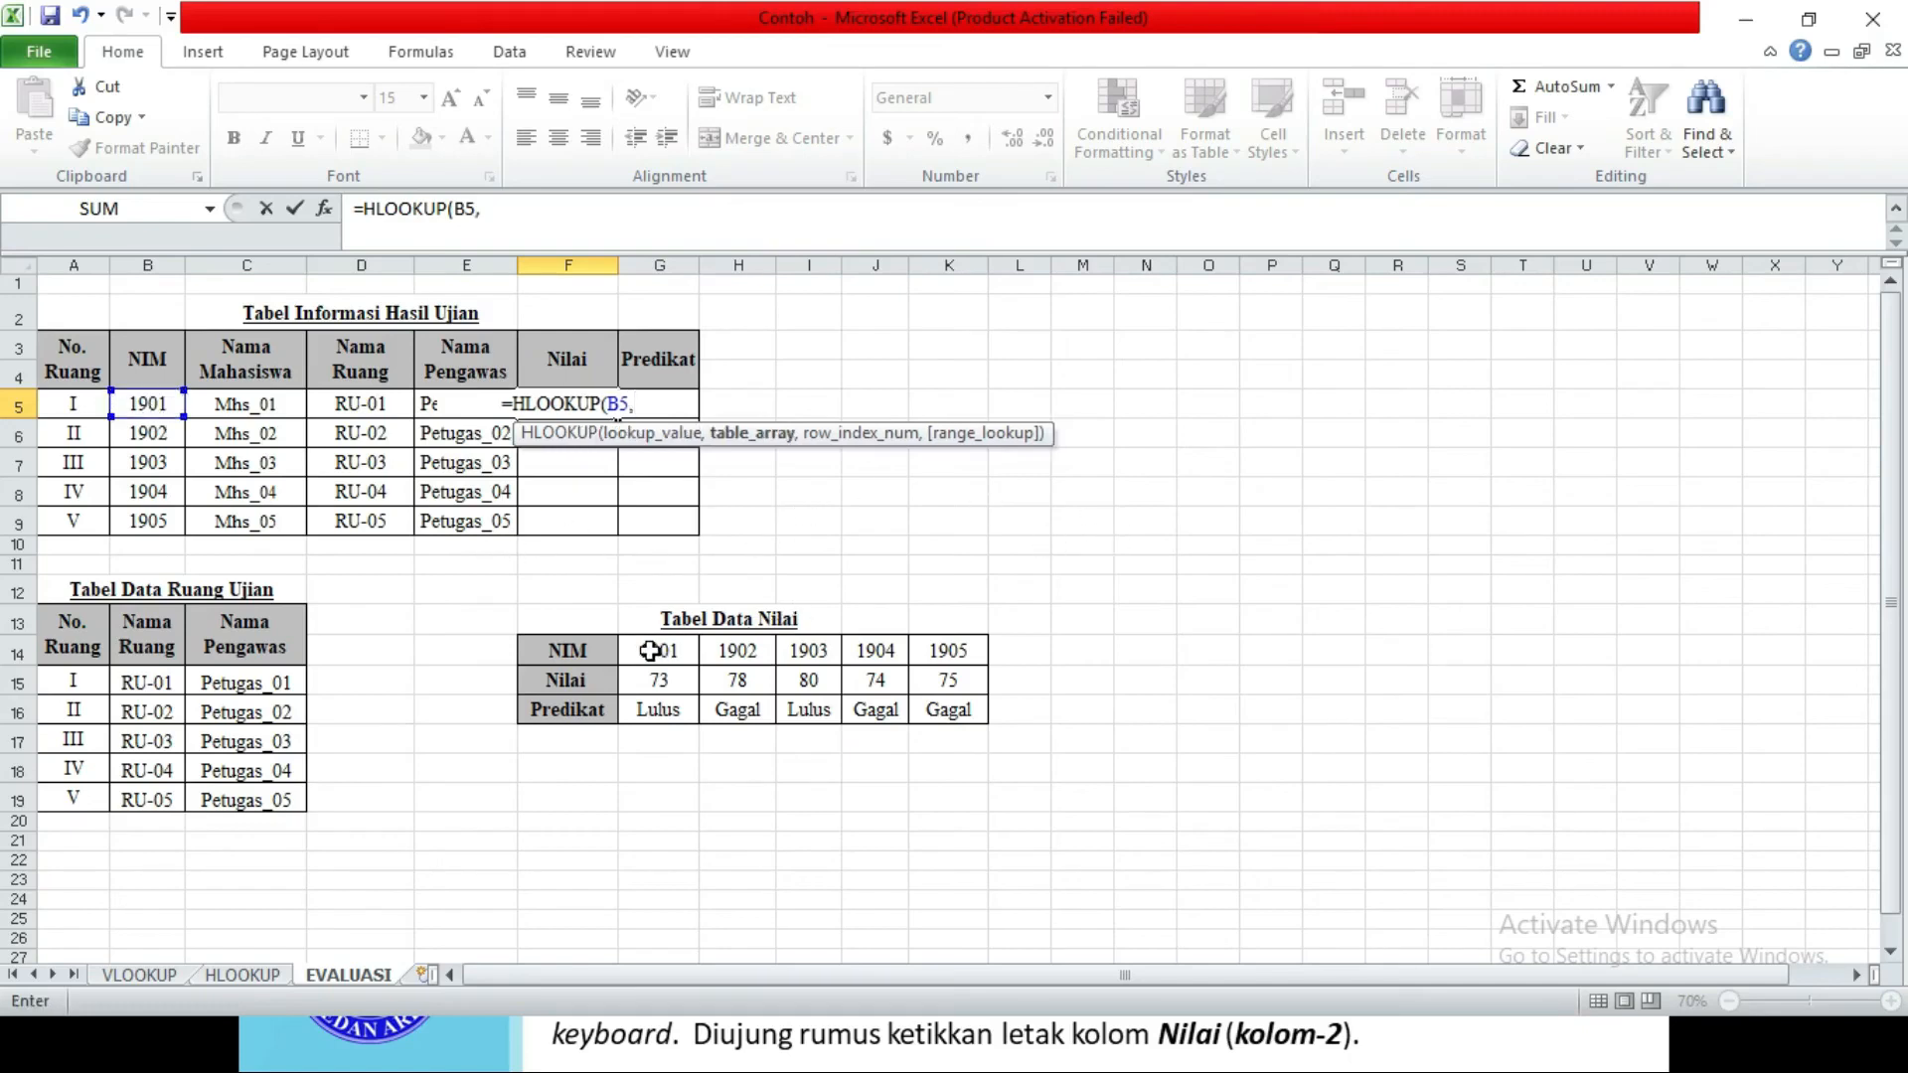
left_click_drag(650, 650, 934, 706)
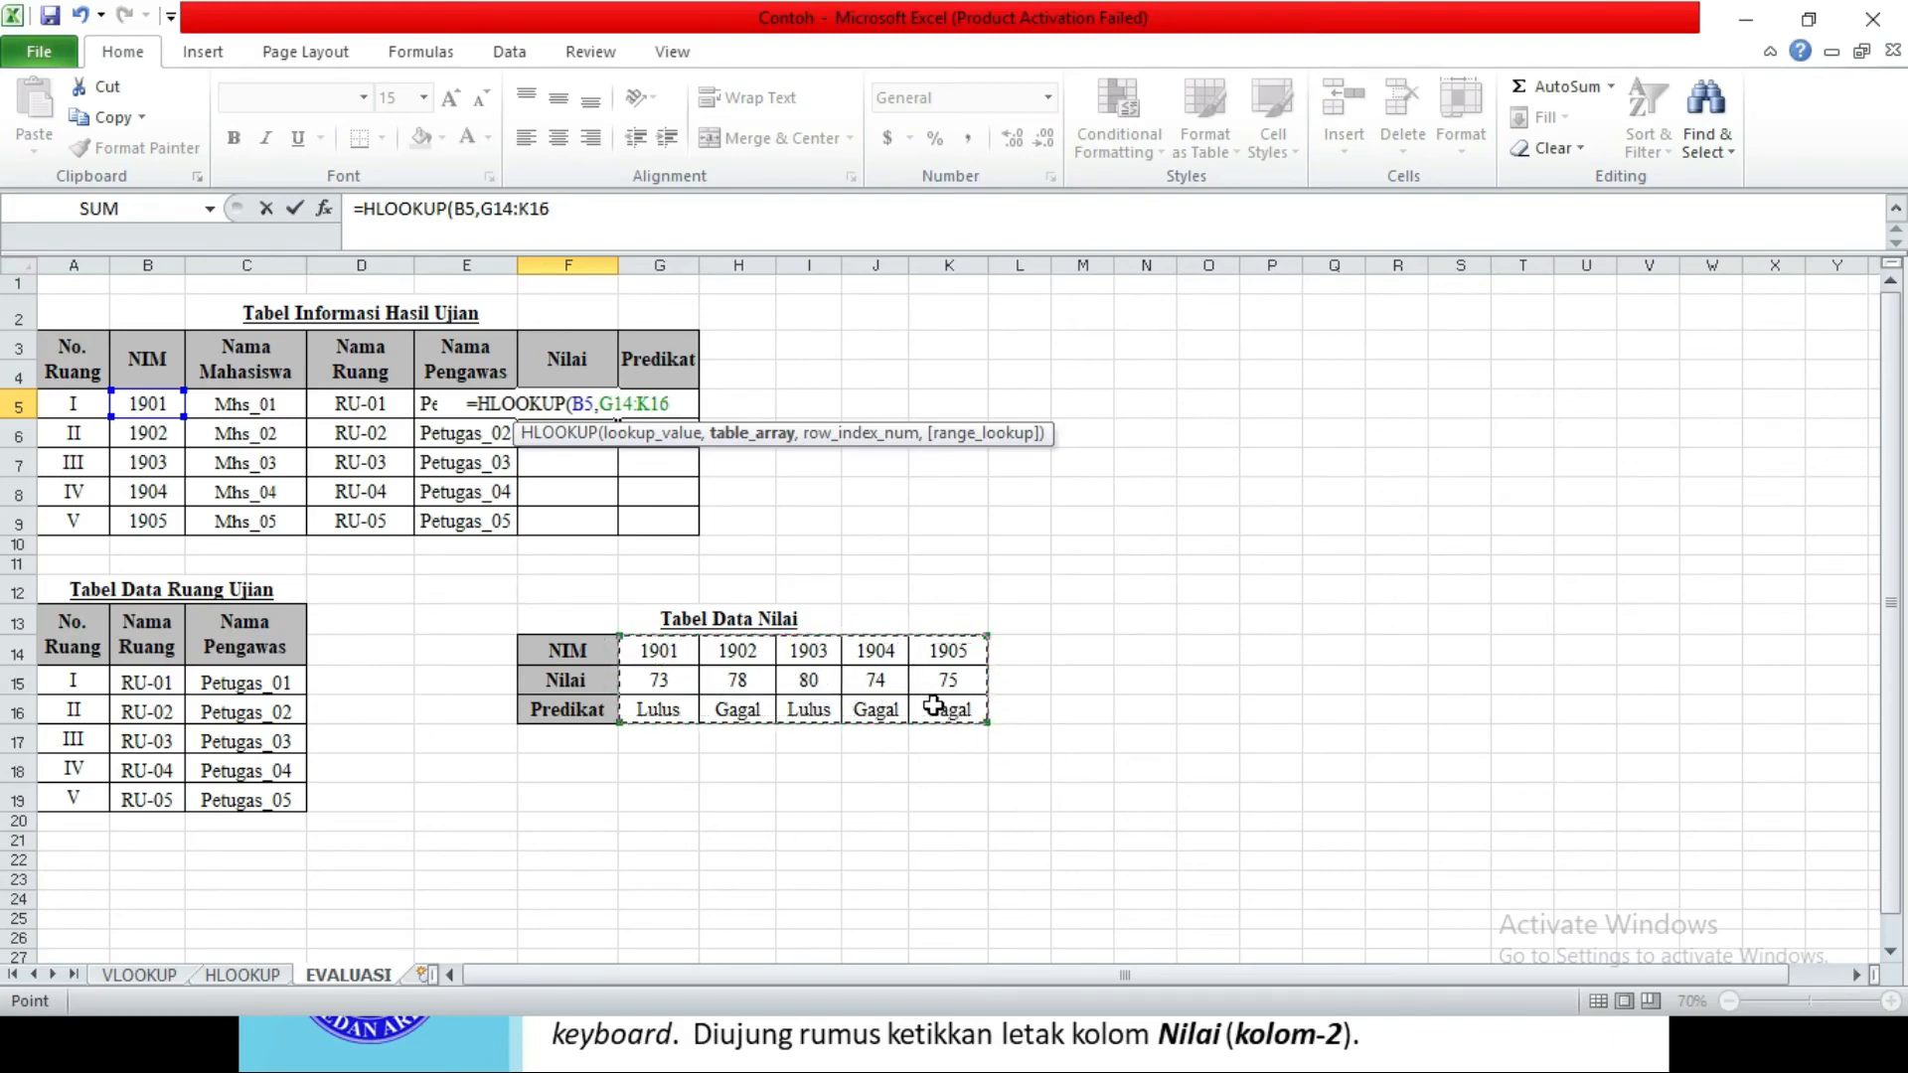
key("F4")
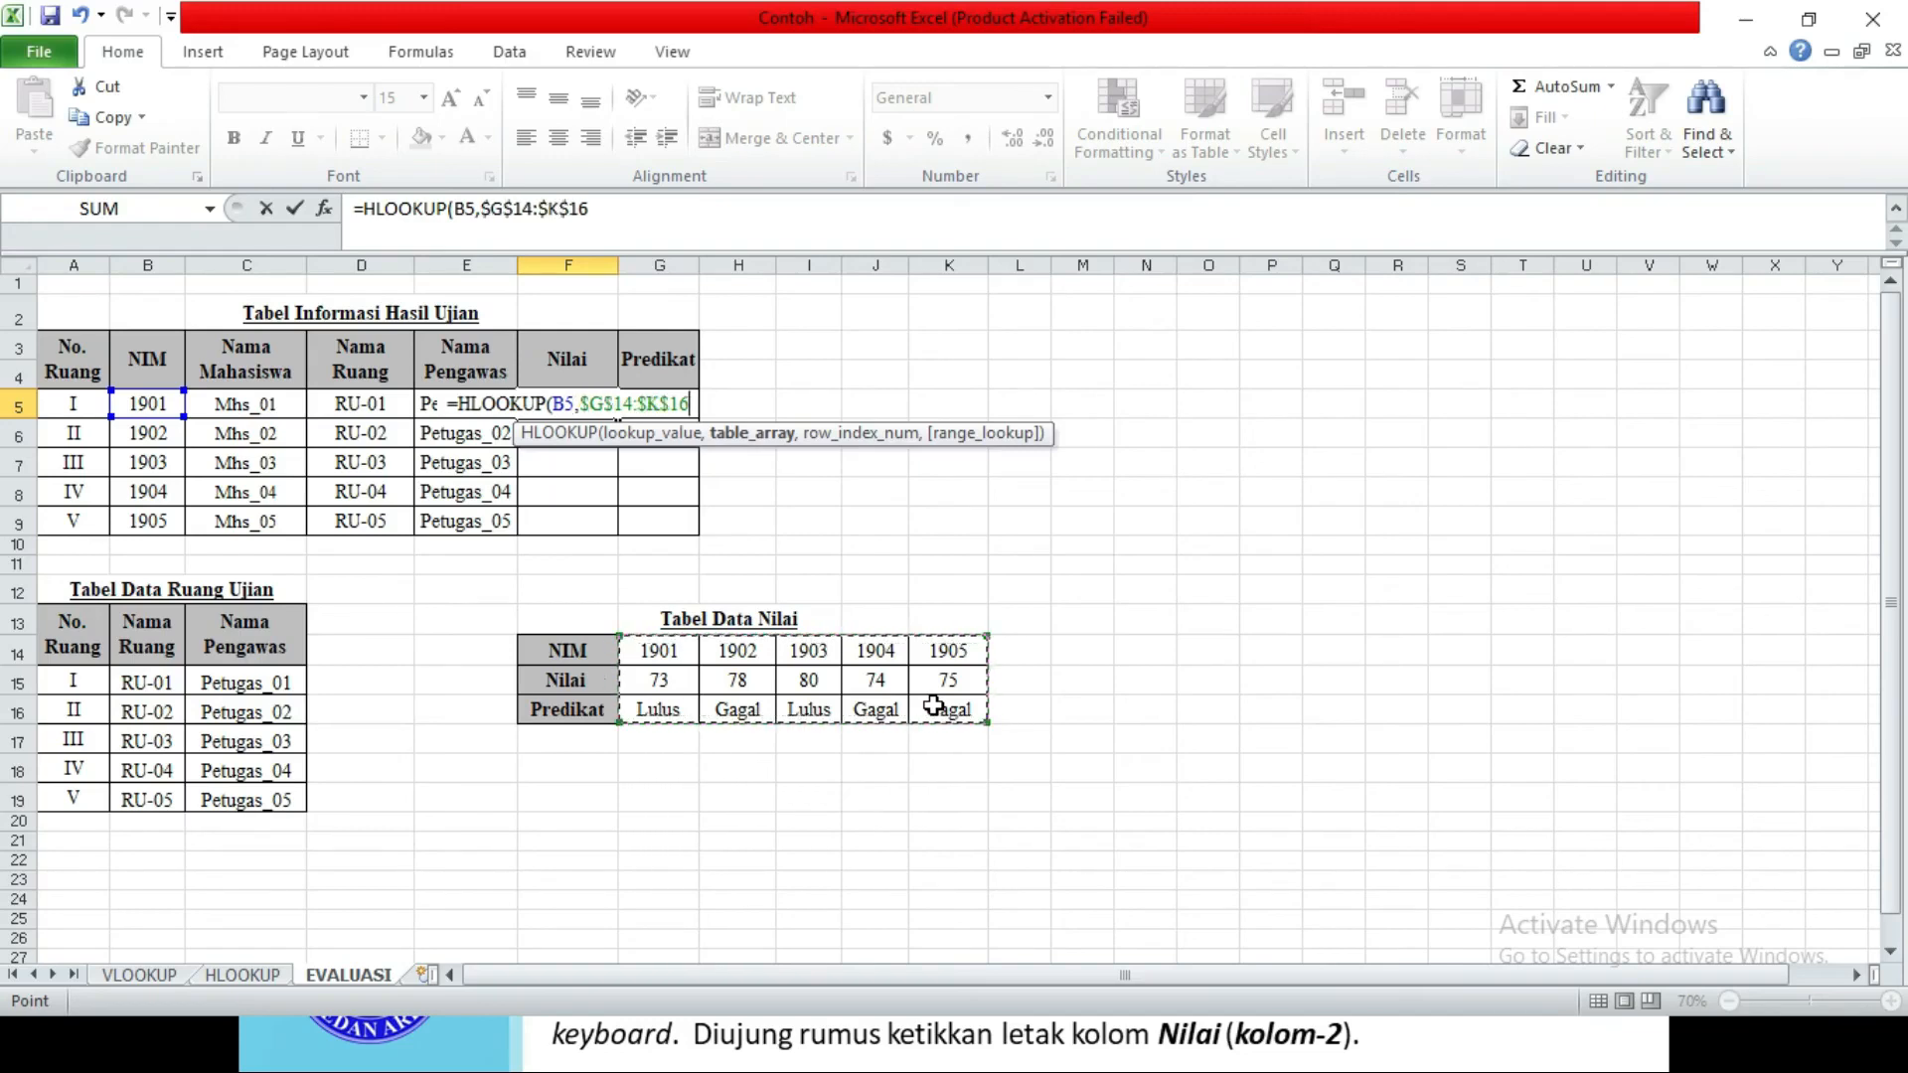
type(",")
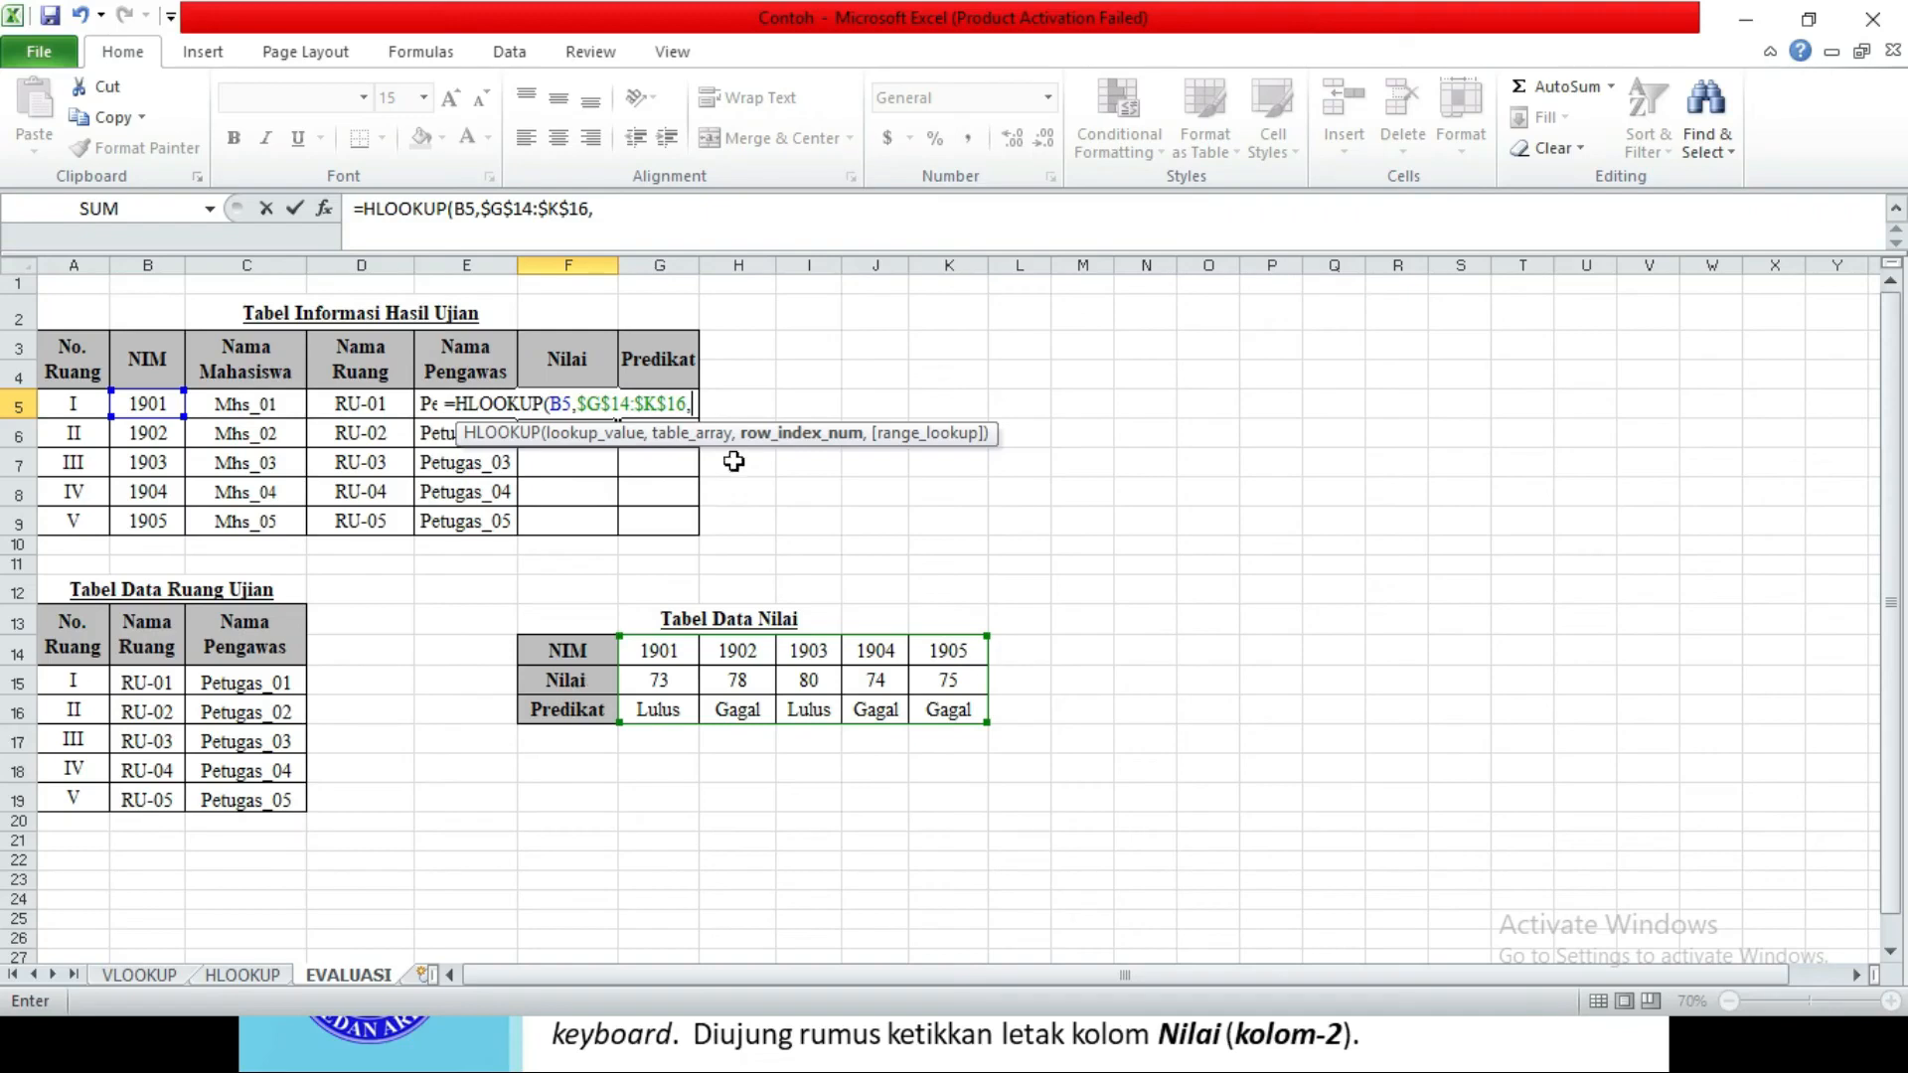
type("2)")
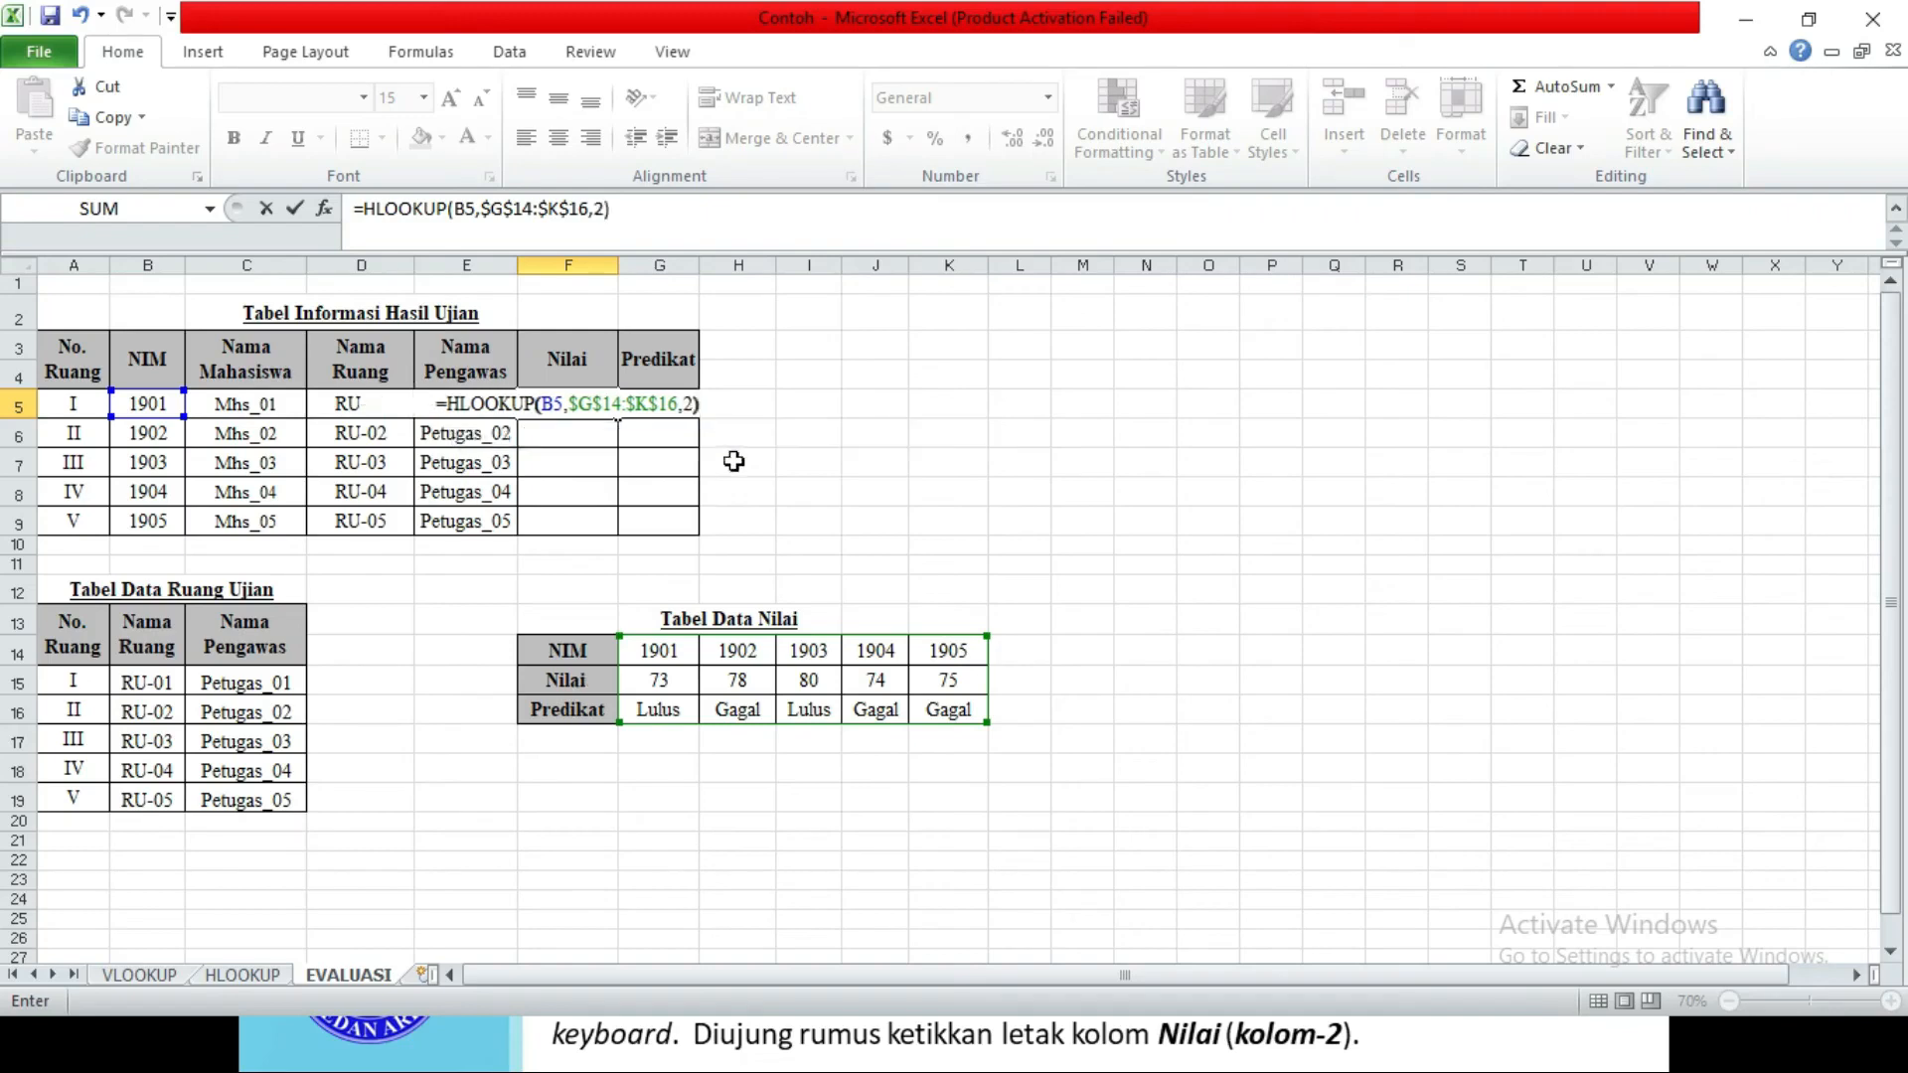
key("Return")
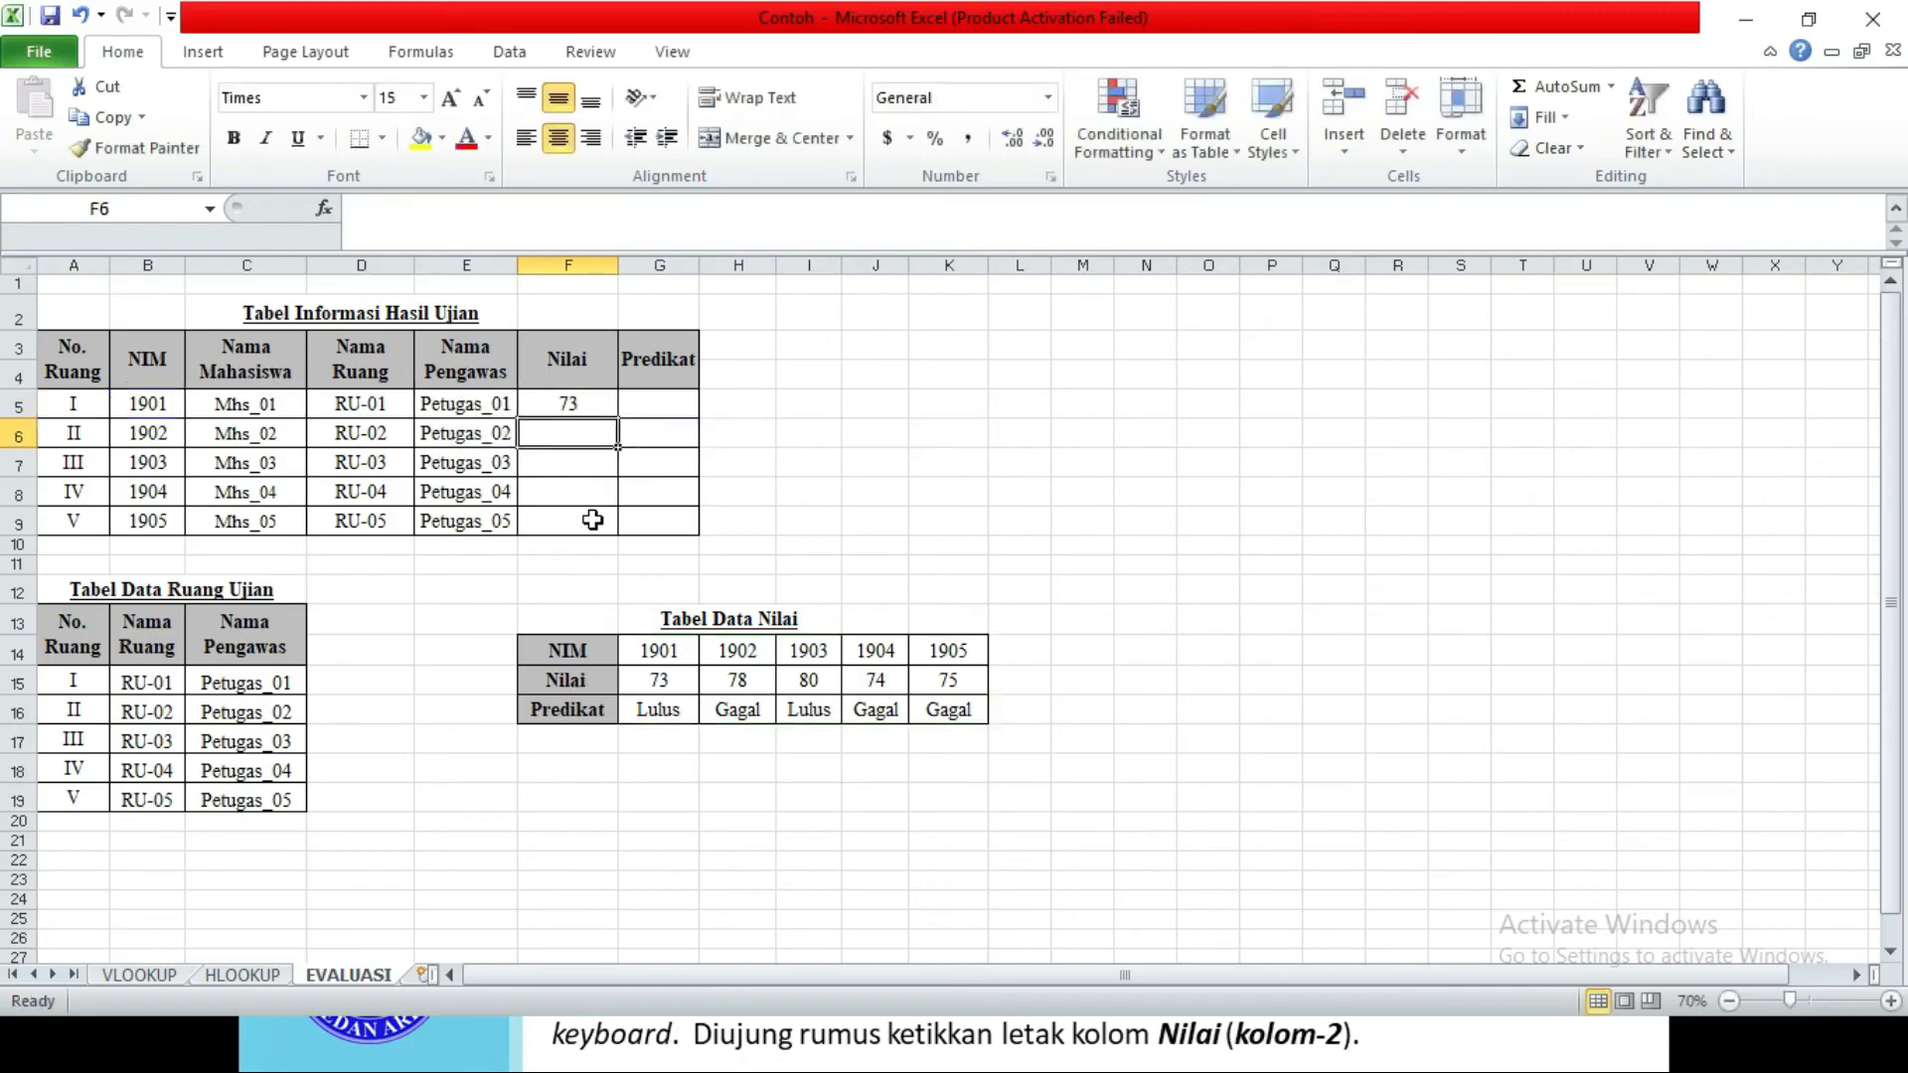
left_click(580, 402)
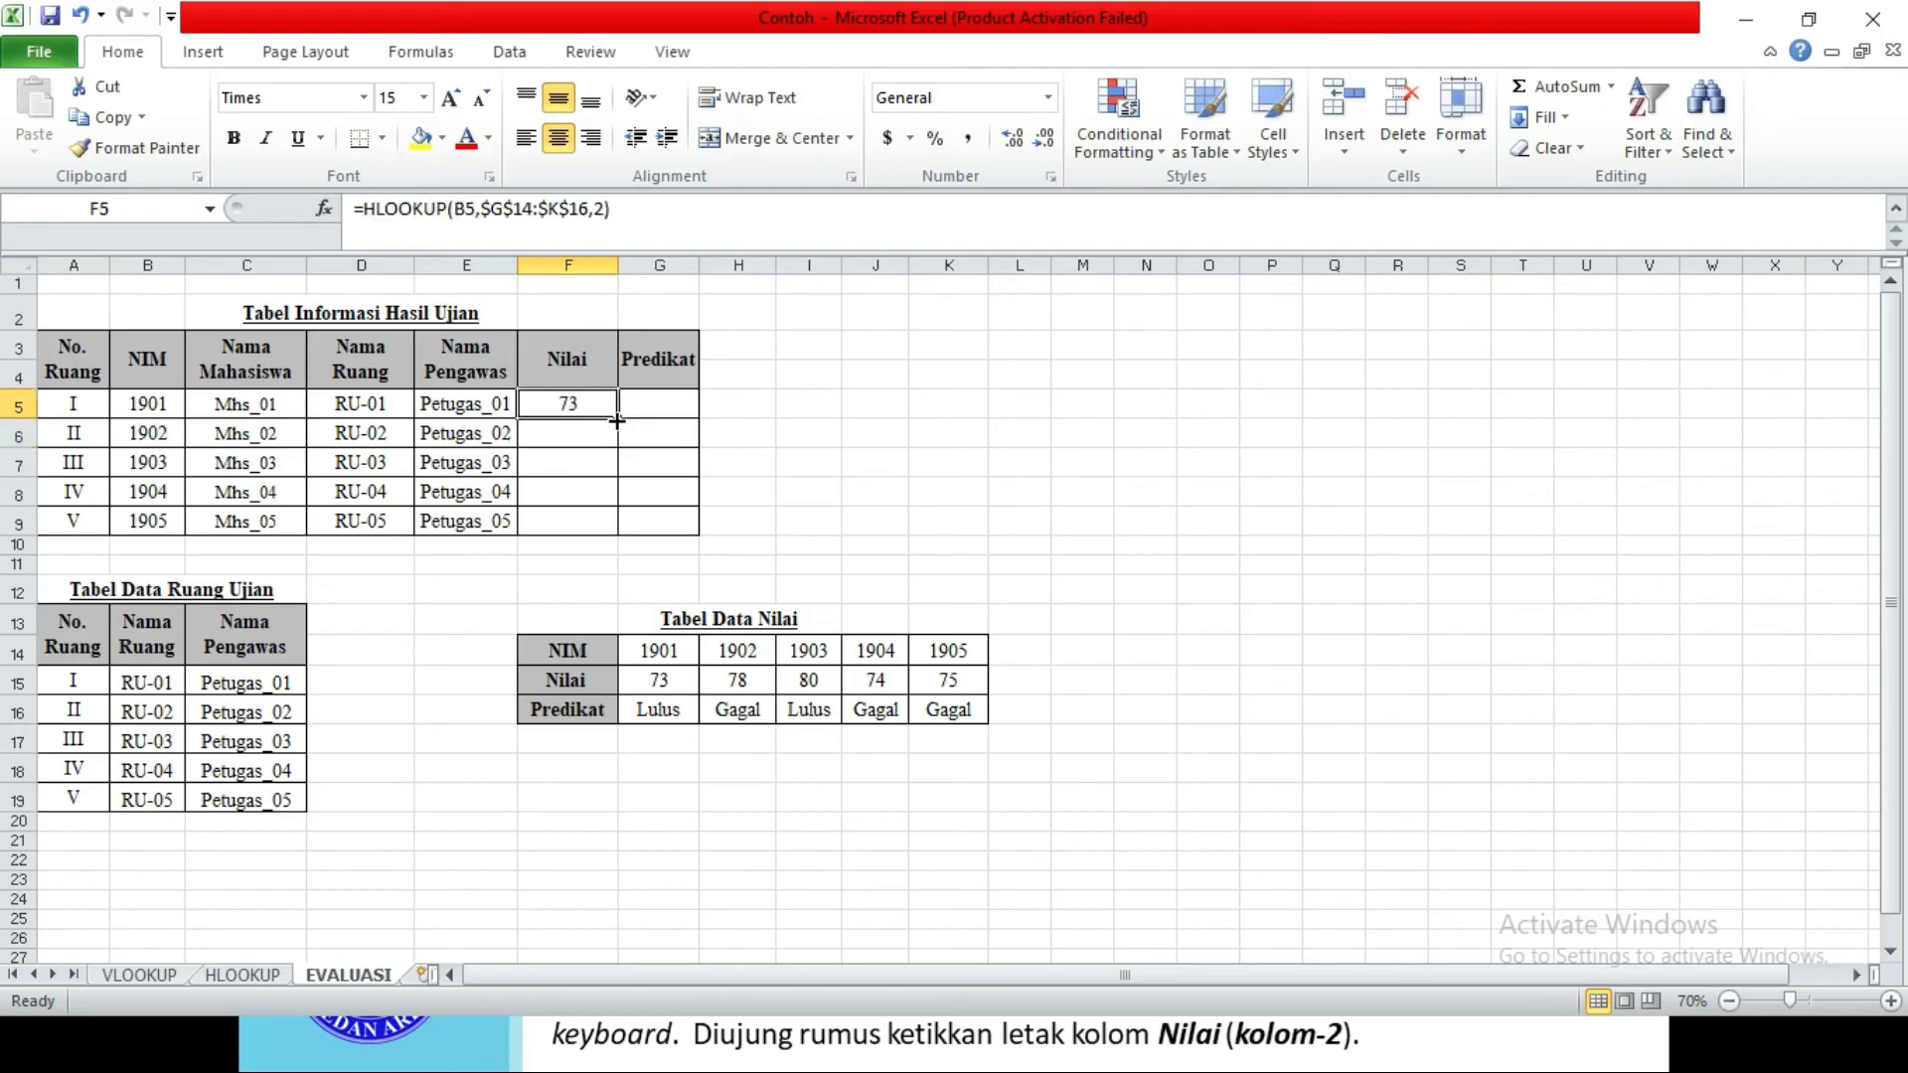
left_click_drag(618, 421, 610, 523)
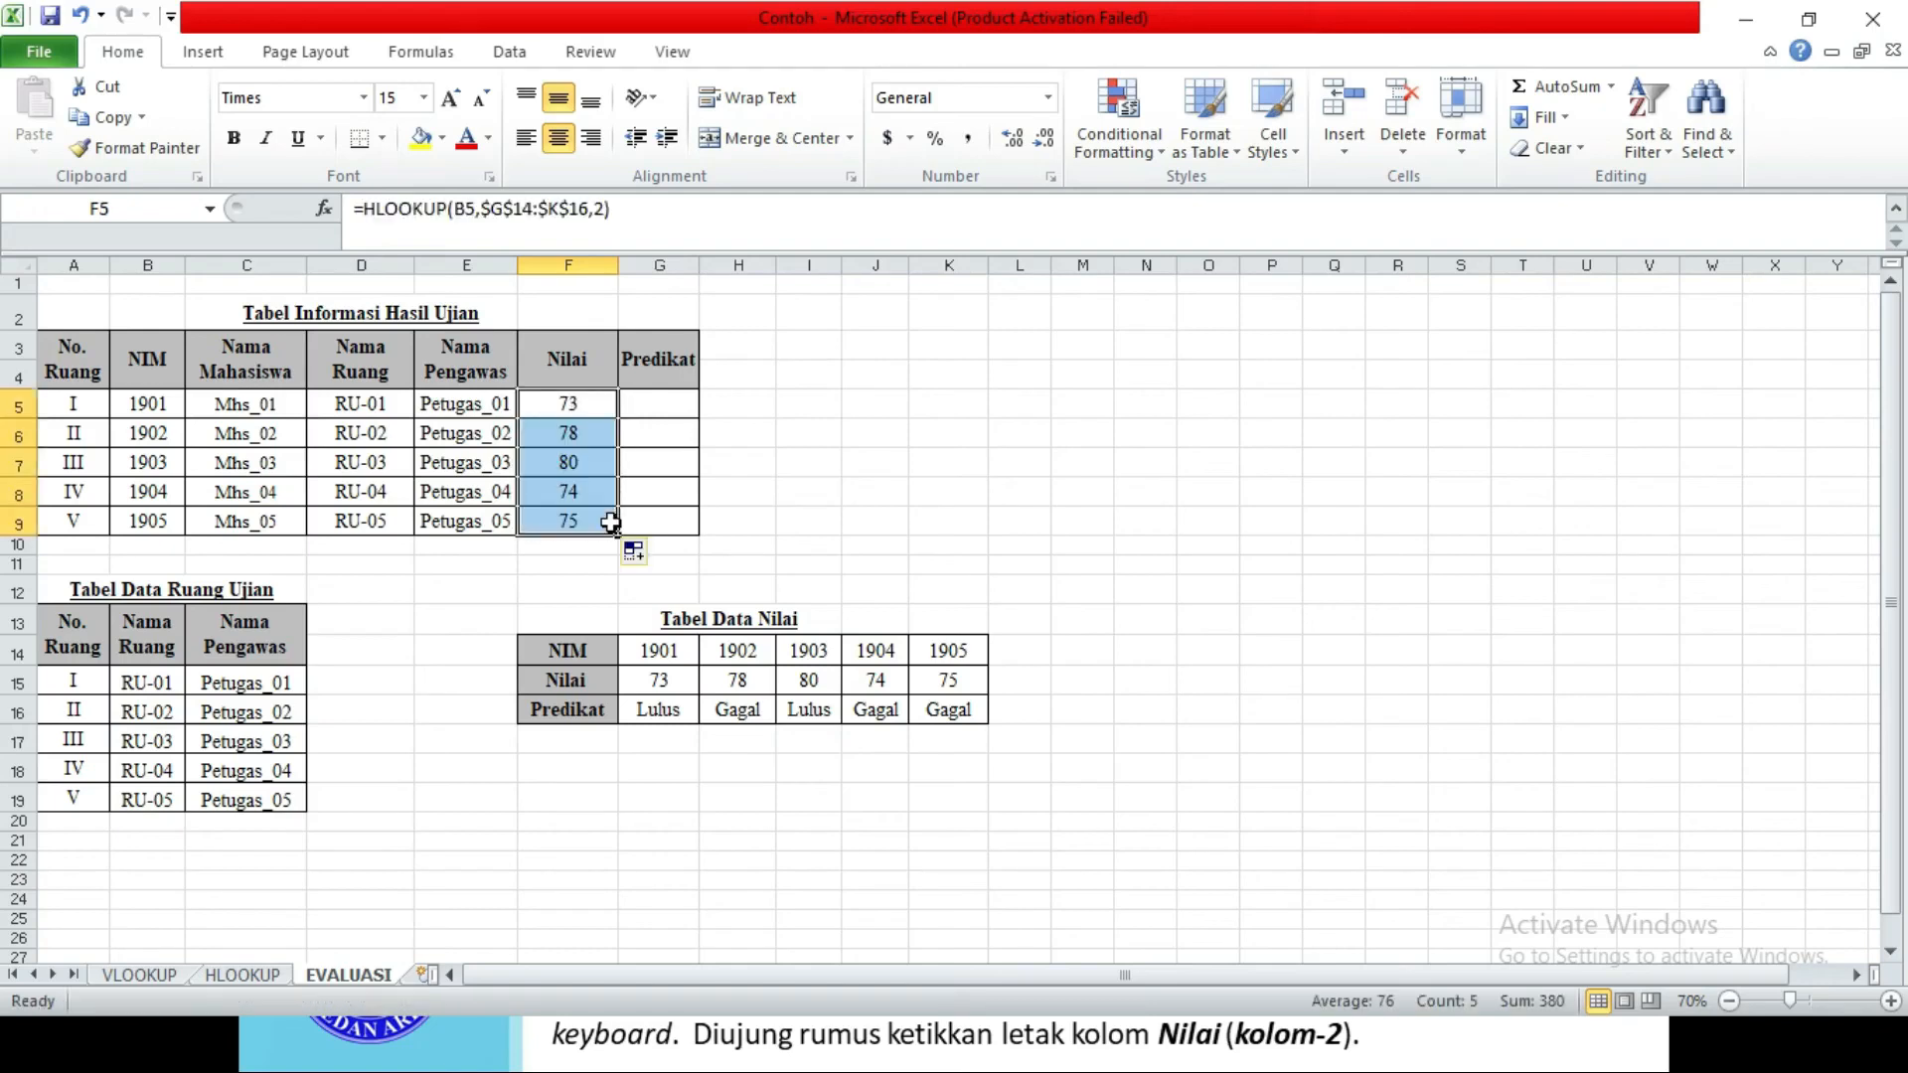
Look up the first student's Predikat in G5 with =HLOOKUP(B5,$G$14:$K$16,3) and fill the formula down to G9
left_click(659, 410)
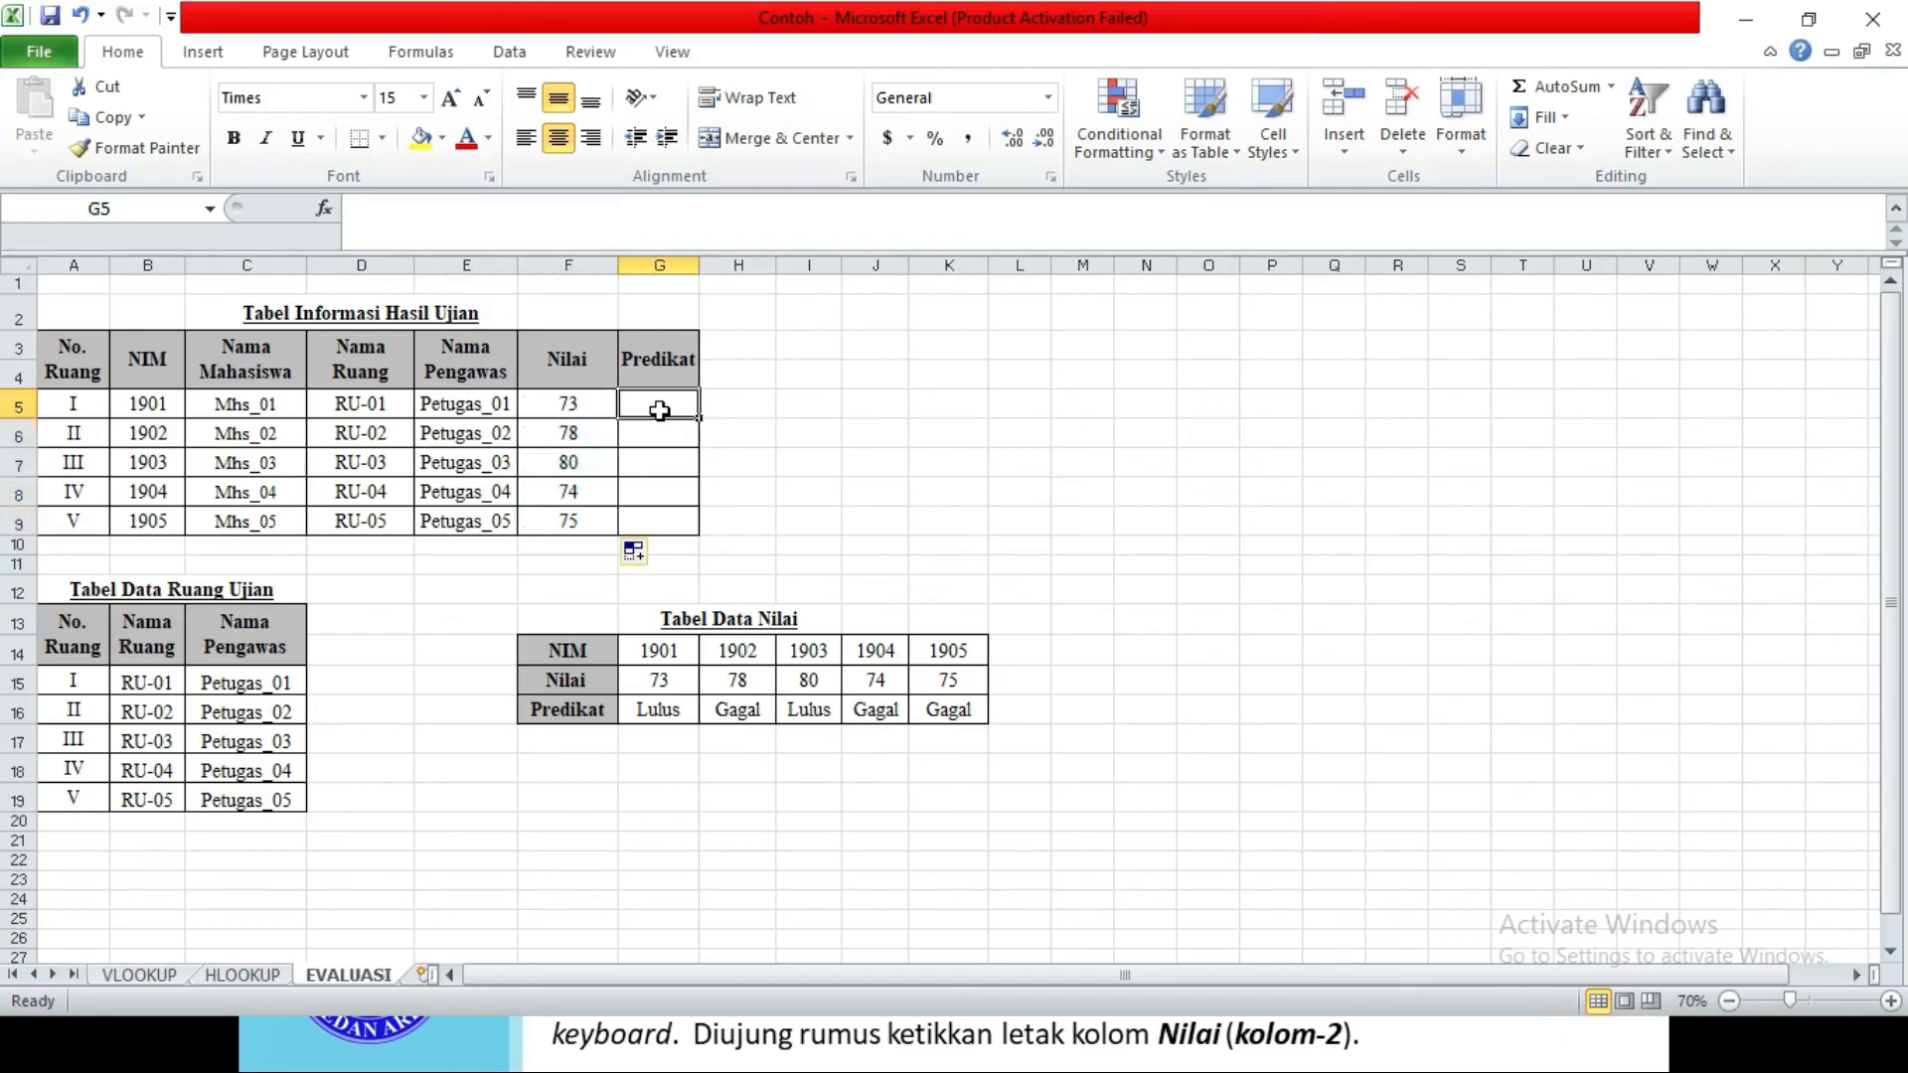
type("=hlo")
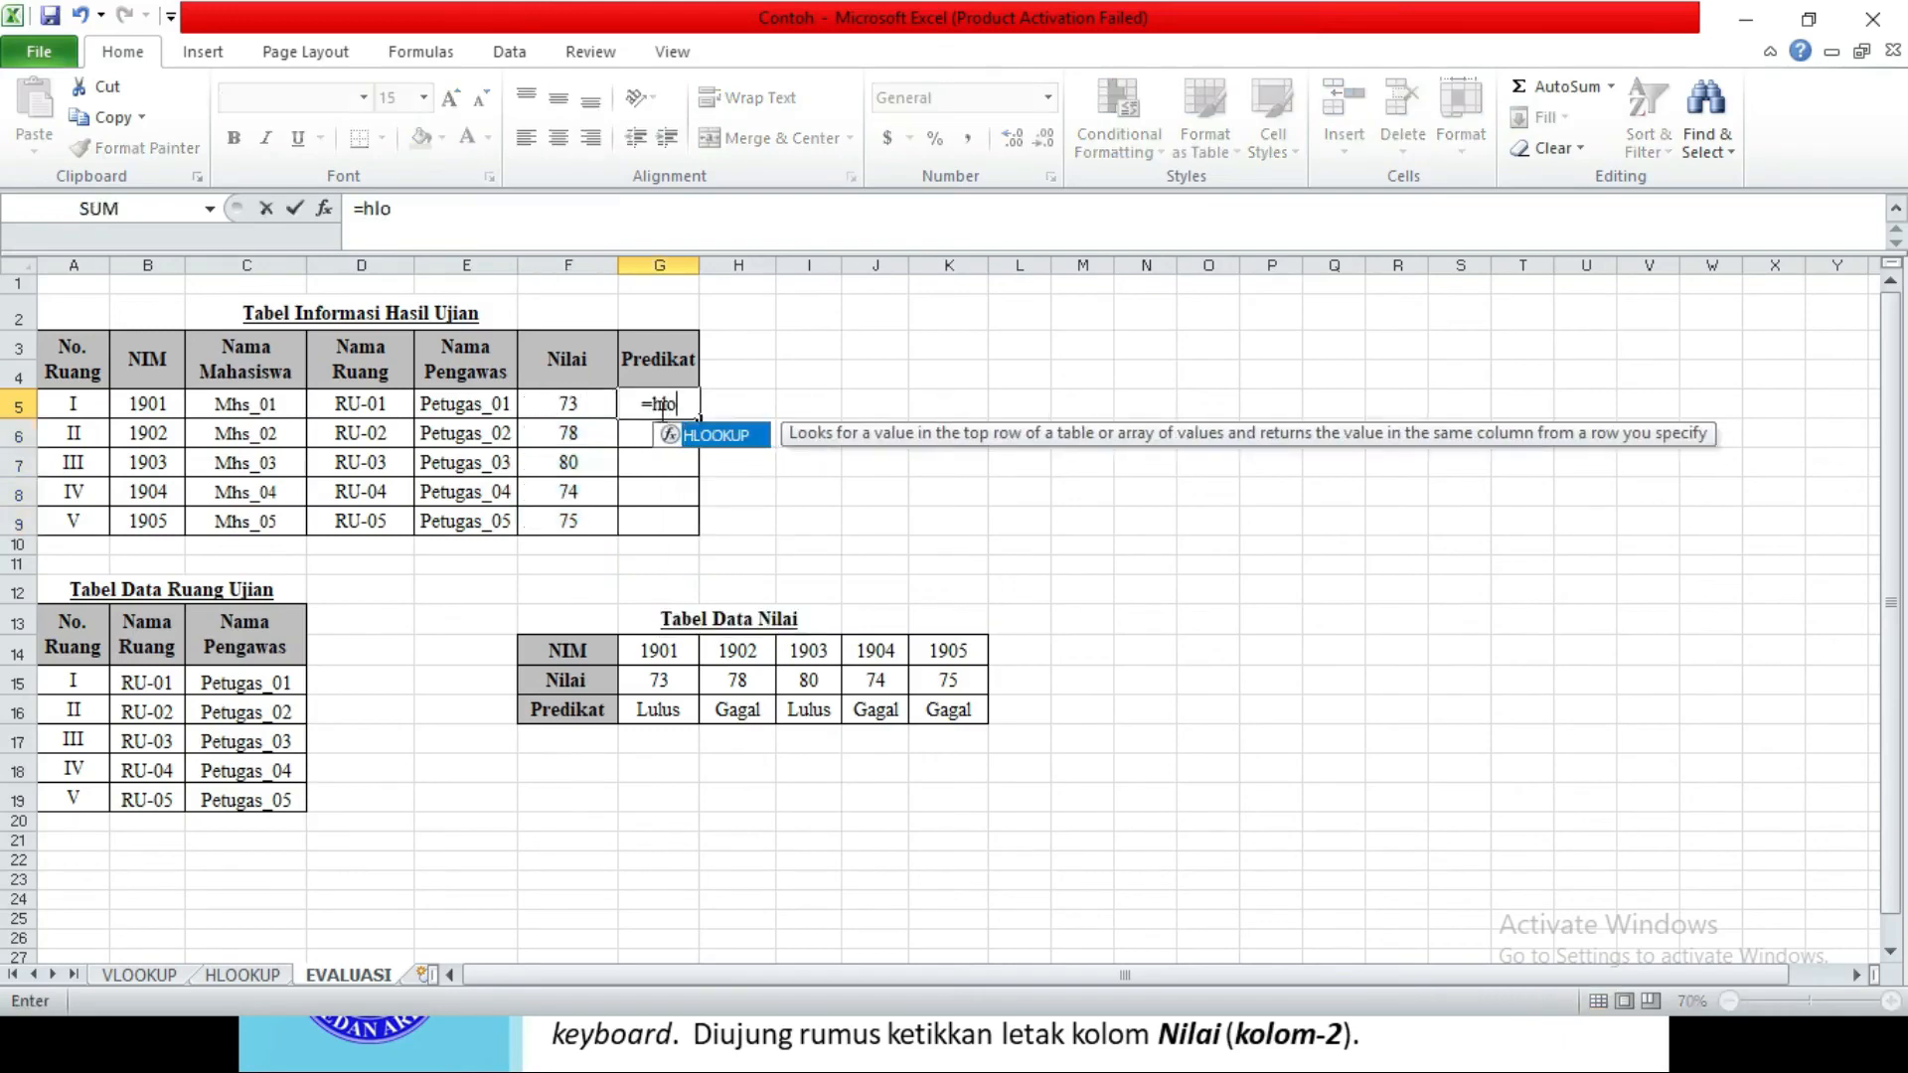
key("Tab")
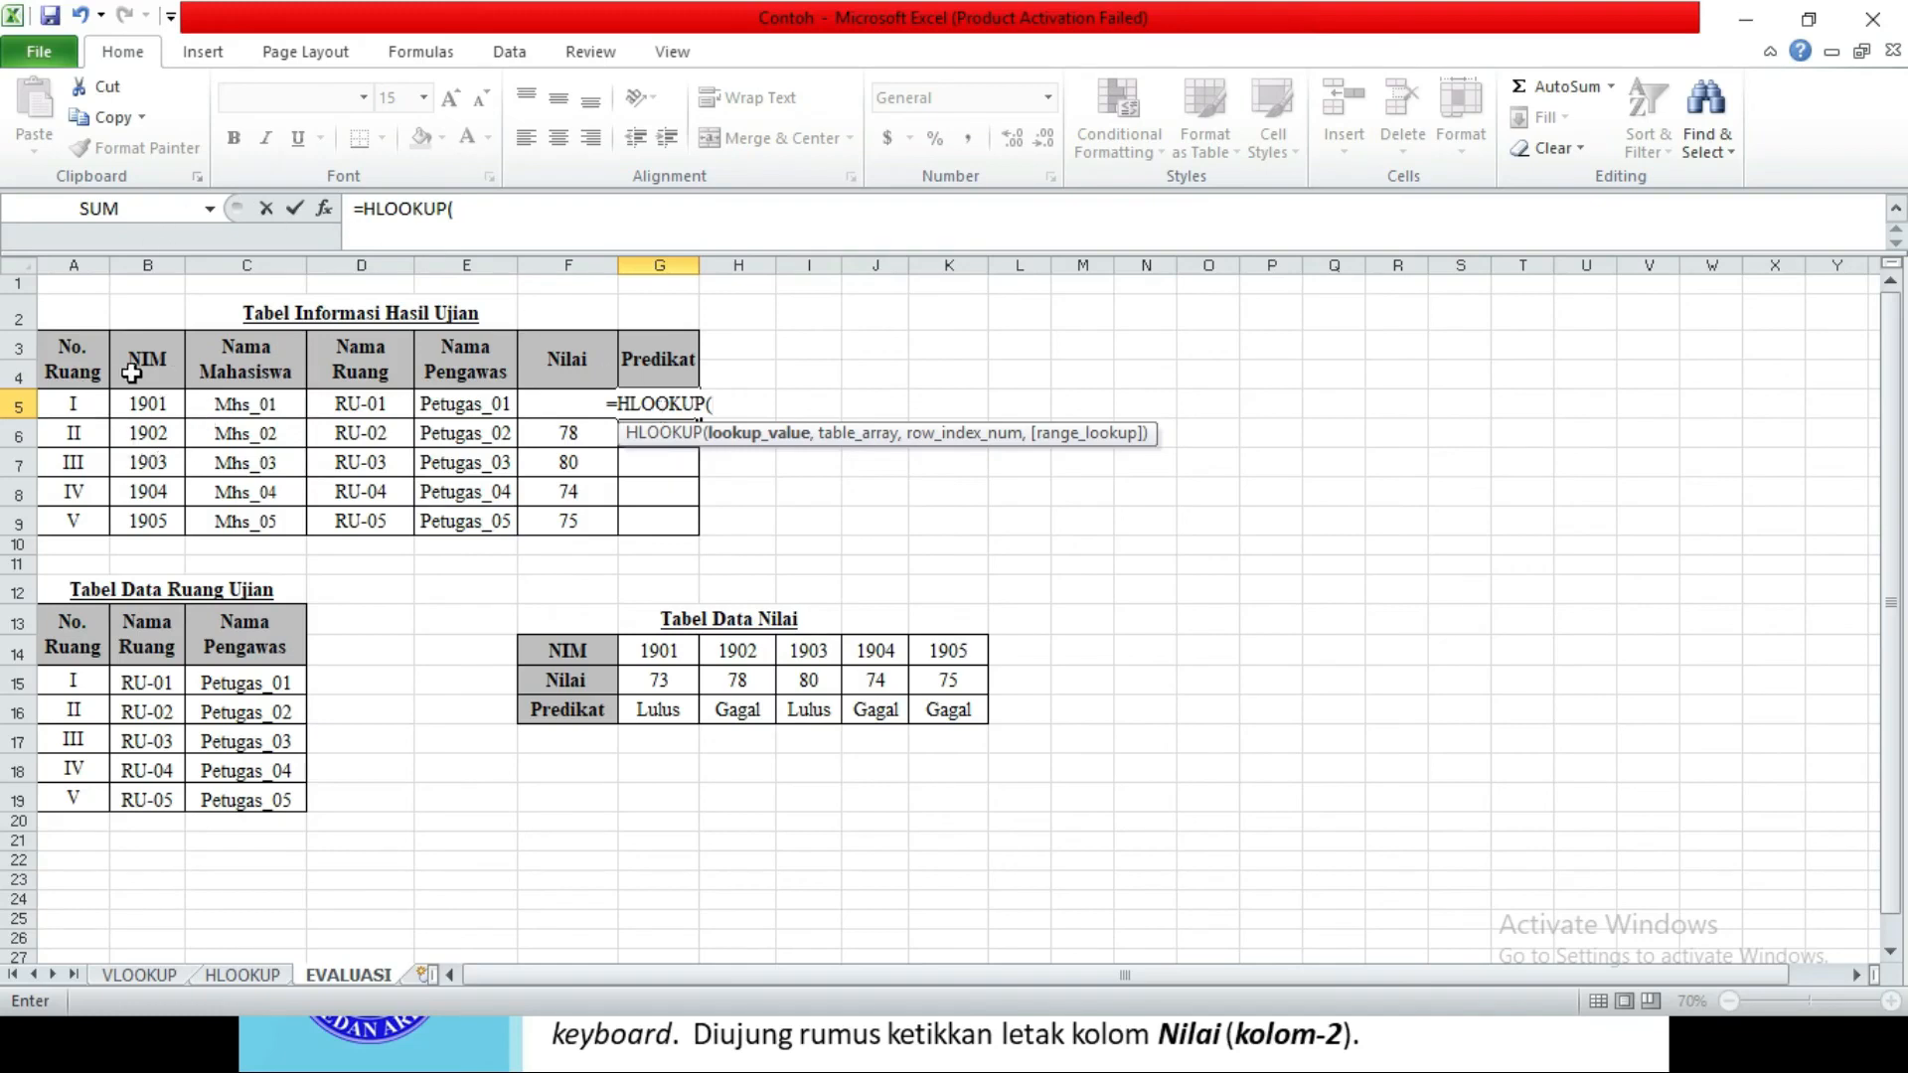
left_click(140, 412)
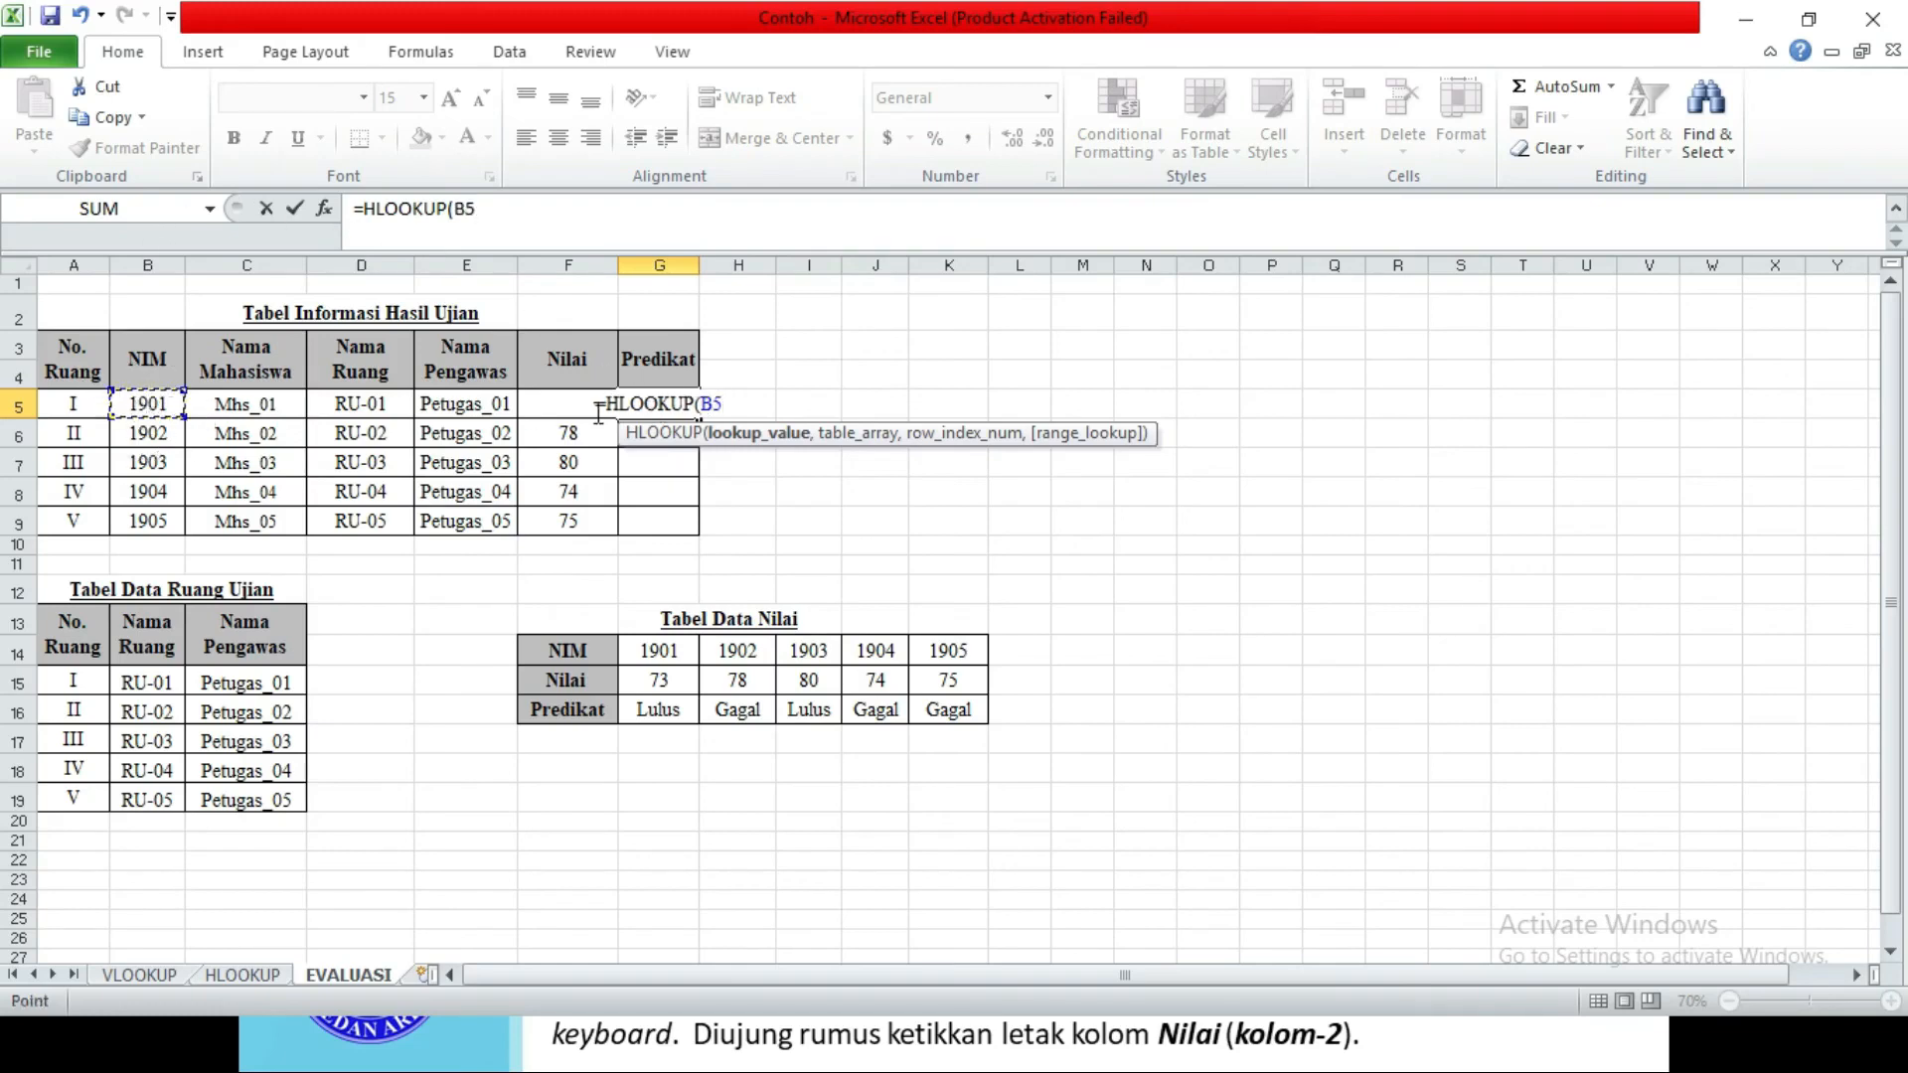
type(",")
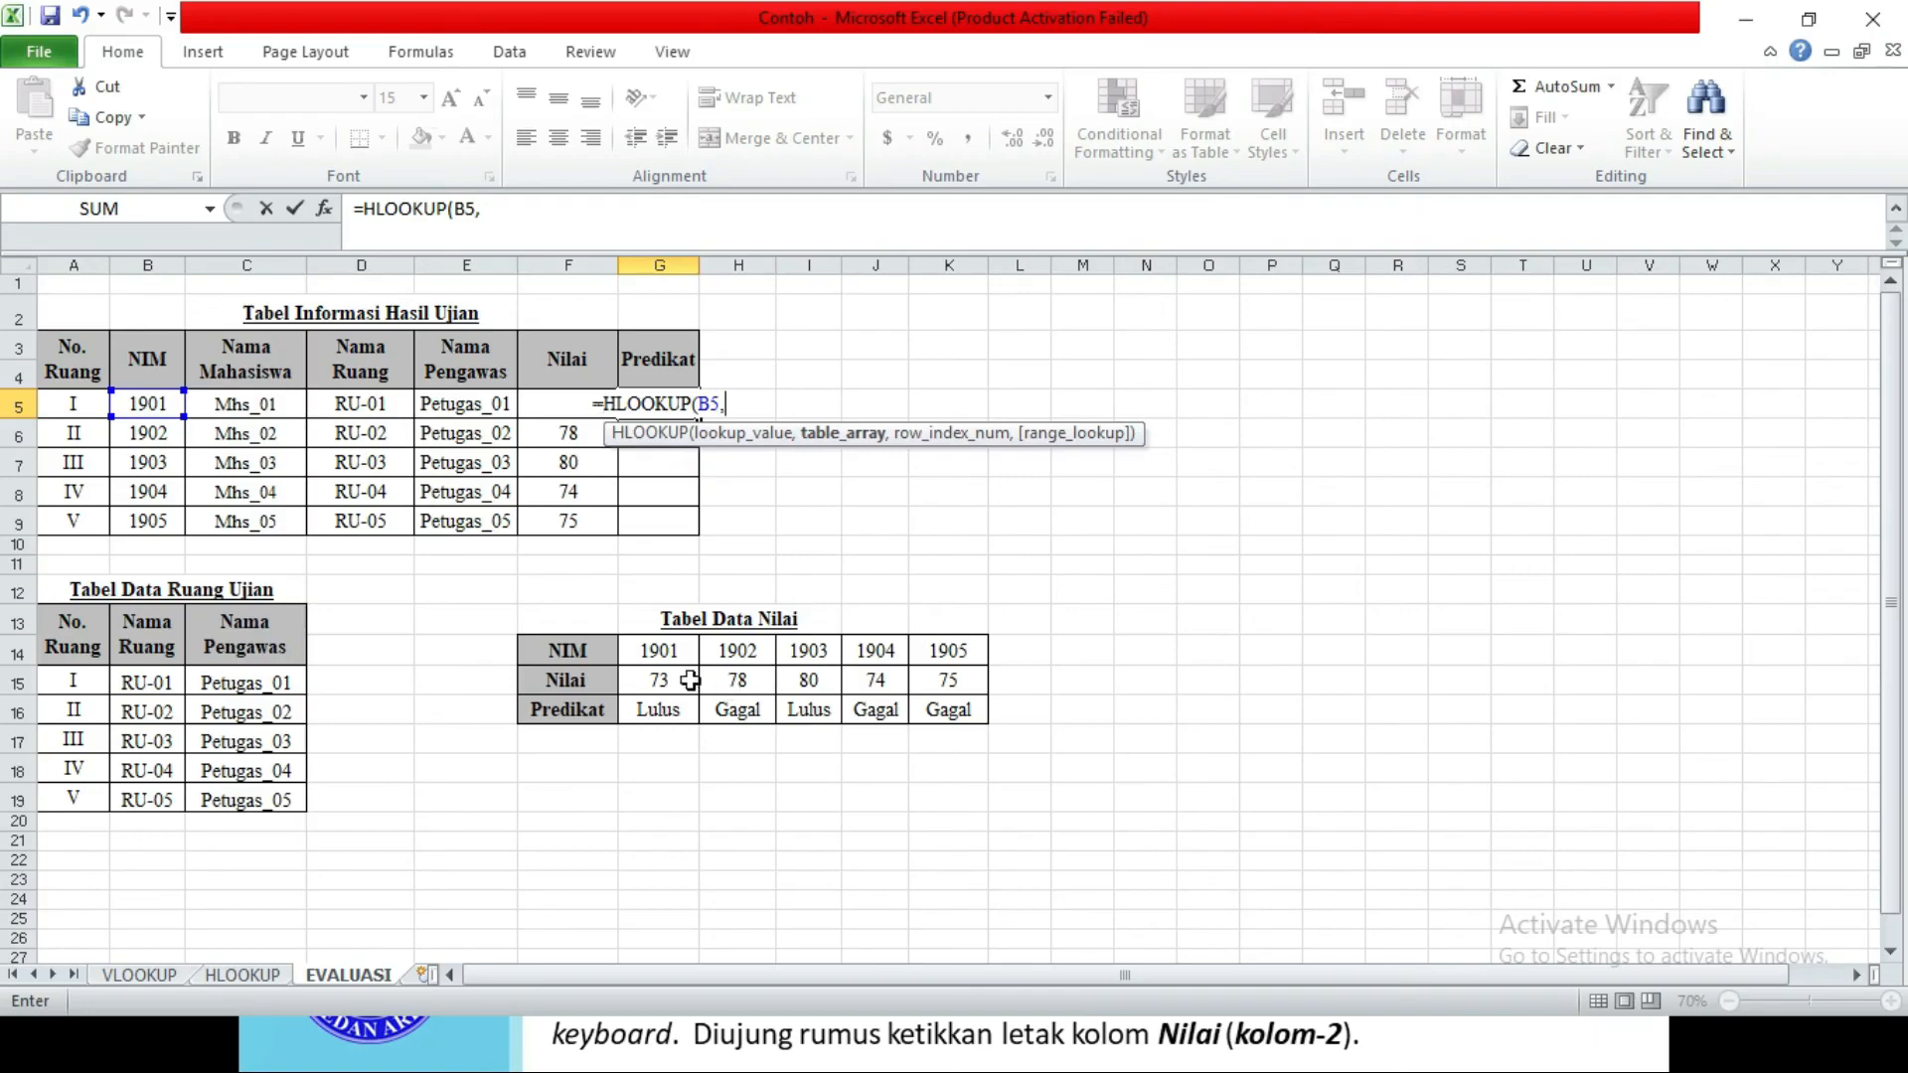
left_click_drag(646, 652, 926, 712)
key("F4")
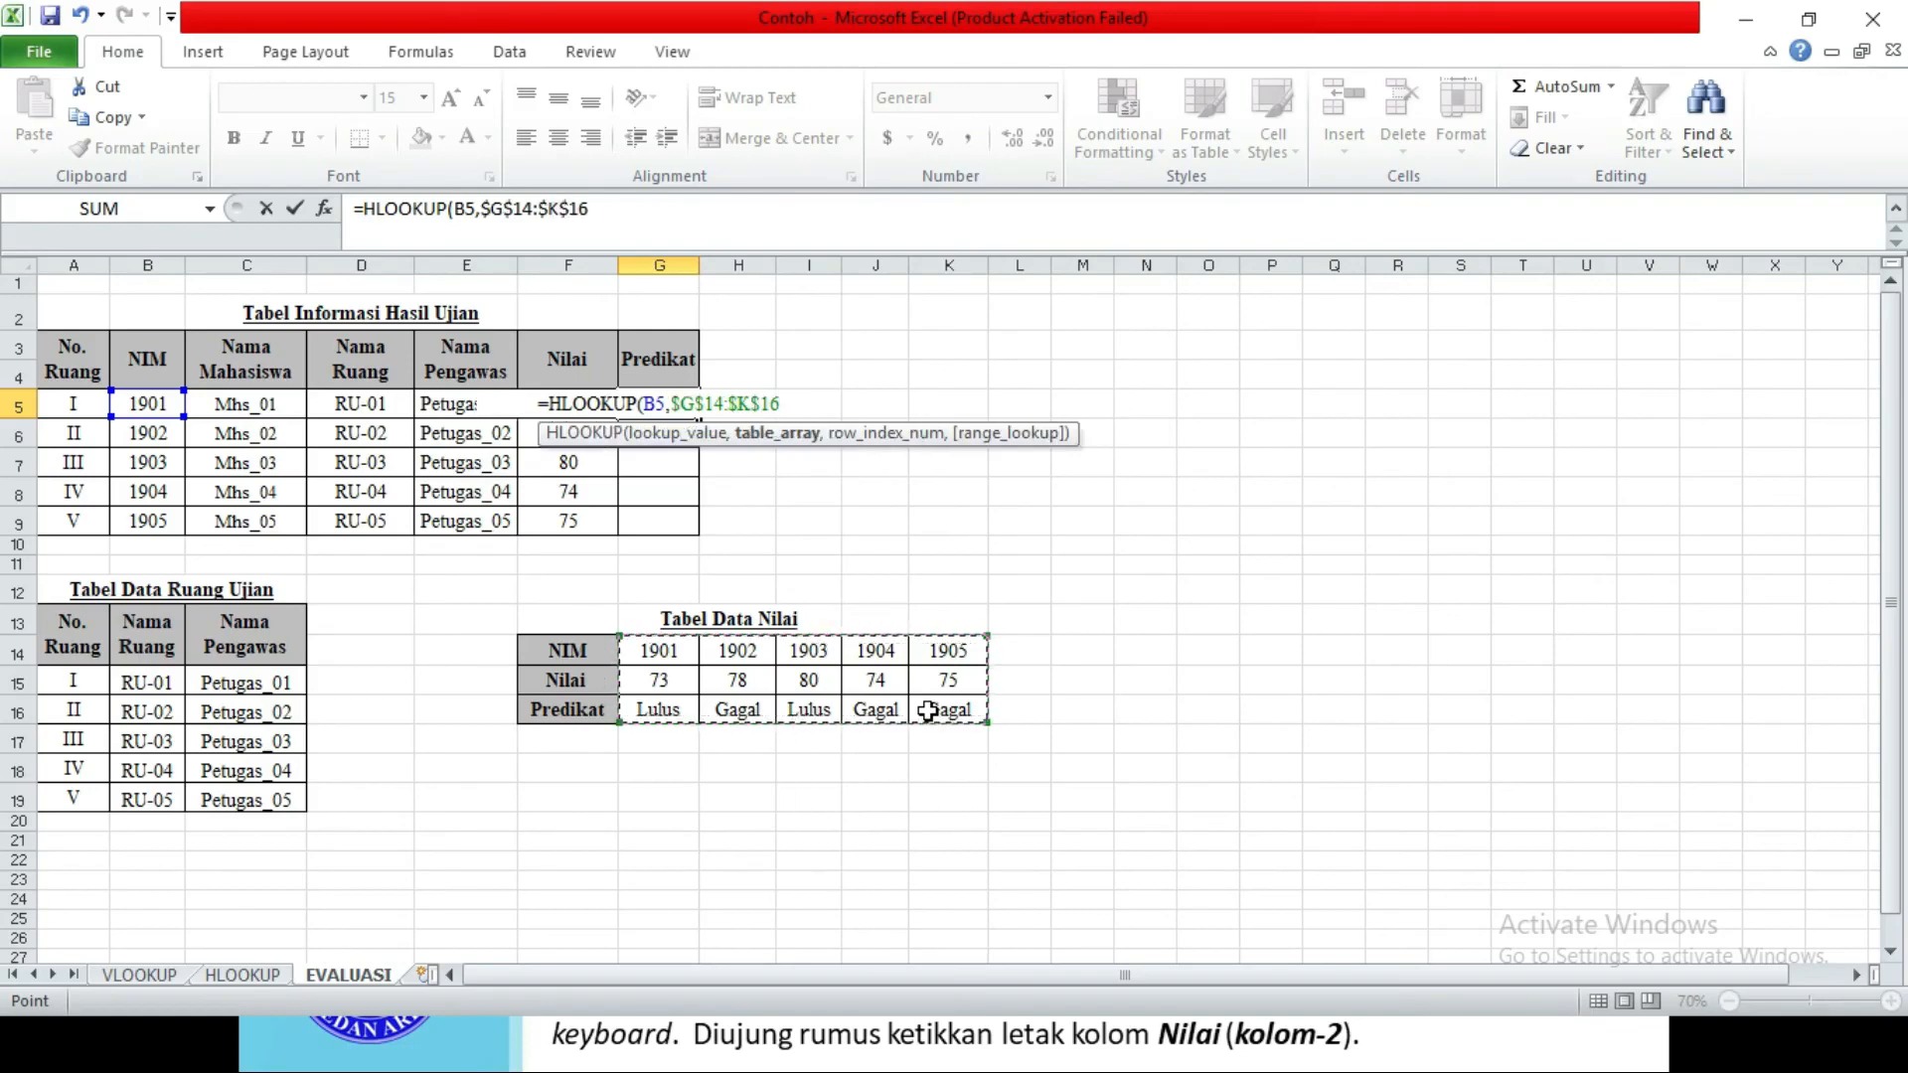
type(",")
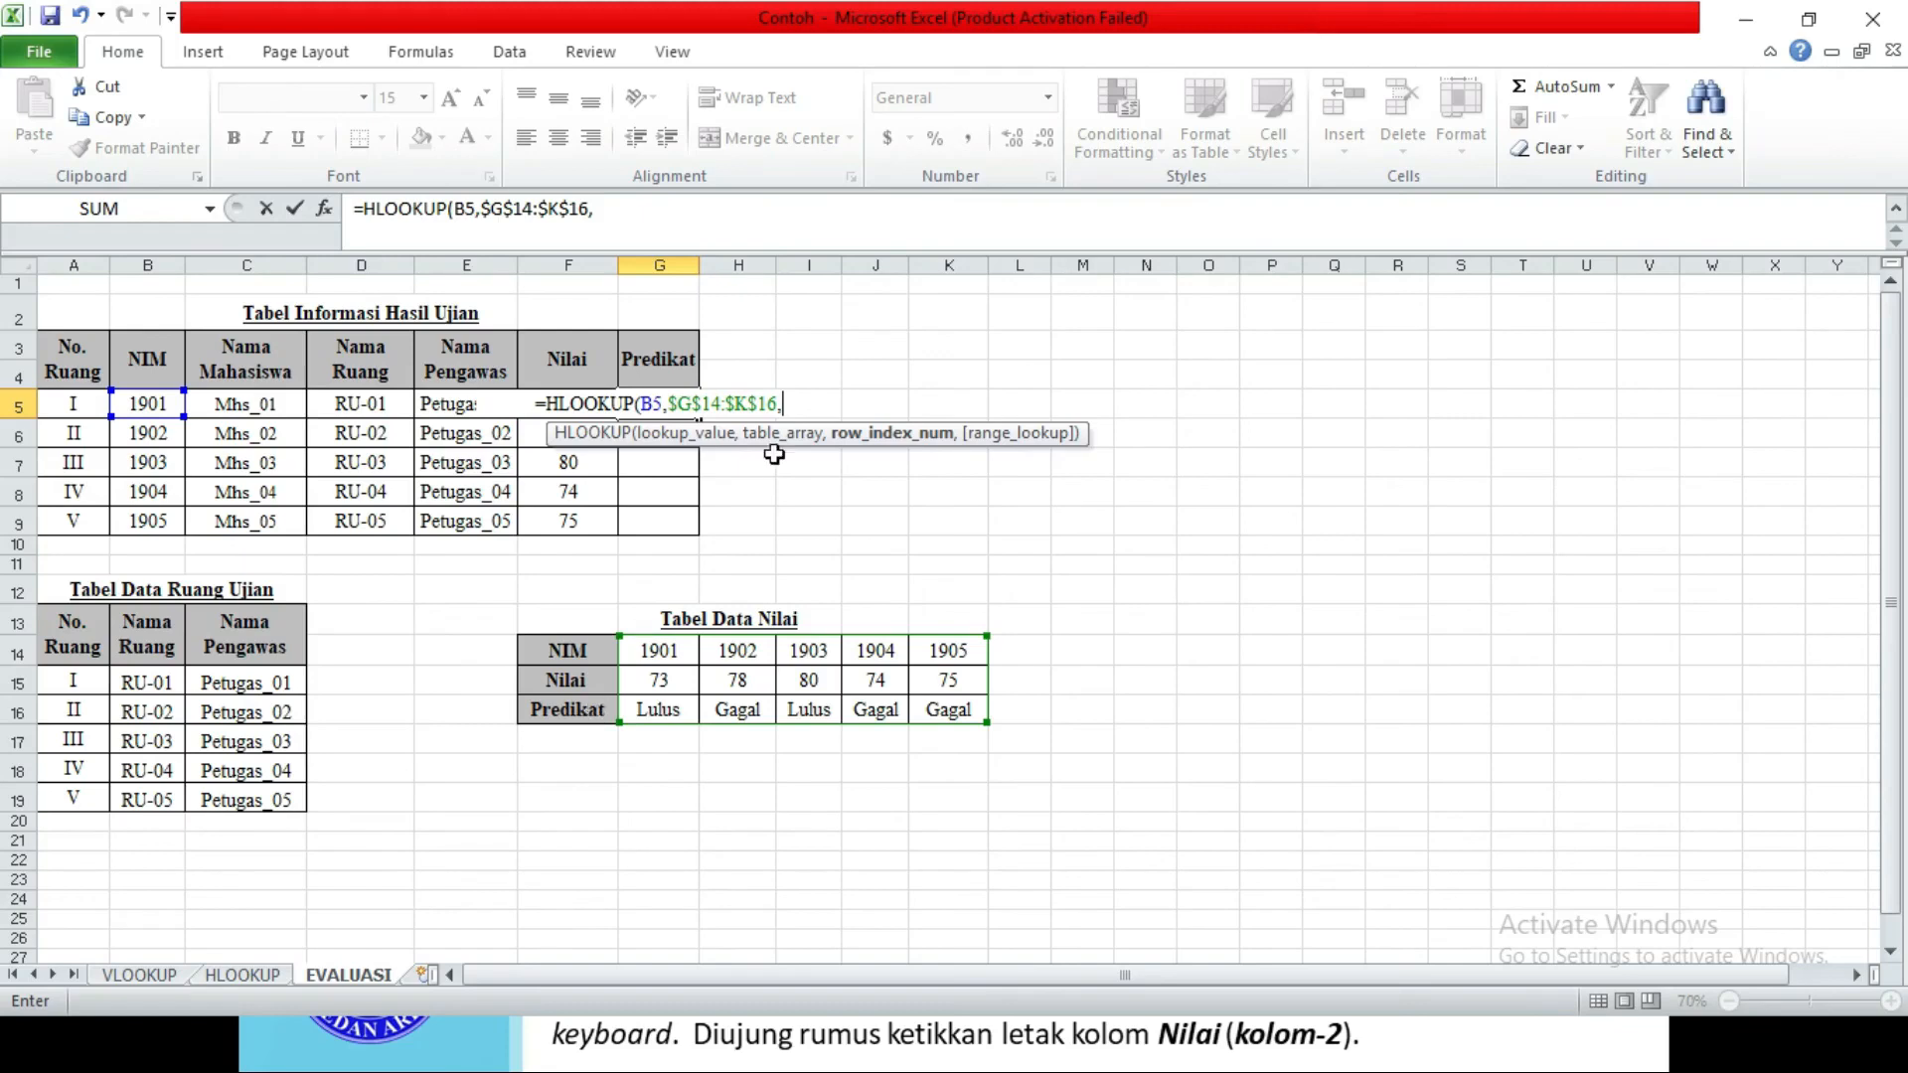
type("3)")
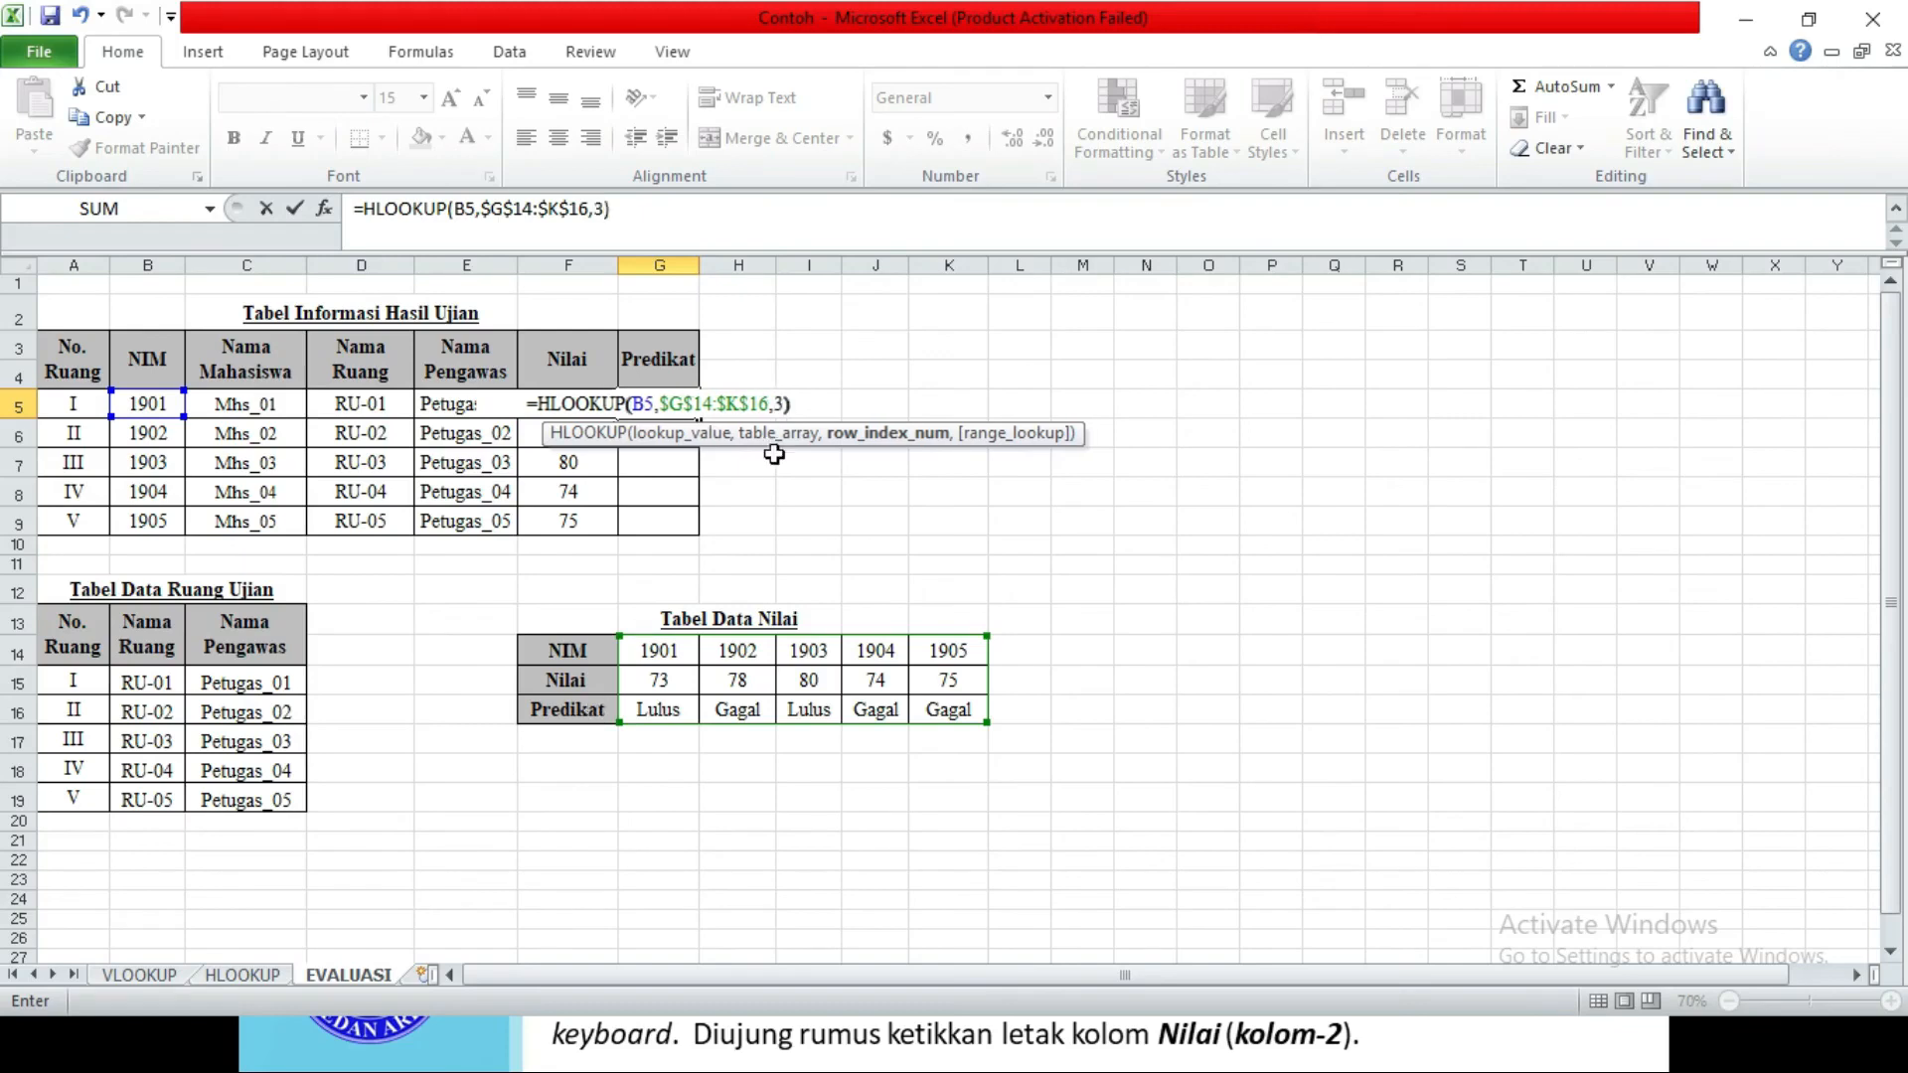
key("Return")
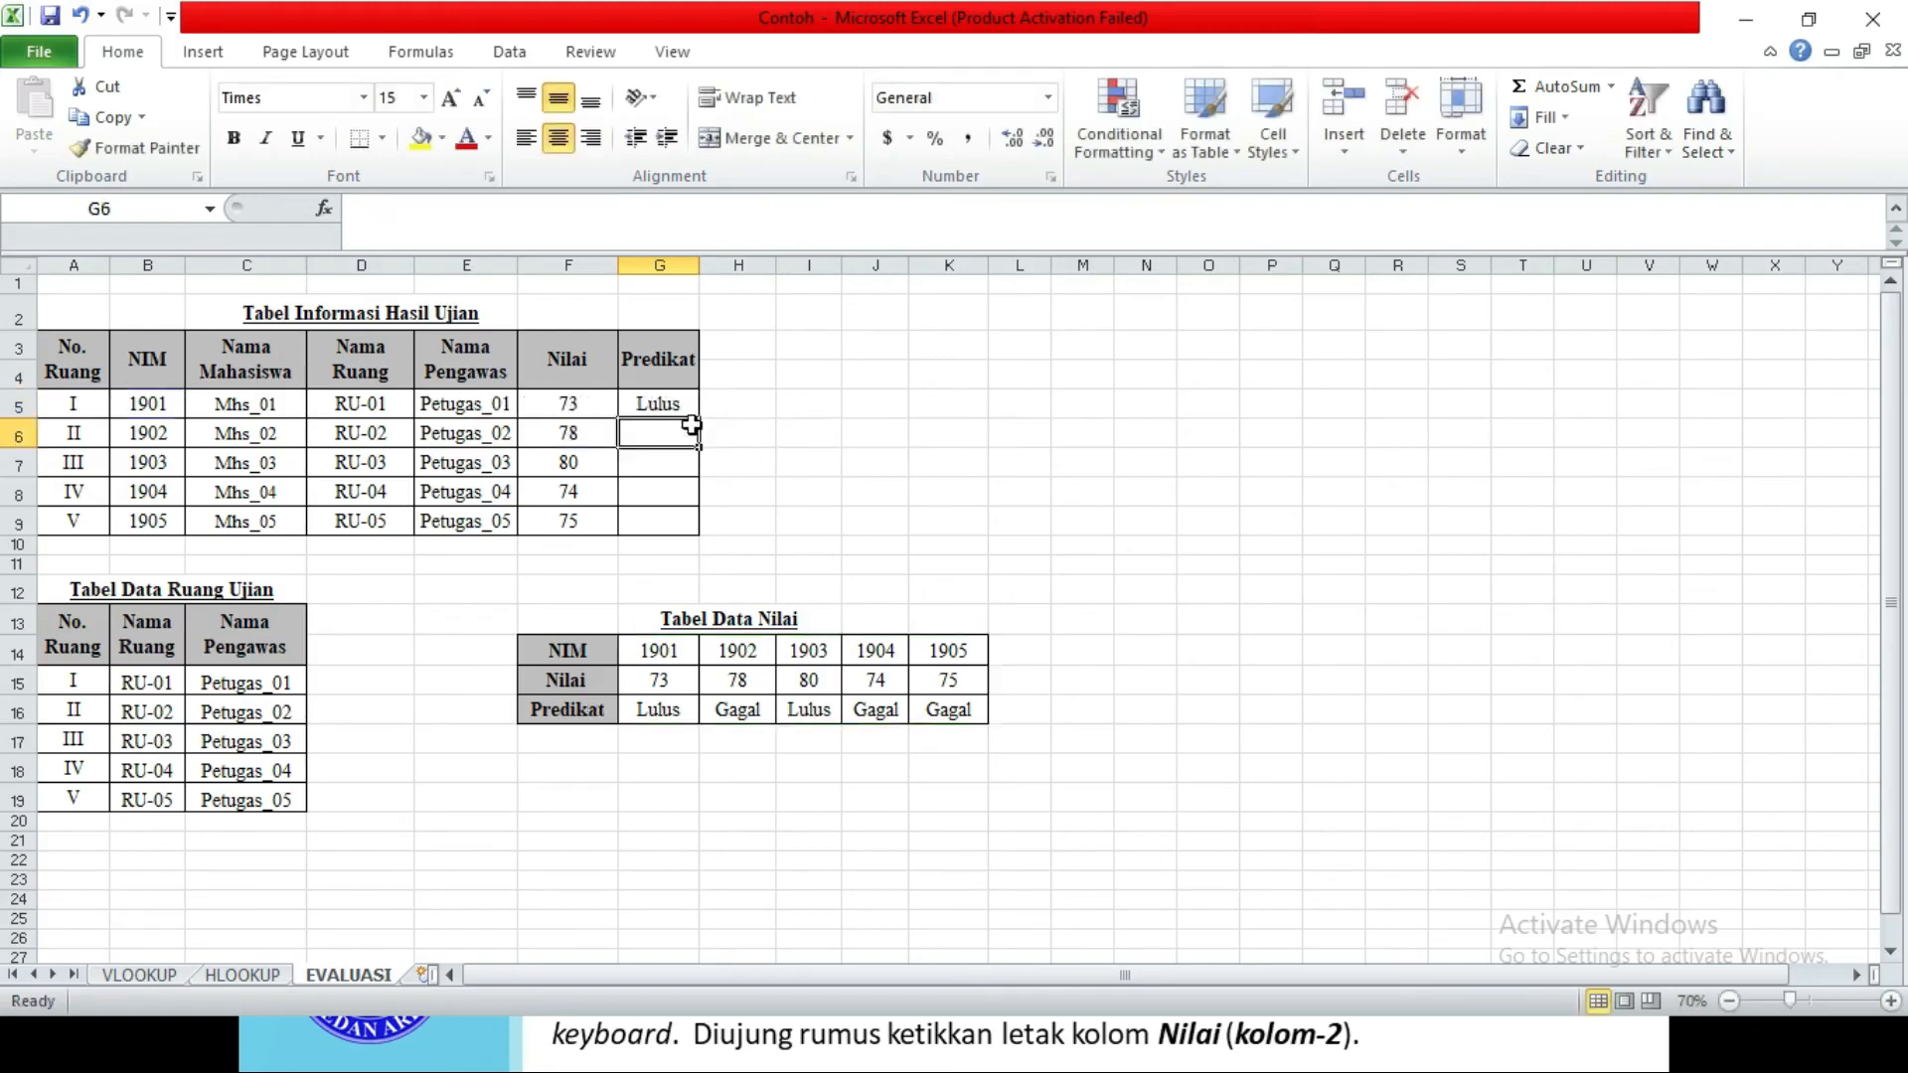
left_click(669, 407)
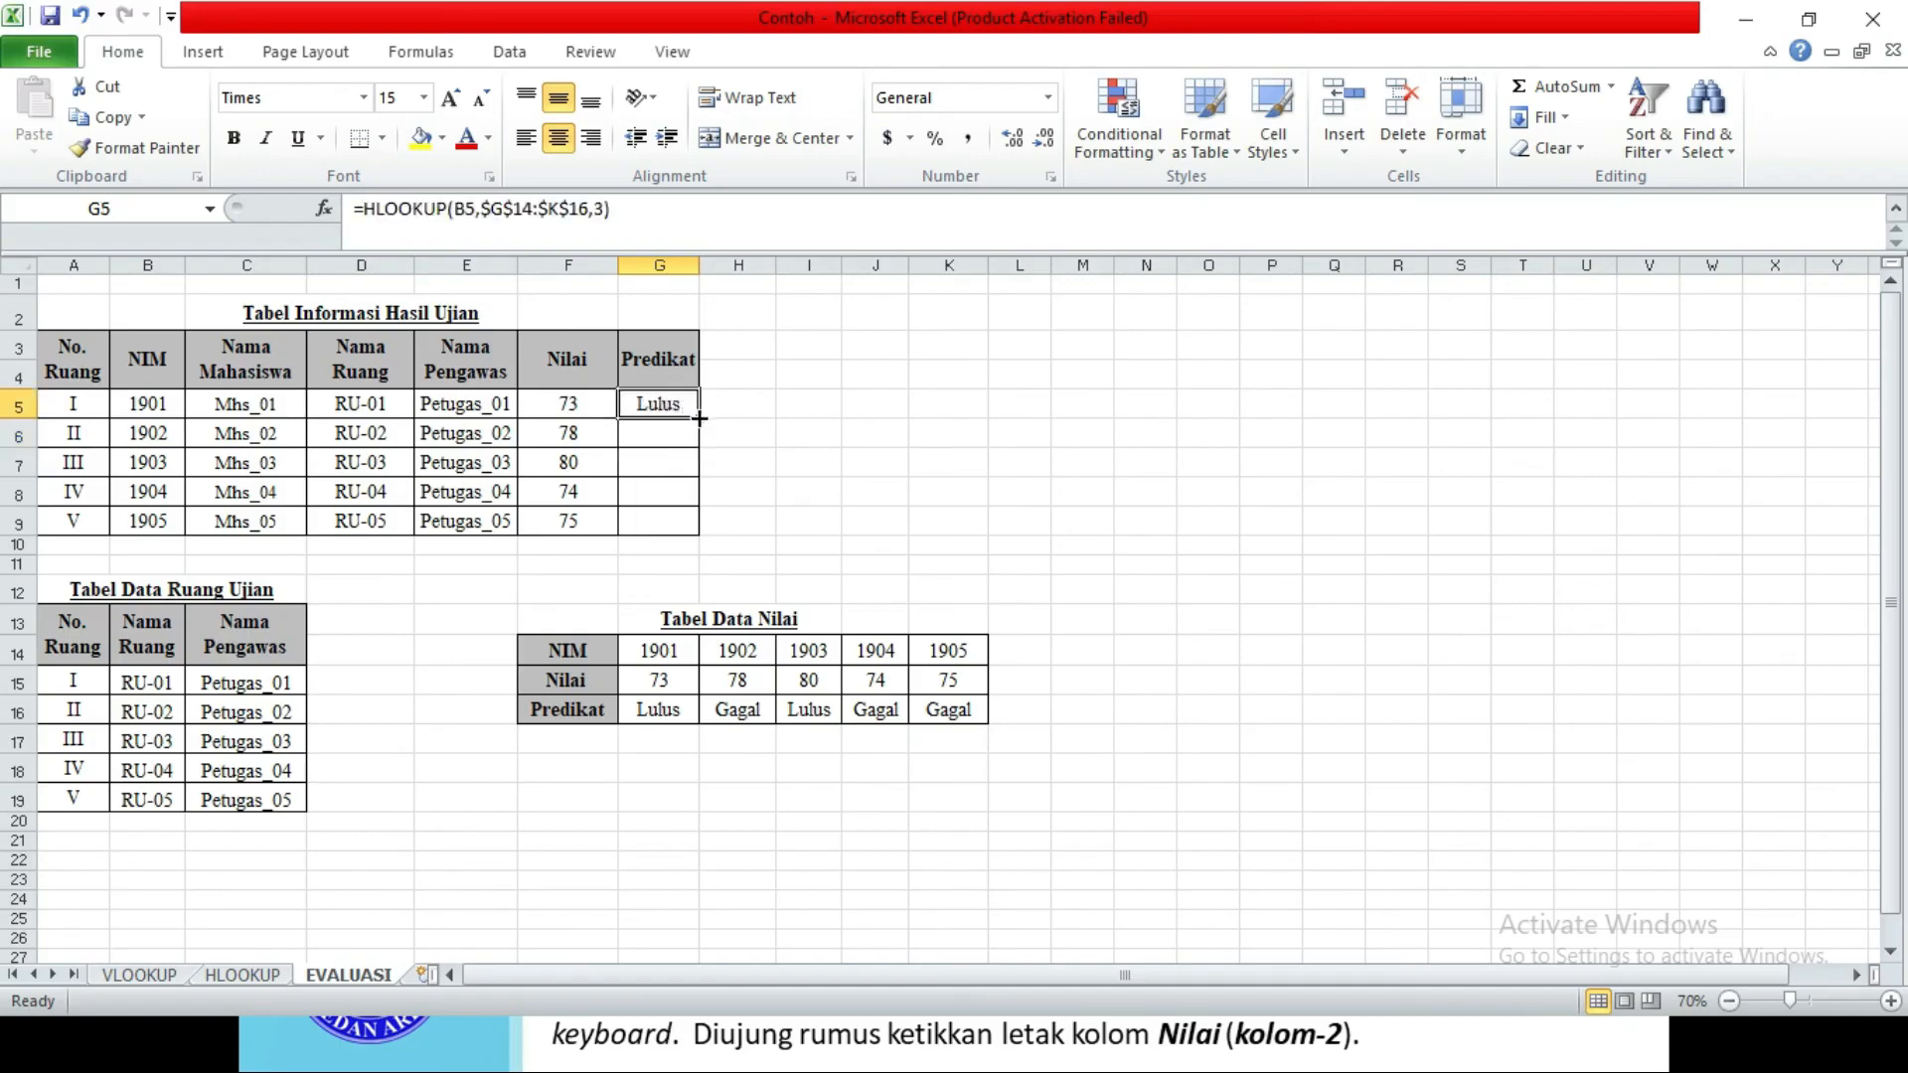
left_click_drag(699, 417, 699, 527)
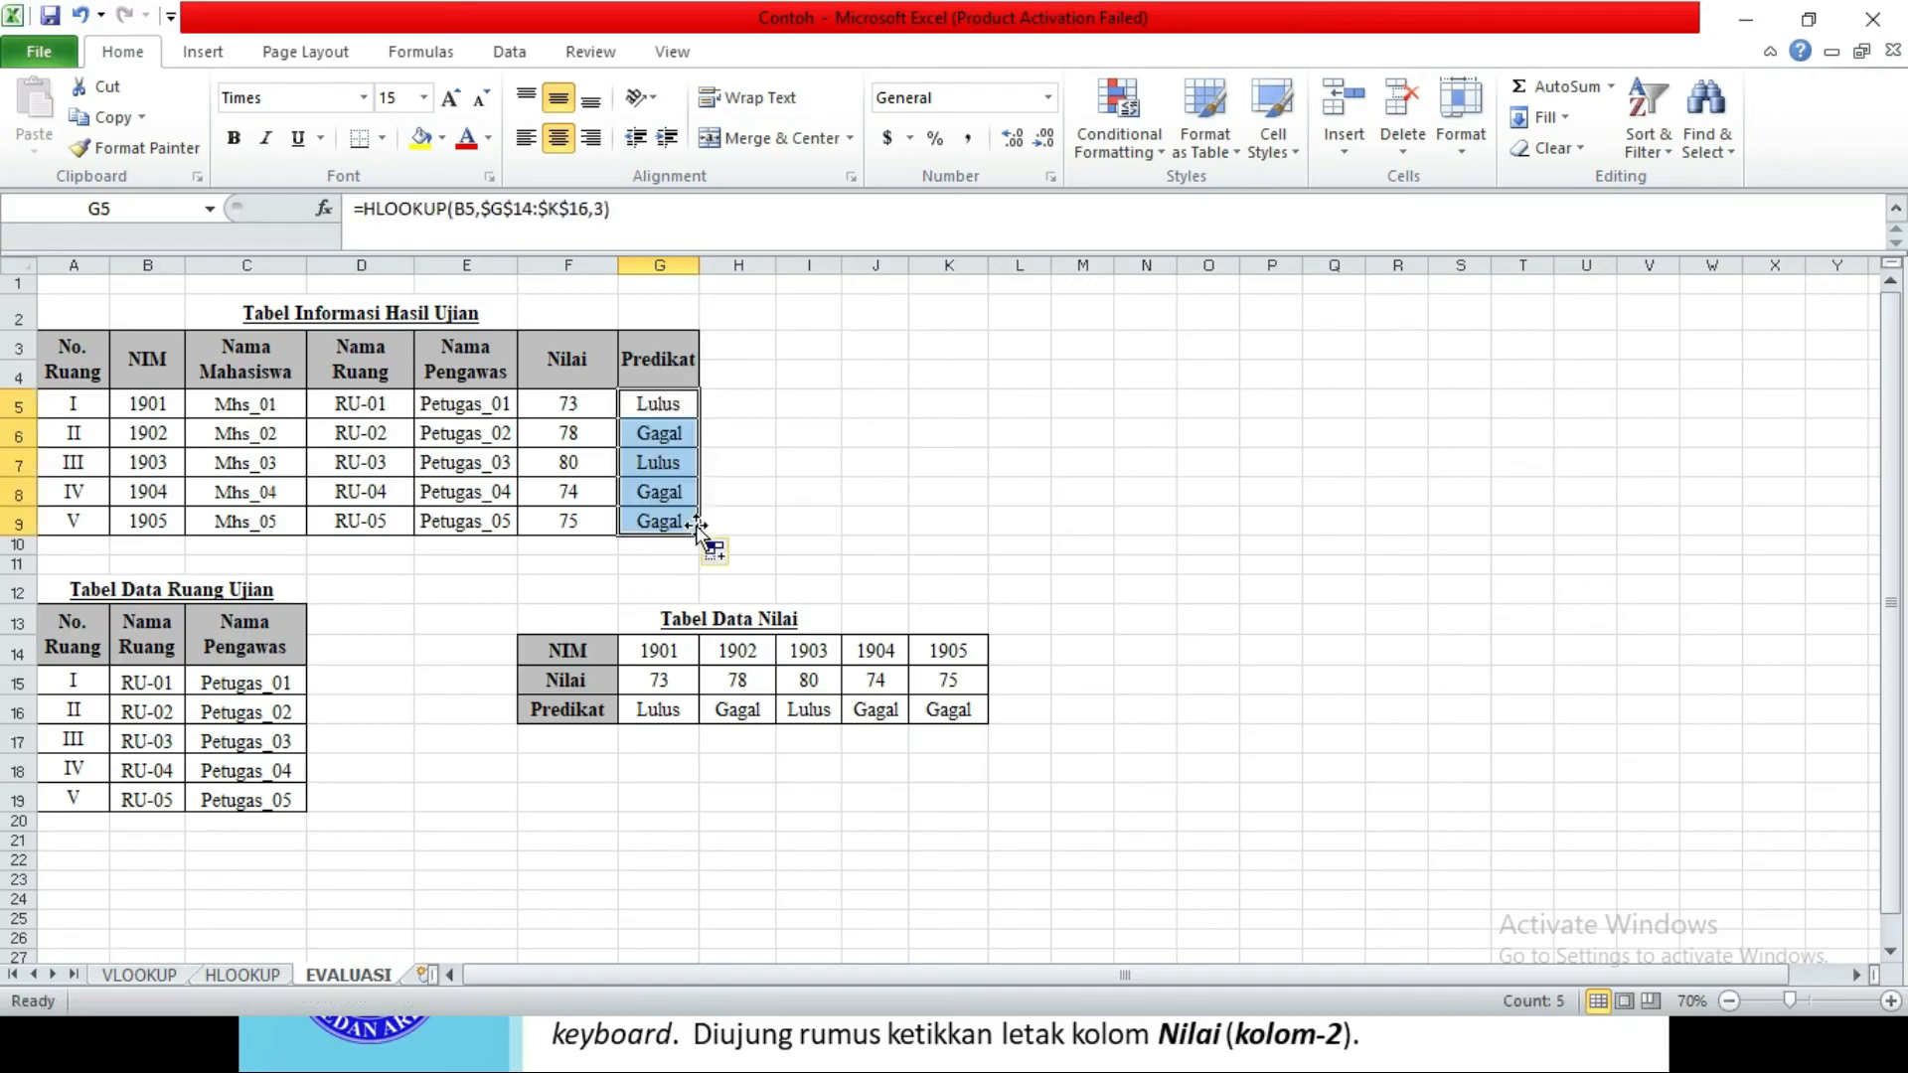
Review the completed Tabel Informasi Hasil Ujian formulas and compare the vertical Tabel Data Ruang Ujian range with the horizontal Tabel Data Nilai range
left_click(596, 407)
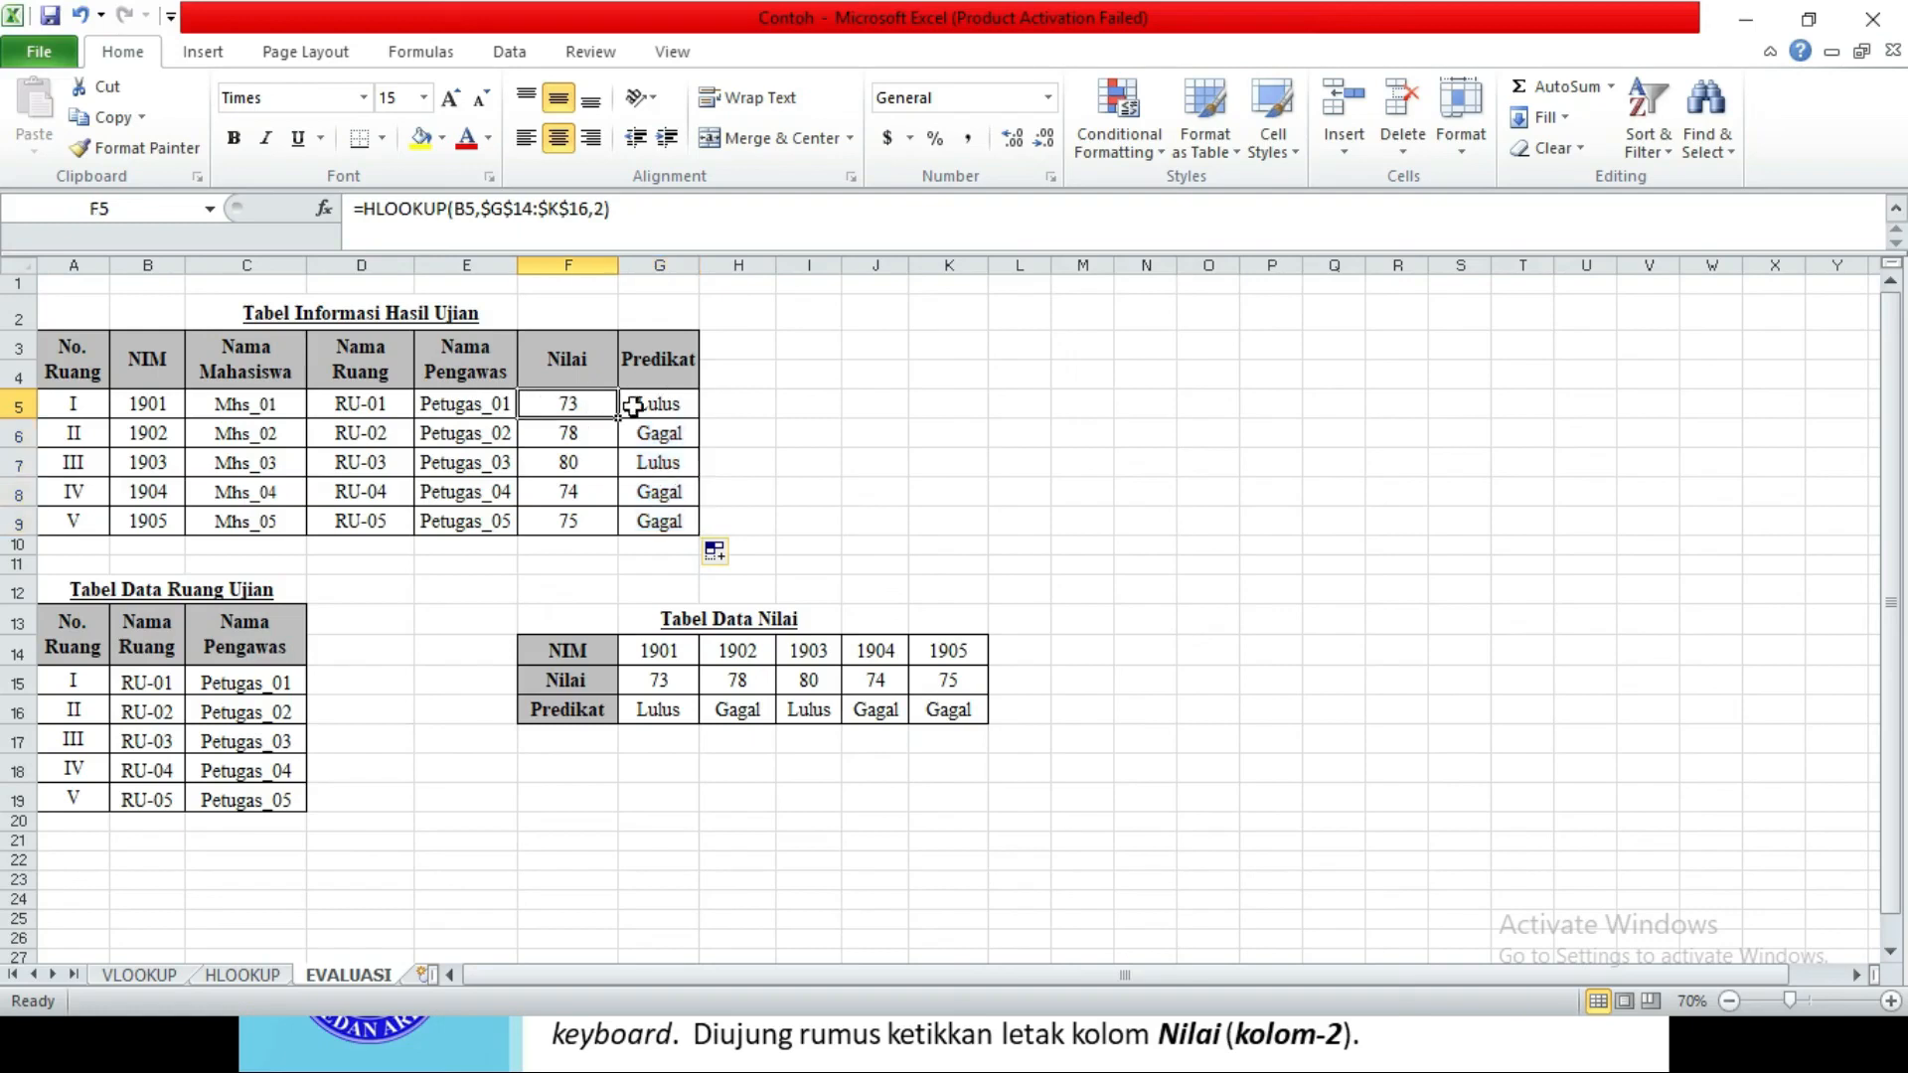
left_click(656, 408)
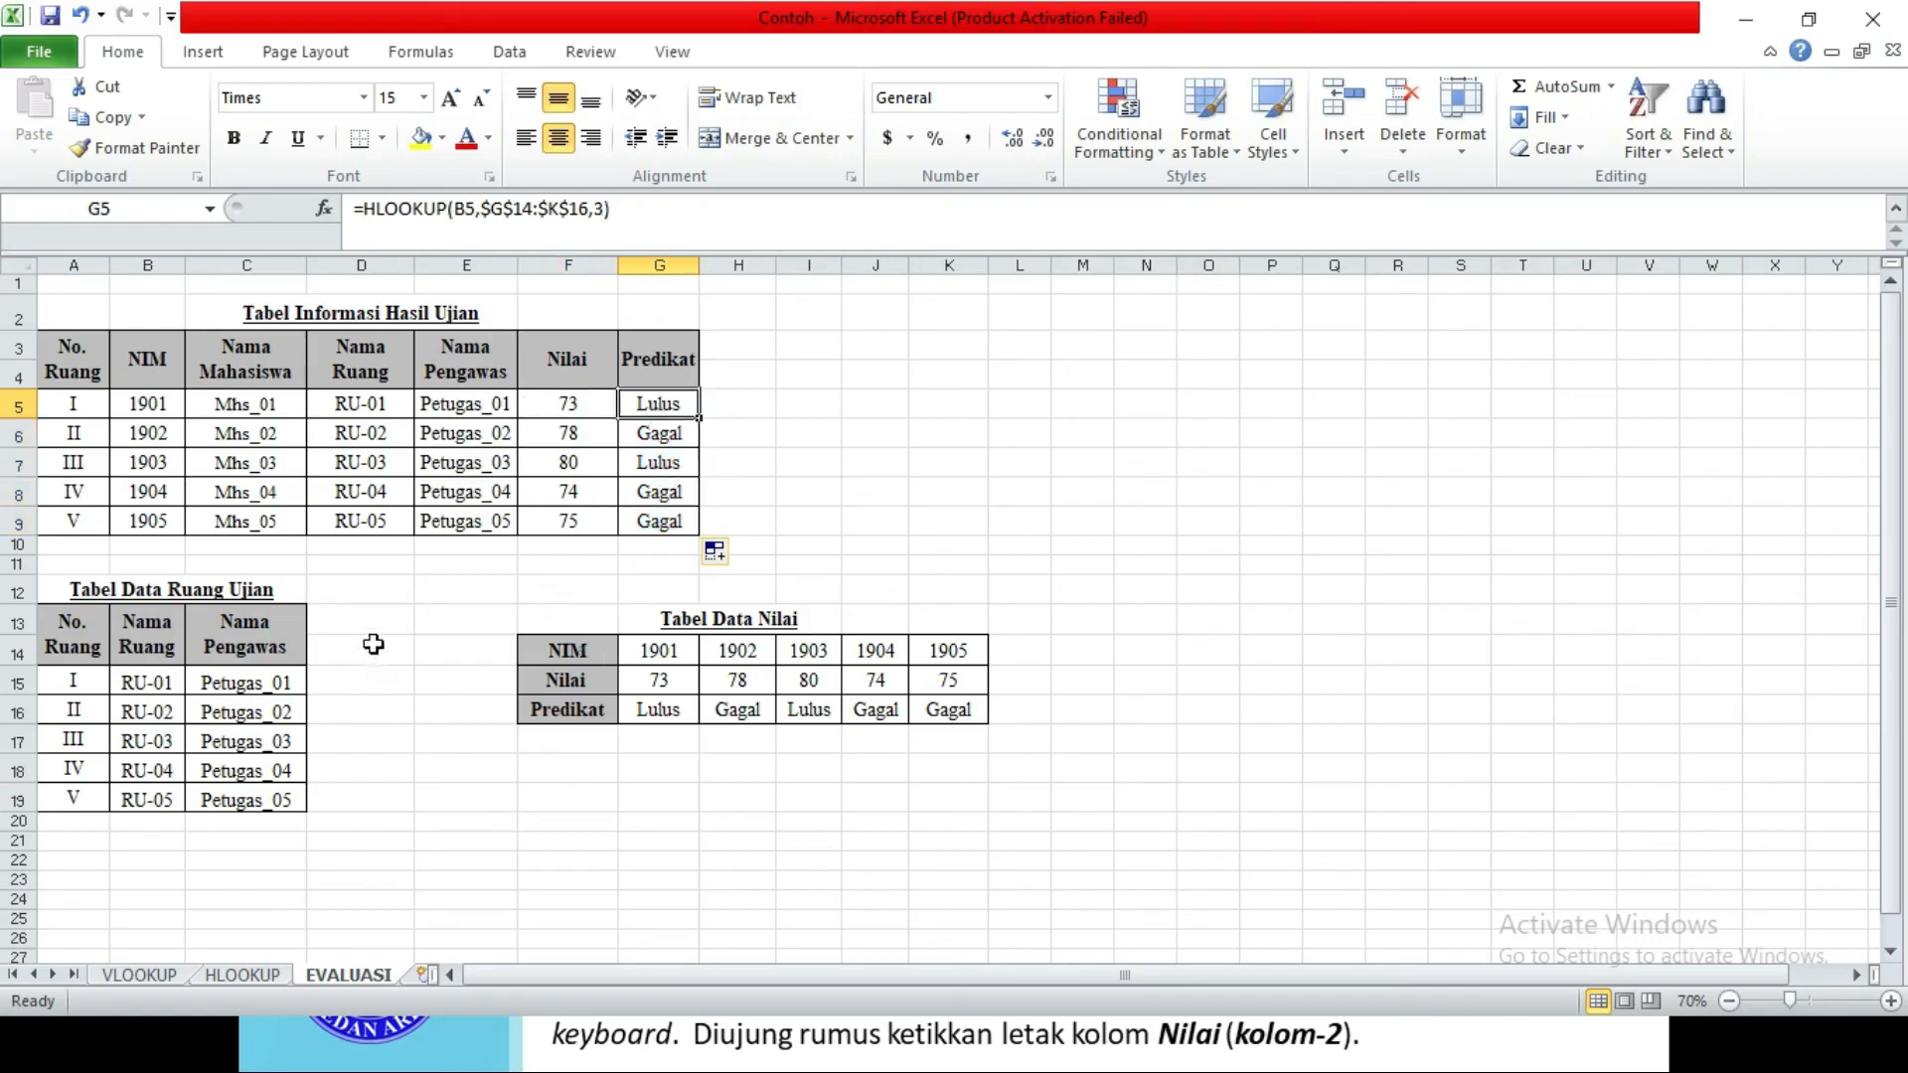
left_click(356, 594)
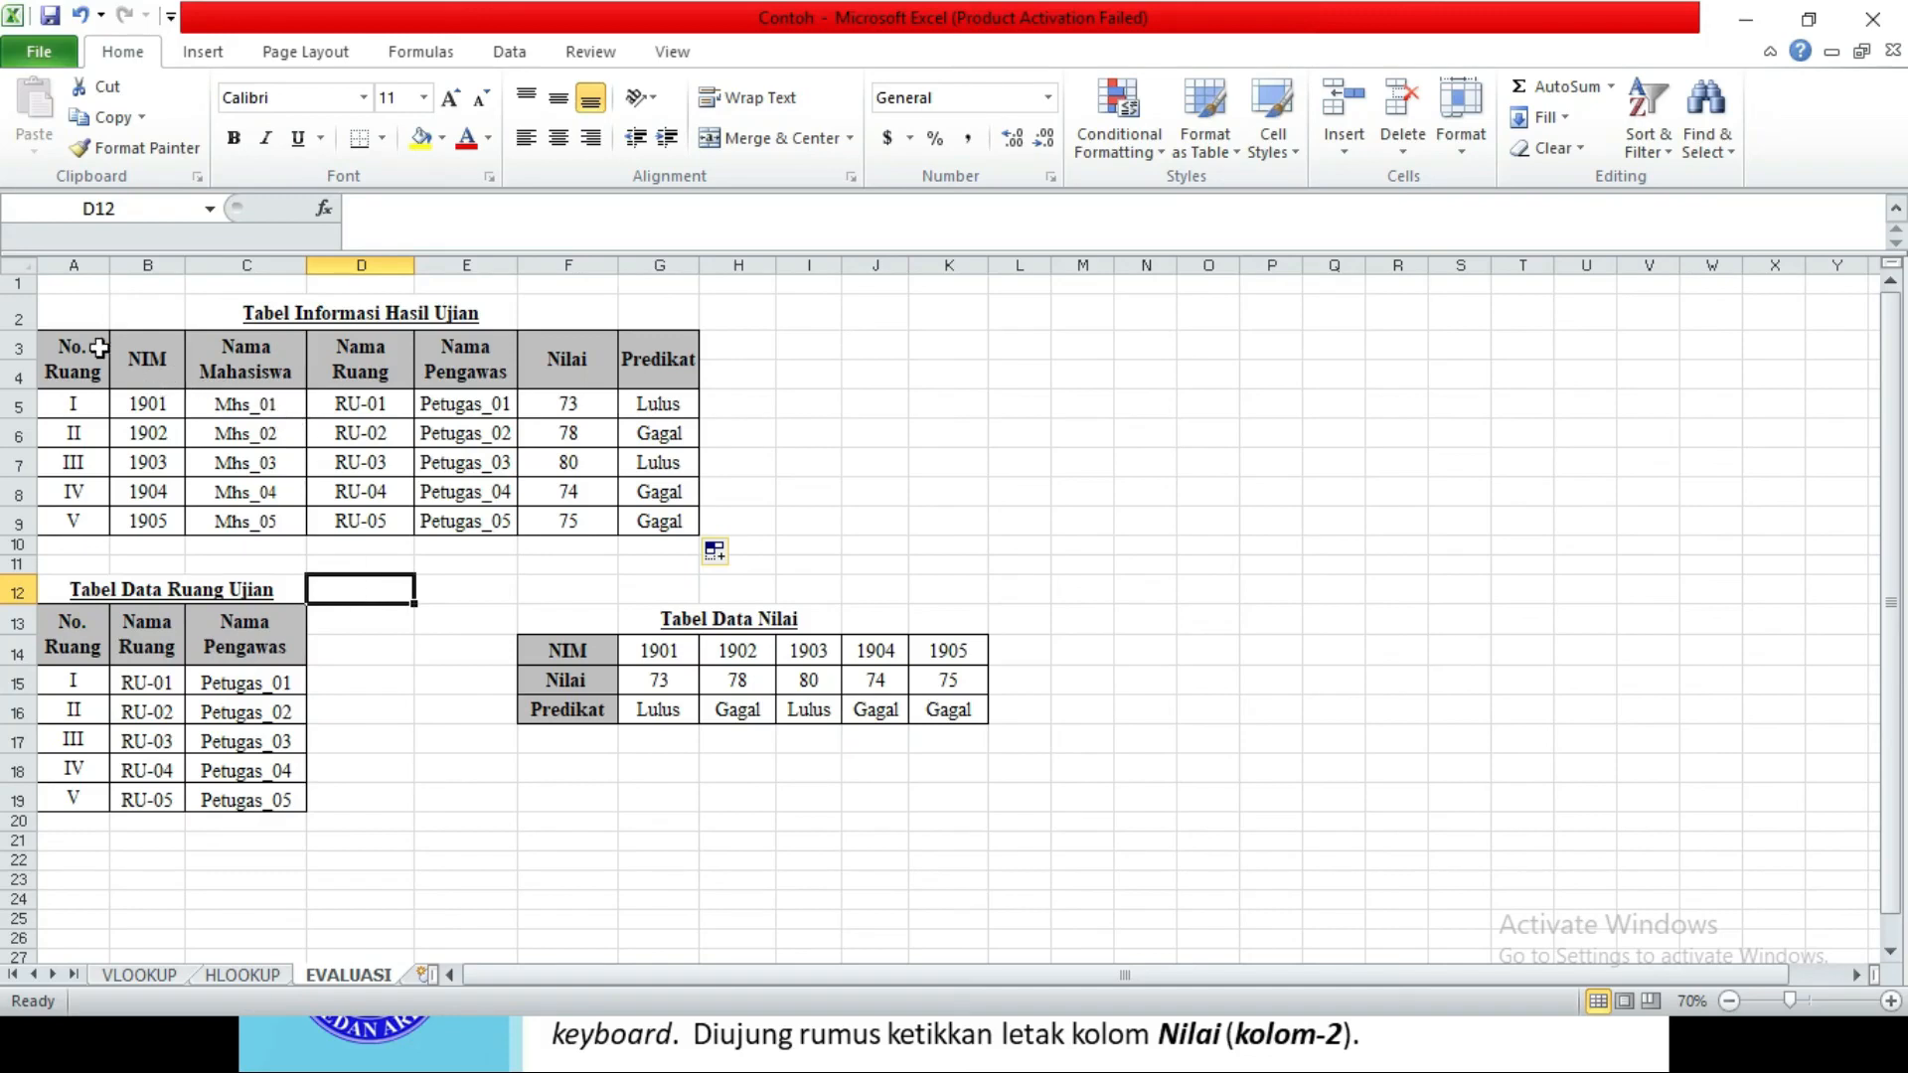
left_click_drag(44, 307, 756, 559)
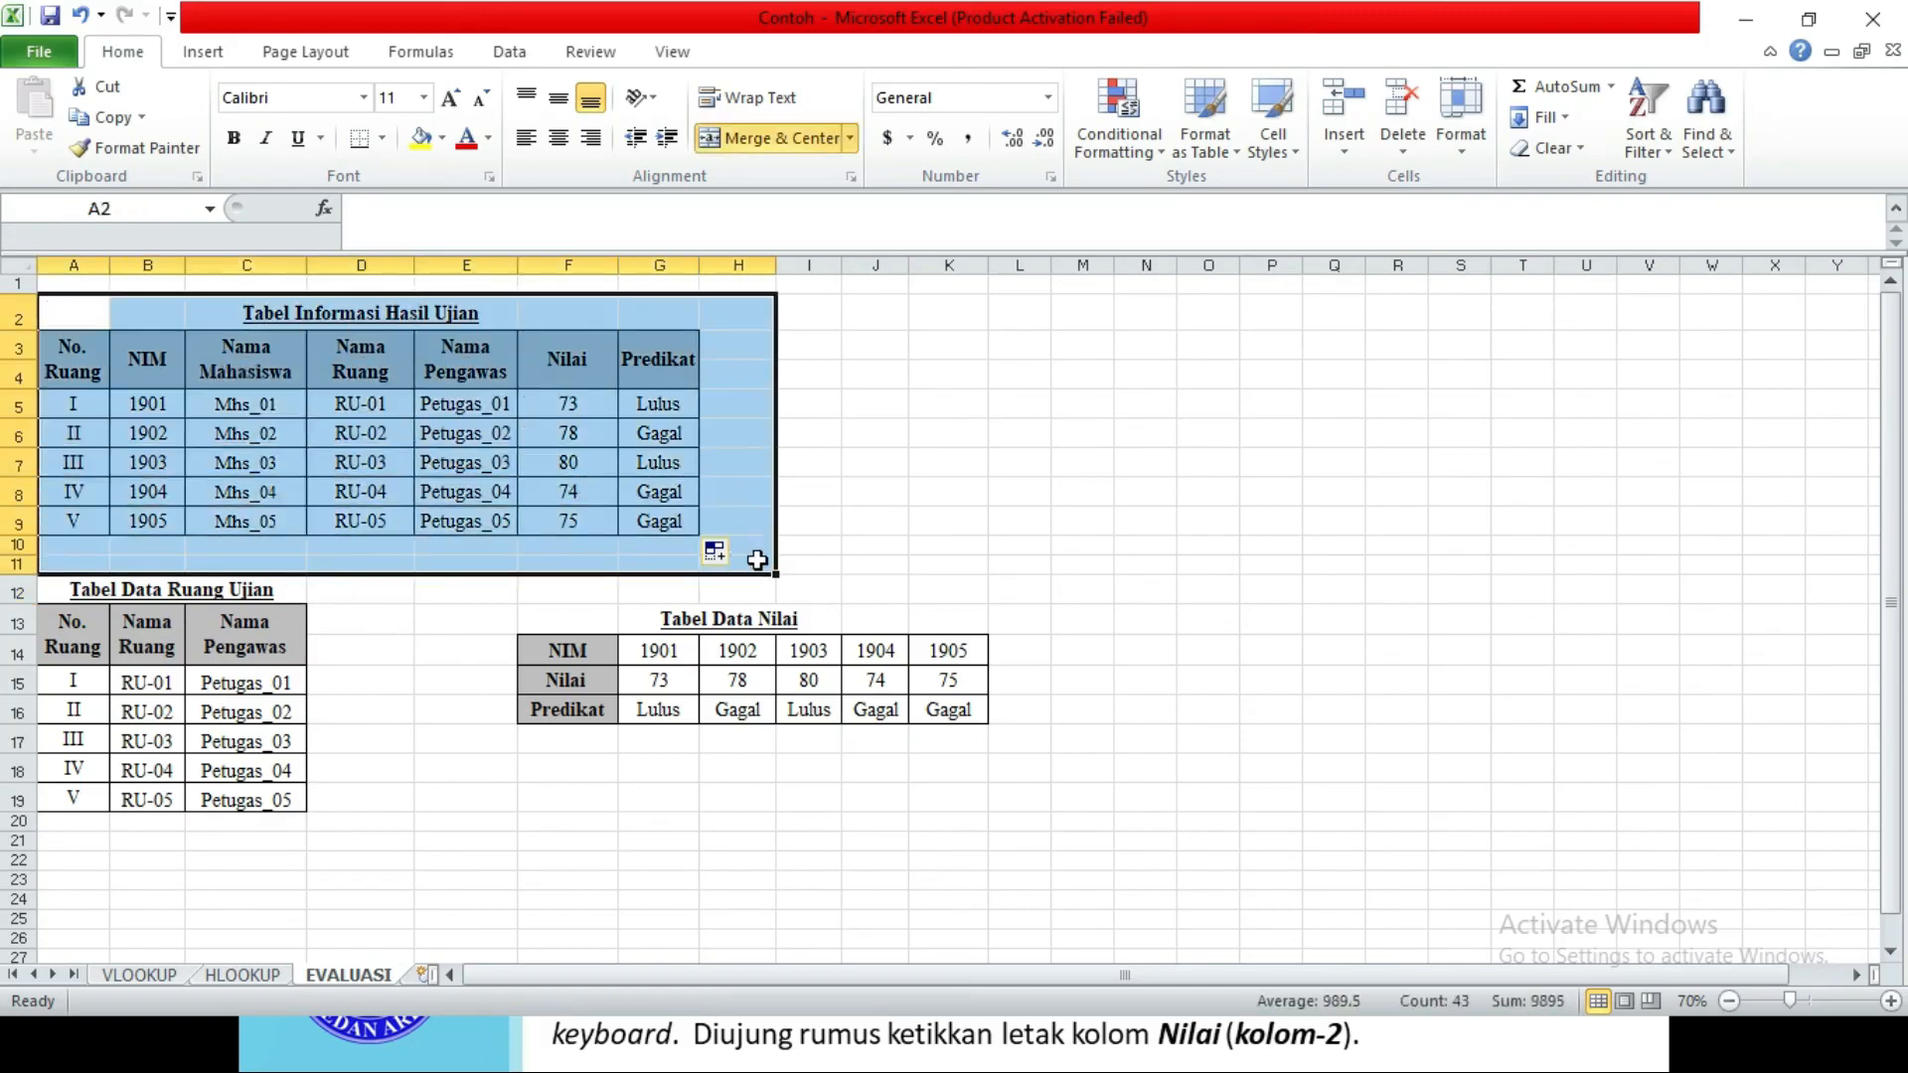
left_click(511, 622)
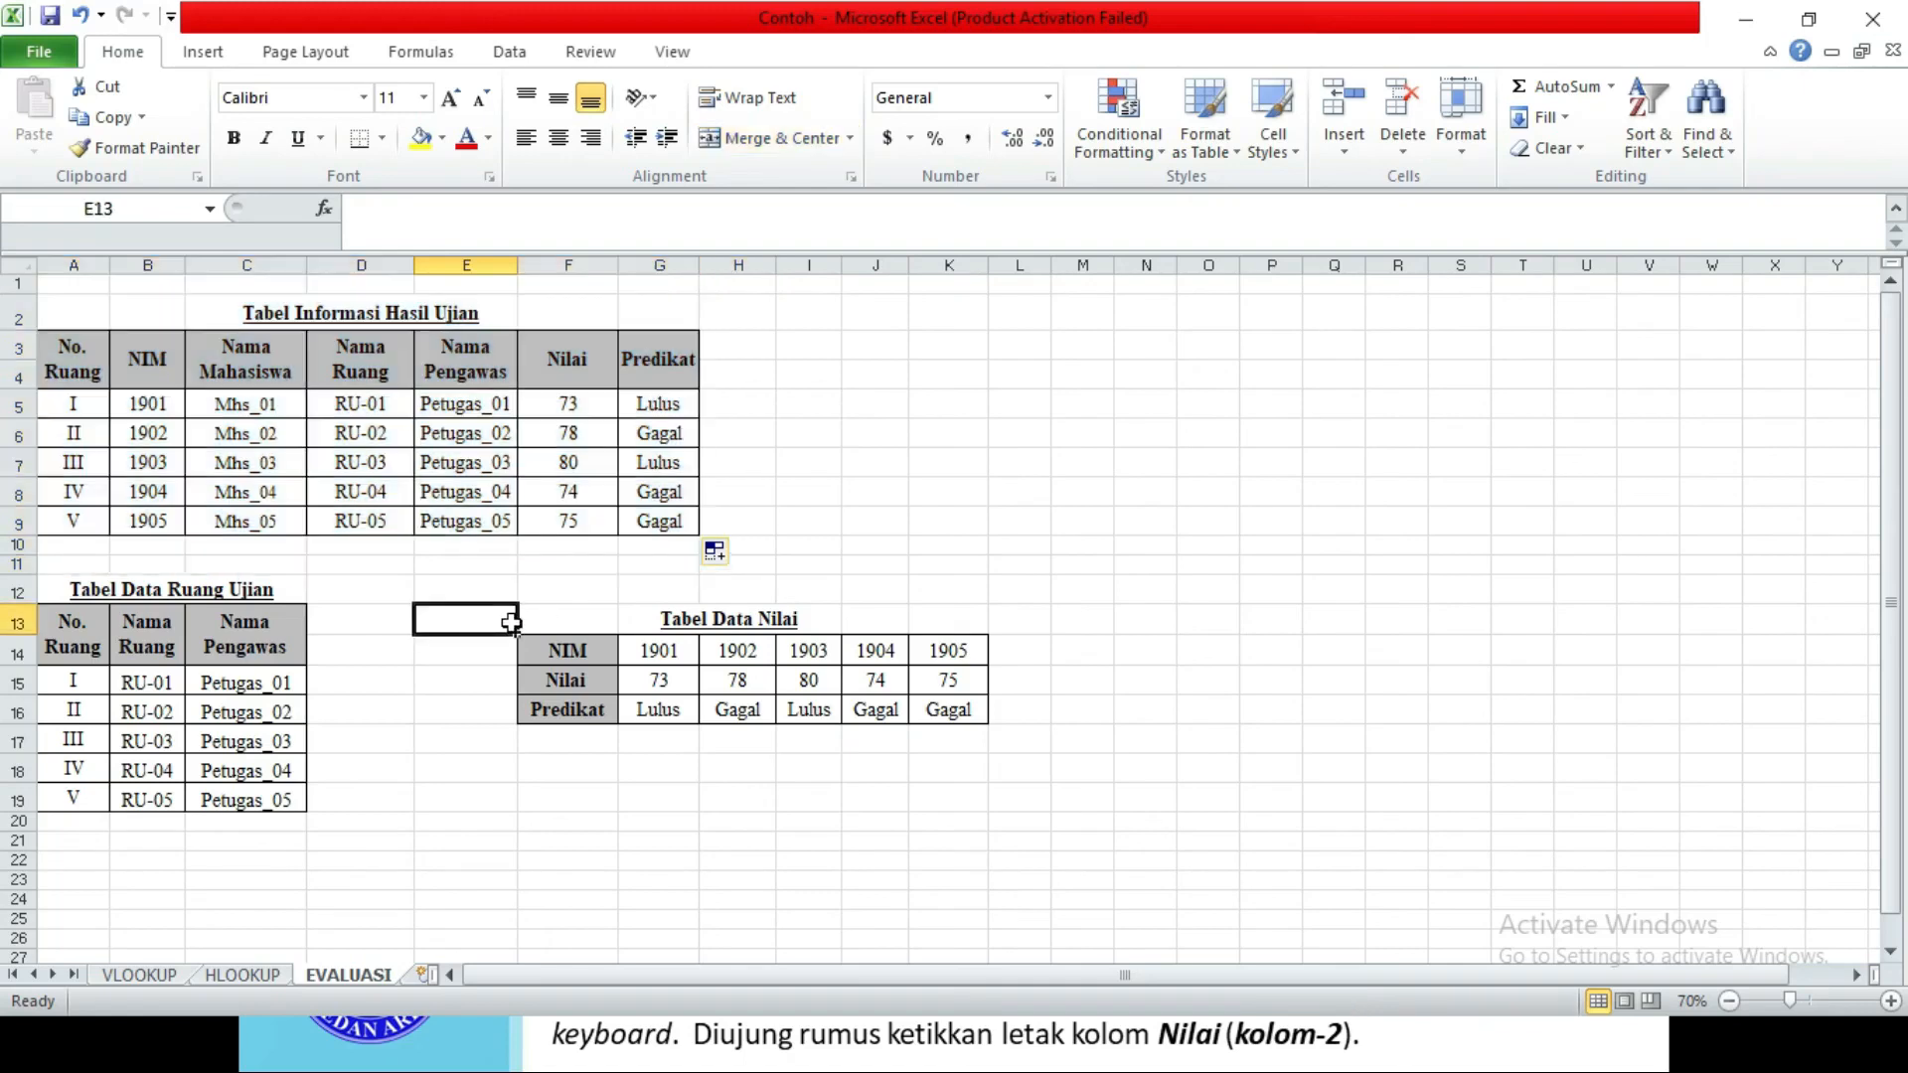
left_click(358, 407)
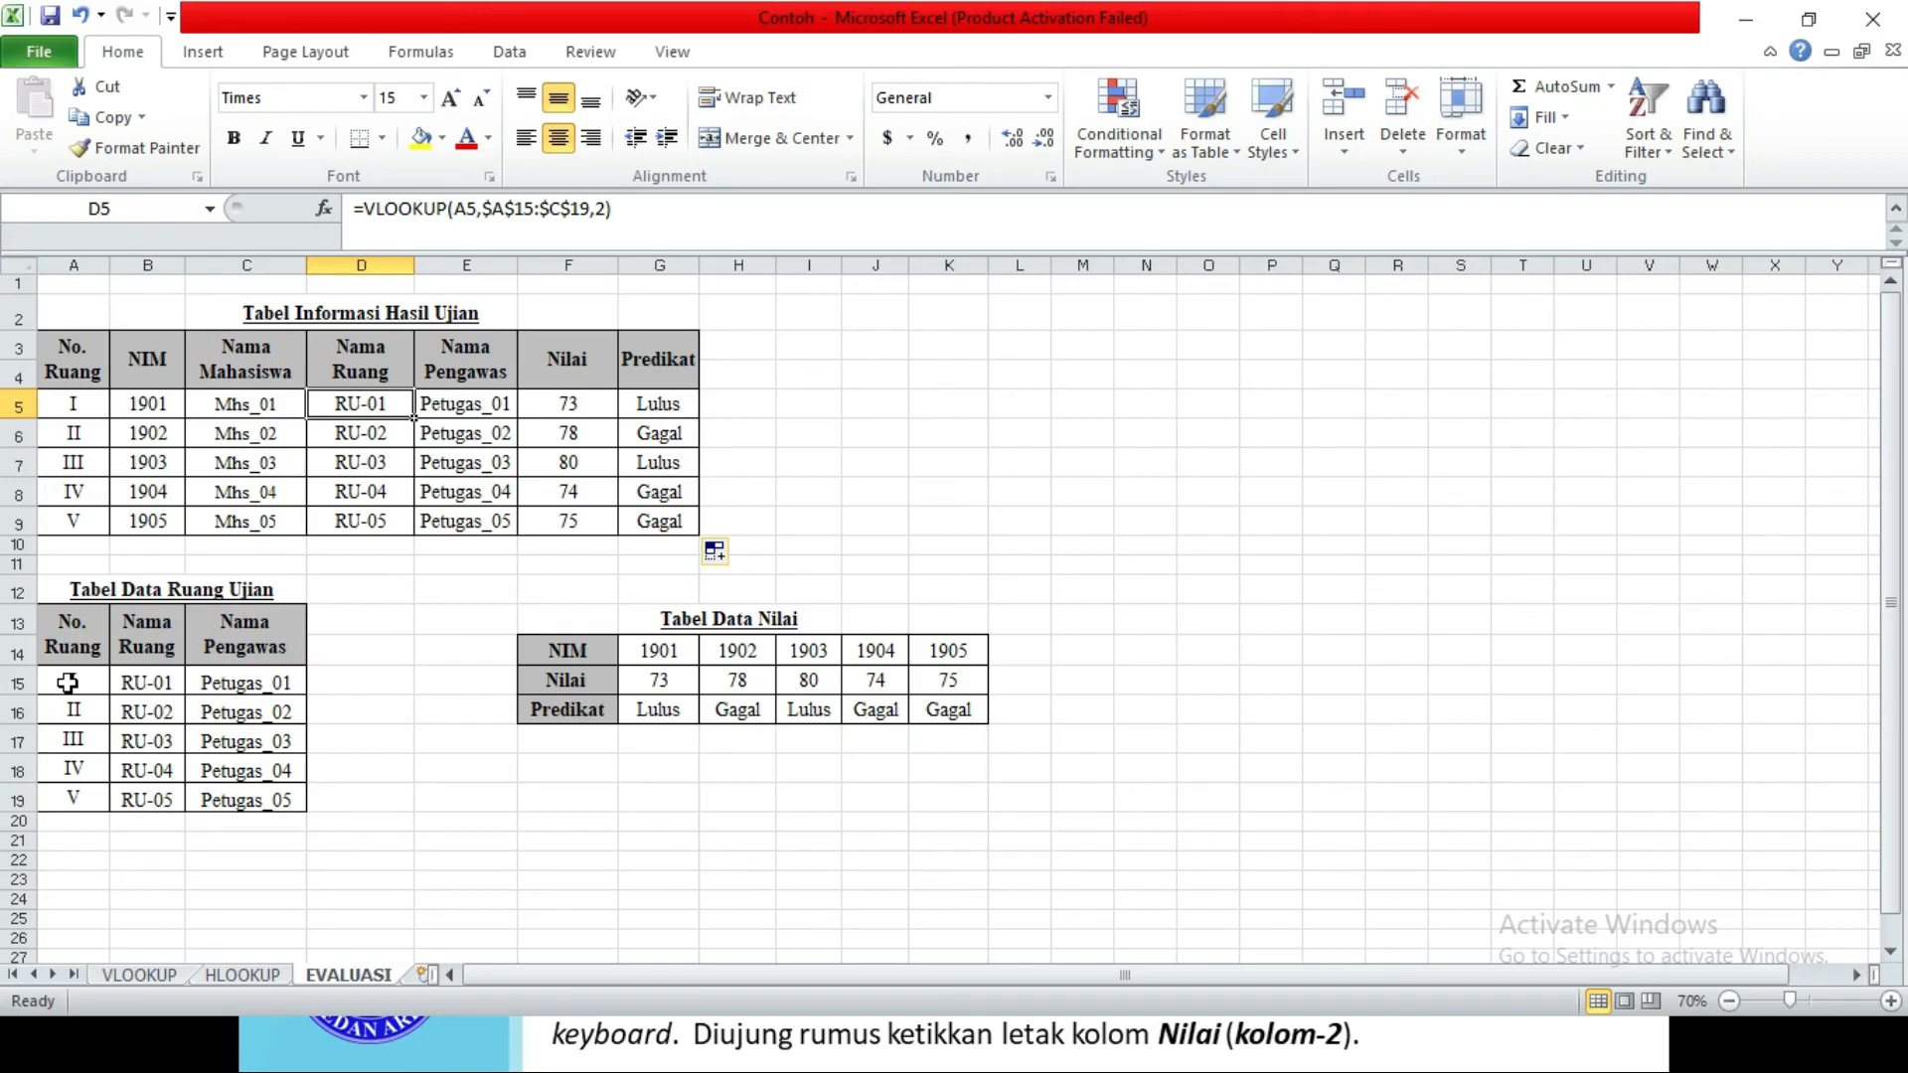
left_click_drag(67, 682, 245, 798)
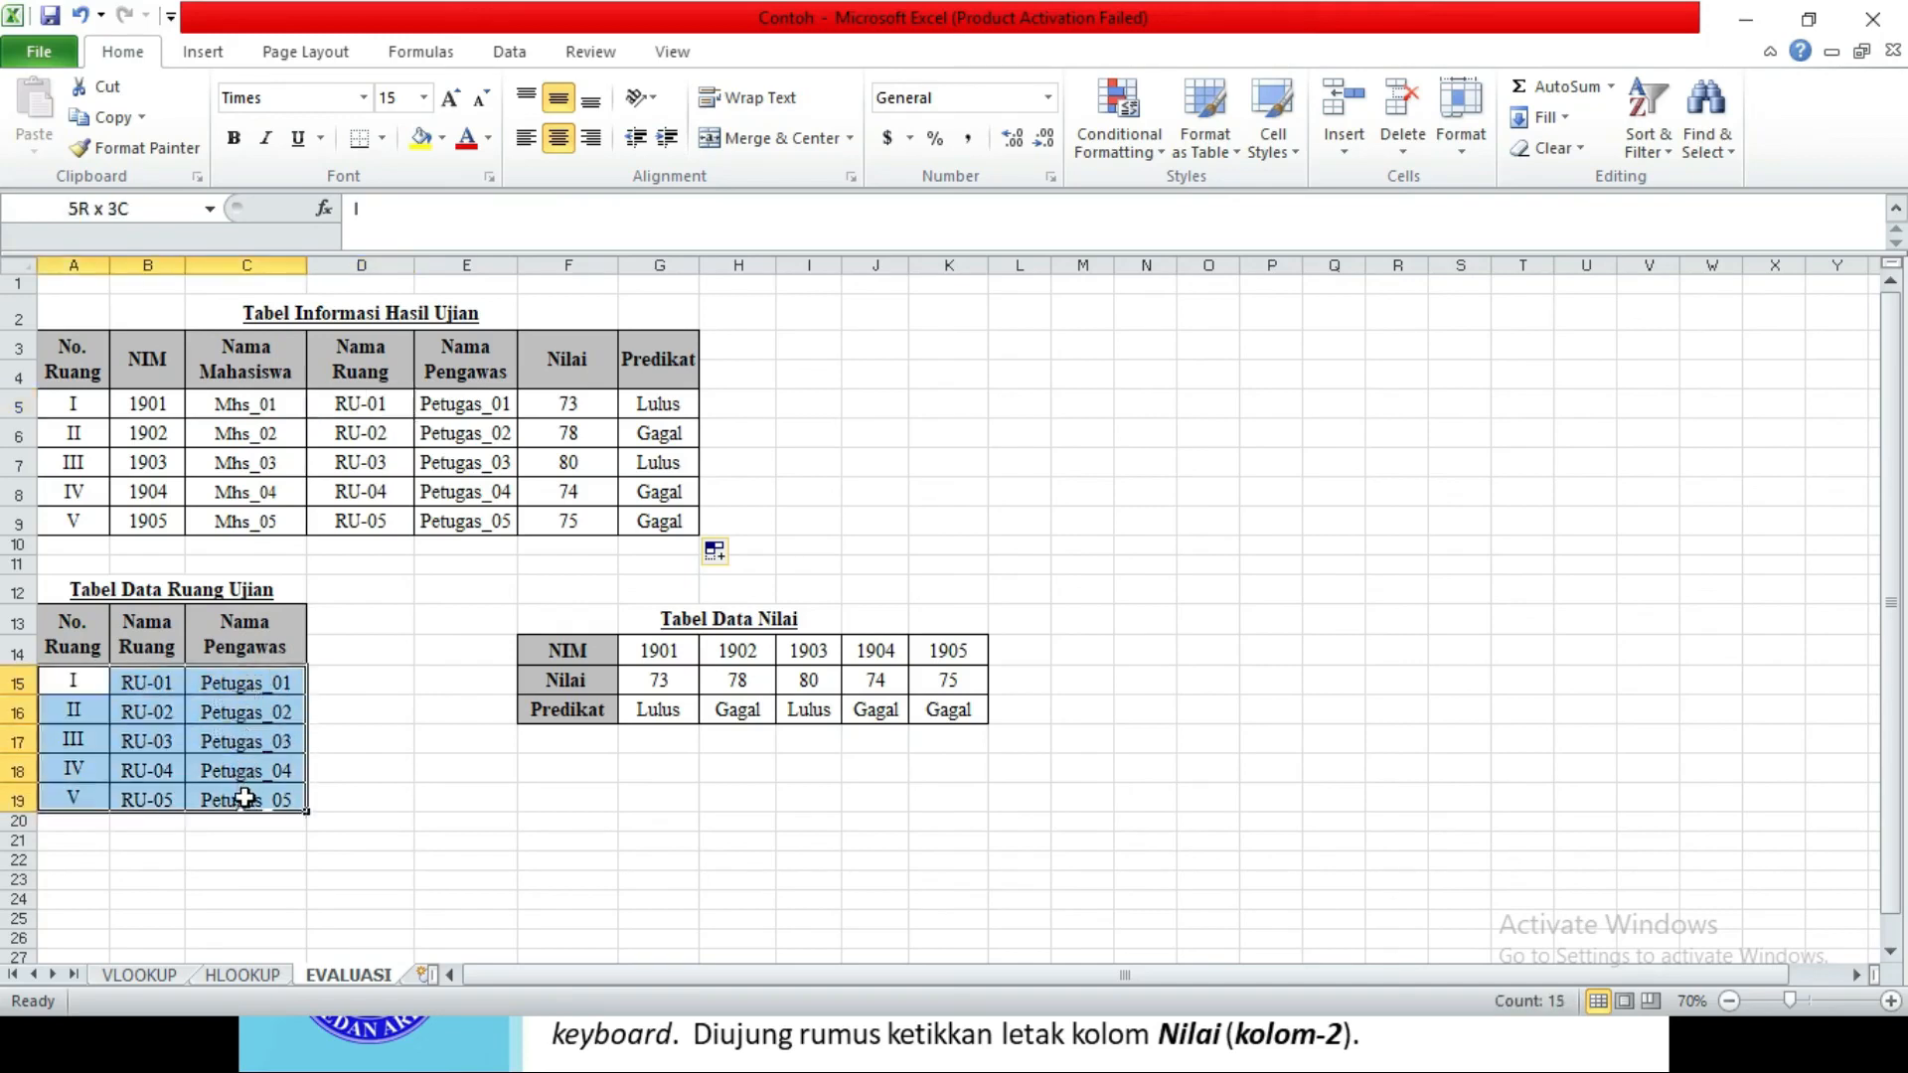
left_click_drag(663, 651, 960, 715)
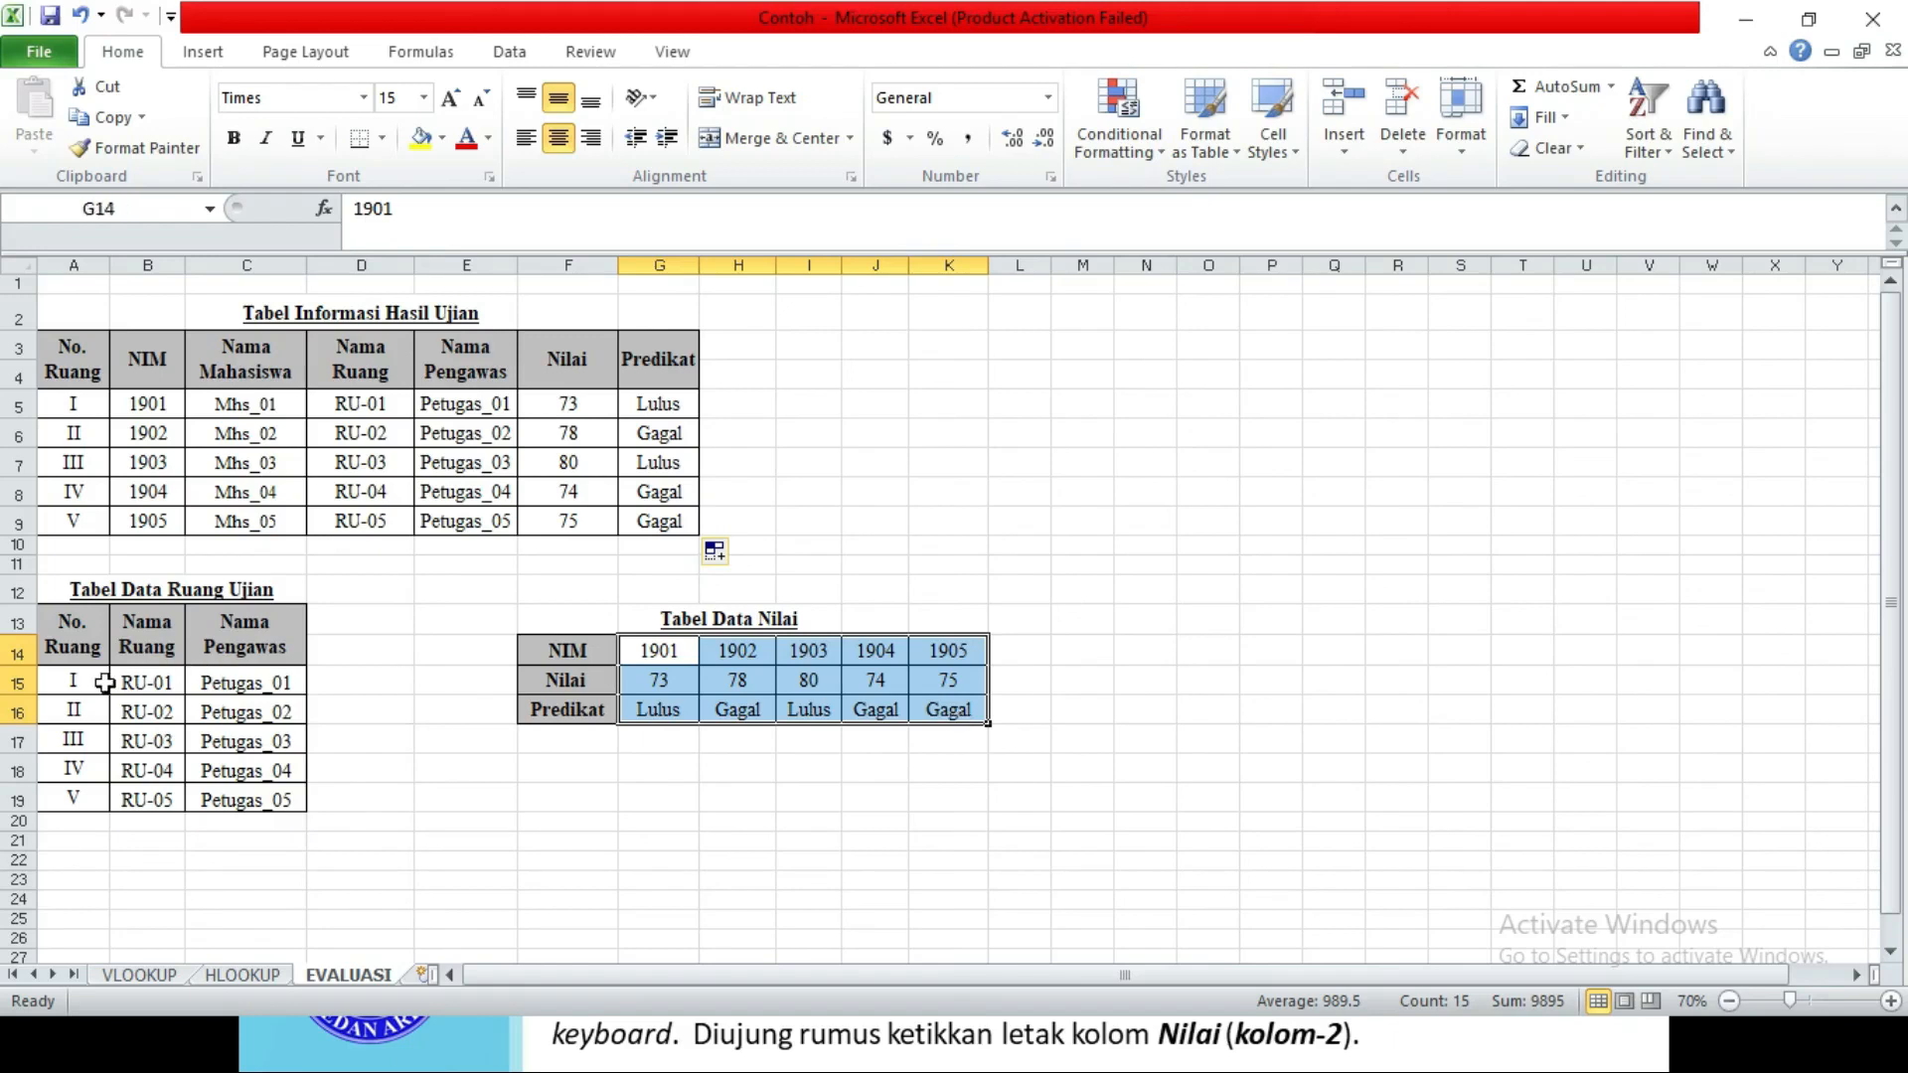
left_click_drag(95, 682, 286, 813)
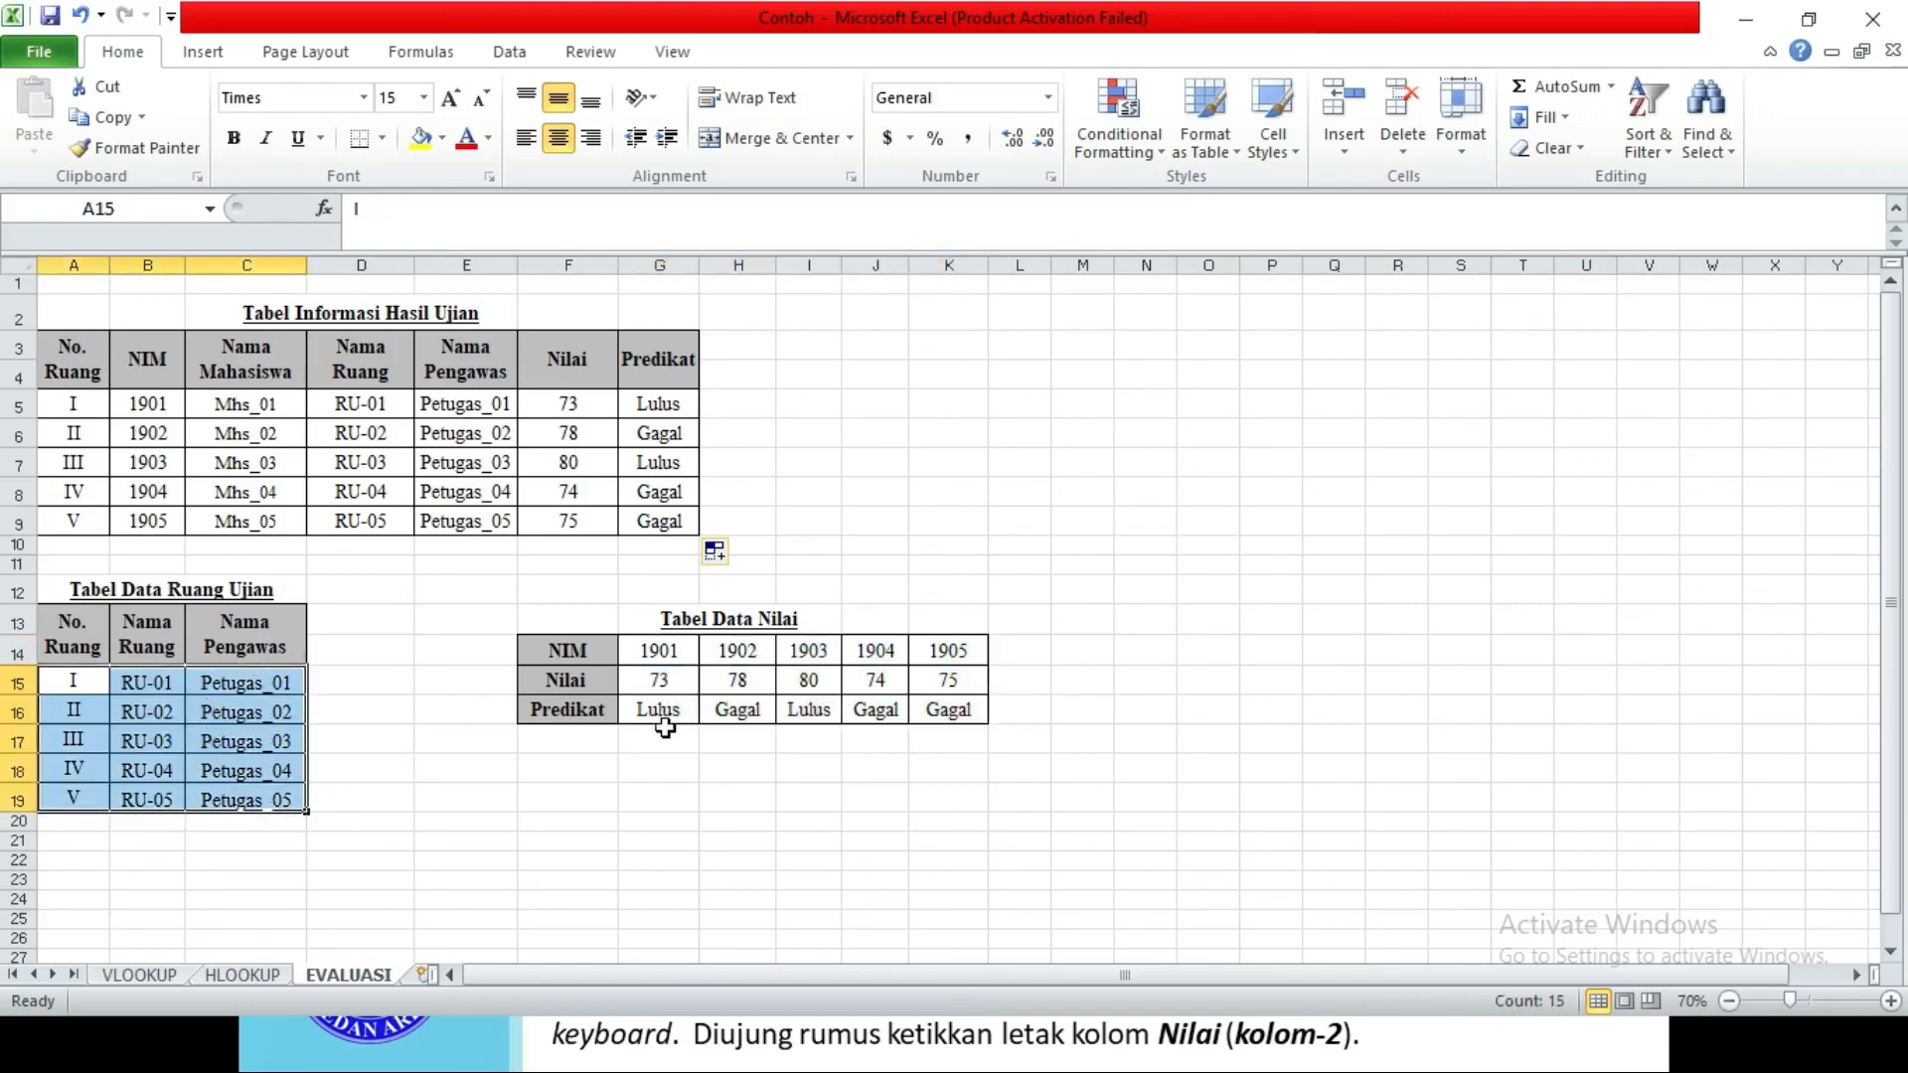
left_click_drag(648, 654, 935, 713)
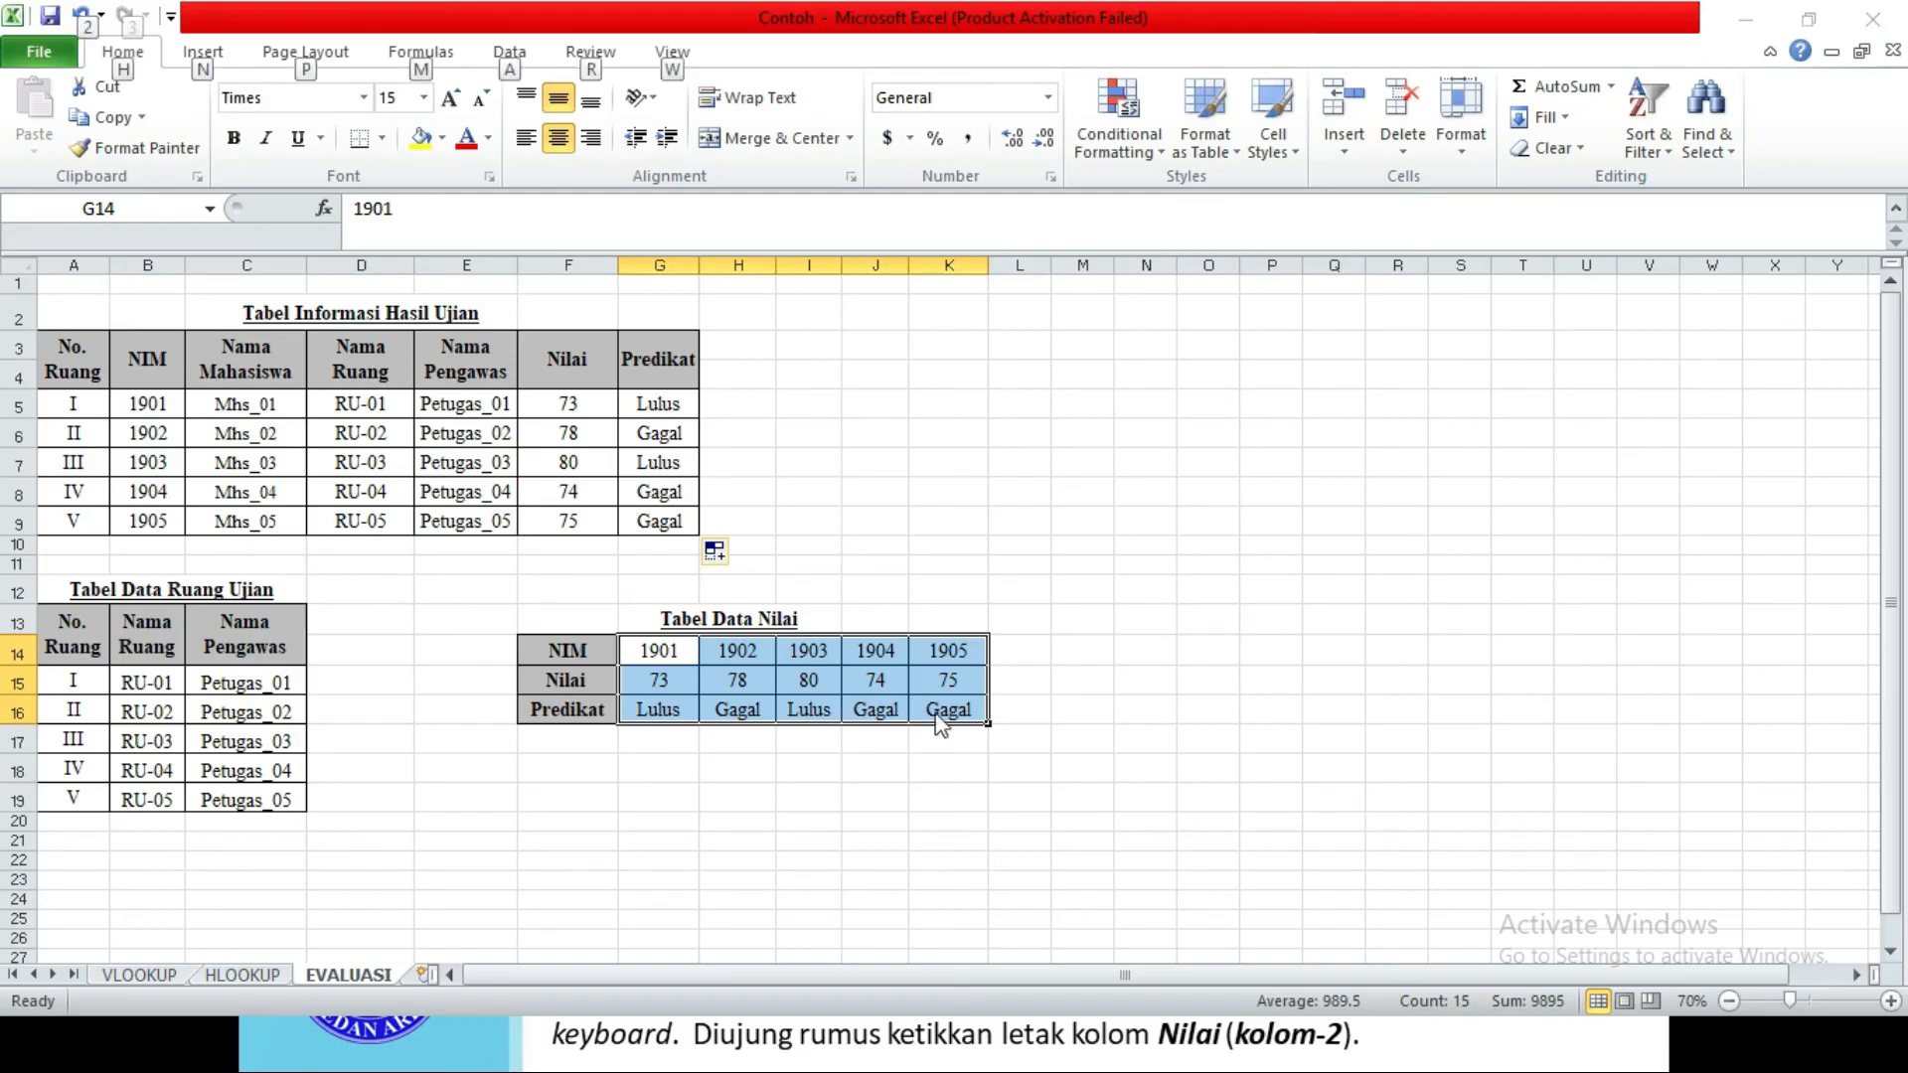
Switch to the lecture slide show and advance from the HLOOKUP example to the closing slide
key("alt+Tab")
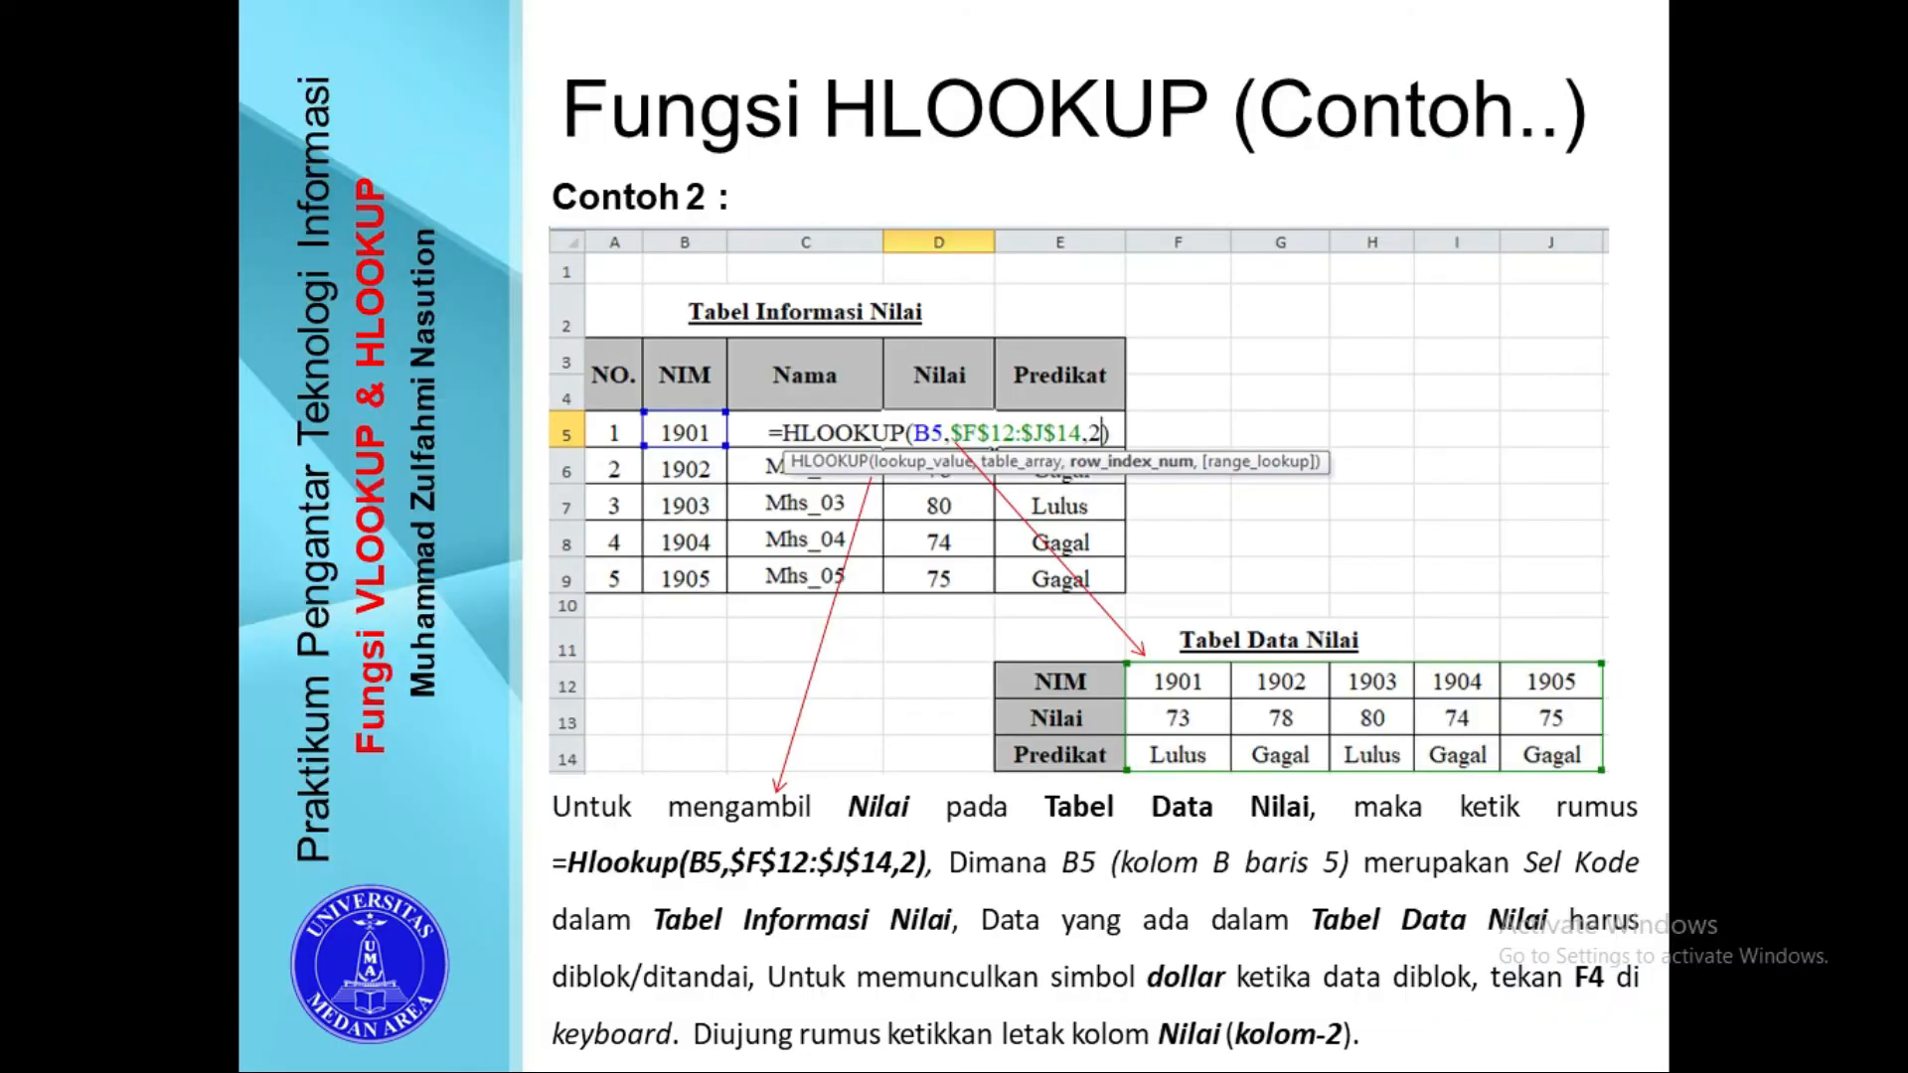
key("Right")
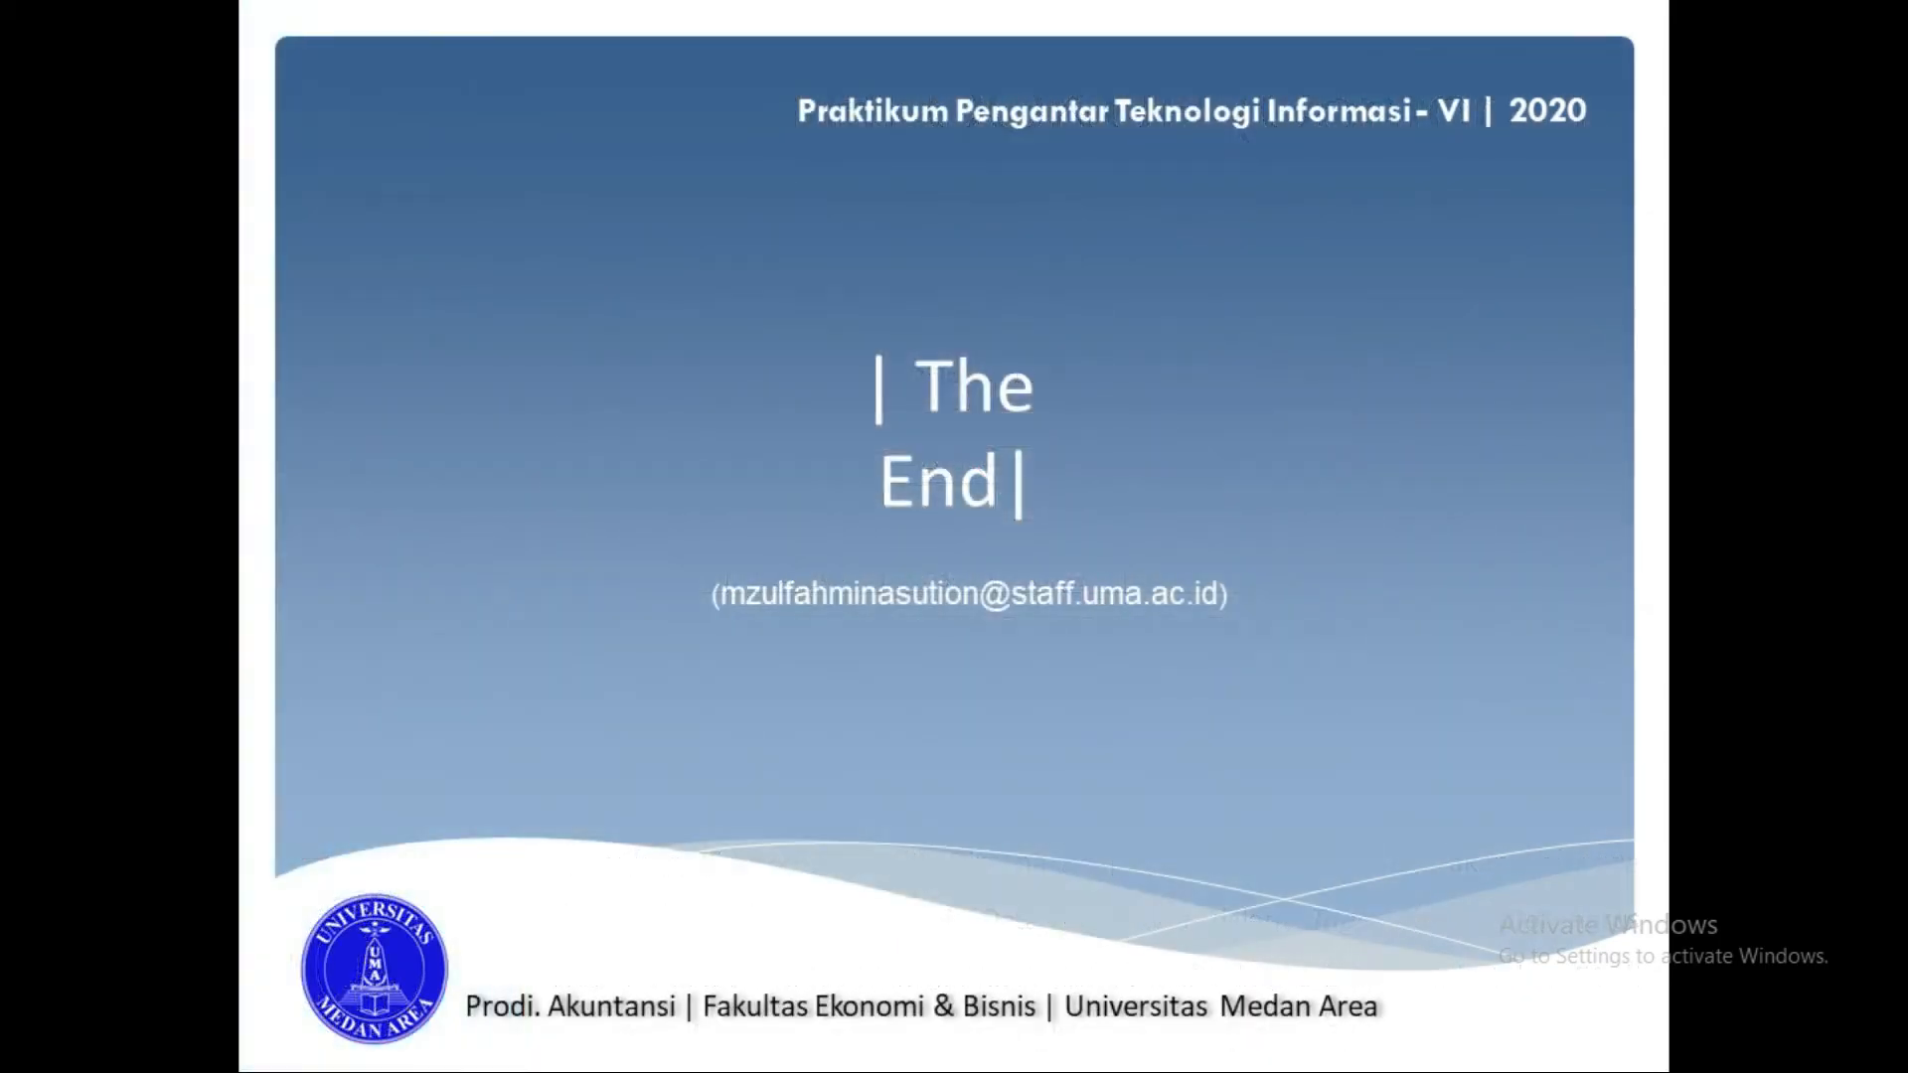